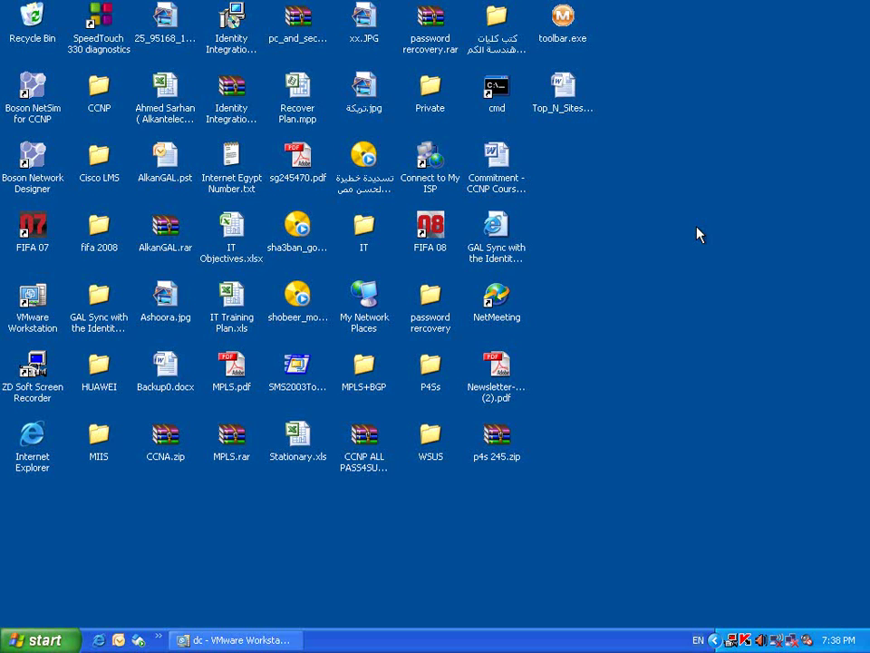
- Restore the minimized 'dc - VMware Workstation' window from the host taskbar
right_click(730, 639)
left_click(764, 550)
left_click(269, 638)
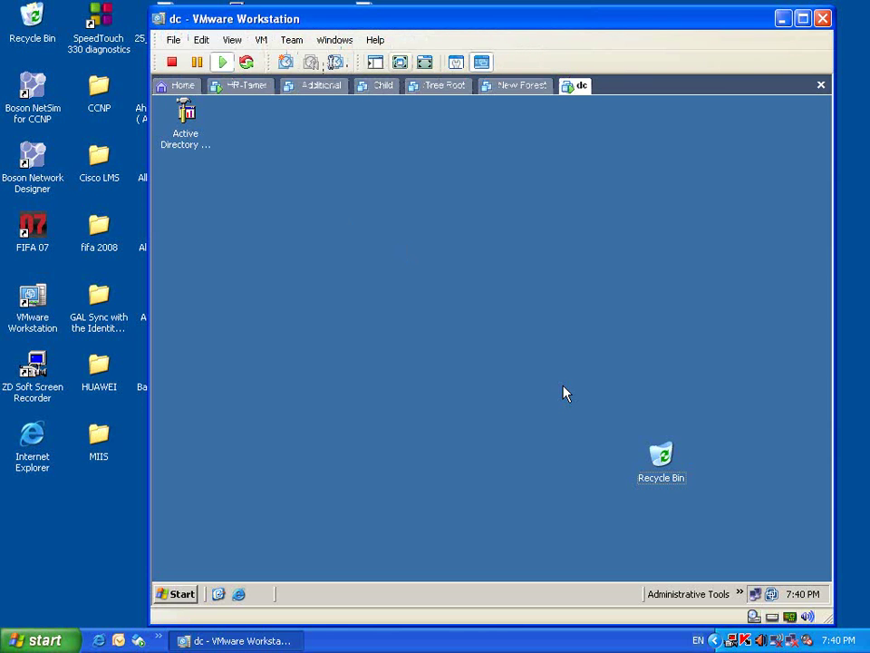
- Switch VMware Workstation to the HR-Tamer virtual machine and show it full screen
key("ctrl+alt+Return")
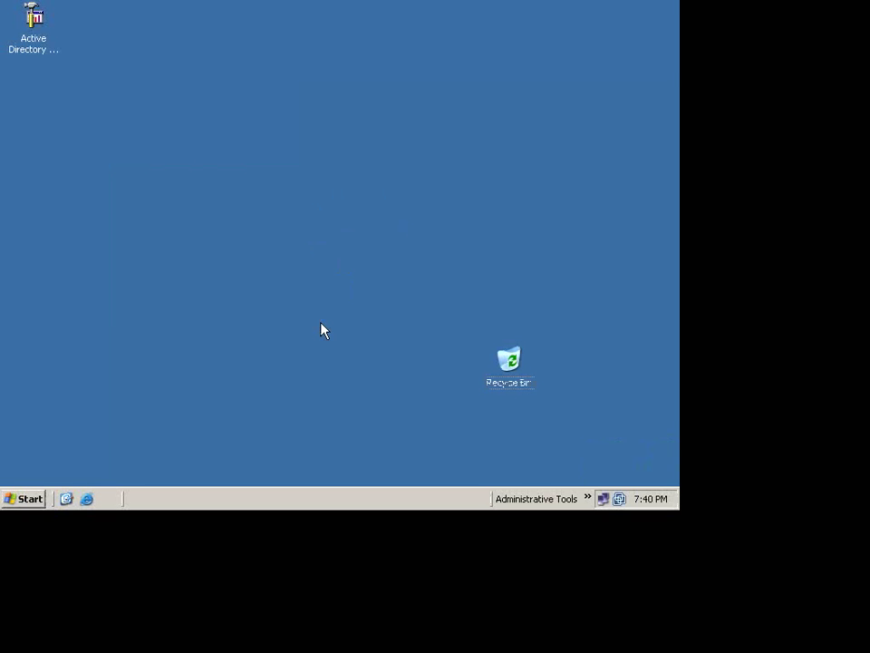
key("ctrl+alt+Return")
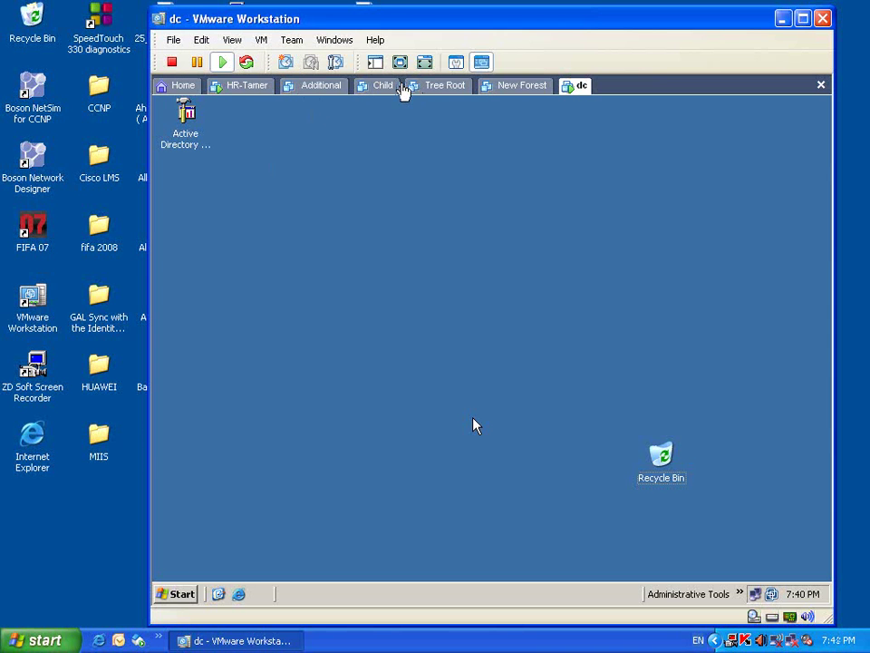
left_click(223, 90)
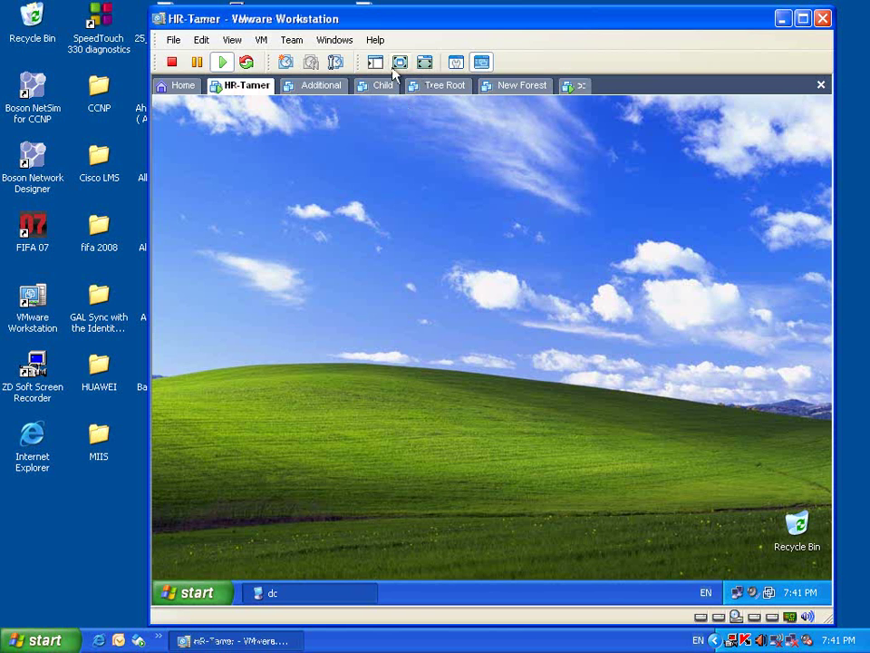
key("ctrl+alt+Return")
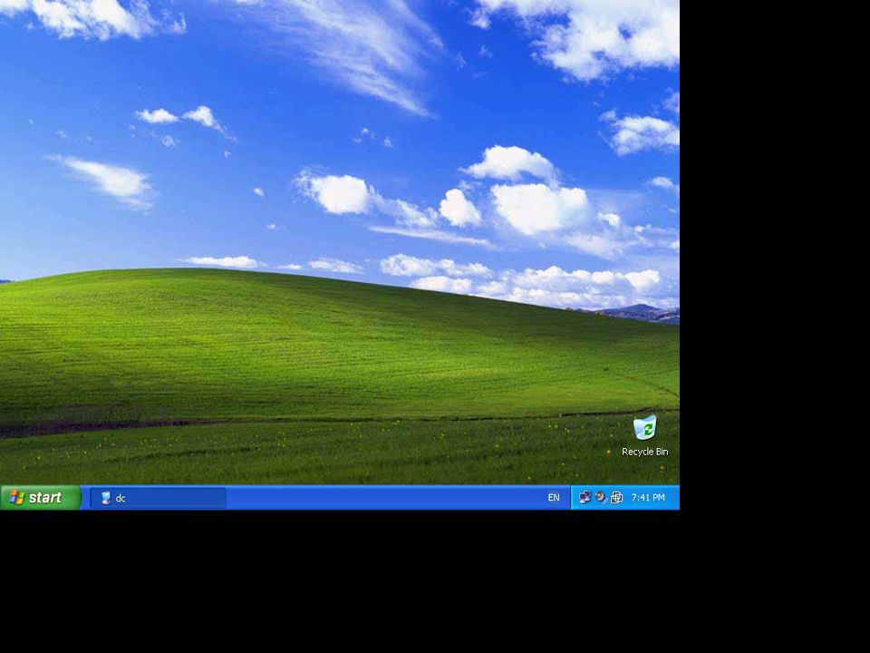
- Run 'regedit' from the Start menu's Run box on HR-Tamer
left_click(36, 504)
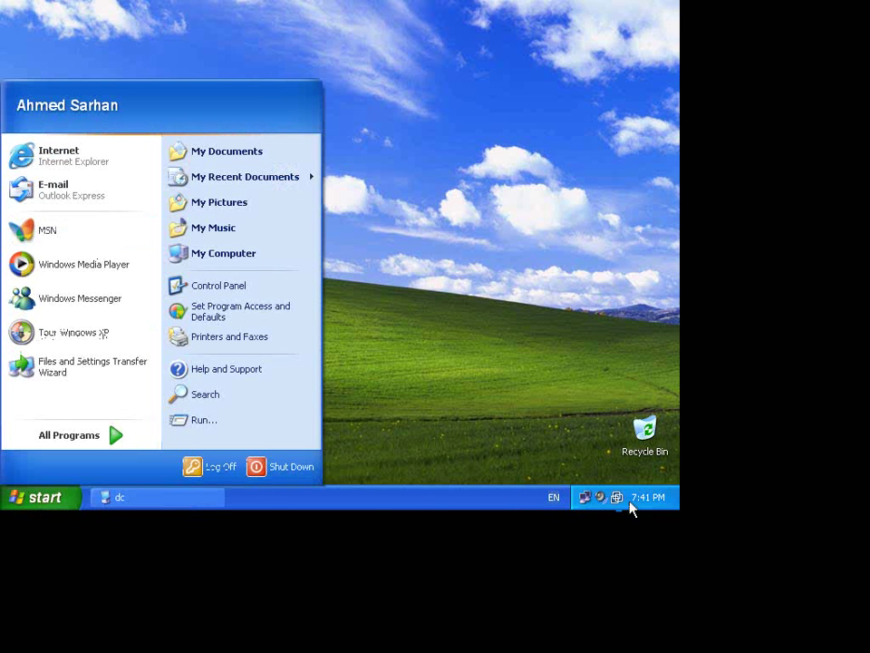
left_click(444, 508)
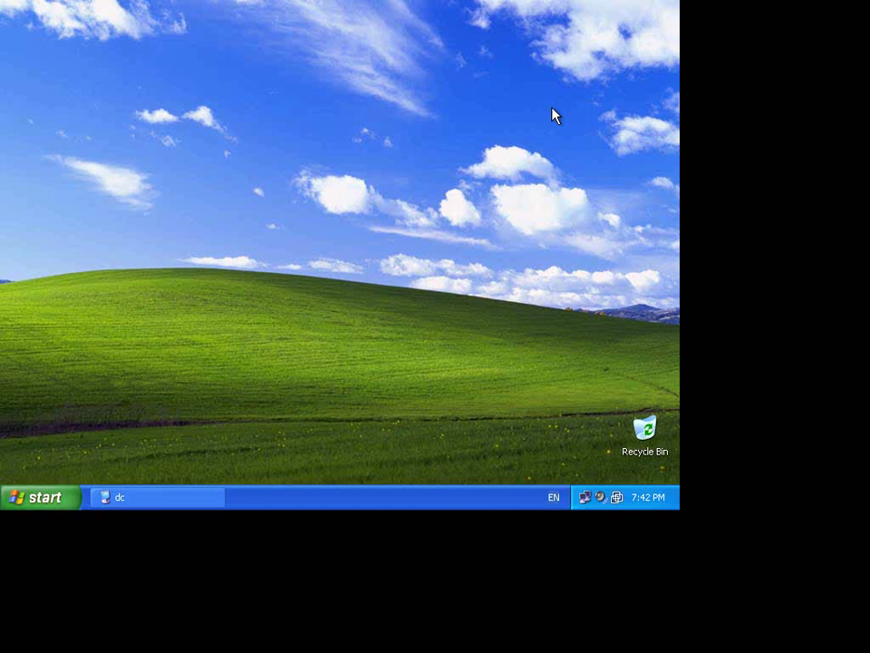
left_click(50, 502)
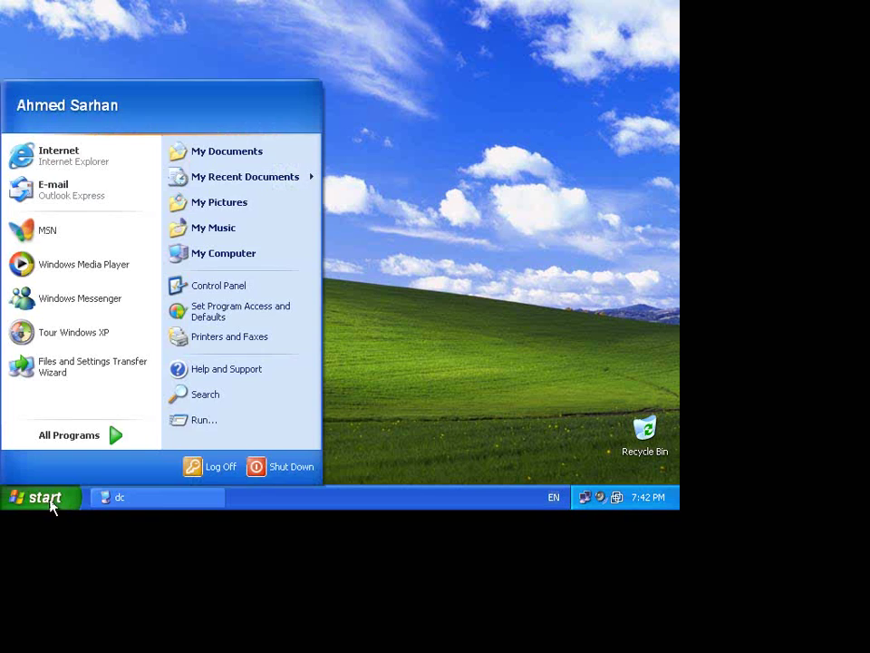
left_click(269, 432)
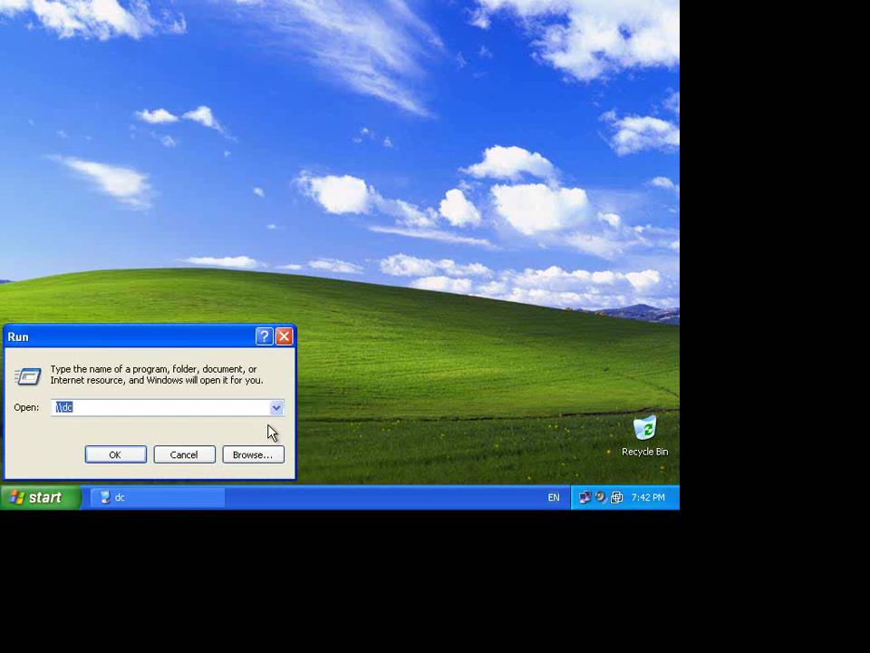
type("regedit")
key("Return")
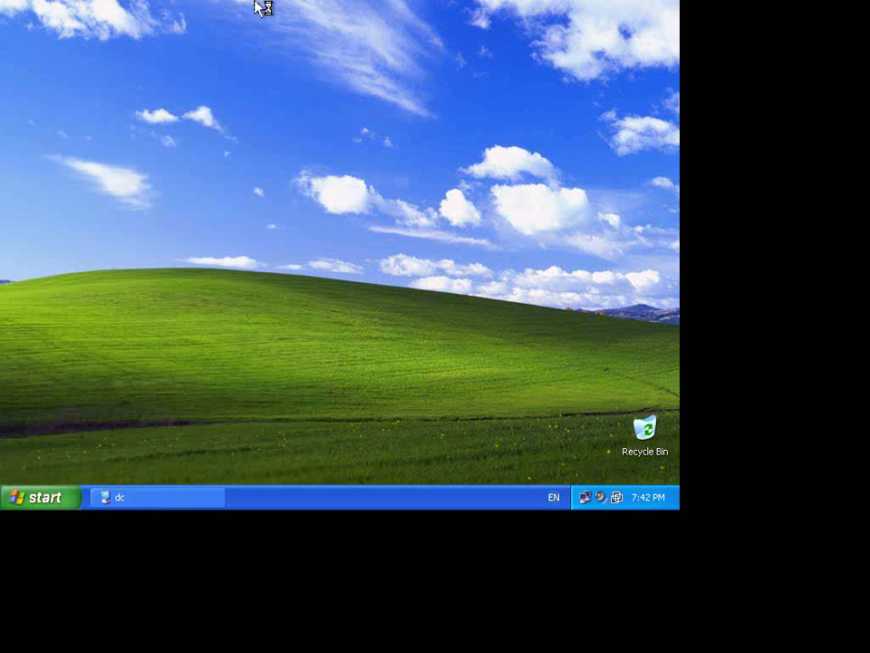
- Close the leftover dc window and maximize Registry Editor
right_click(167, 505)
left_click(201, 490)
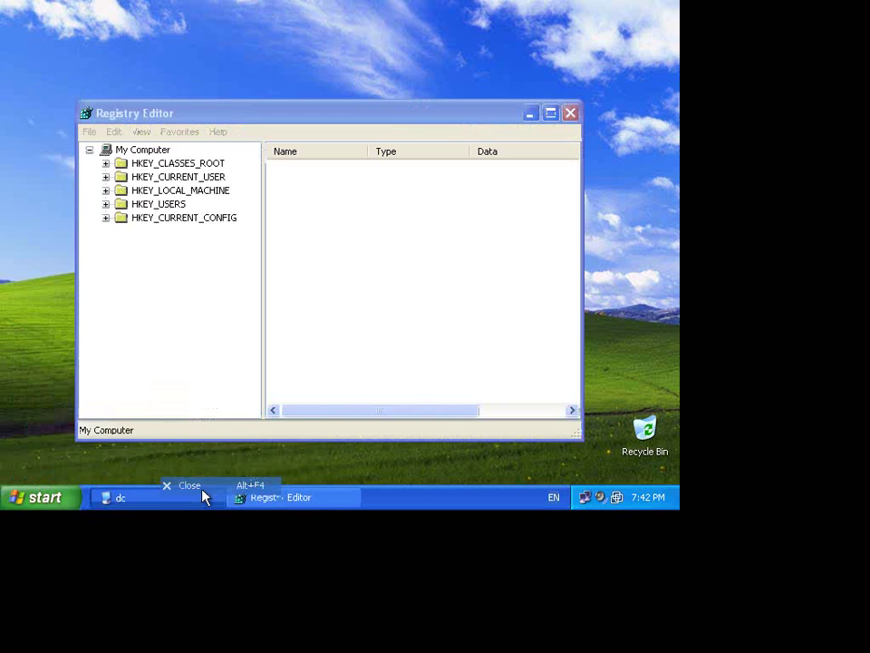
double_click(335, 120)
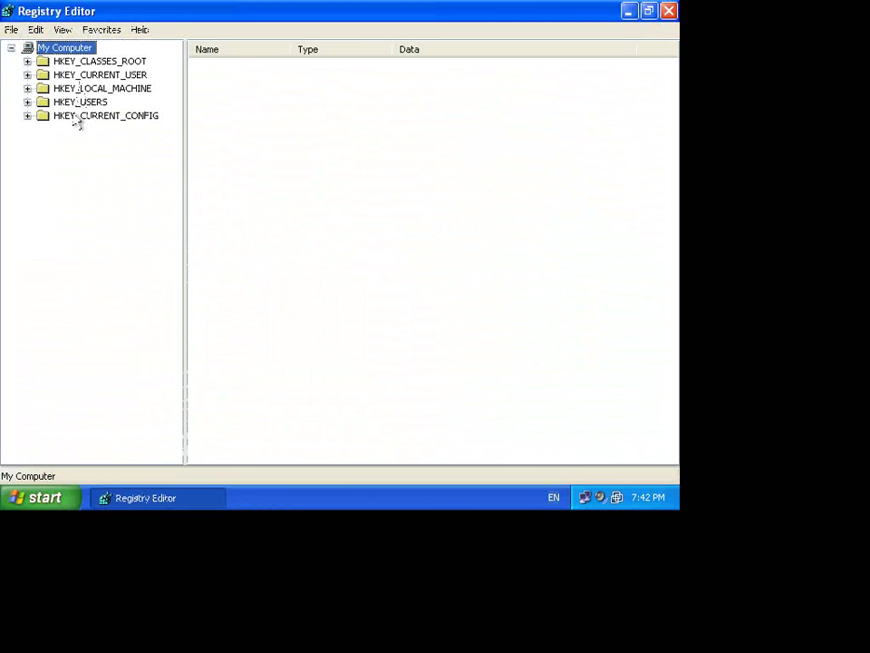
- Browse the HKEY_CURRENT_USER and HKEY_LOCAL_MACHINE hives, then minimize Registry Editor
left_click(64, 77)
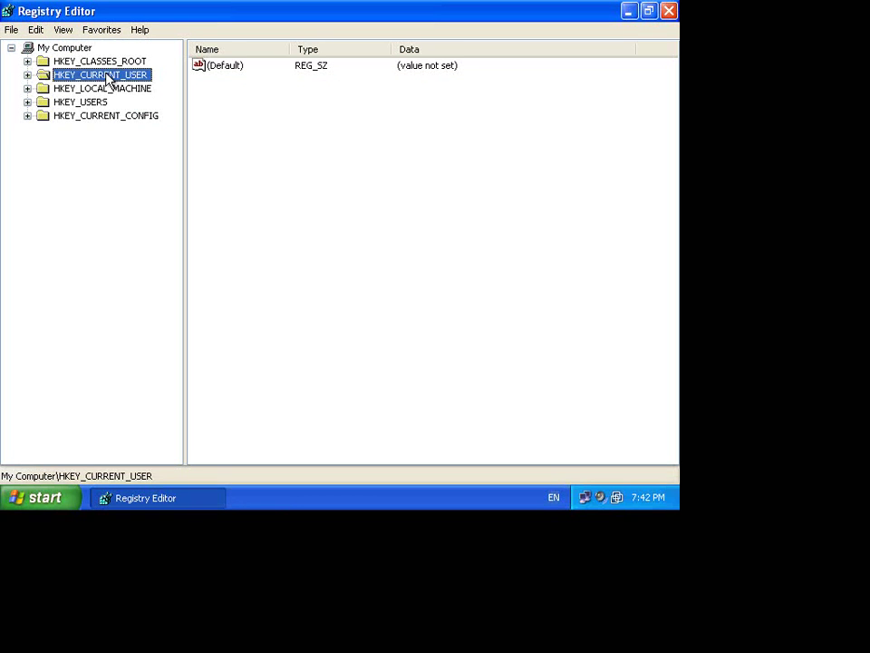
left_click(100, 87)
key("Up")
key("Down")
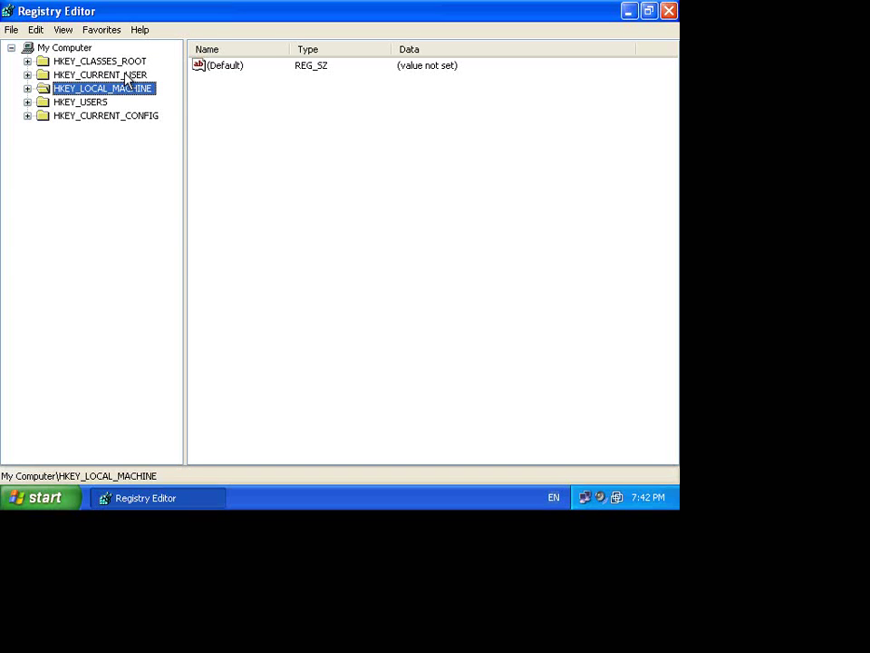
left_click(126, 76)
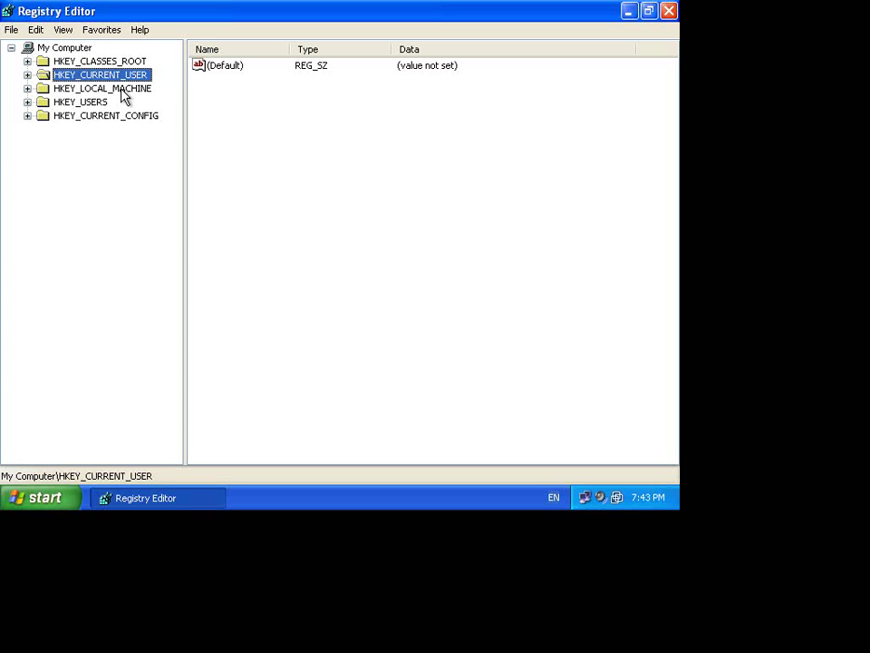
left_click(118, 89)
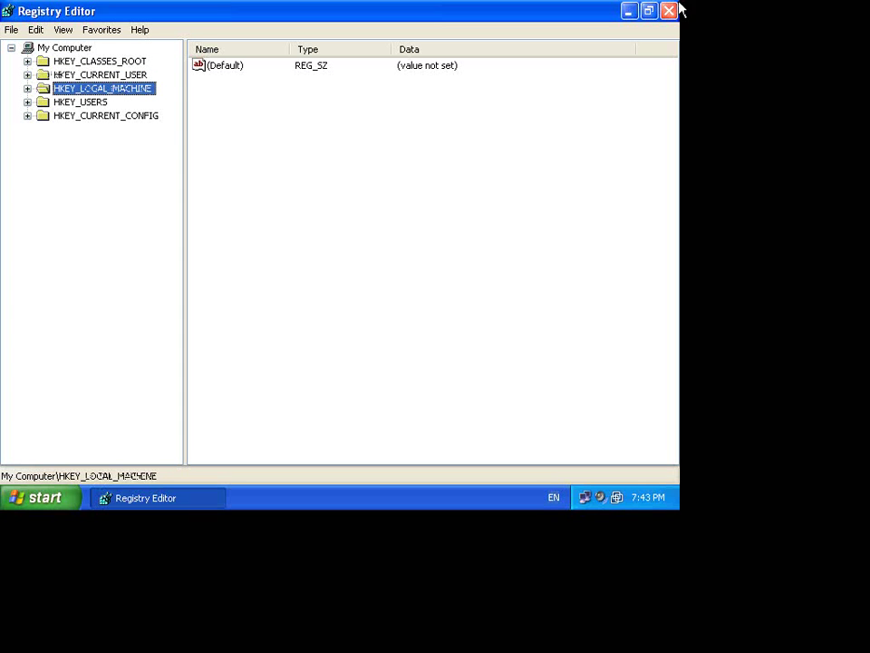
left_click(629, 12)
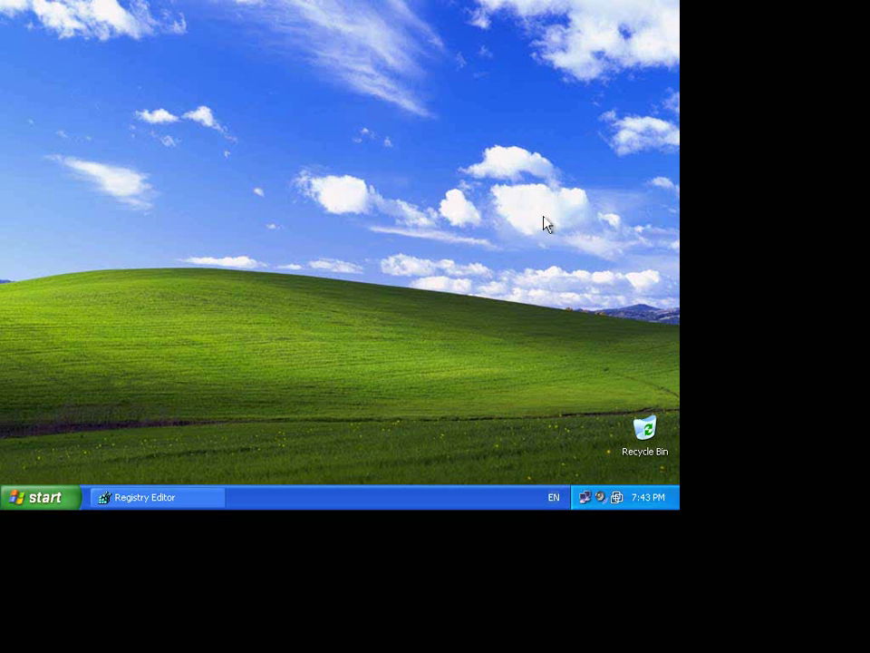
- View My Computer's Remote settings, dismiss the insufficient-privileges message, and cancel System Properties
left_click(50, 499)
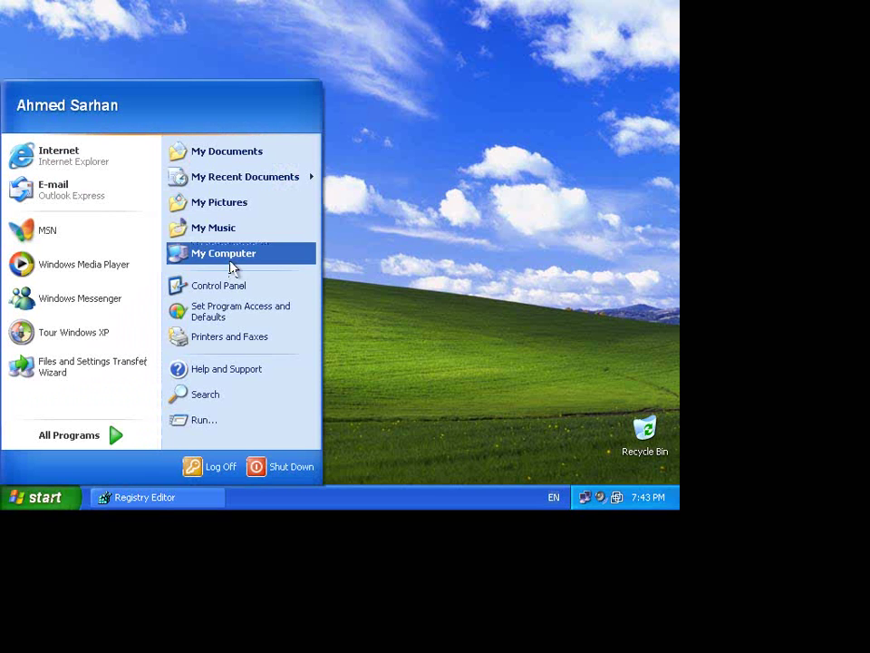
right_click(239, 263)
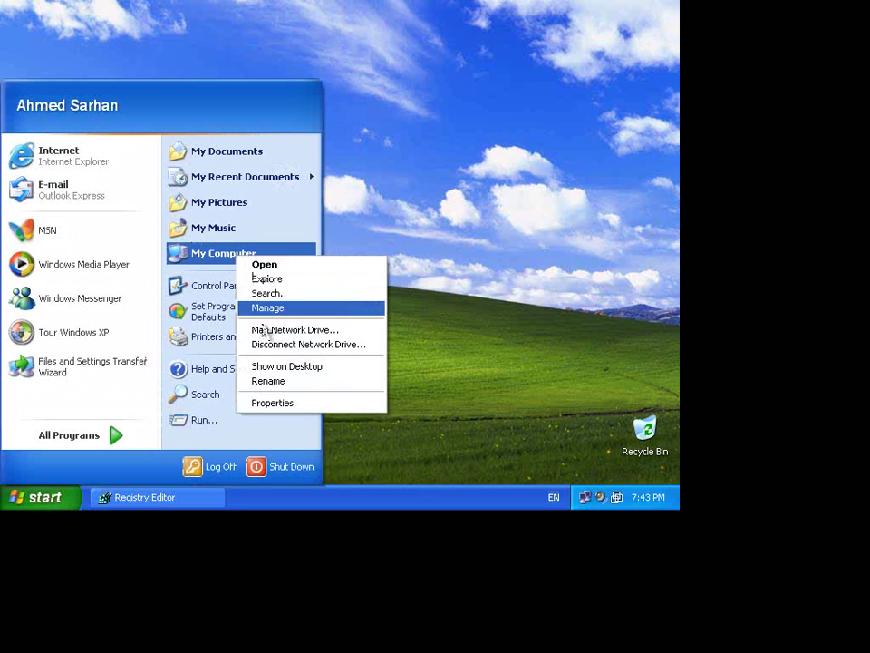
left_click(301, 406)
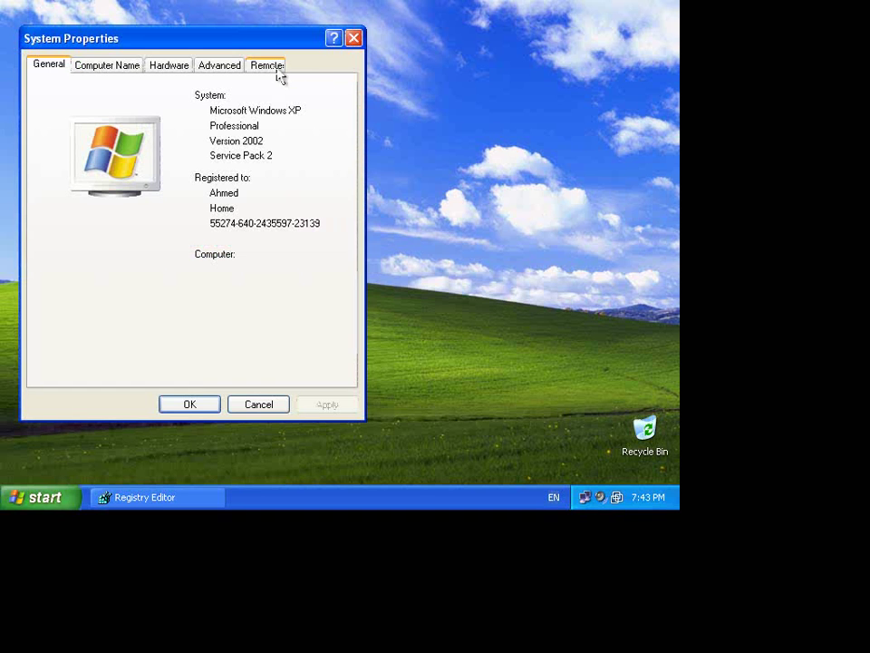
left_click(277, 72)
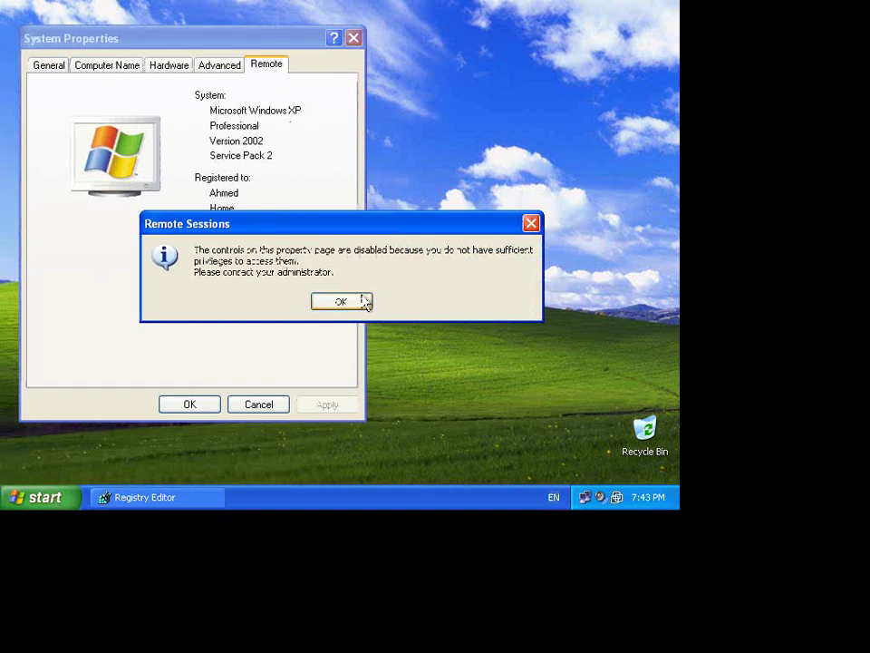
left_click(363, 302)
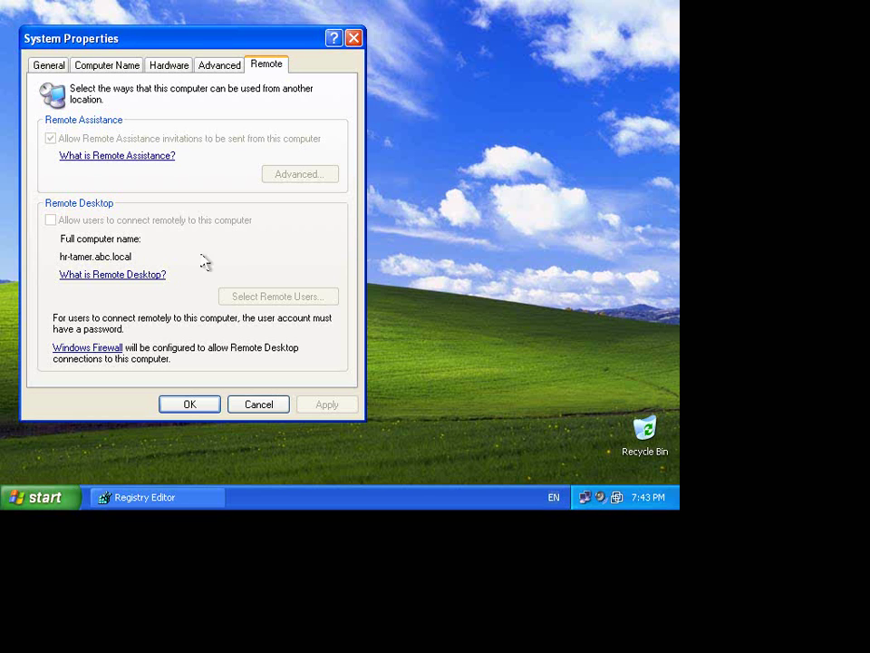
left_click(279, 403)
- Close Registry Editor and log off Windows XP to the Welcome screen
right_click(132, 506)
left_click(161, 487)
left_click(55, 501)
left_click(214, 470)
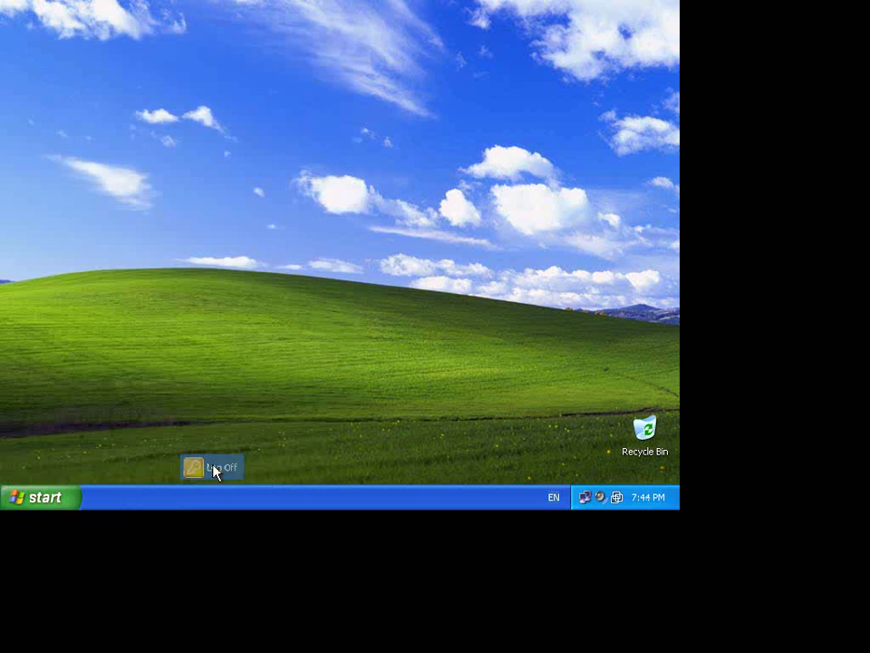
left_click(315, 278)
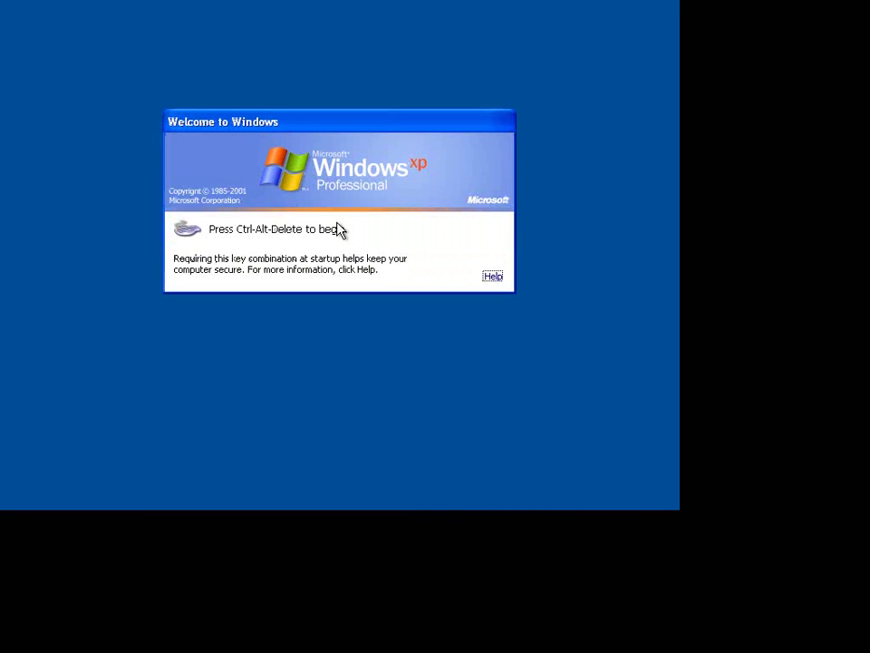
- Log on as administrator, entering the account password
key("ctrl+alt+Delete")
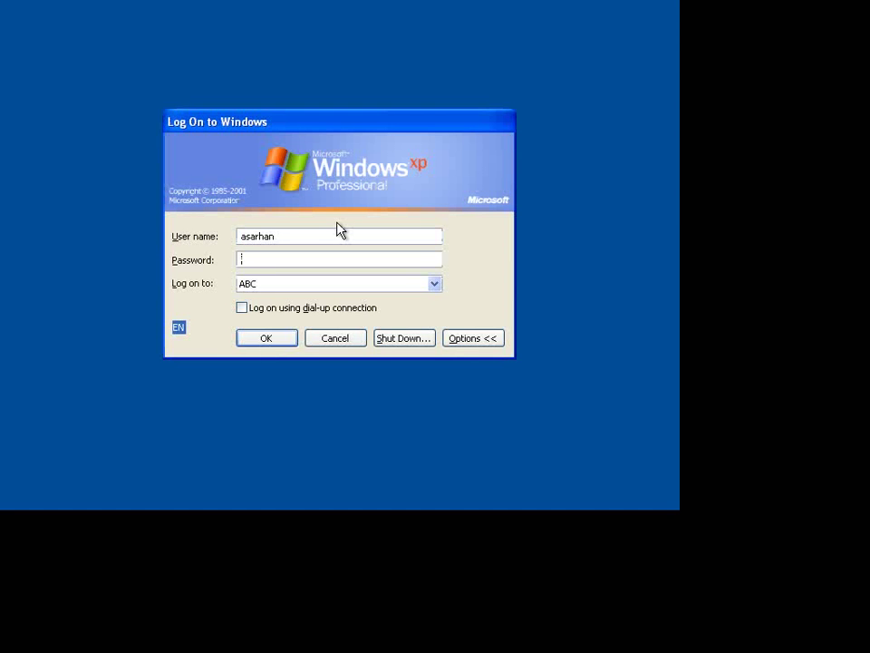
key("shift+Tab")
type("administrator••••••••")
key("Return")
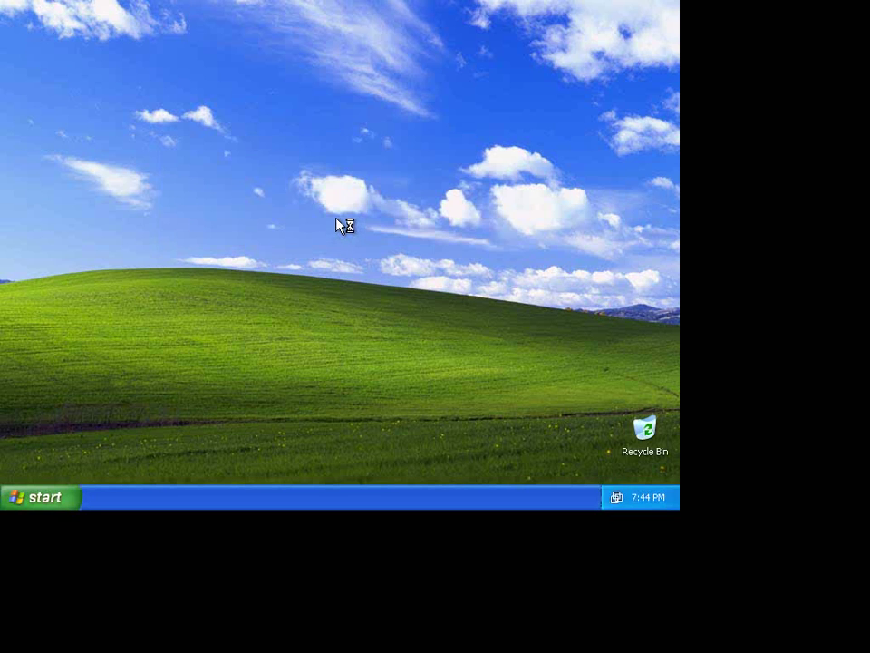
- Relaunch Registry Editor with regedit, minimize it, and dismiss the Windows XP tour notice
left_click(56, 503)
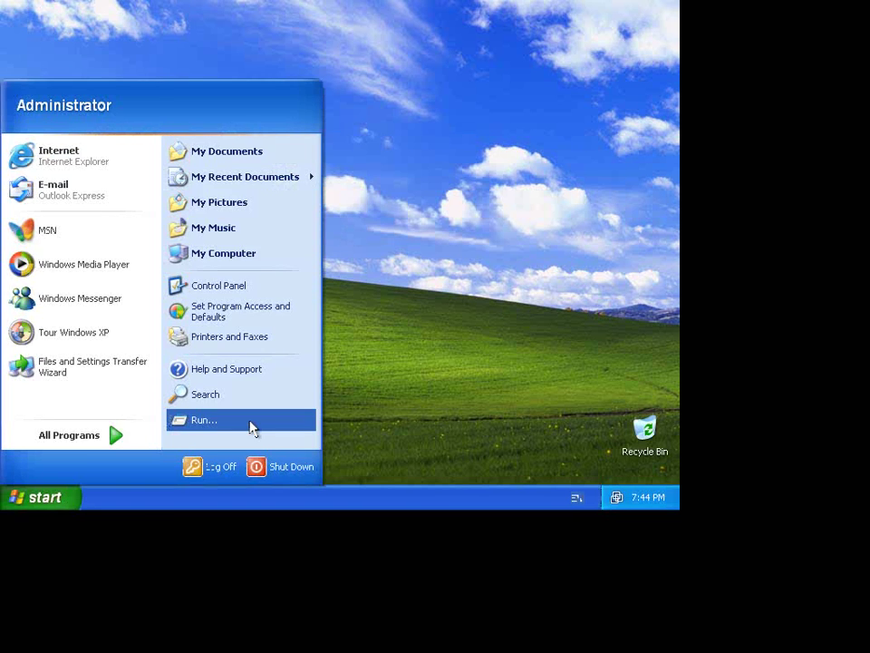
left_click(250, 420)
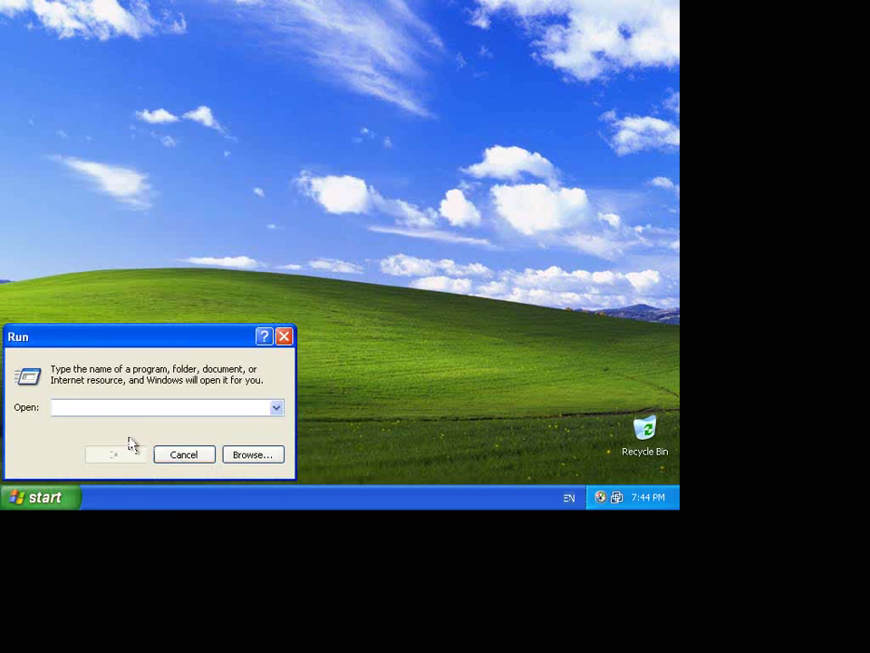
type("regedit")
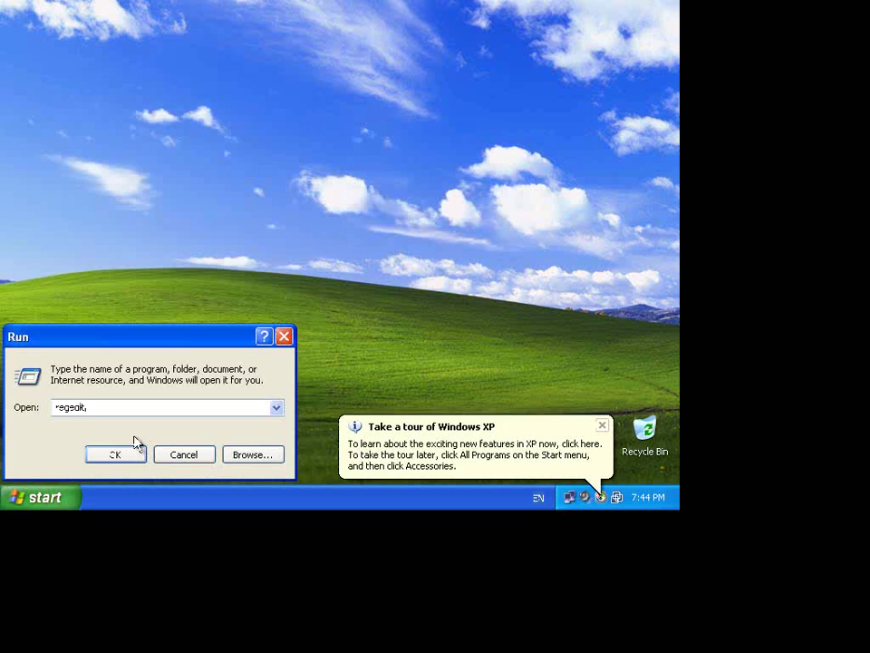
key("Return")
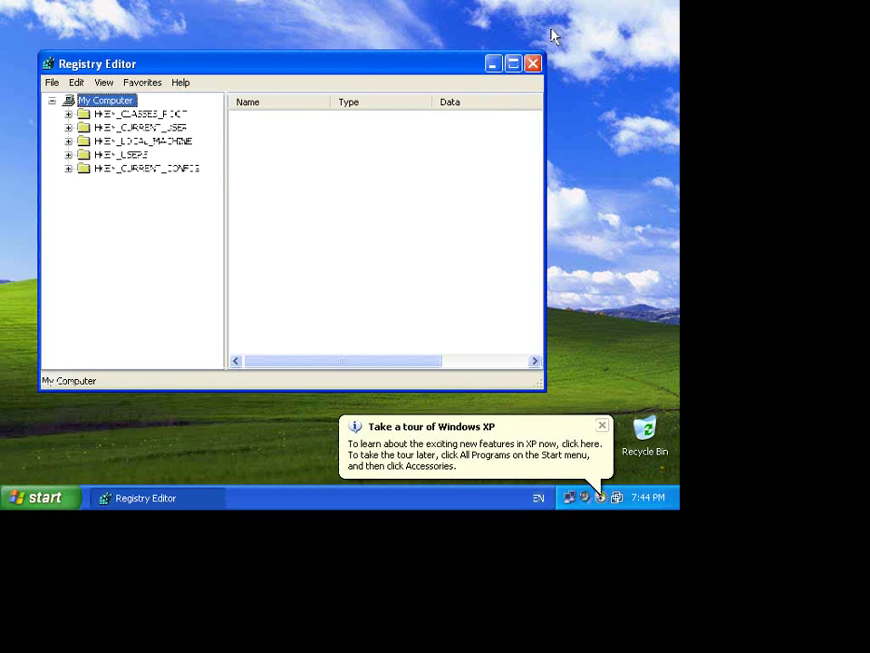
left_click(495, 65)
left_click(602, 426)
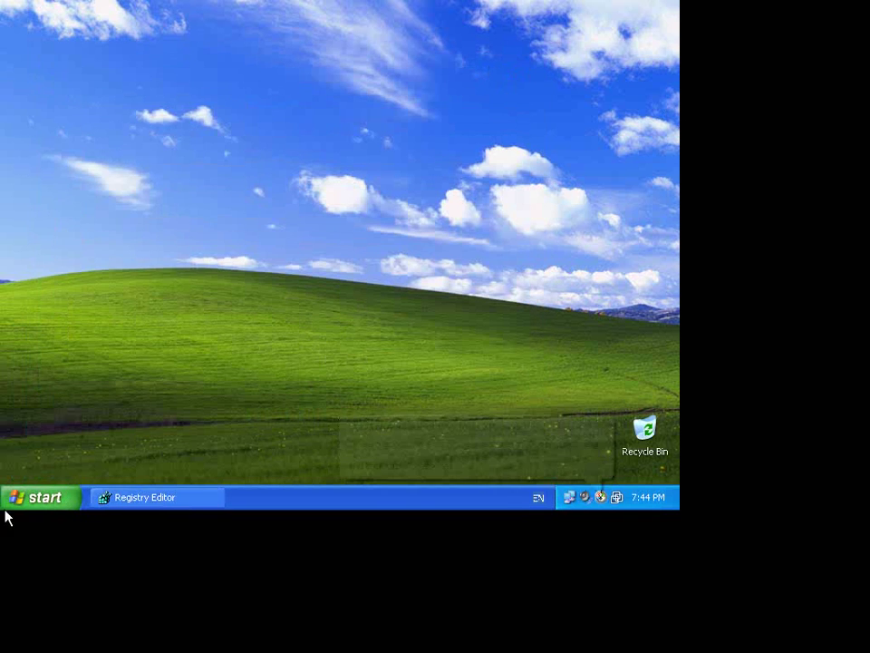
- Open My Computer's System Properties at the Remote tab
left_click(38, 497)
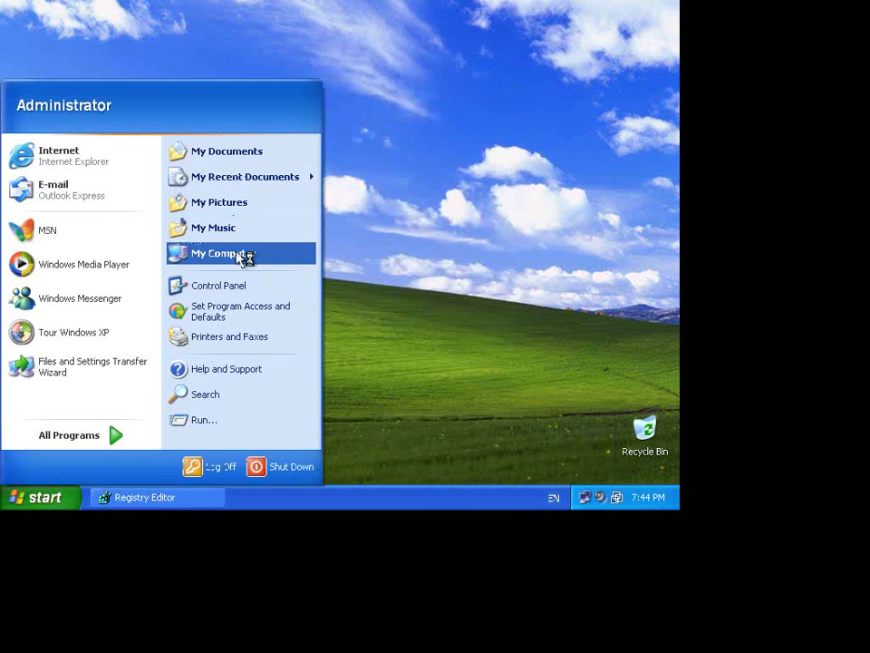
right_click(238, 254)
left_click(317, 398)
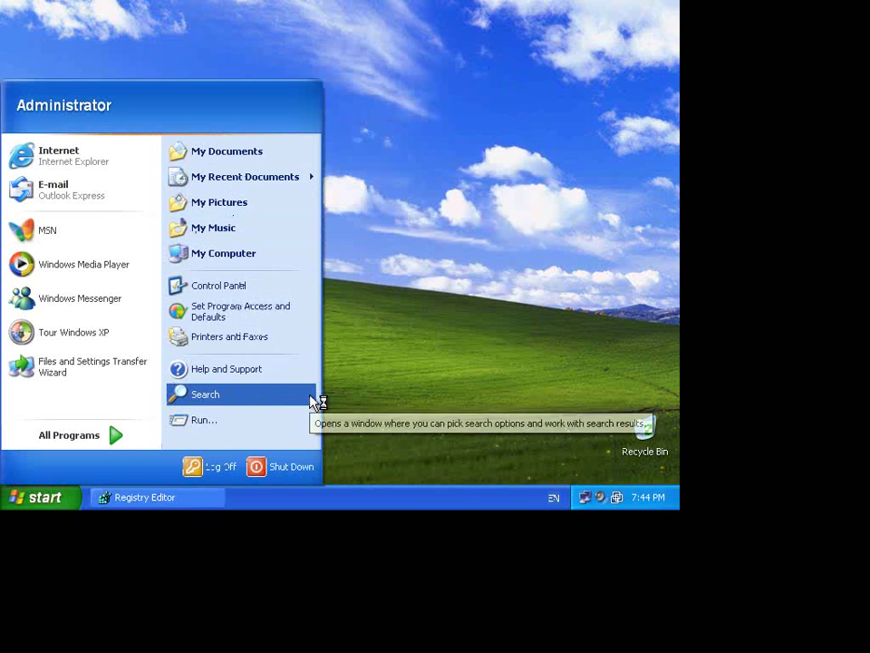
left_click(362, 110)
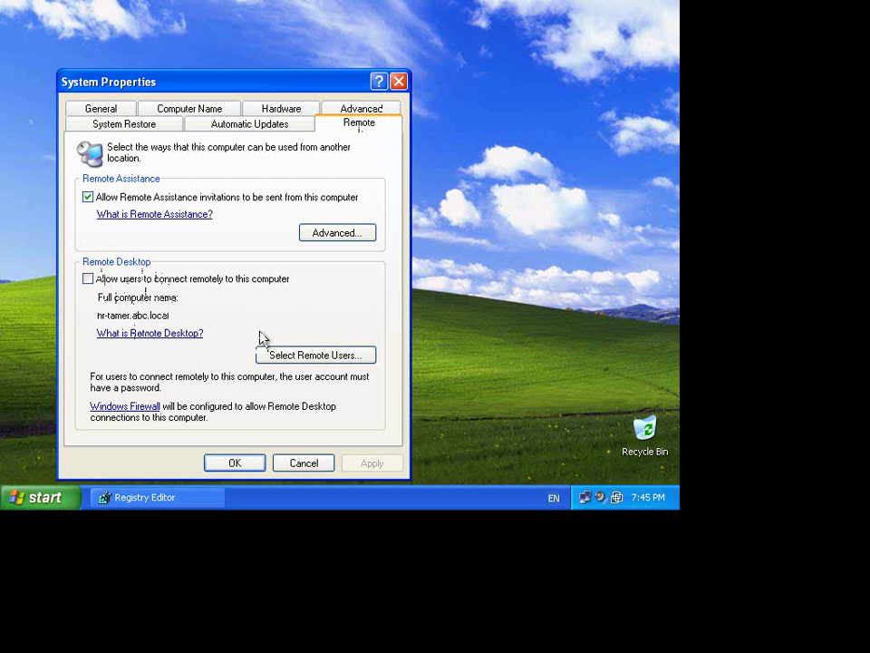
- Enable 'Allow users to connect remotely to this computer', apply it, and exit full screen
left_click(152, 280)
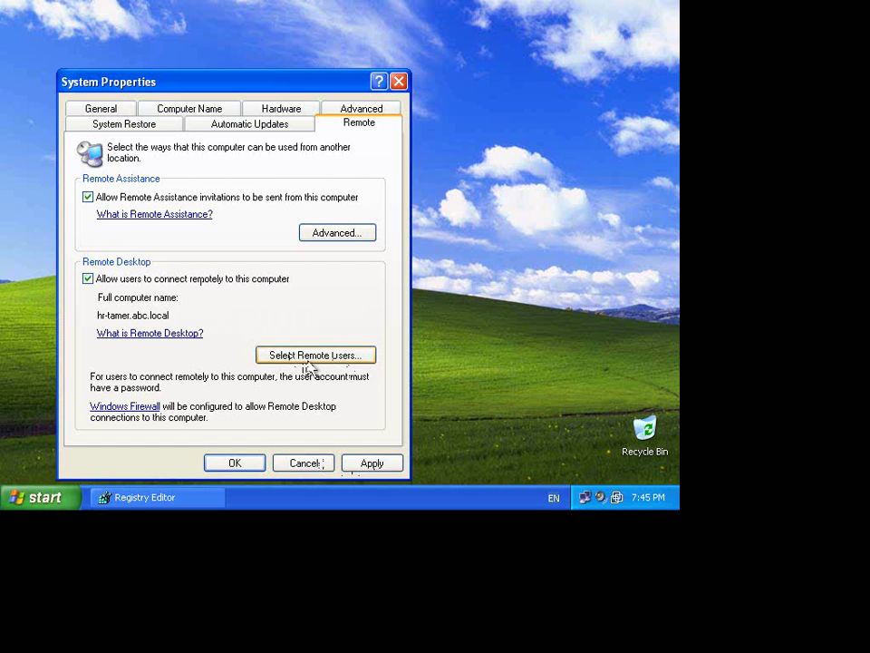
left_click(308, 363)
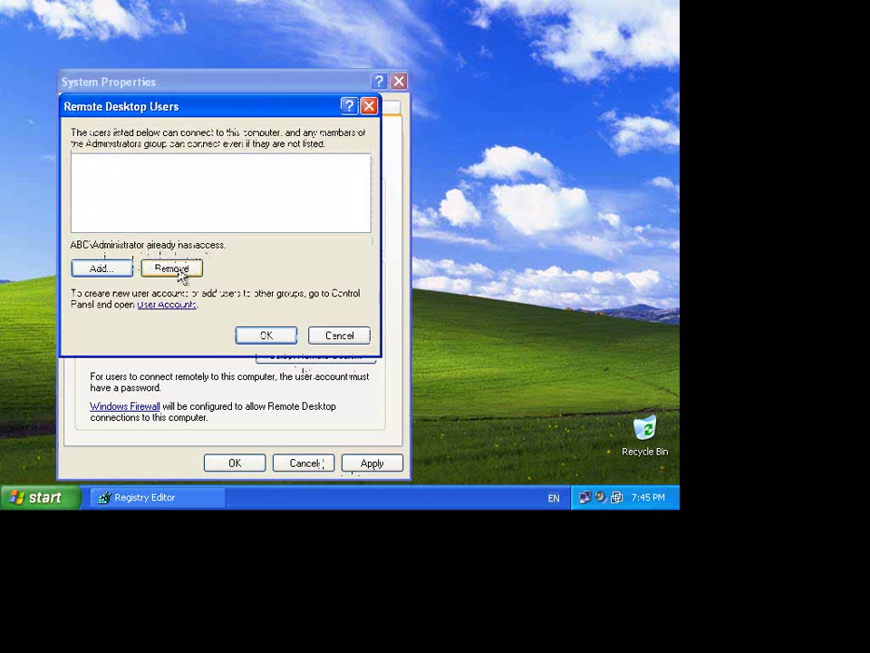
left_click(344, 337)
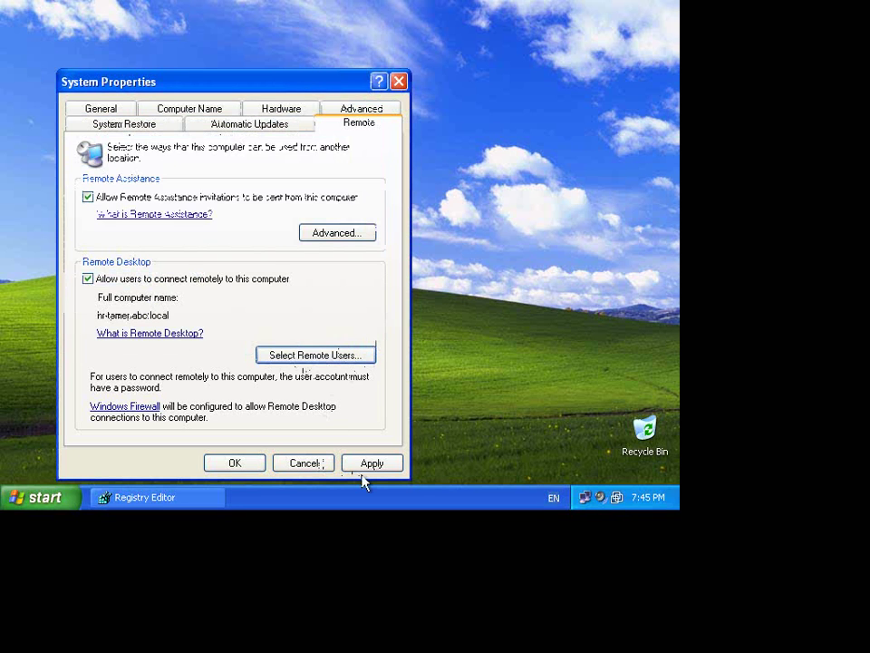
left_click(373, 463)
left_click(233, 463)
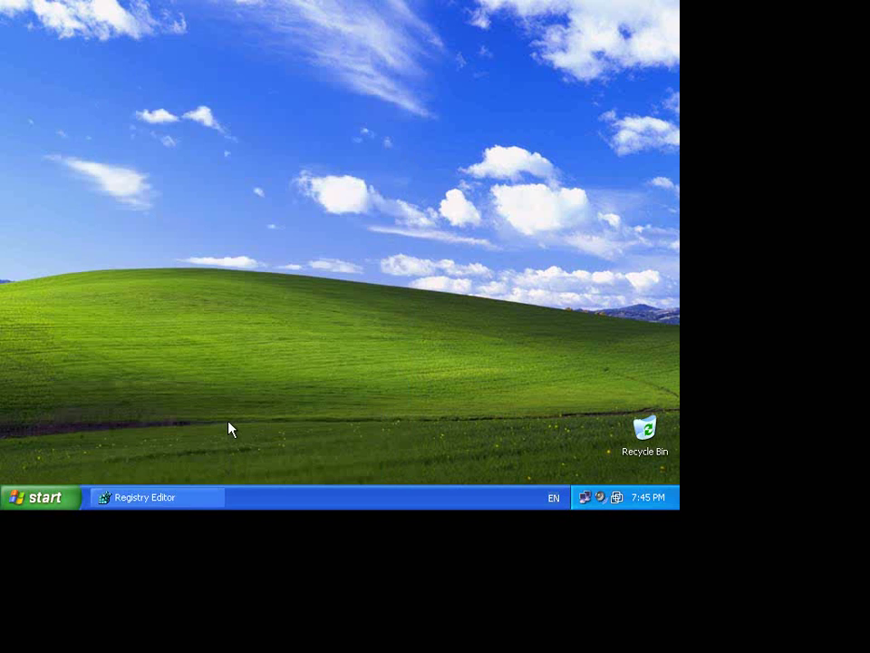
key("ctrl+alt+Return")
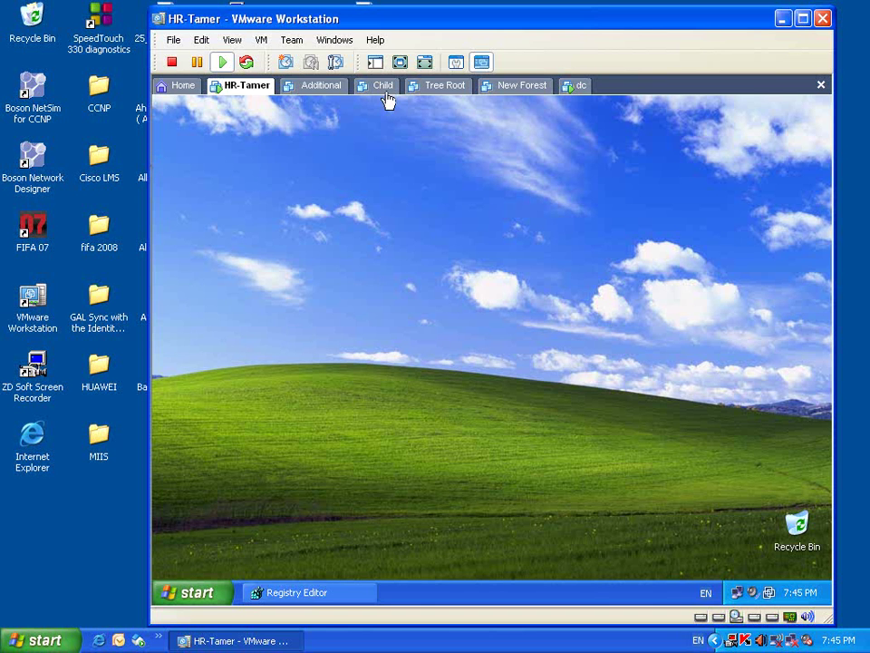
- On dc, launch Remote Desktop Connection from Accessories > Communications, then close it
left_click(579, 85)
left_click(392, 198)
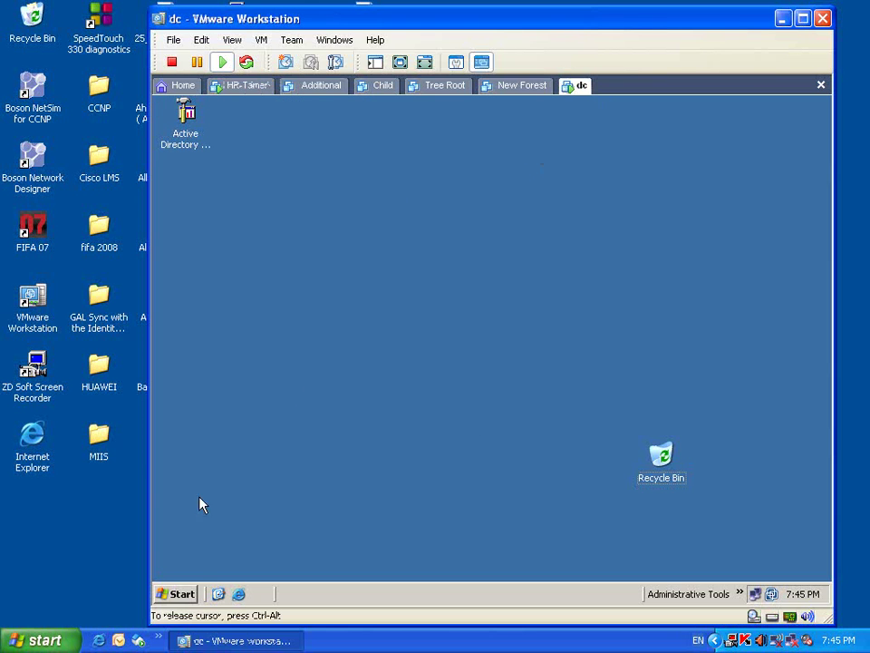
left_click(182, 594)
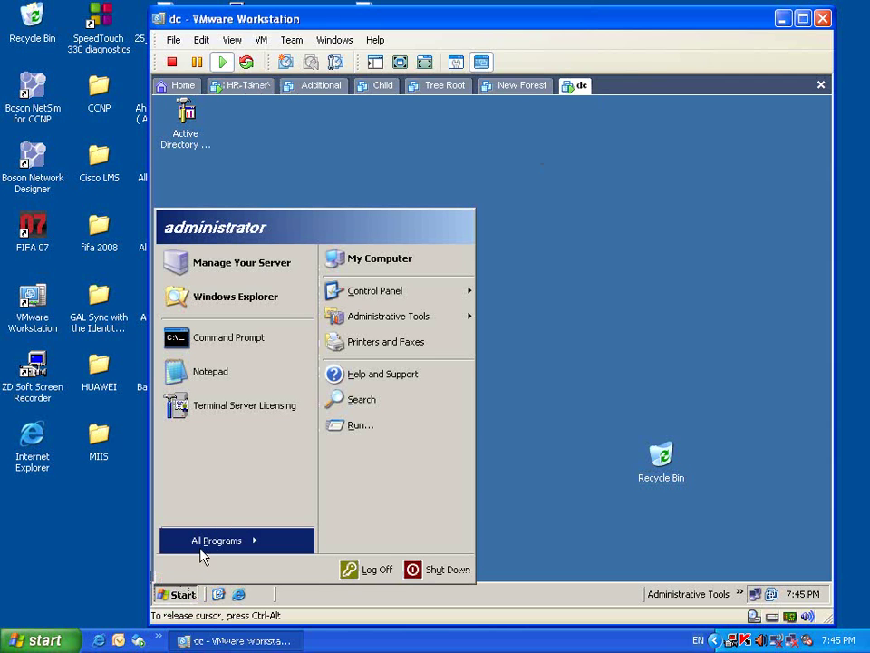
left_click(201, 556)
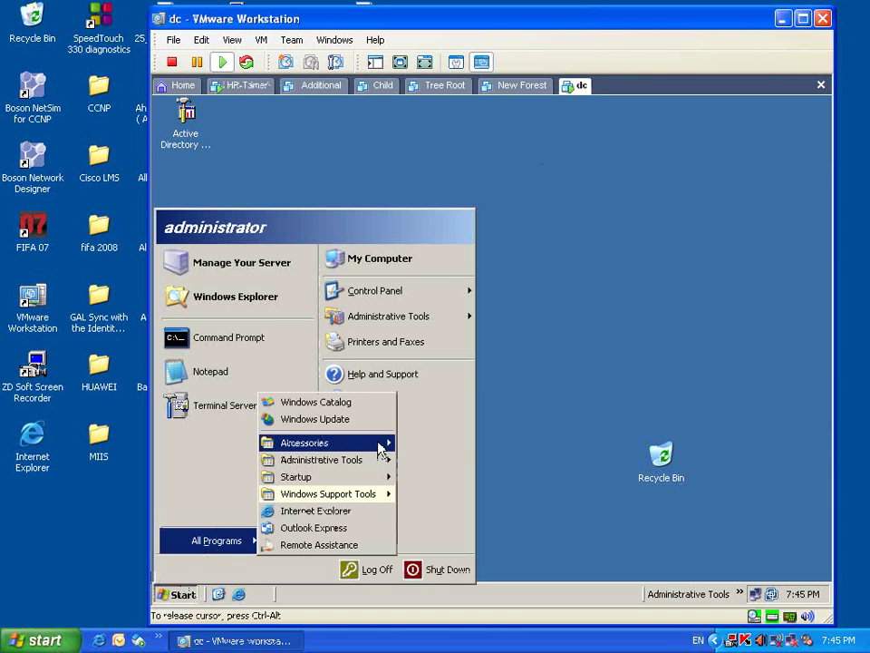
mouse_move(385, 447)
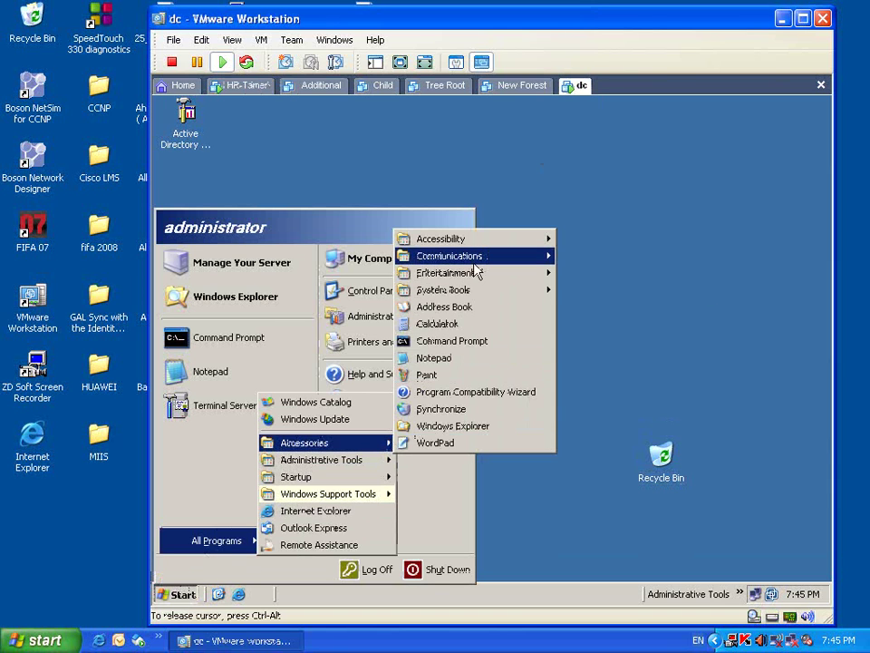
mouse_move(478, 271)
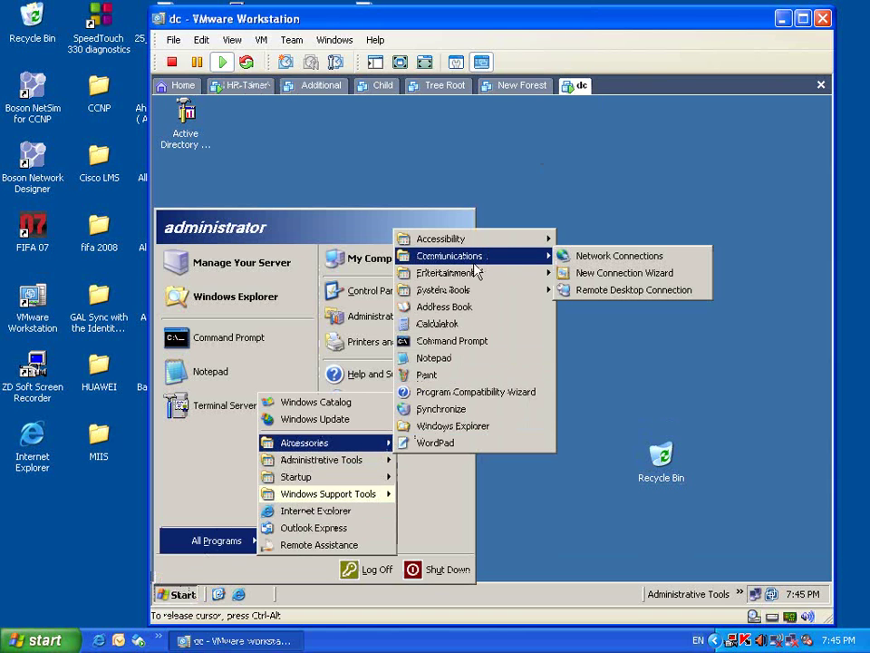
right_click(577, 291)
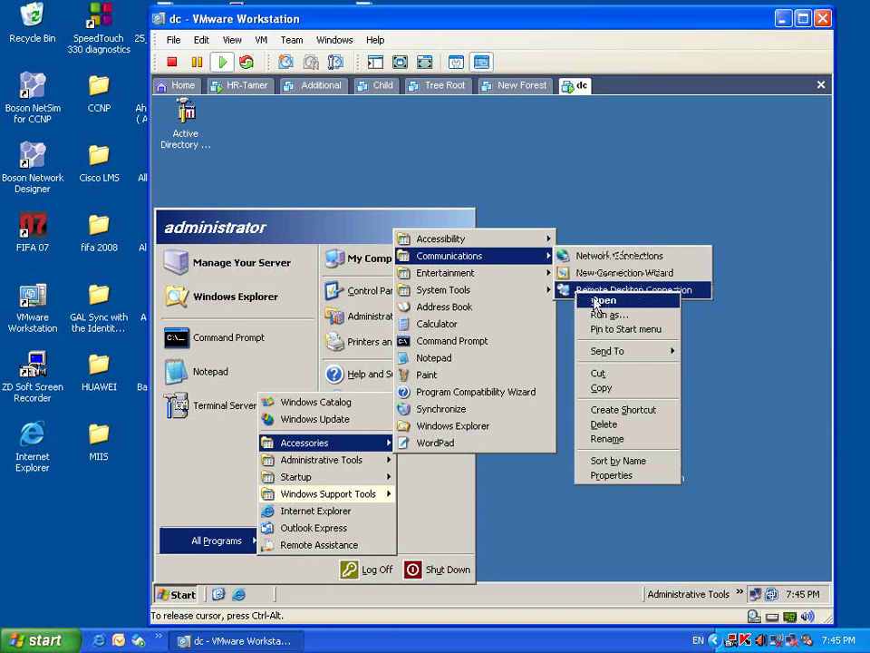
left_click(594, 301)
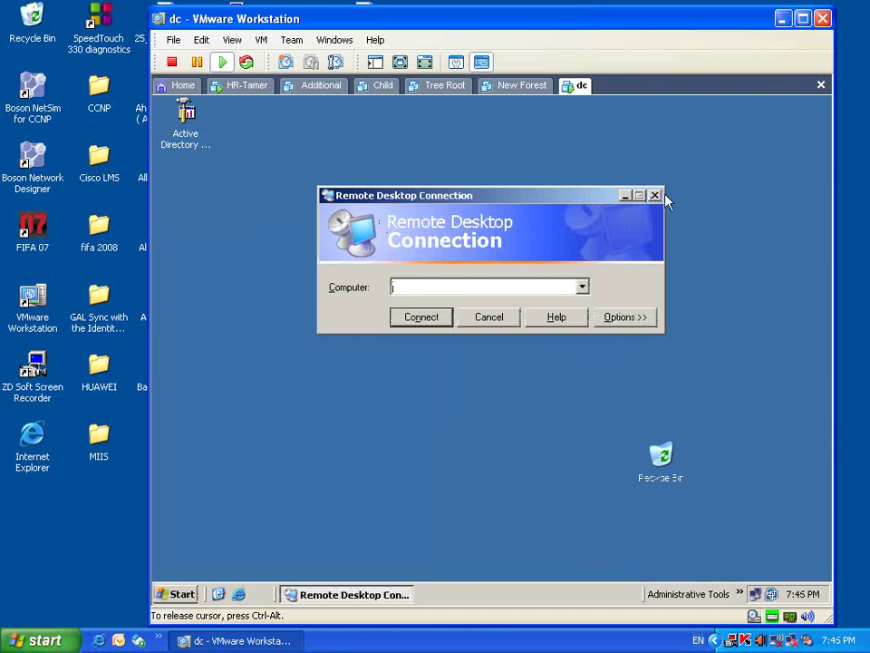
left_click(654, 194)
- Reopen the Remote Desktop client by running 'mstsc' from the Run box
left_click(186, 595)
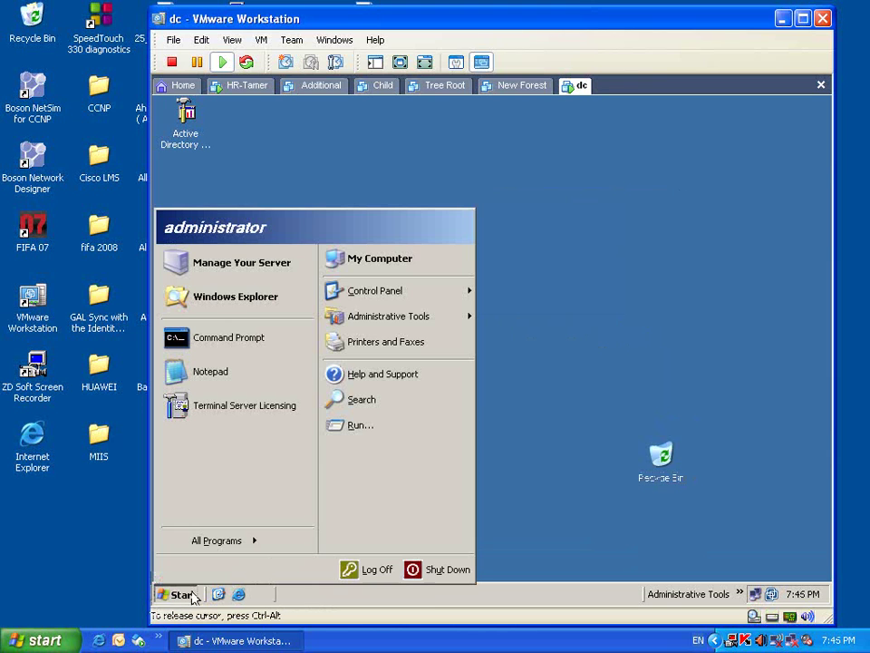
left_click(349, 428)
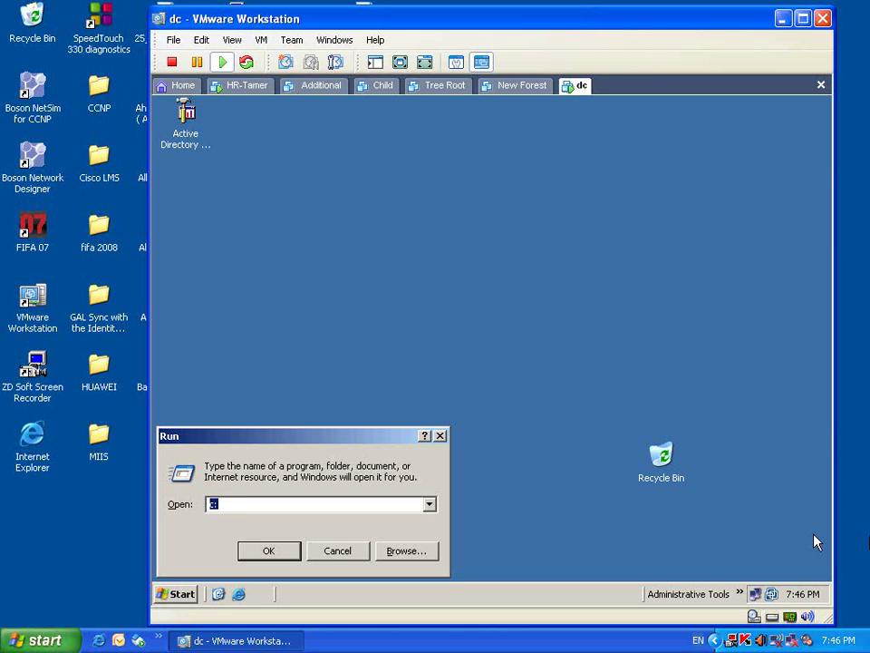
left_click(398, 508)
key("BackSpace")
key("BackSpace")
type("mstsc")
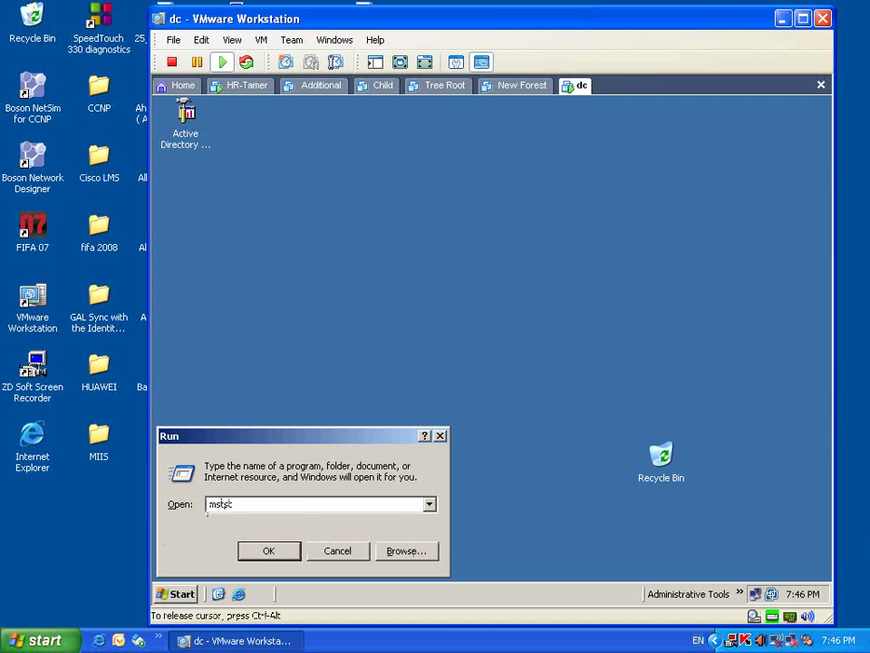
key("Return")
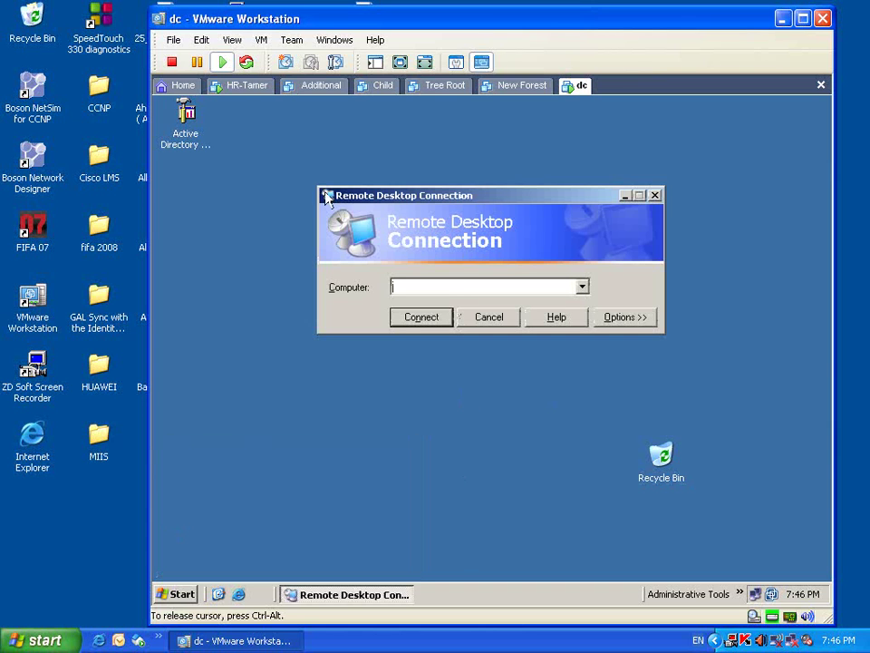
- Look up HR-Tamer's IP address (192.168.1.11) and enter it as dc's Remote Desktop computer
left_click(263, 88)
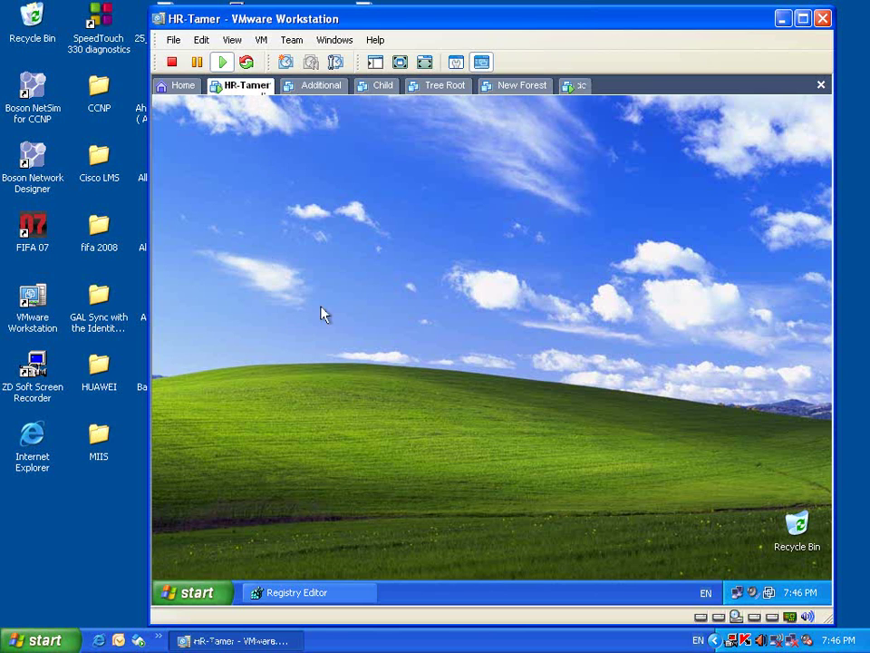
left_click(739, 599)
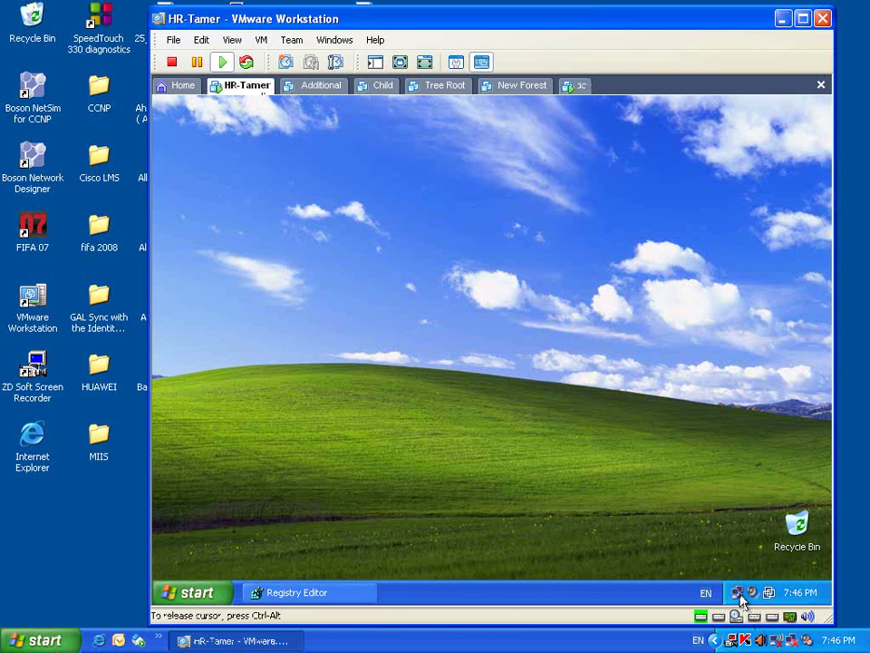
double_click(739, 599)
left_click(407, 199)
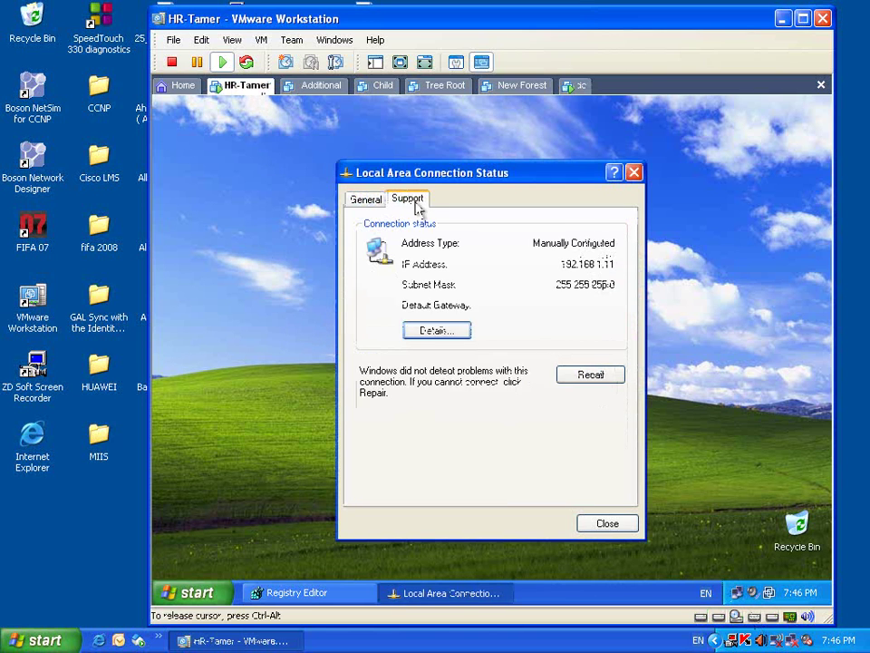
left_click(625, 519)
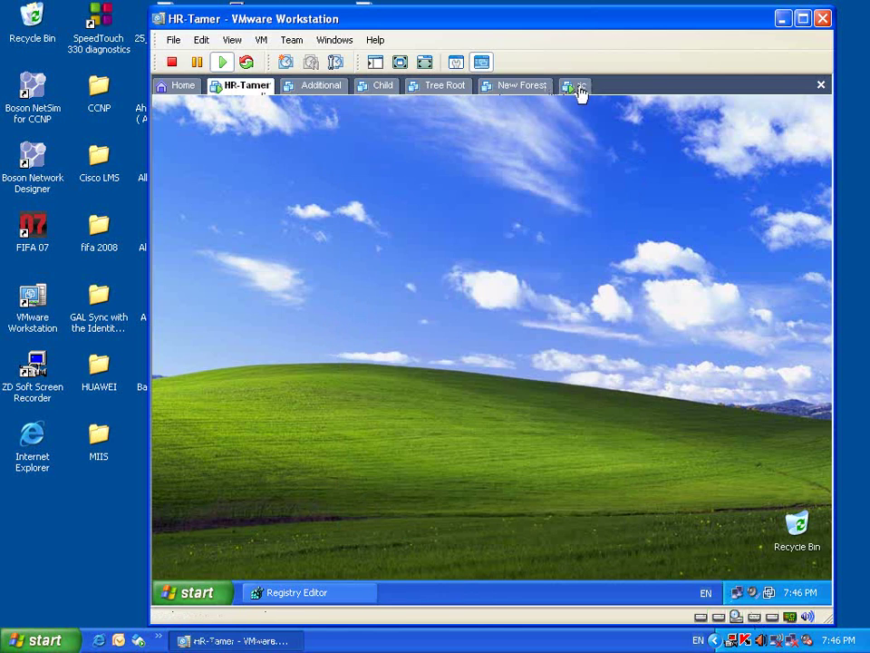
left_click(577, 86)
type("192")
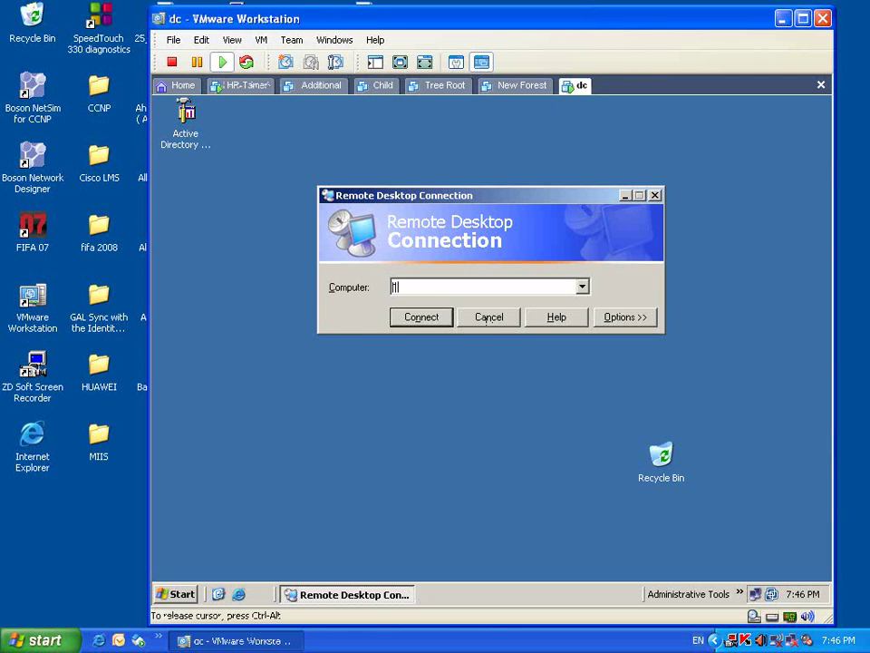
type(".168.1.11")
- Connect to 192.168.1.11 and log on as administrator with the account password
left_click(408, 323)
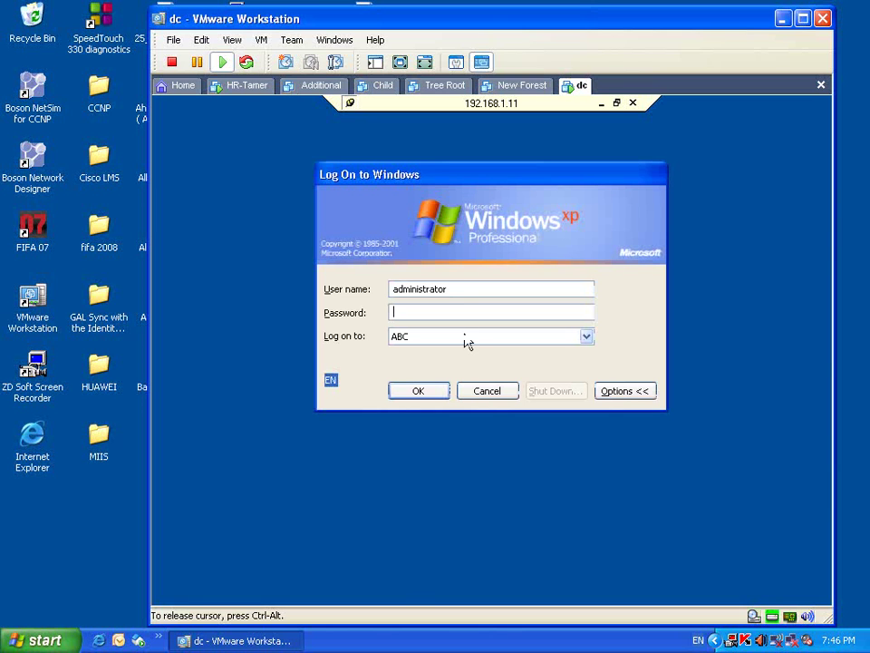
type("12345678")
key("Return")
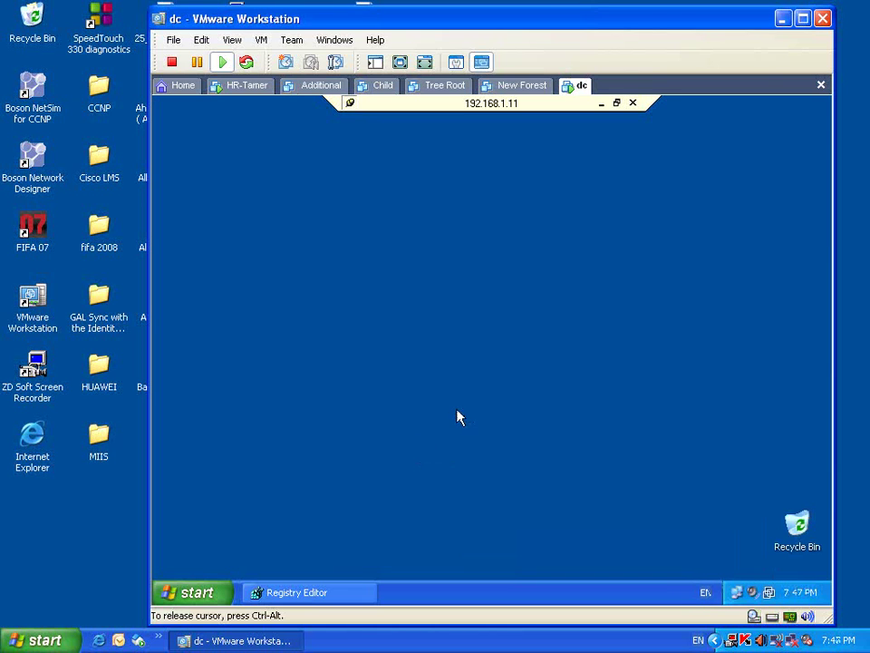
- Restore, nudge and minimize the remote Registry Editor, then switch to the locked HR-Tamer machine
left_click(359, 594)
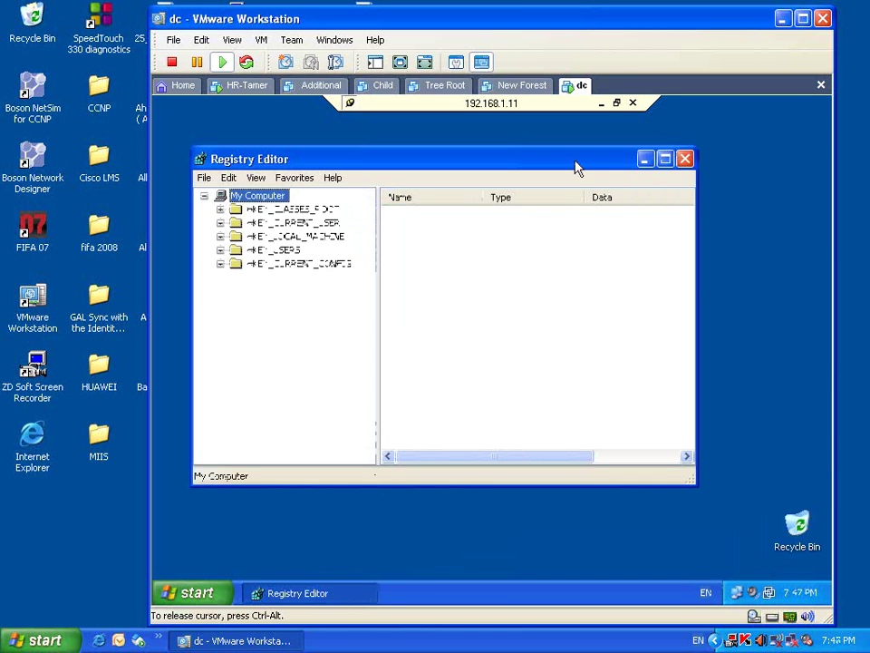
left_click_drag(560, 165, 600, 185)
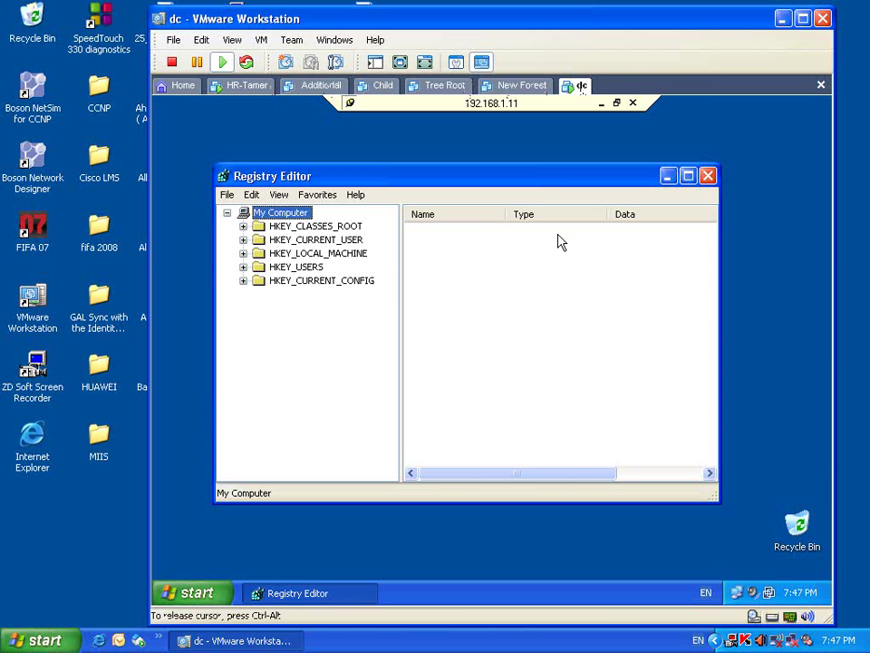
left_click(668, 176)
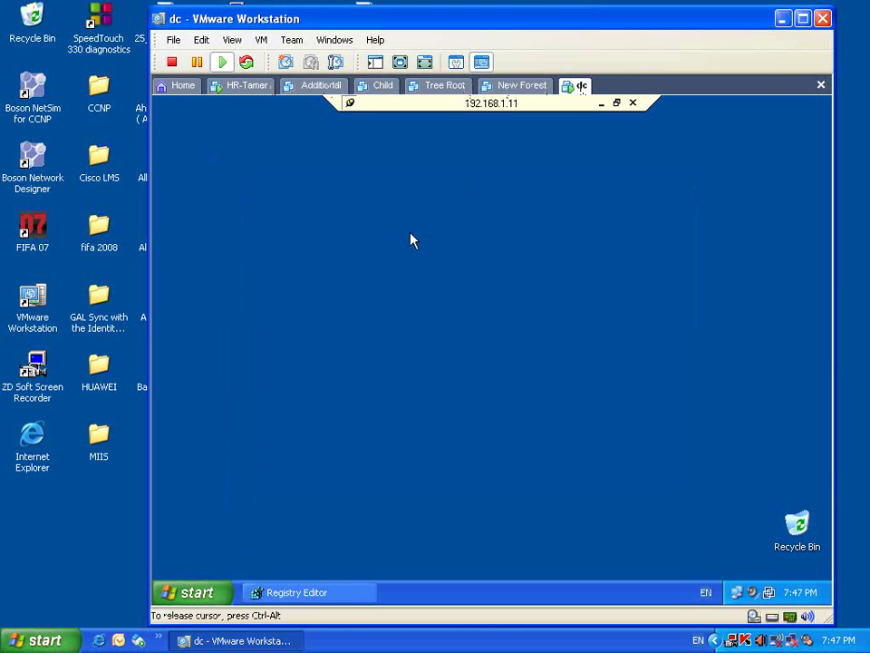
left_click(252, 93)
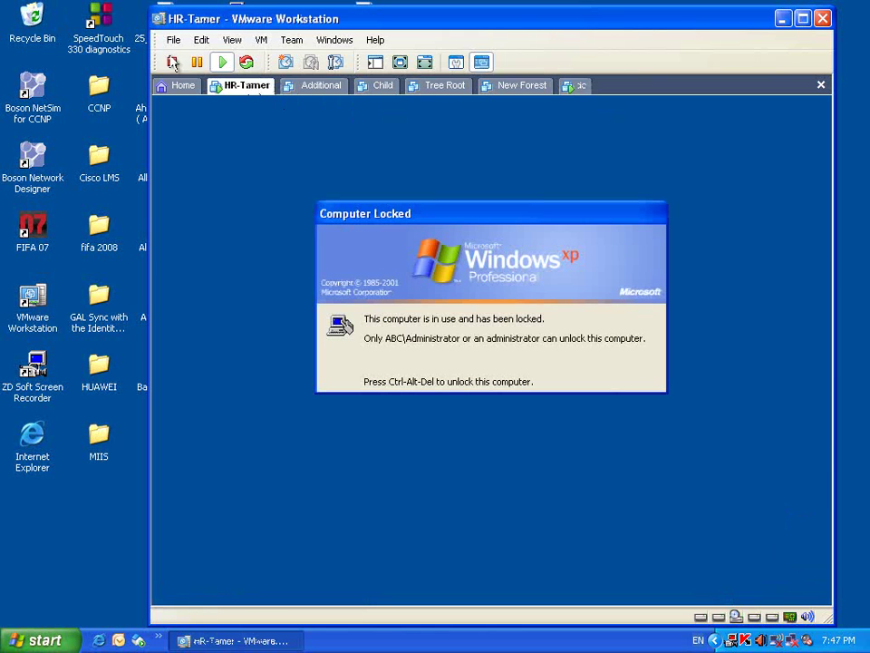
- Return to dc's remote session and release input back to the host with Ctrl+Alt
left_click(577, 86)
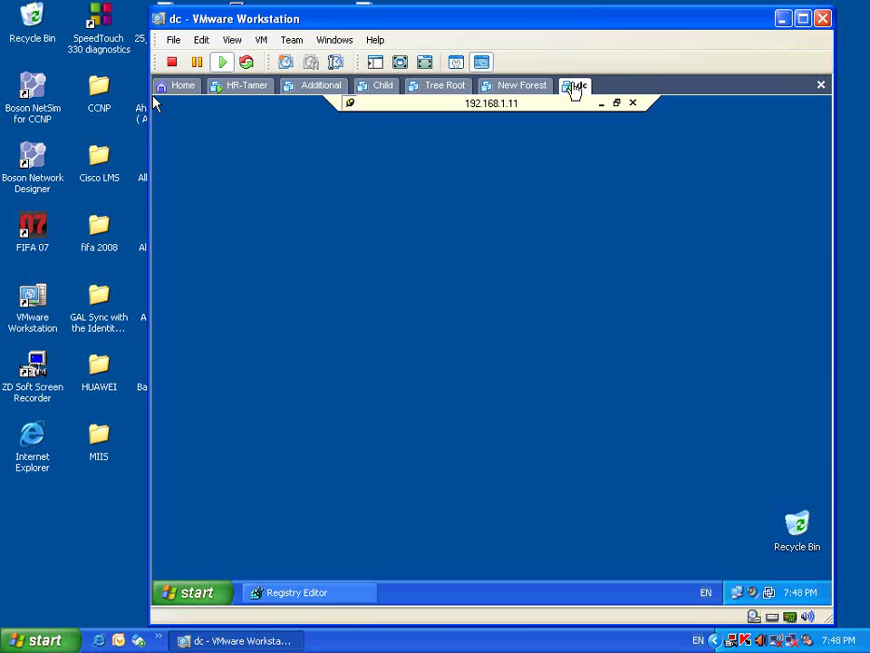
left_click(508, 163)
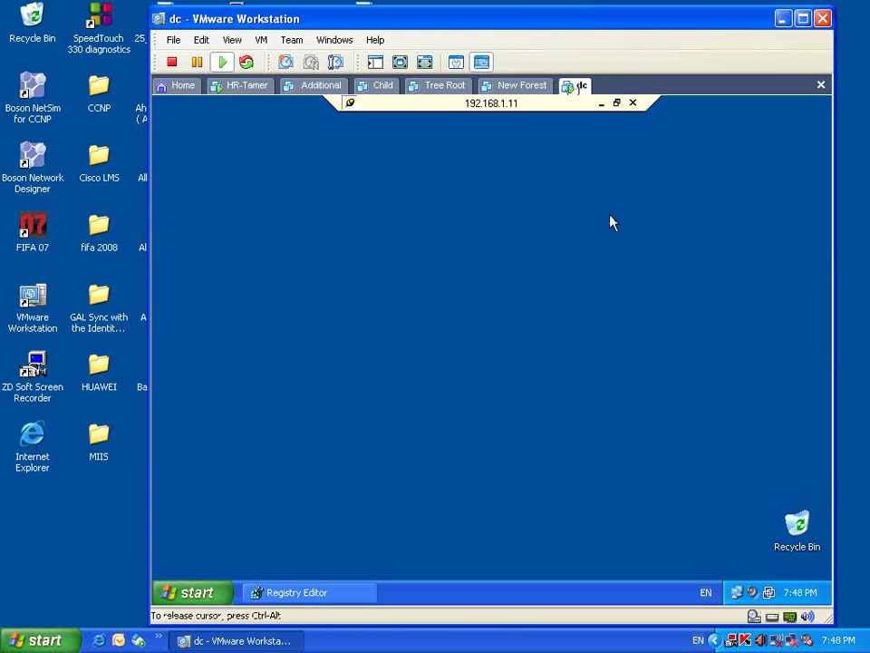
key("ctrl+alt")
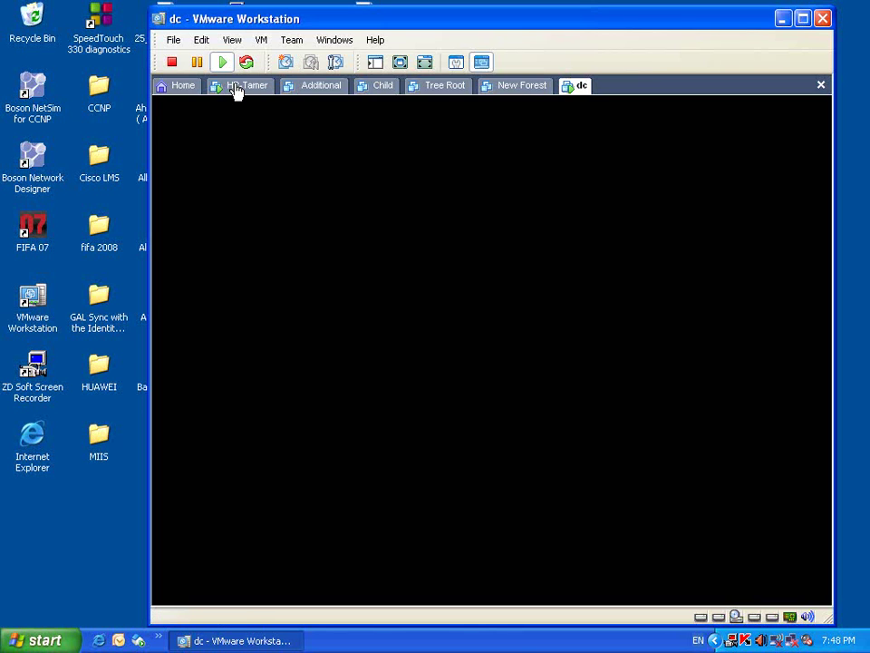
- Unlock HR-Tamer with Ctrl+Alt+Insert and the administrator password
left_click(238, 86)
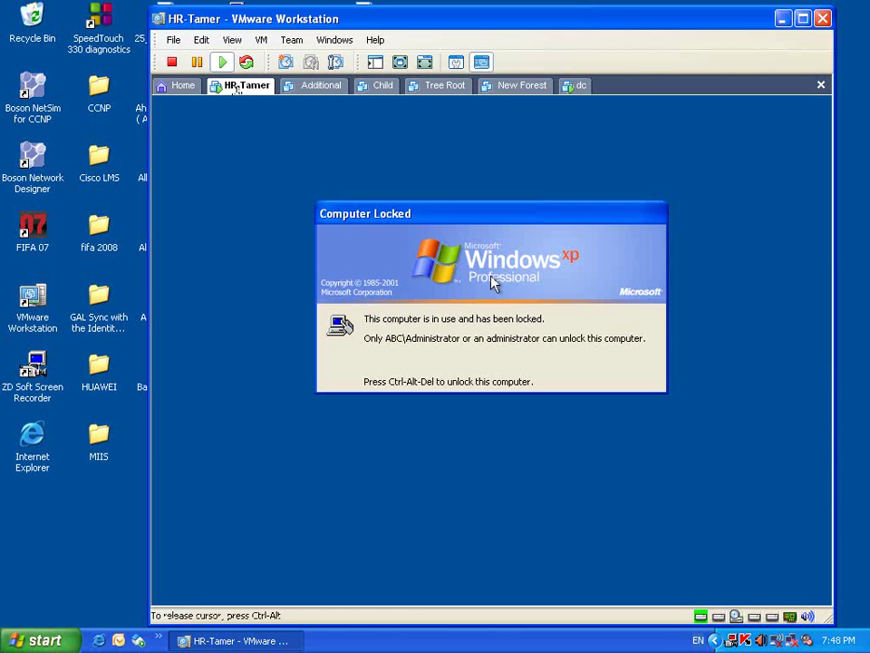
key("ctrl+alt+Insert")
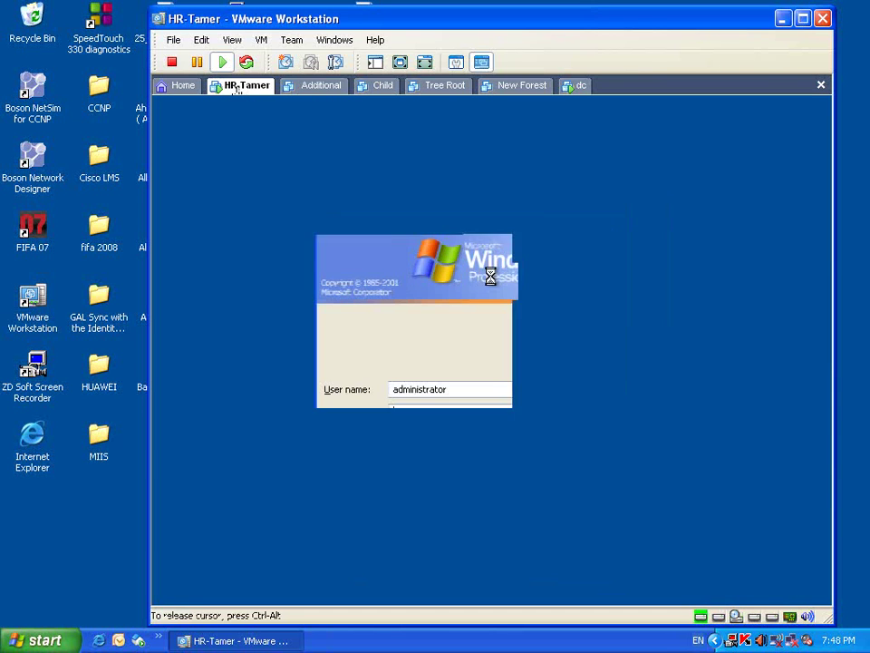
type("••")
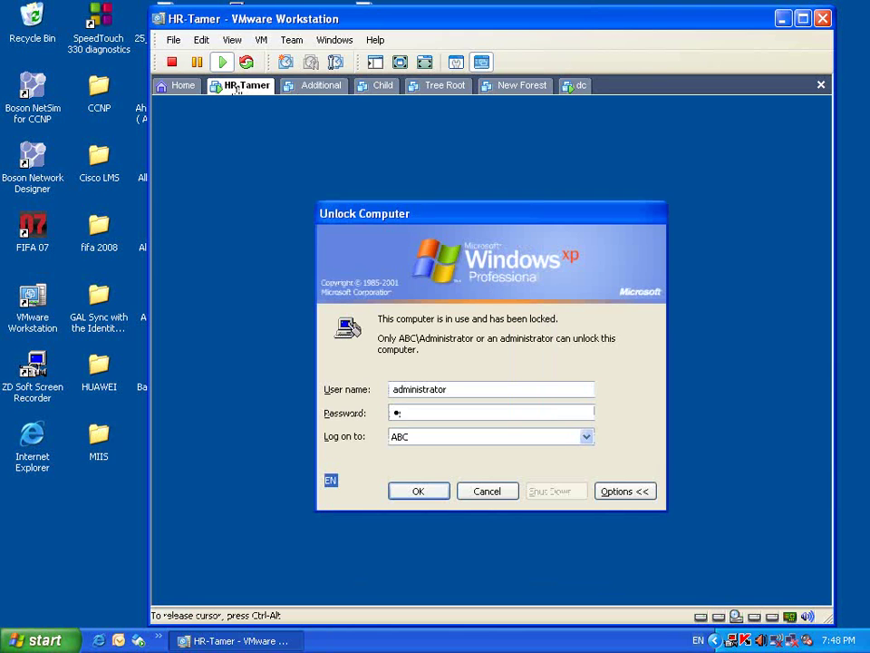
type("••")
type("r")
key("Return")
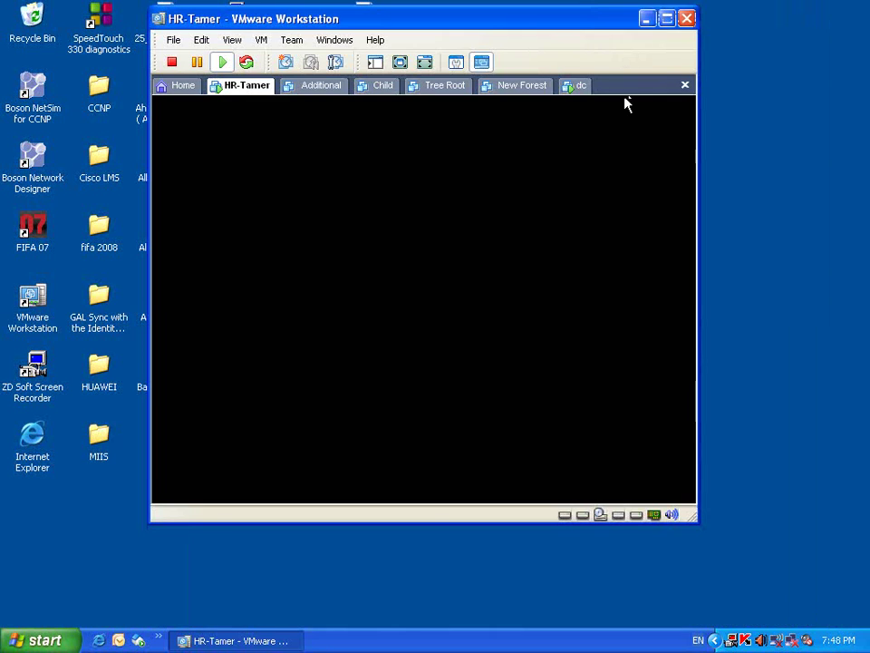
- On dc, dismiss the remote session disconnected error and minimize Remote Desktop Connection
left_click(579, 85)
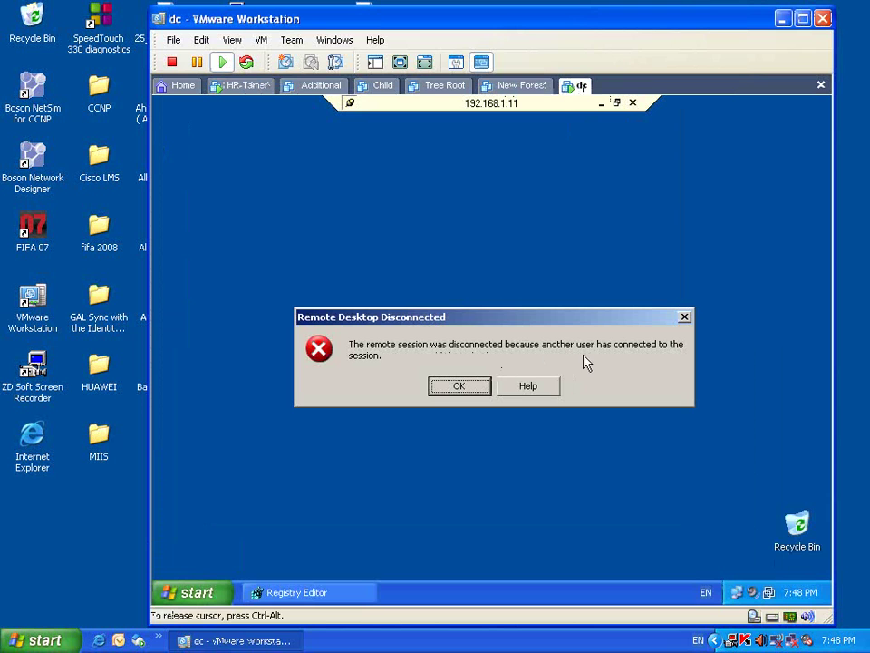
left_click(462, 387)
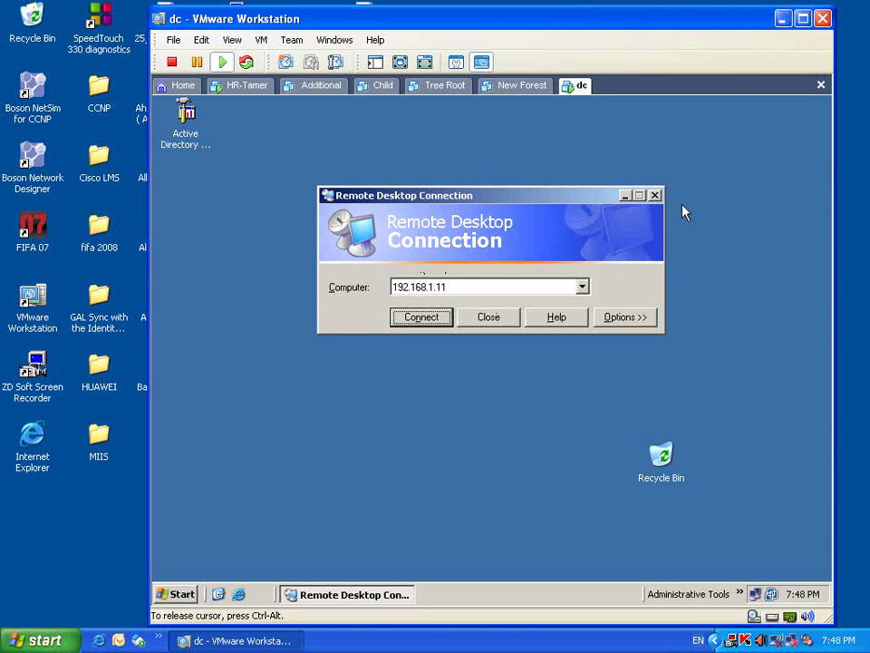
left_click(625, 195)
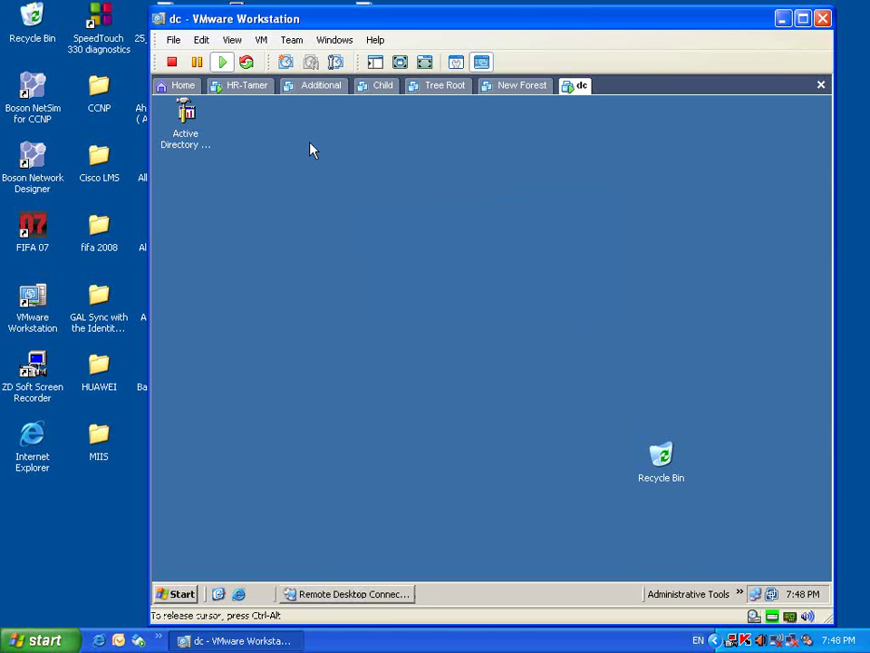
- Review HR-Tamer's System Properties Remote tab and allowed remote users, then return to dc
left_click(246, 85)
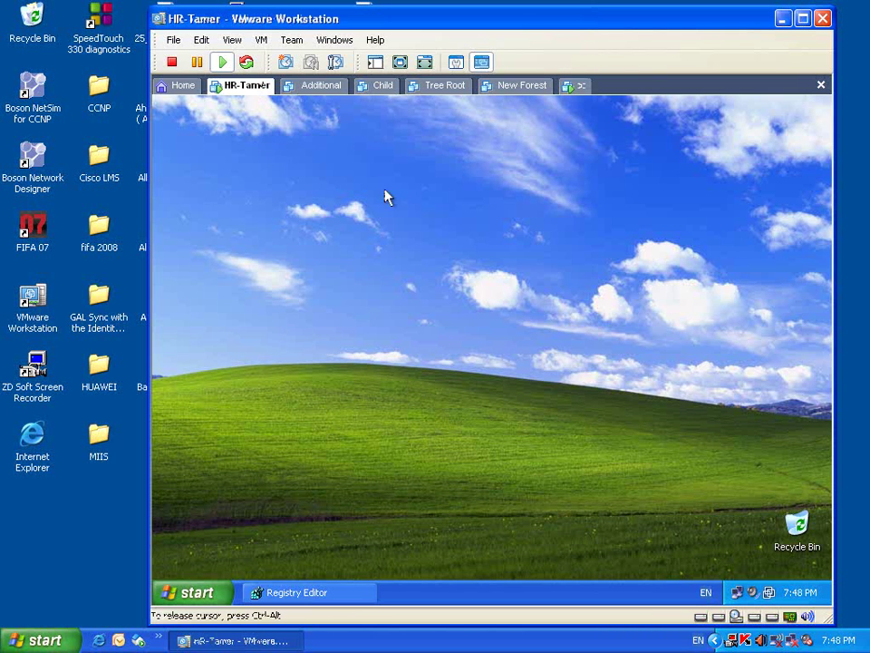
left_click(208, 591)
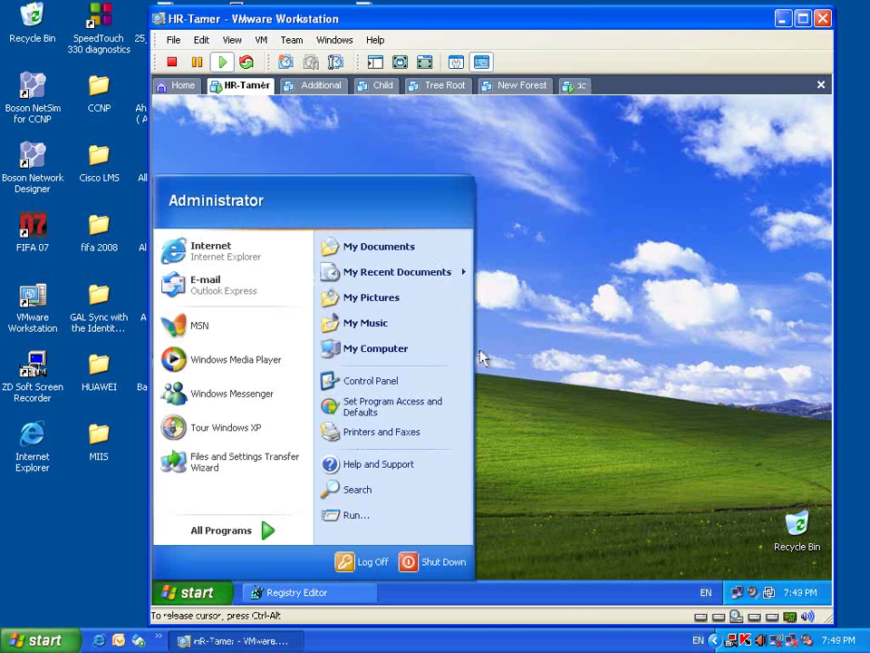
right_click(434, 353)
left_click(490, 494)
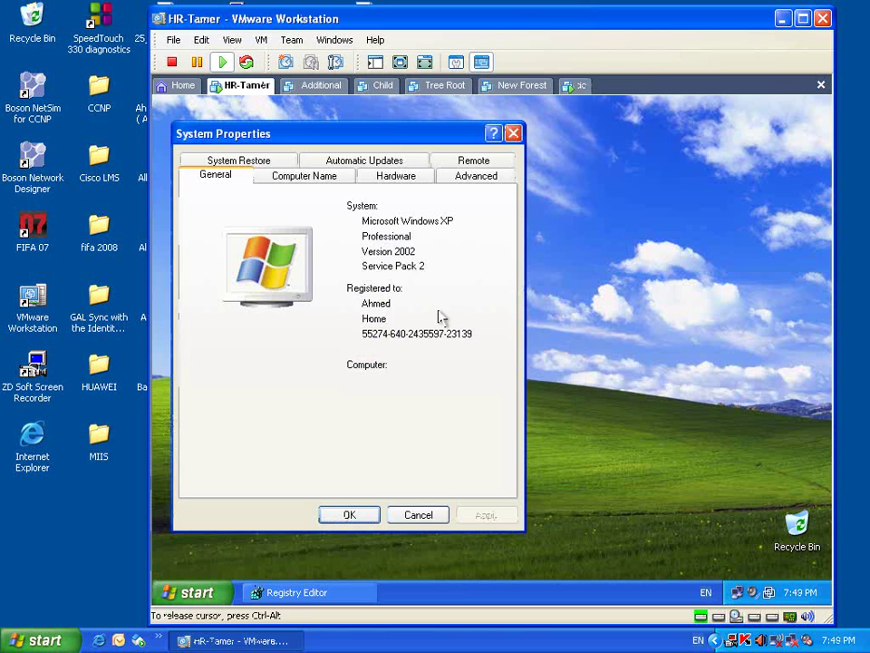
left_click(475, 169)
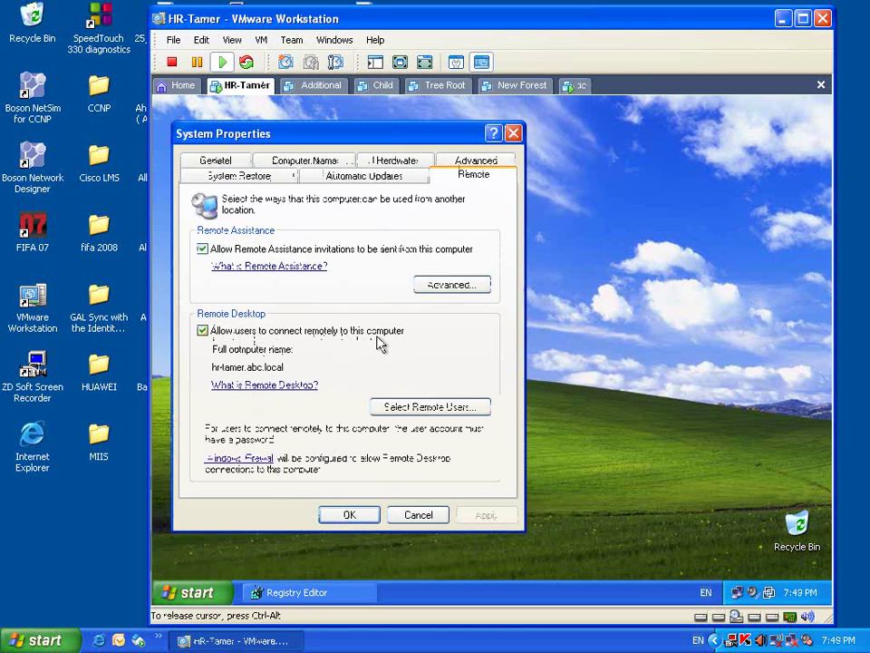
left_click(423, 406)
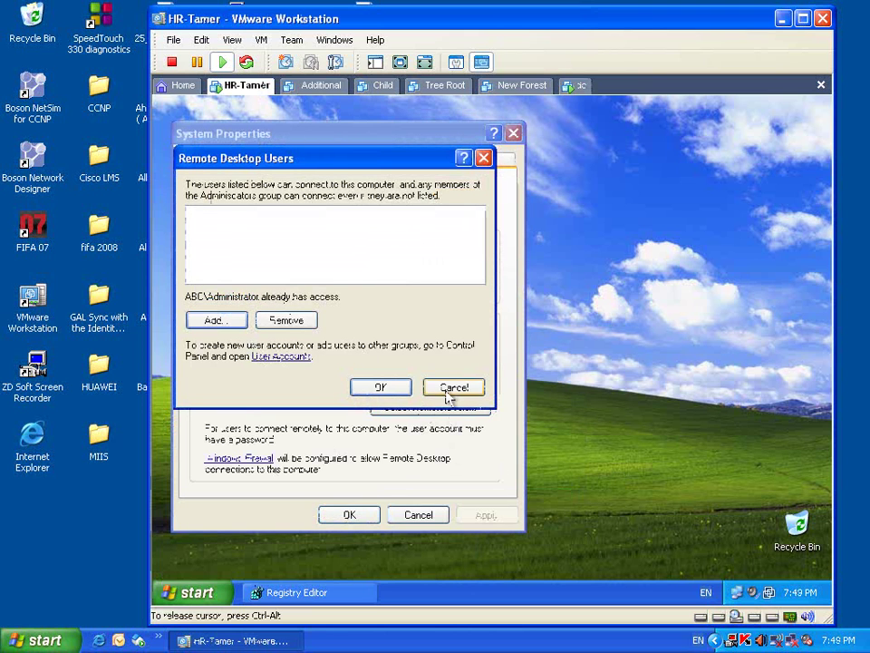
key("Return")
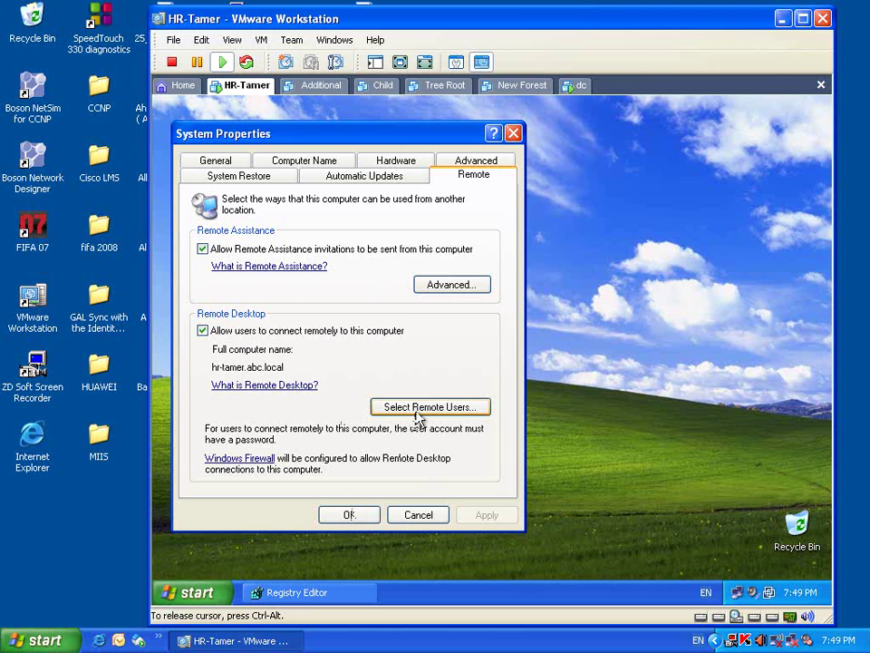
left_click(577, 87)
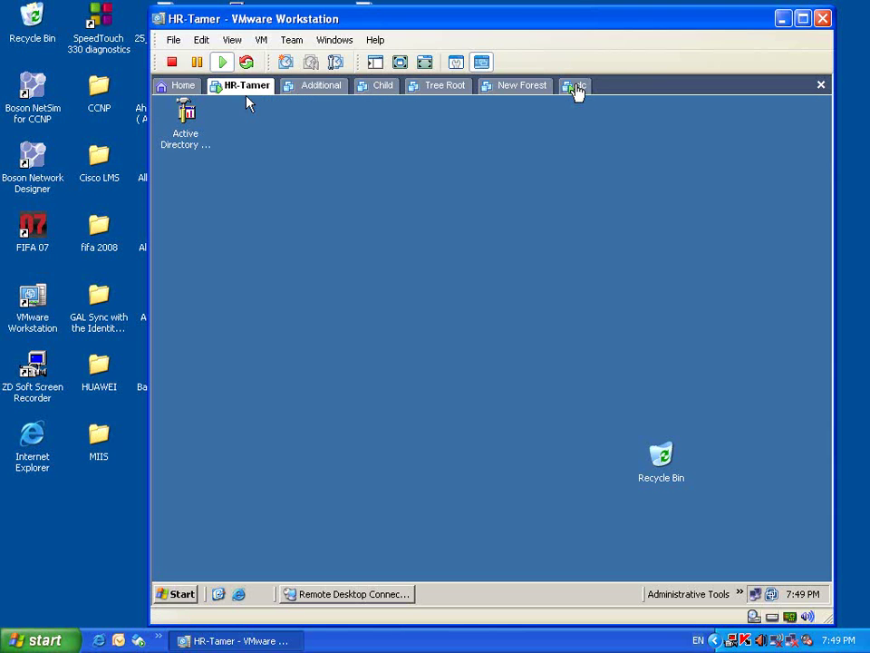
- Restore Remote Desktop Connection on dc, then go back to HR-Tamer
left_click(352, 594)
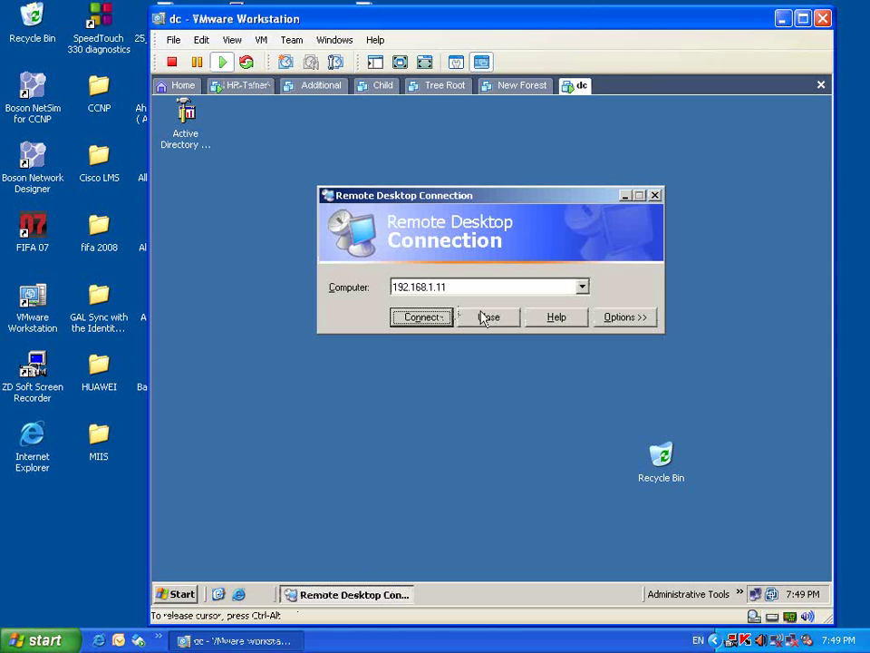
left_click(247, 86)
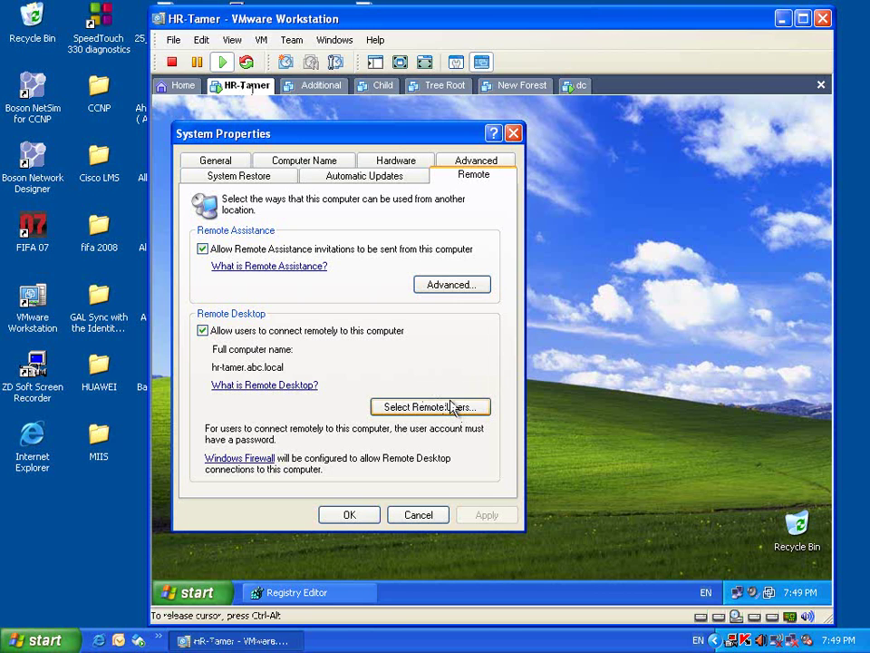
- Uncheck 'Allow users to connect remotely' on HR-Tamer and save with Apply and OK
left_click(334, 332)
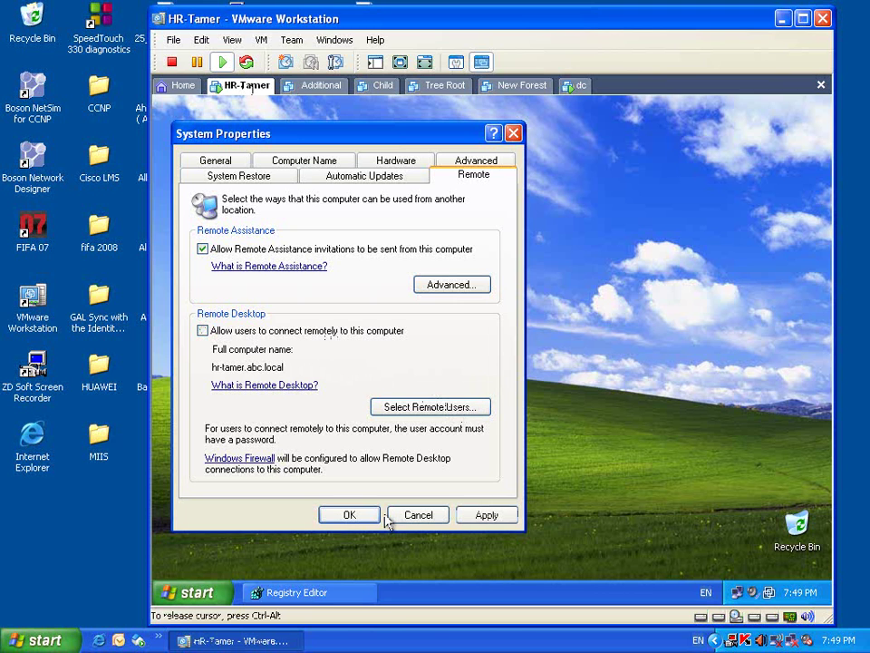
left_click(496, 521)
left_click(367, 519)
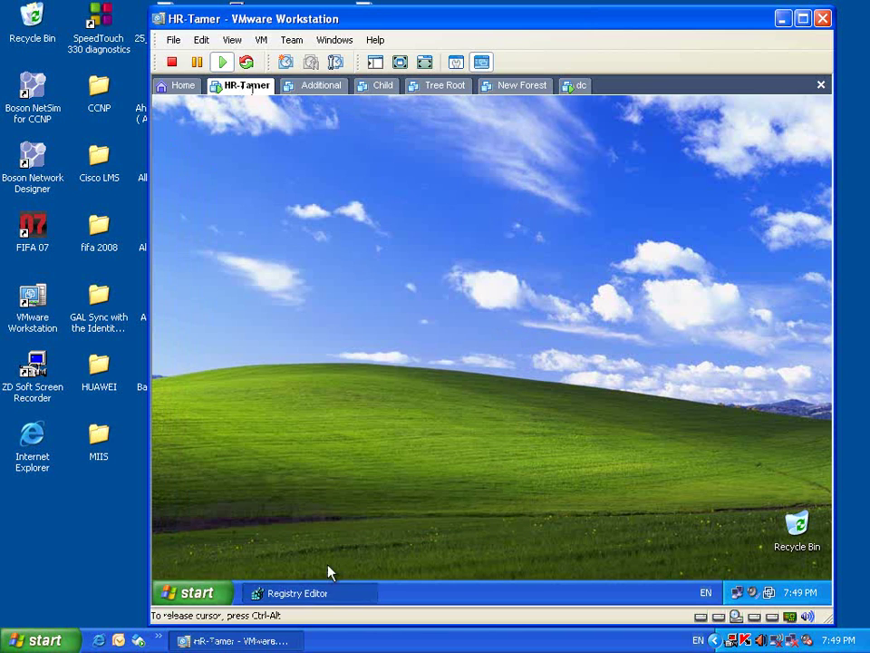
- Reopen My Computer's System Properties Remote tab and recheck remote connections, unsaved
left_click(331, 592)
left_click(667, 179)
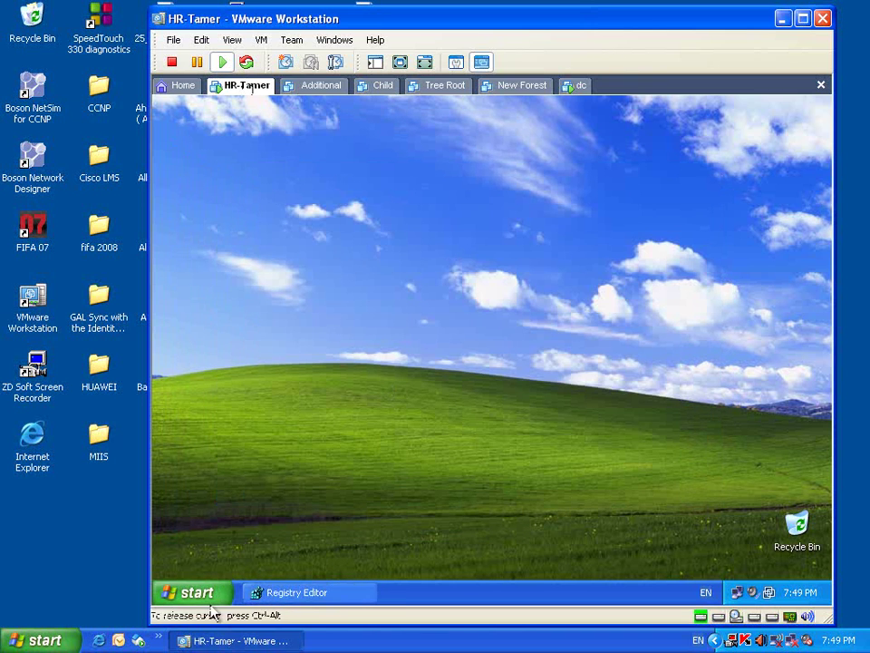
left_click(232, 590)
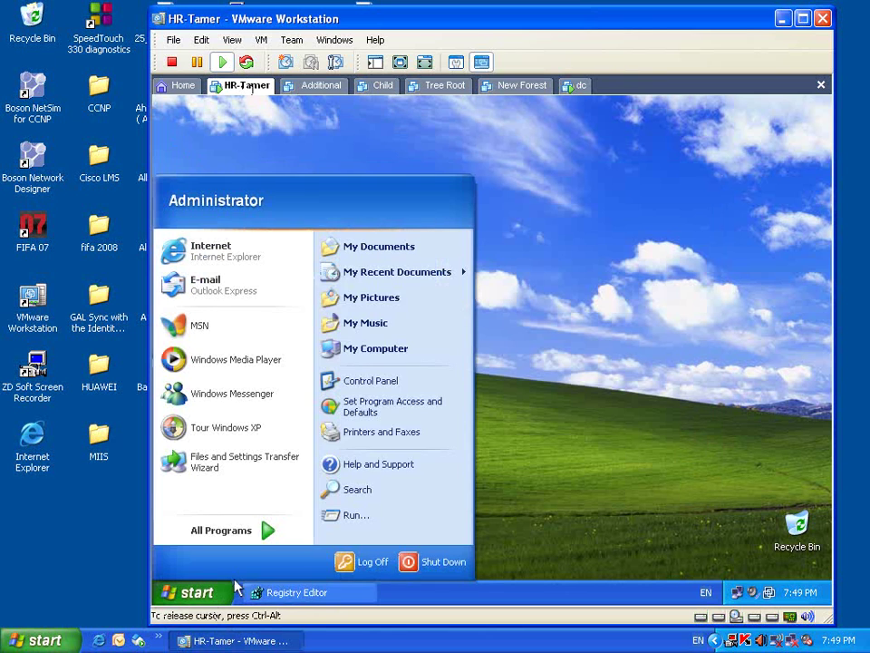
right_click(405, 349)
left_click(449, 494)
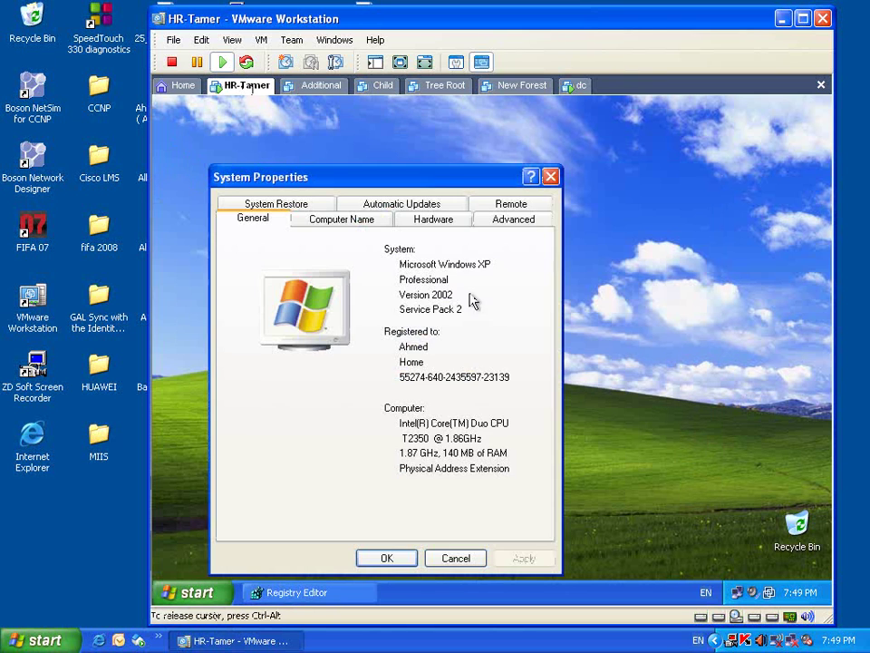
left_click(497, 221)
left_click(513, 205)
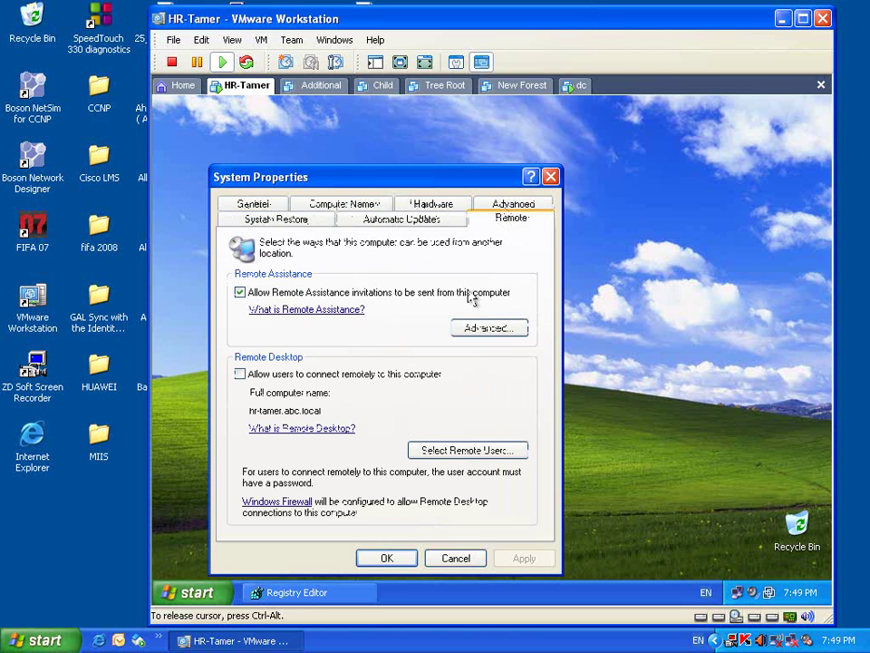
left_click(319, 376)
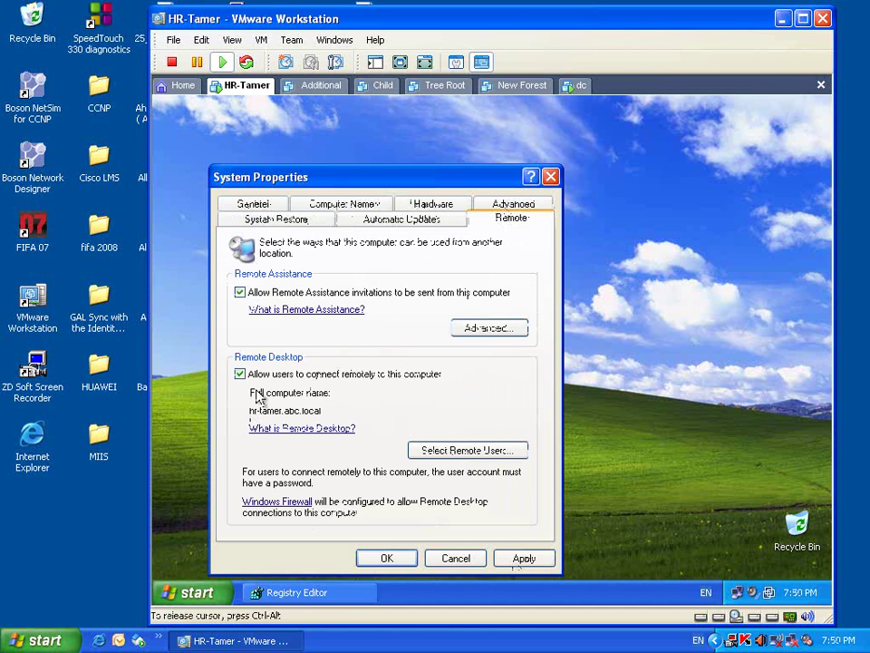
- Turn remote desktop connections off again in System Properties and close it
left_click(262, 592)
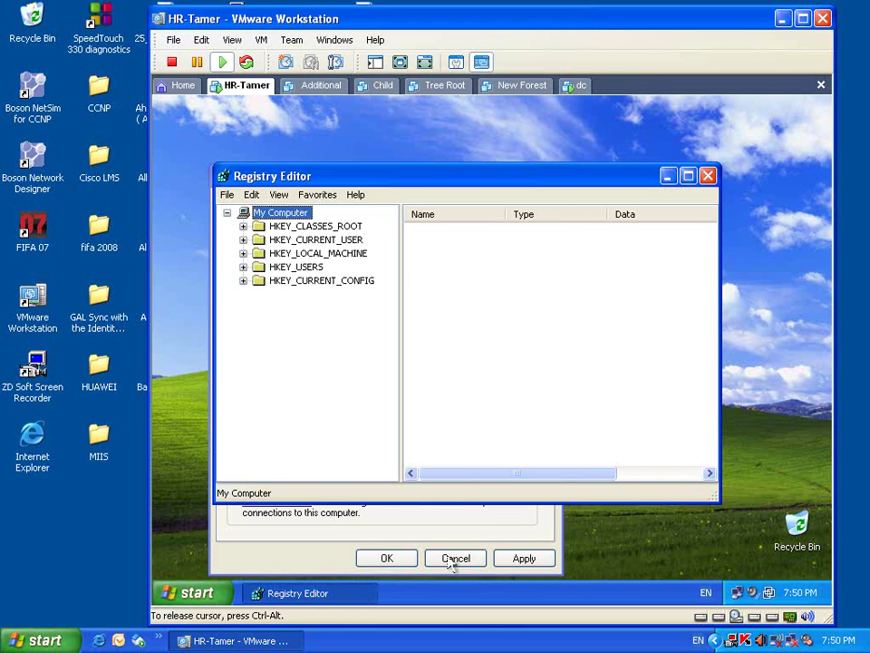
left_click(524, 557)
left_click(267, 379)
left_click(390, 559)
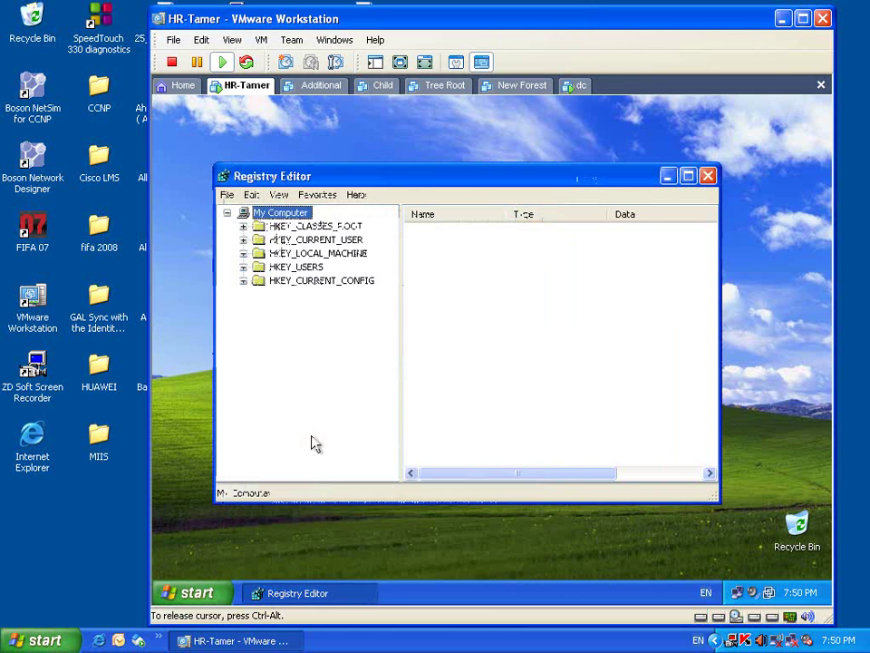
- Browse to HKLM\SYSTEM\CurrentControlSet\Control\Terminal Server and open fDenyTSConnections (currently 1)
left_click(243, 254)
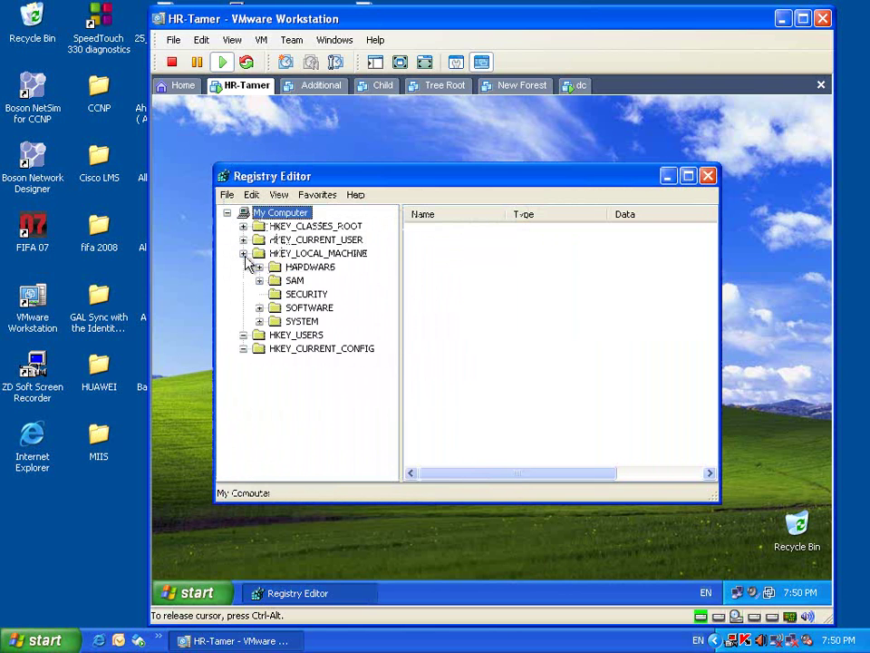
left_click(269, 321)
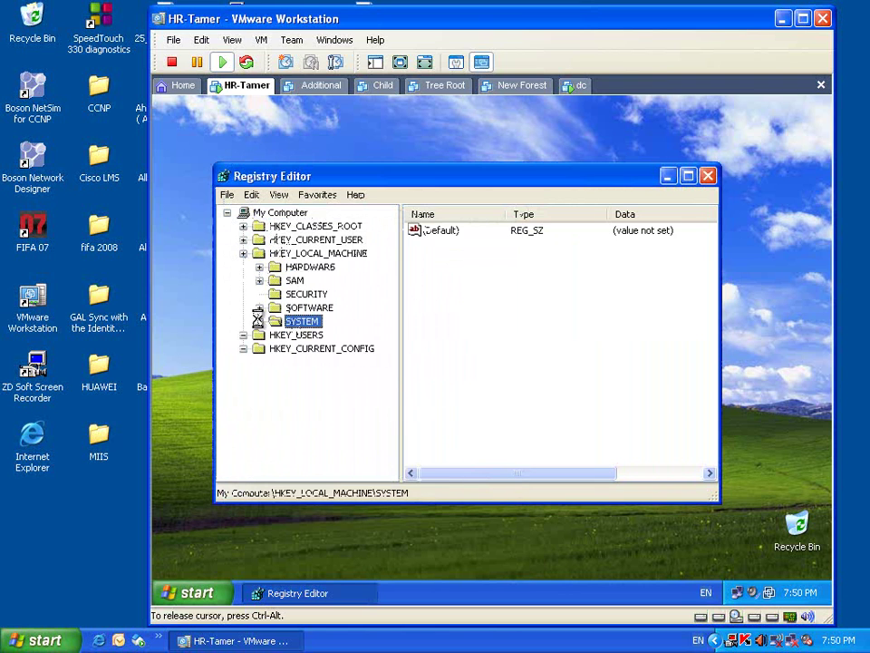
left_click(261, 322)
left_click(331, 362)
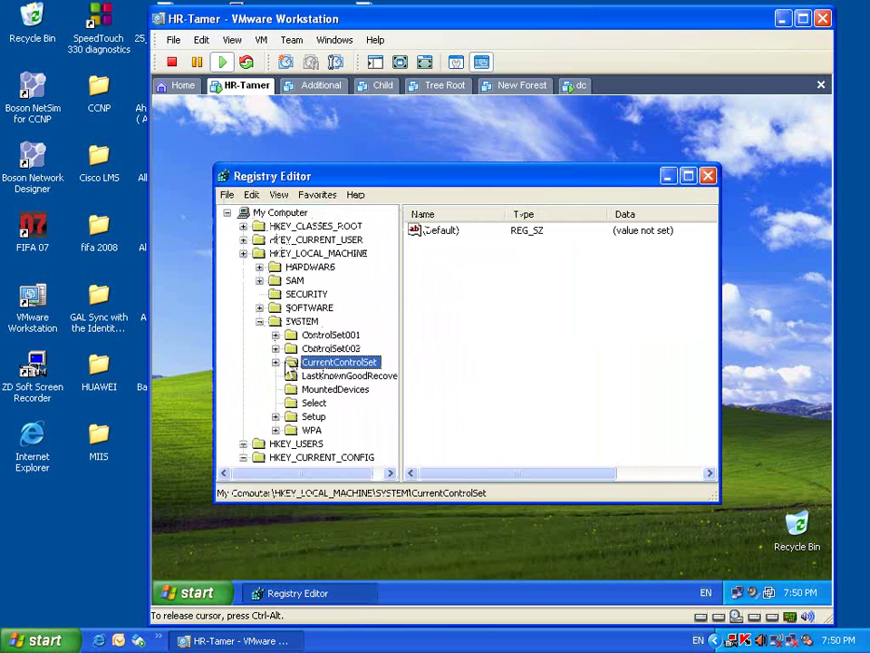
left_click(276, 363)
key("Down")
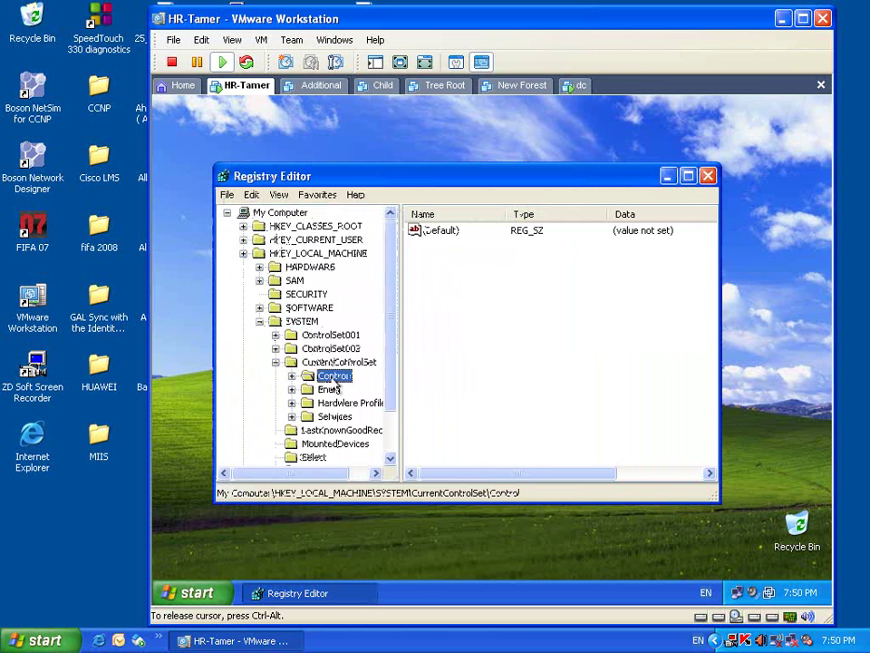
left_click(292, 375)
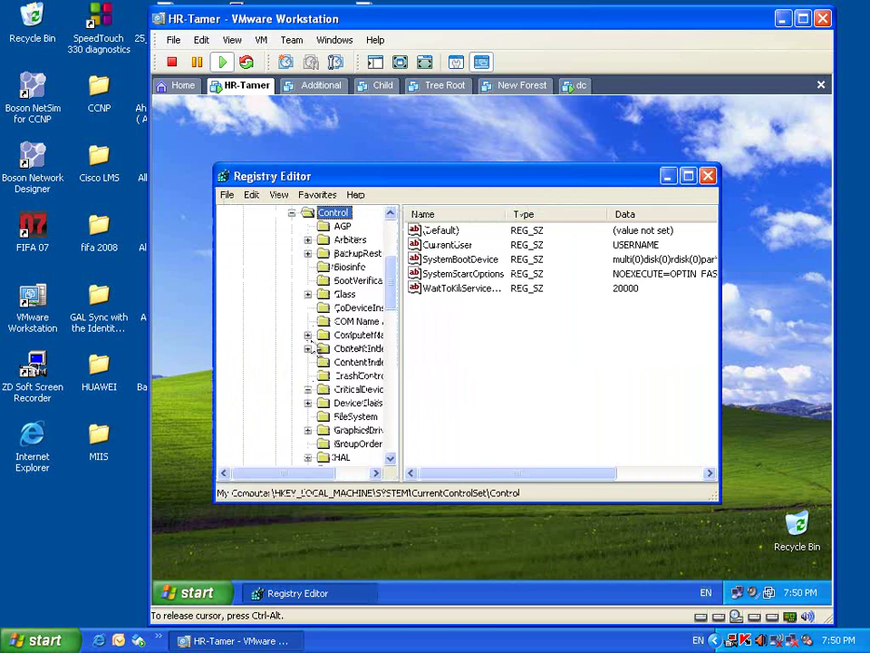
left_click(352, 240)
key("t")
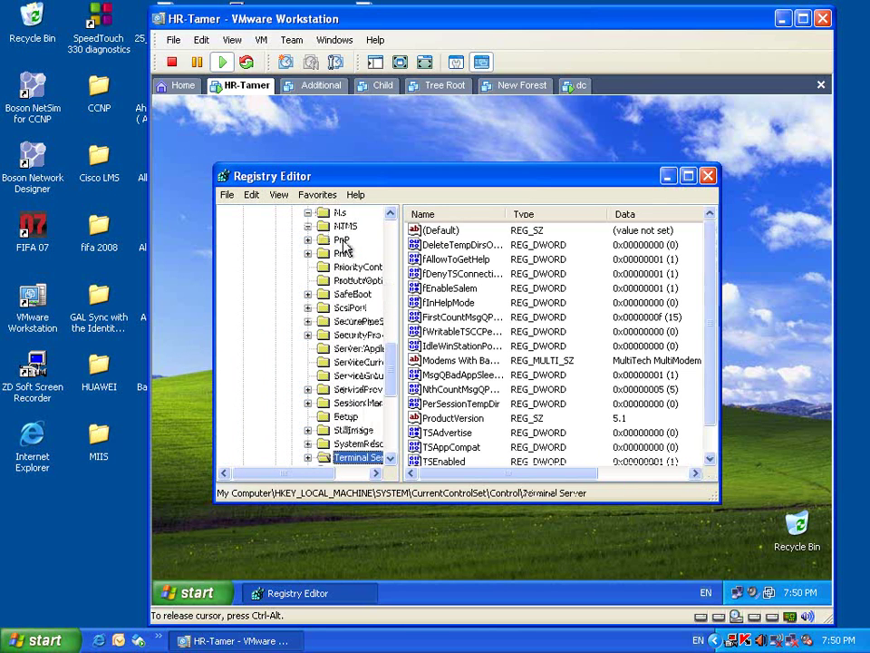
left_click(454, 273)
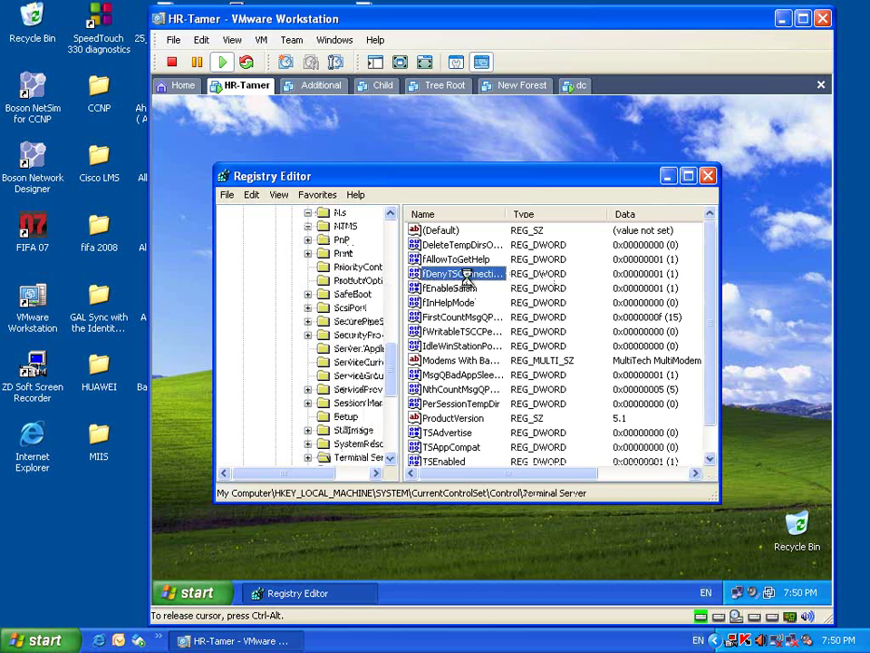
double_click(466, 281)
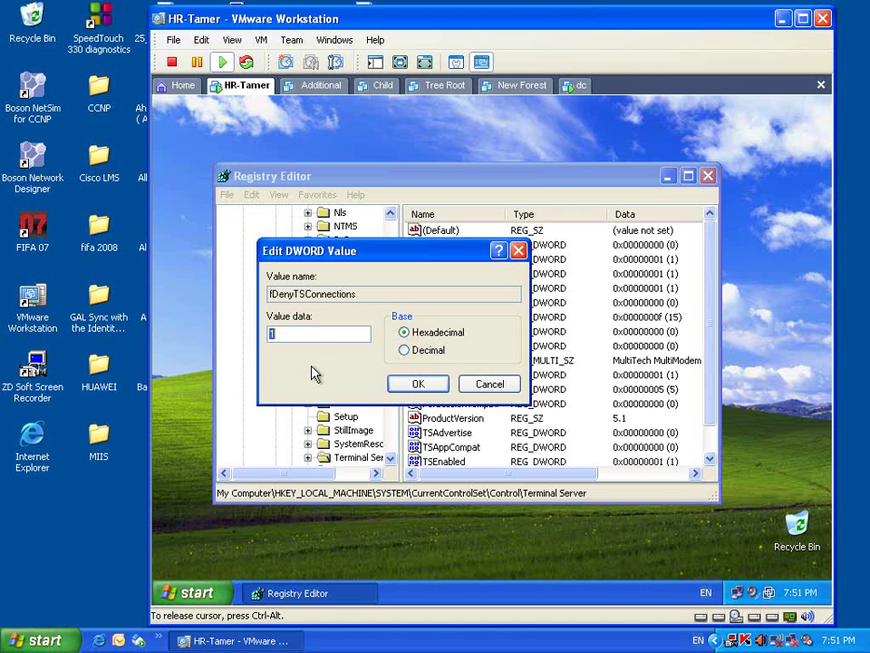
- Set fDenyTSConnections to 0, then check System Properties' Remote tab and cancel
type("0")
left_click(421, 387)
left_click(229, 599)
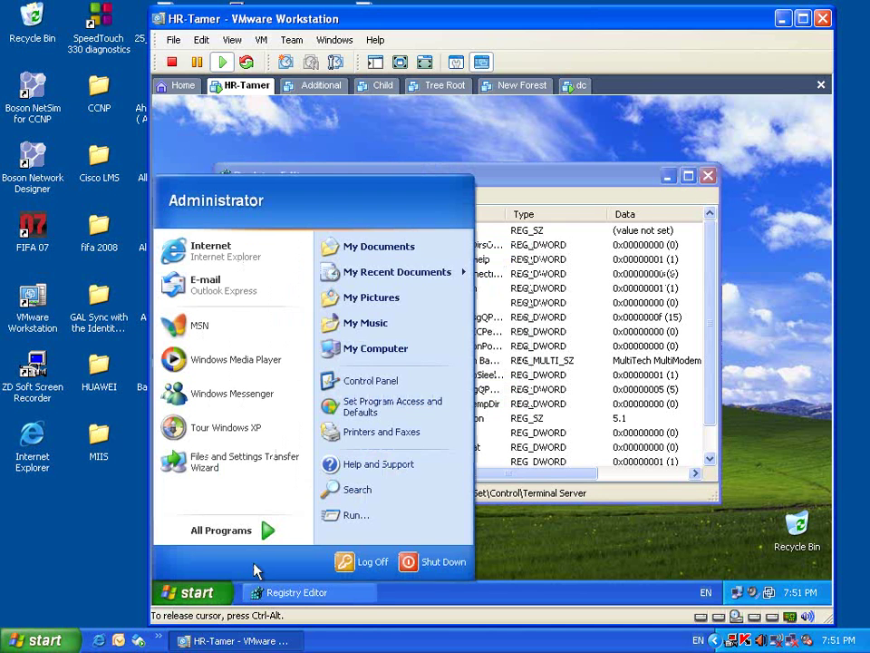
right_click(408, 350)
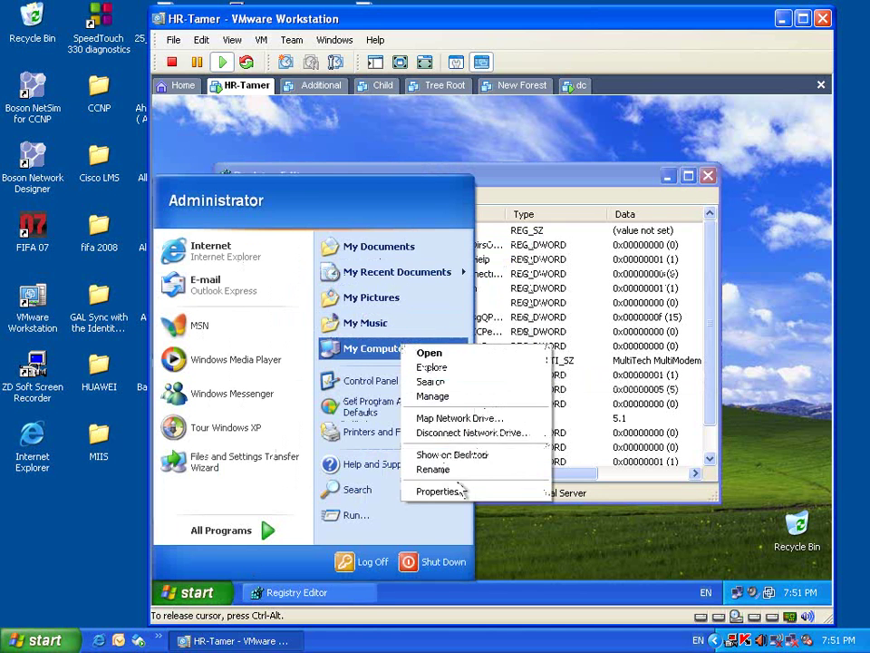
left_click(448, 491)
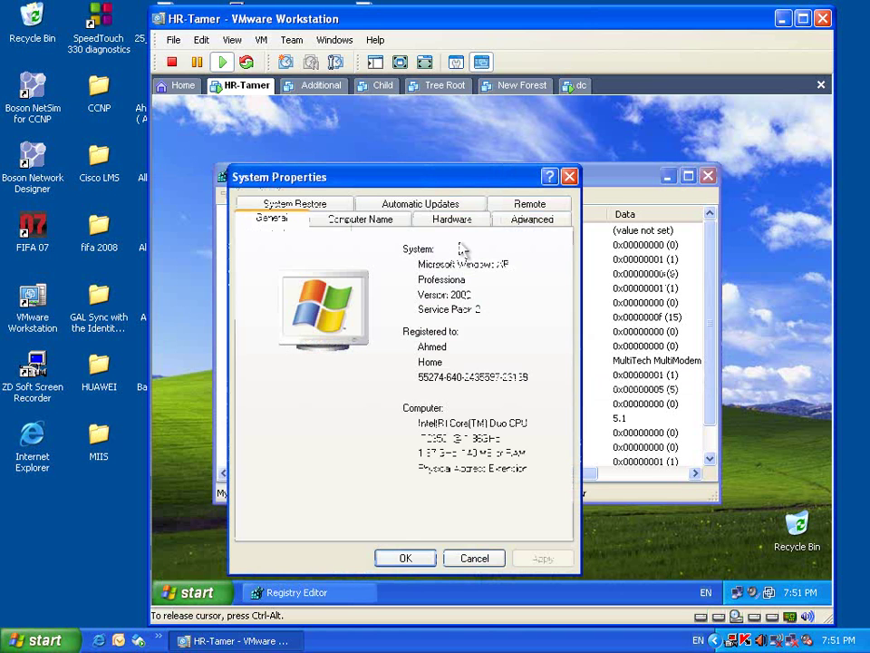
left_click(530, 204)
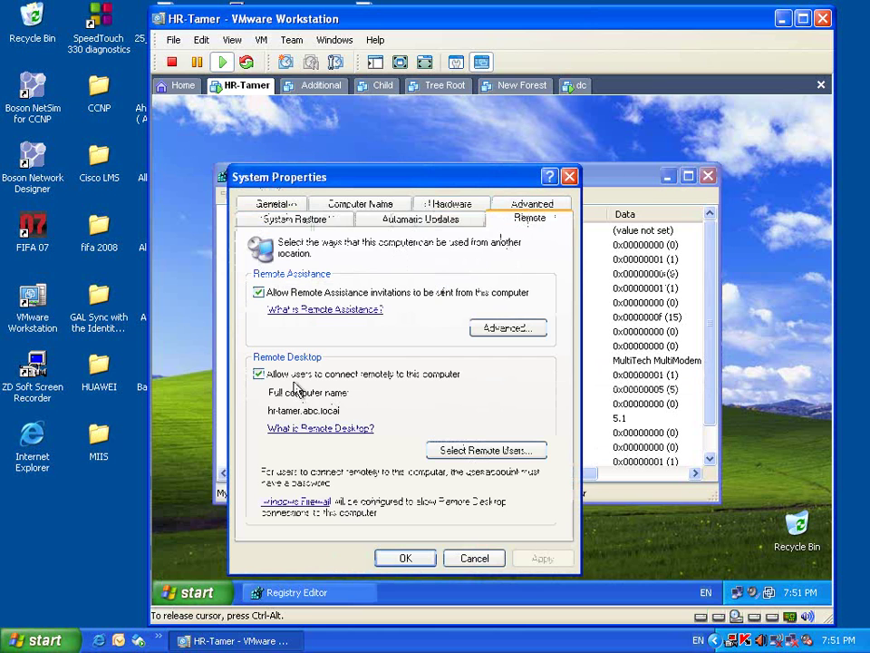
left_click(476, 558)
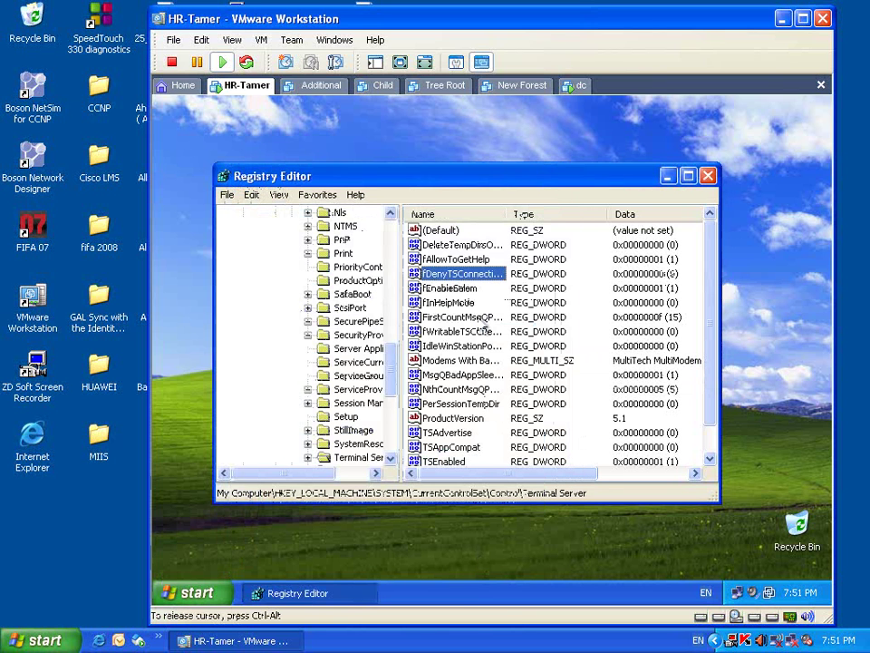
- Set fDenyTSConnections back to 1 and reopen My Computer's System Properties
right_click(493, 277)
left_click(503, 286)
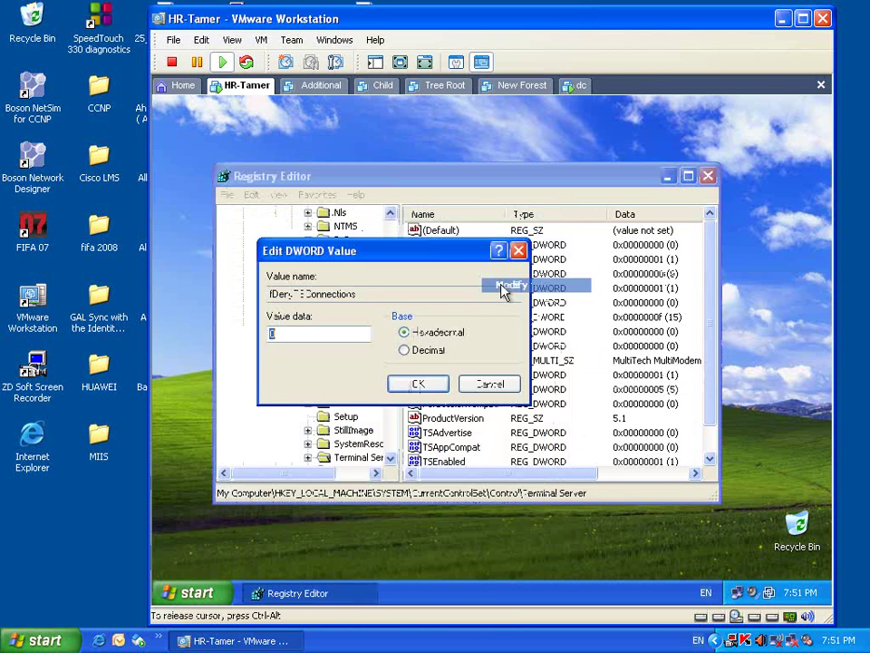
type("1")
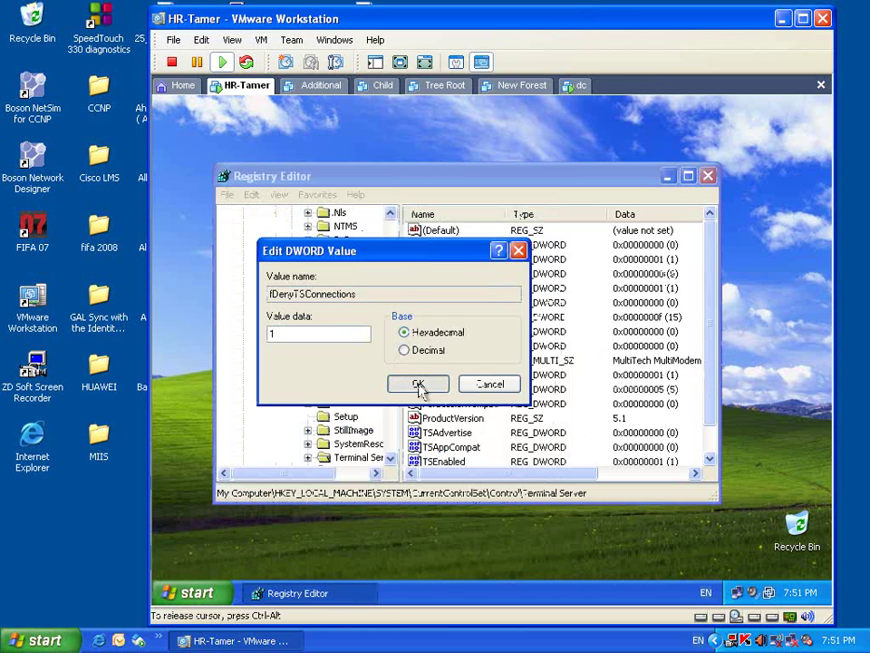
left_click(419, 386)
key("super")
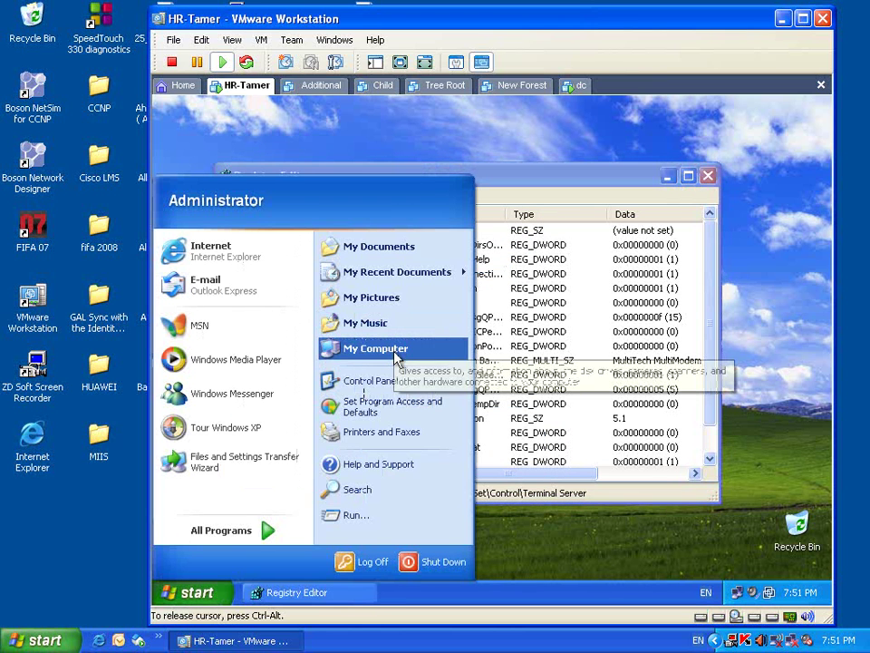
right_click(396, 357)
left_click(444, 500)
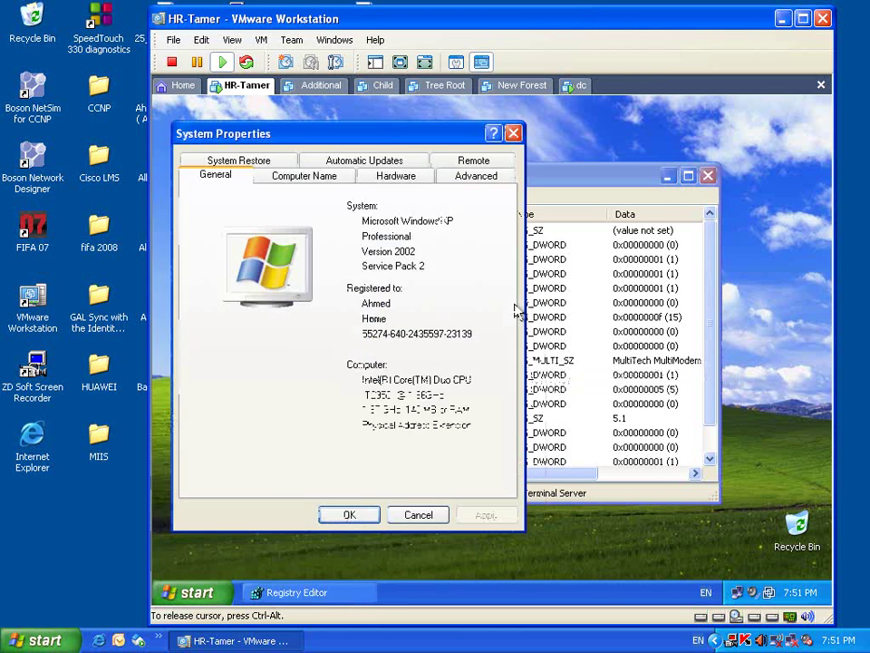
- Confirm on the Remote tab that Remote Desktop is cleared, then cancel System Properties
left_click(473, 163)
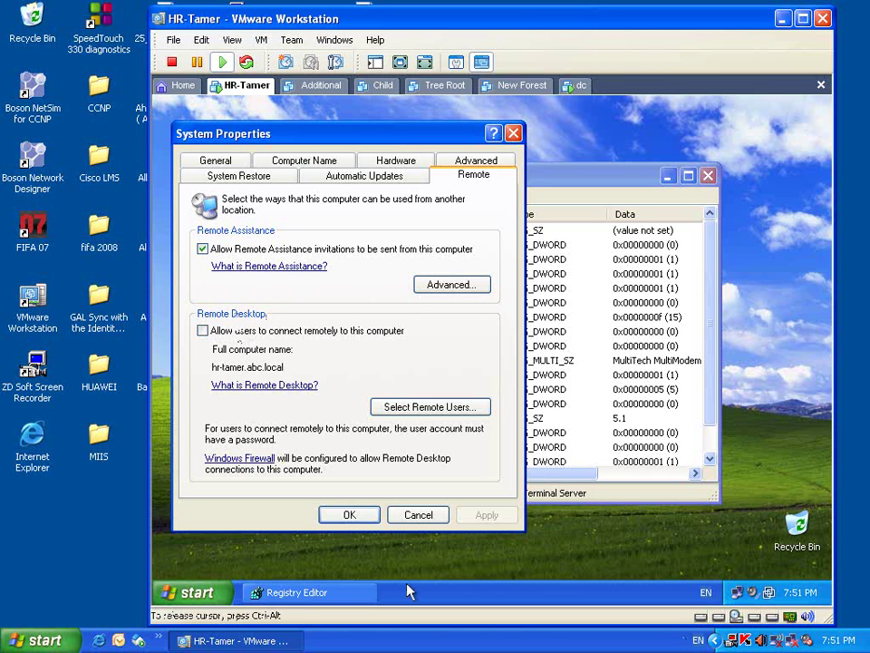
left_click(416, 518)
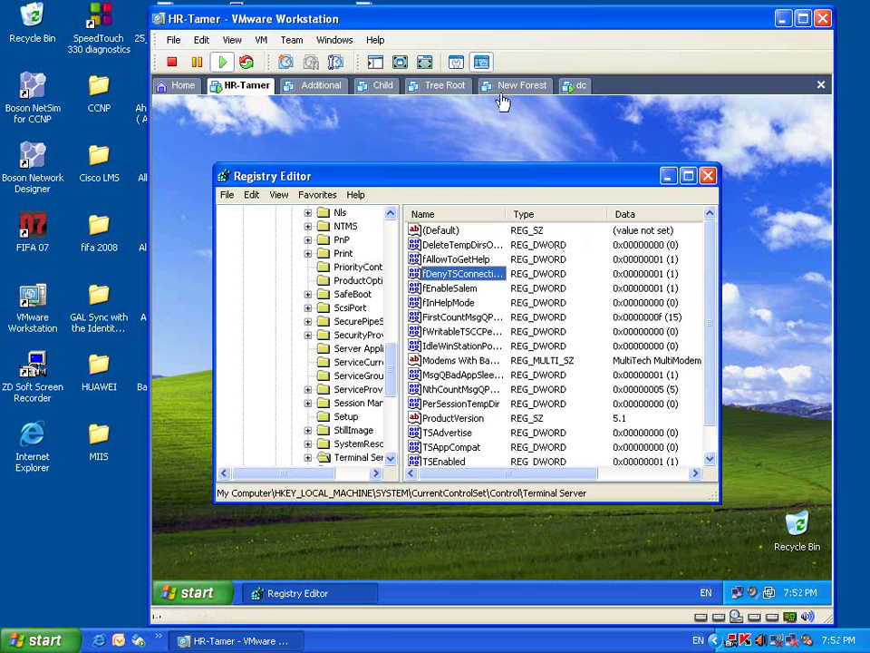
- Maximize the Registry Editor window, then close it
left_click(691, 178)
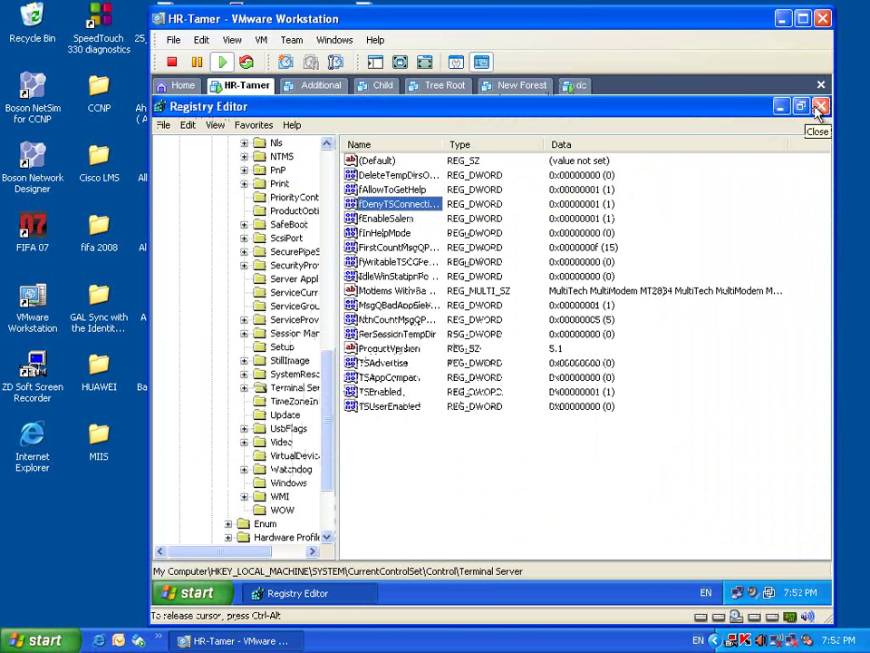
left_click(821, 106)
right_click(513, 219)
left_click(534, 237)
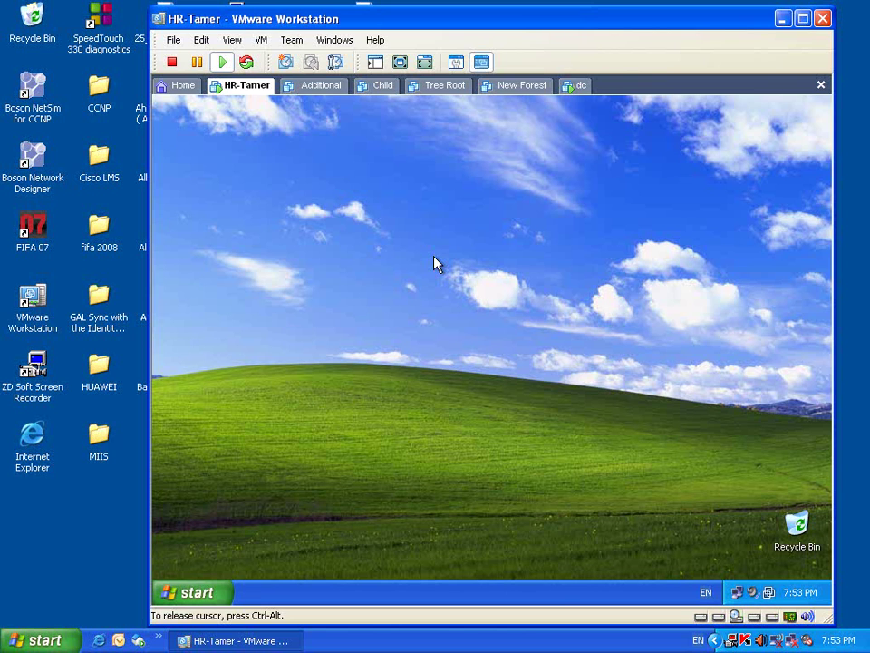
- Switch to the dc virtual machine and close its Remote Desktop Connection window
left_click(581, 91)
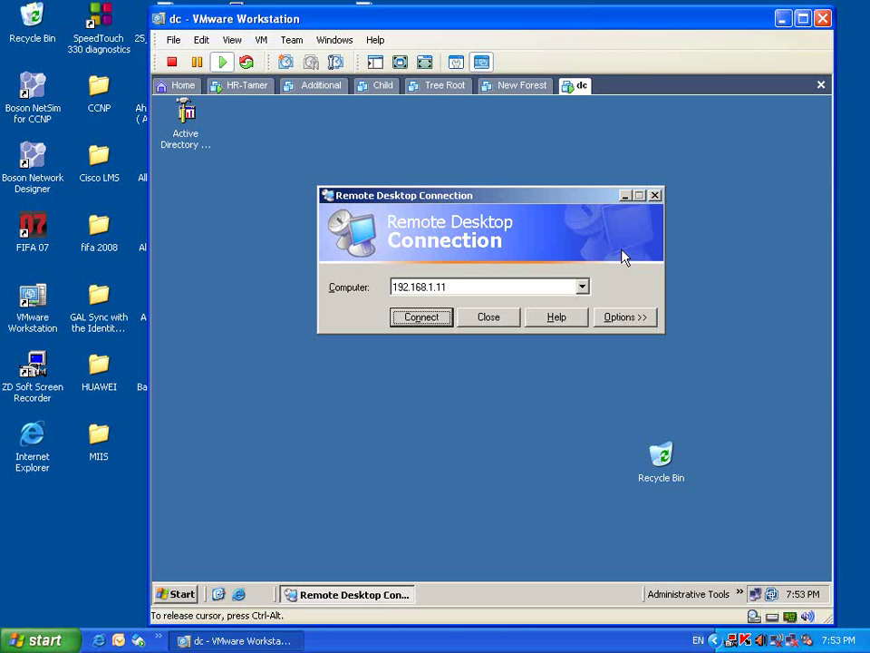
left_click(491, 318)
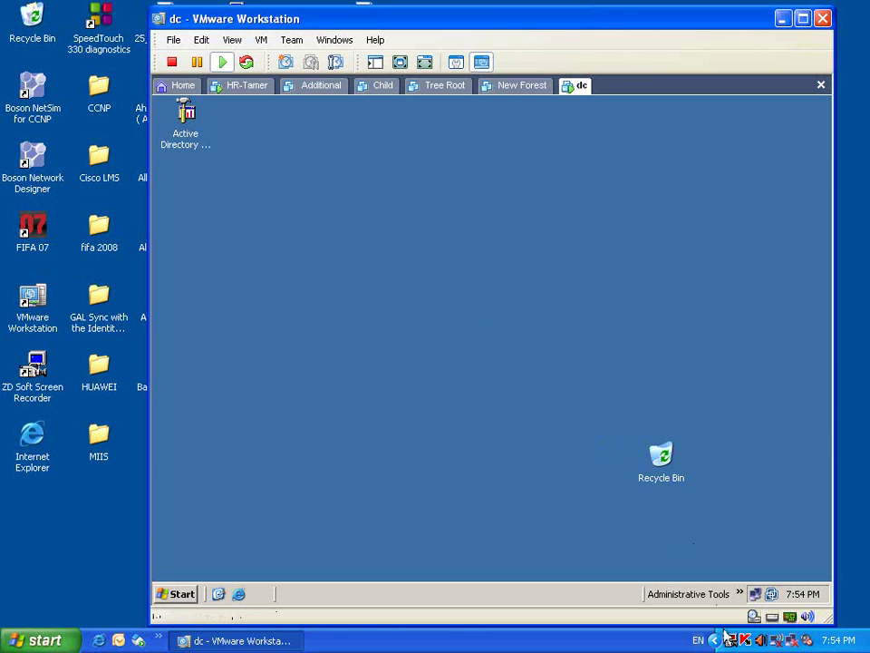
- Launch Active Directory Sites and Services and expand the NaserCity site to its DC server
left_click(740, 594)
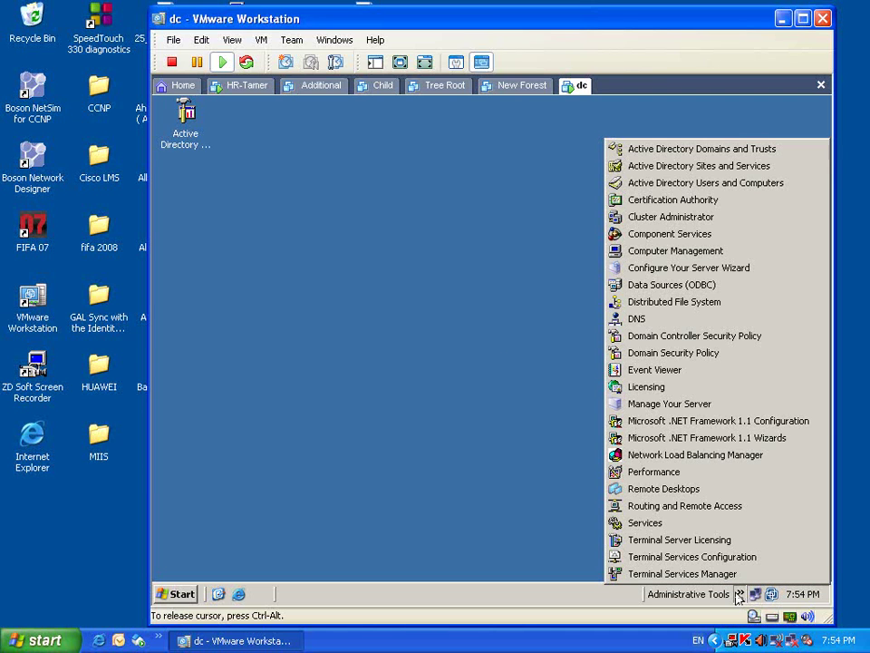
left_click(667, 168)
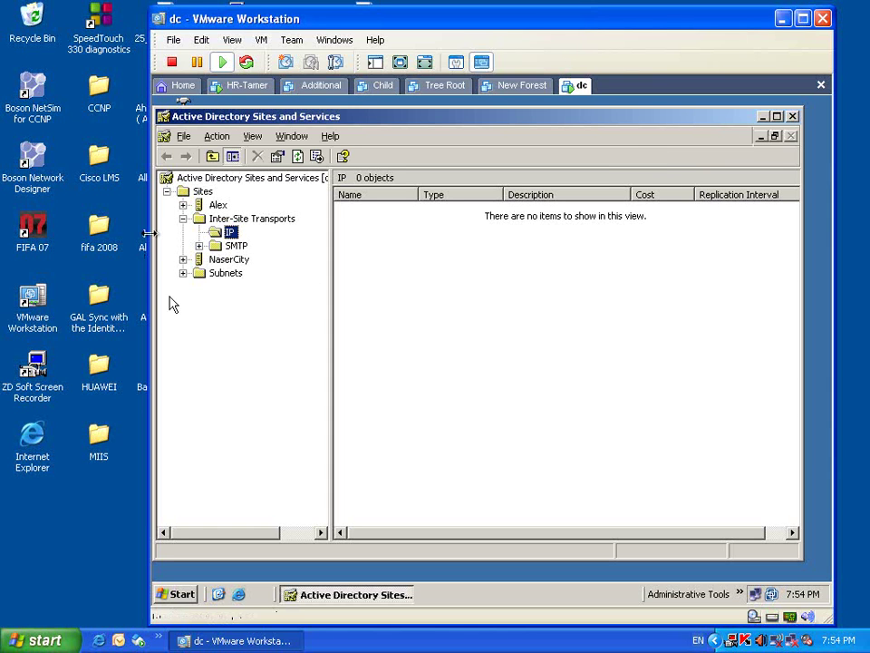
left_click(183, 219)
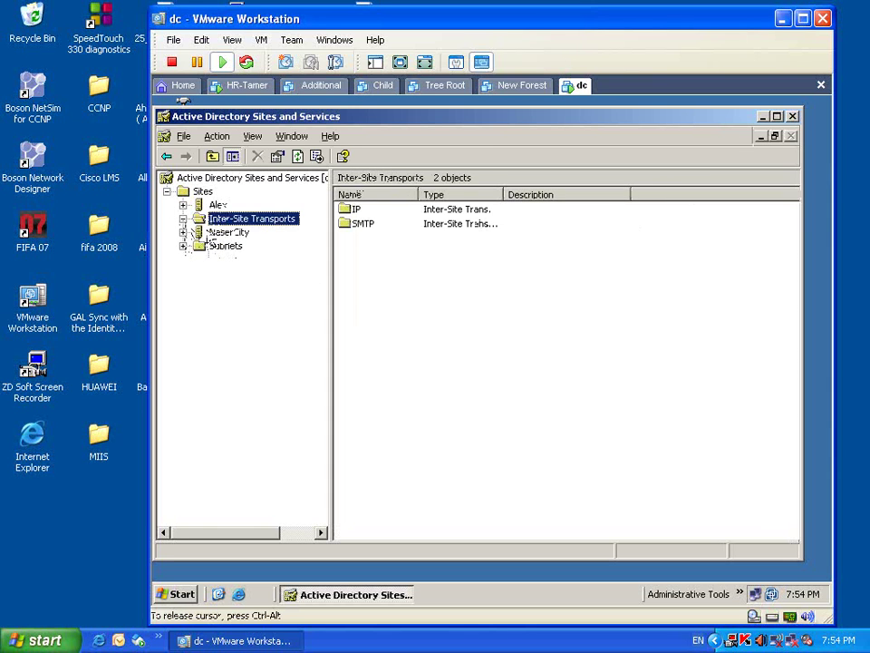
left_click(211, 234)
left_click(183, 232)
left_click(199, 245)
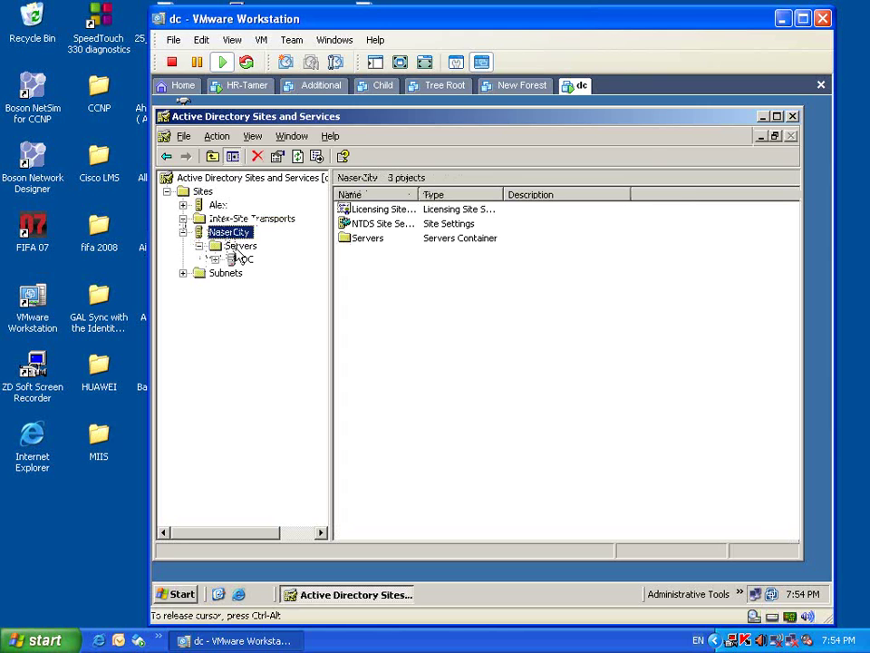
left_click(249, 261)
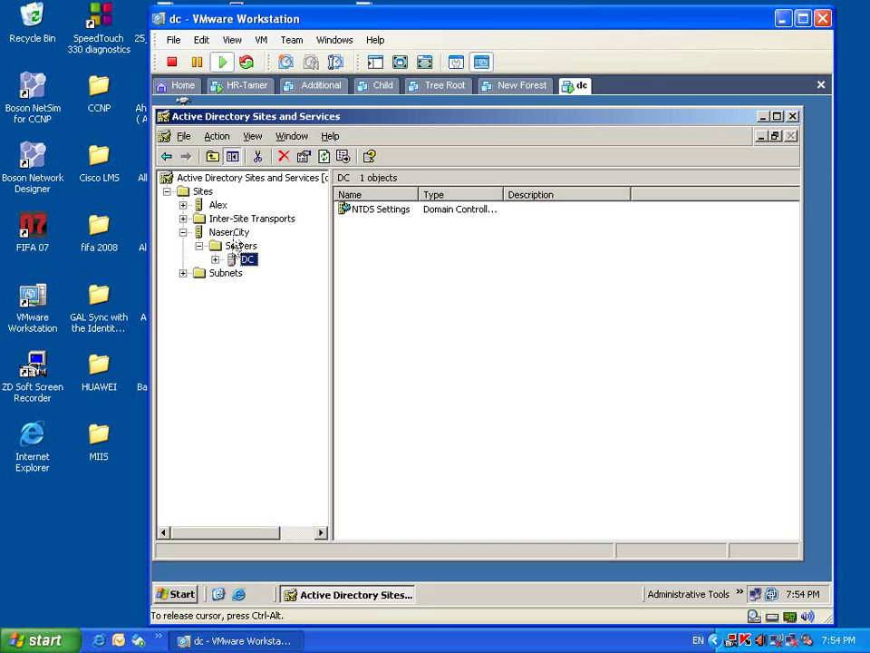
left_click(233, 233)
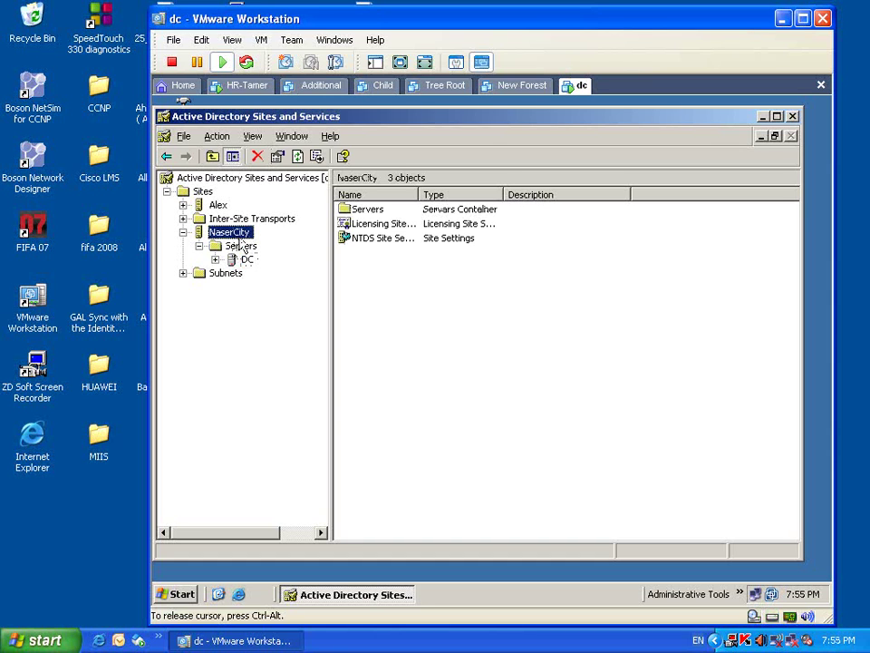
- Check NaserCity's Properties Group Policy tab for links, then cancel without changes
right_click(241, 244)
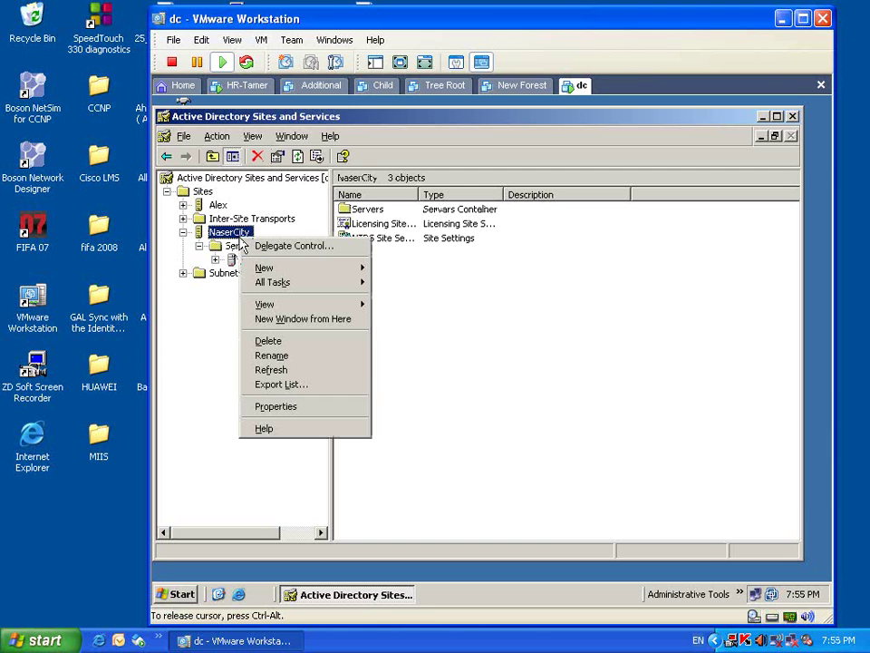
left_click(266, 407)
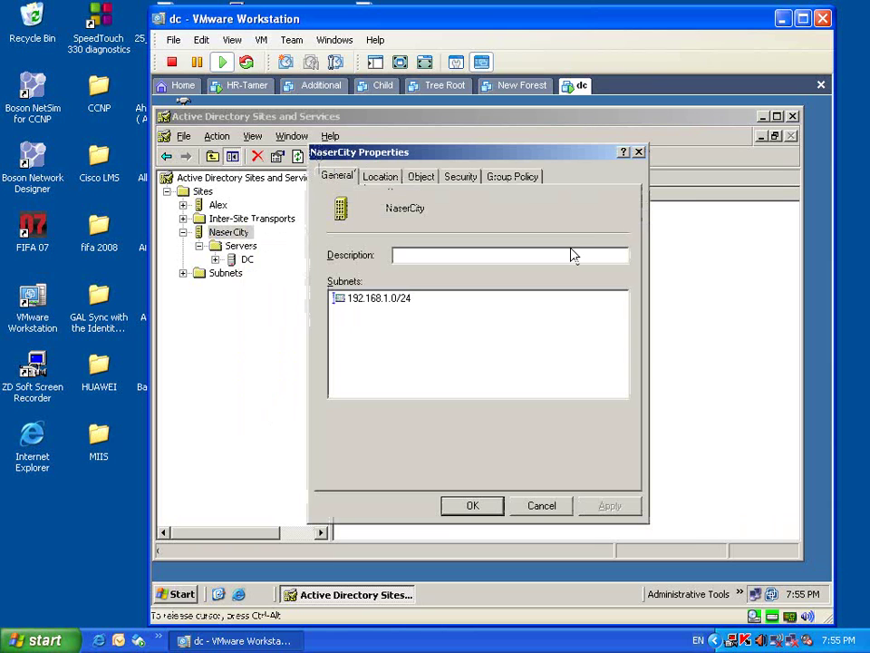
left_click(513, 177)
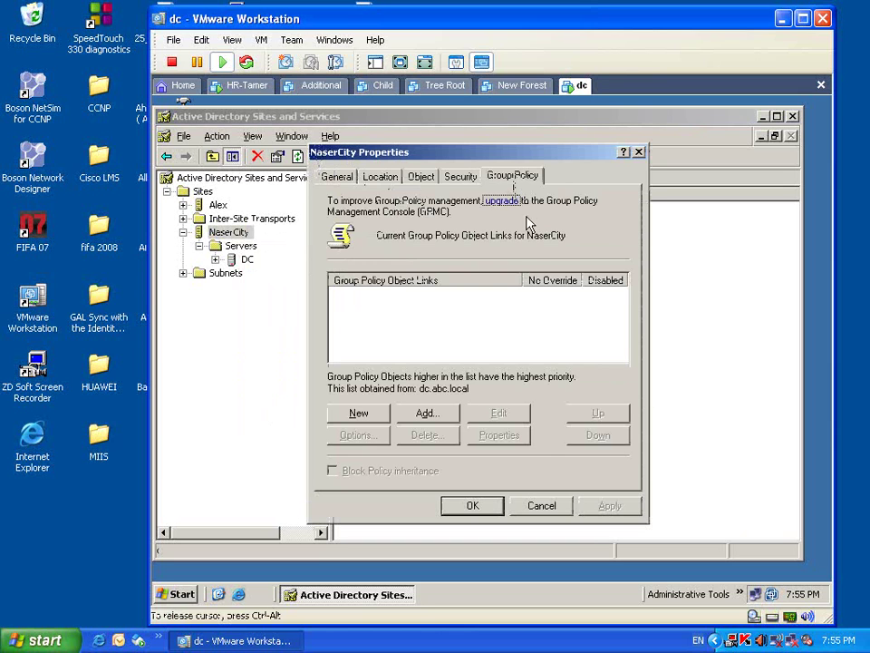
left_click(544, 507)
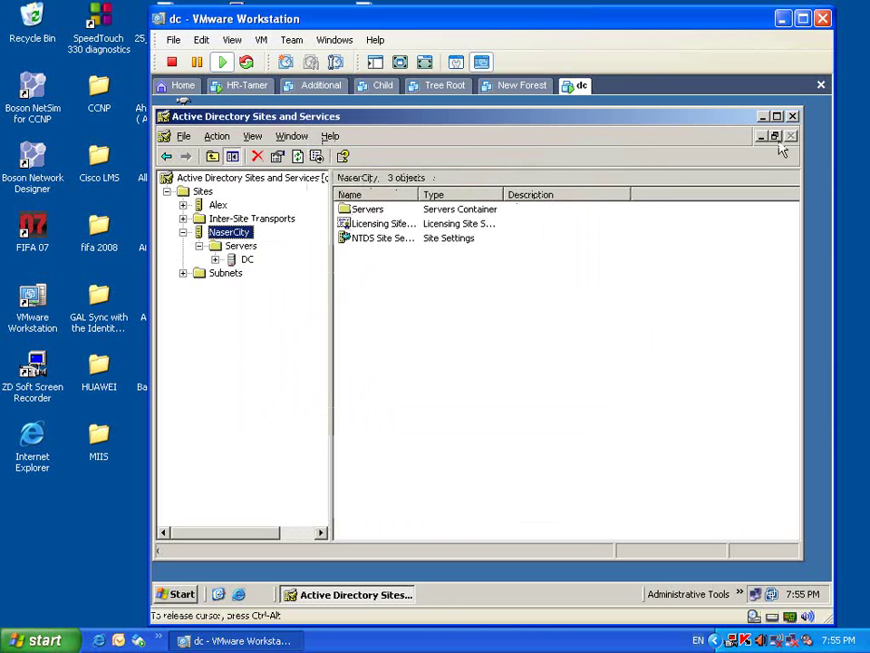
- Close Sites and Services, launch Active Directory Users and Computers, and review abc.local properties
left_click(794, 116)
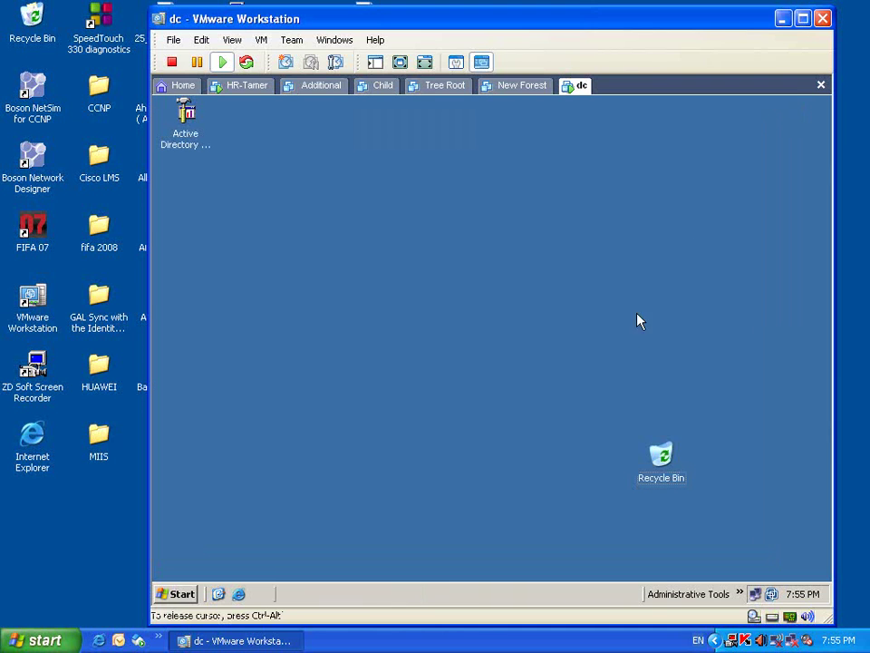
left_click(741, 594)
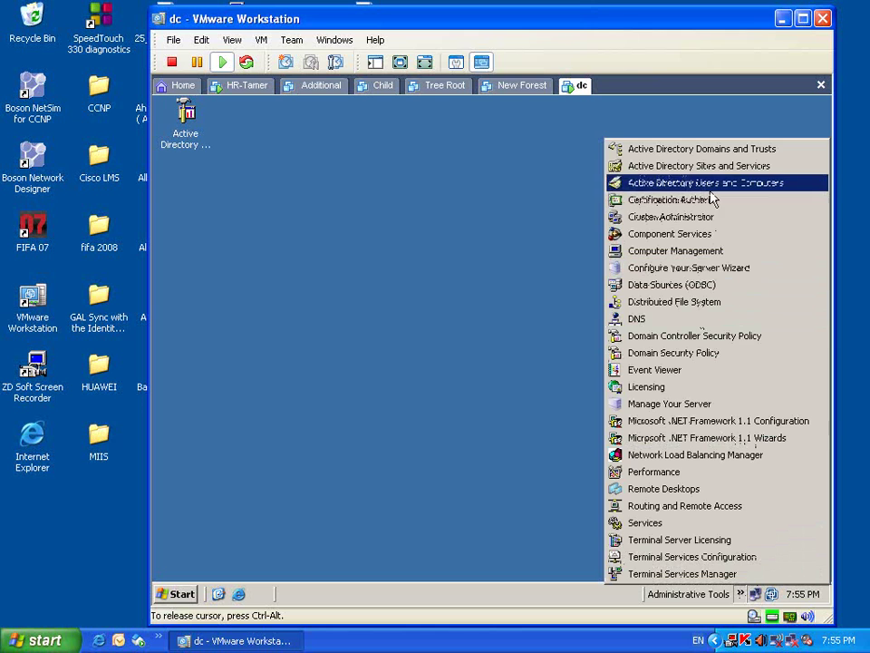
left_click(710, 186)
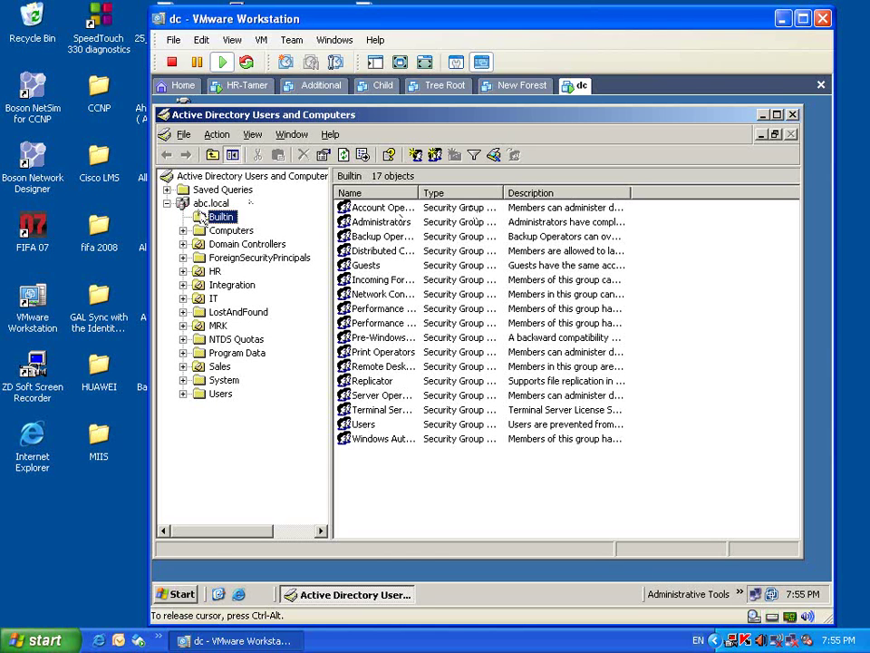
left_click(210, 203)
right_click(209, 203)
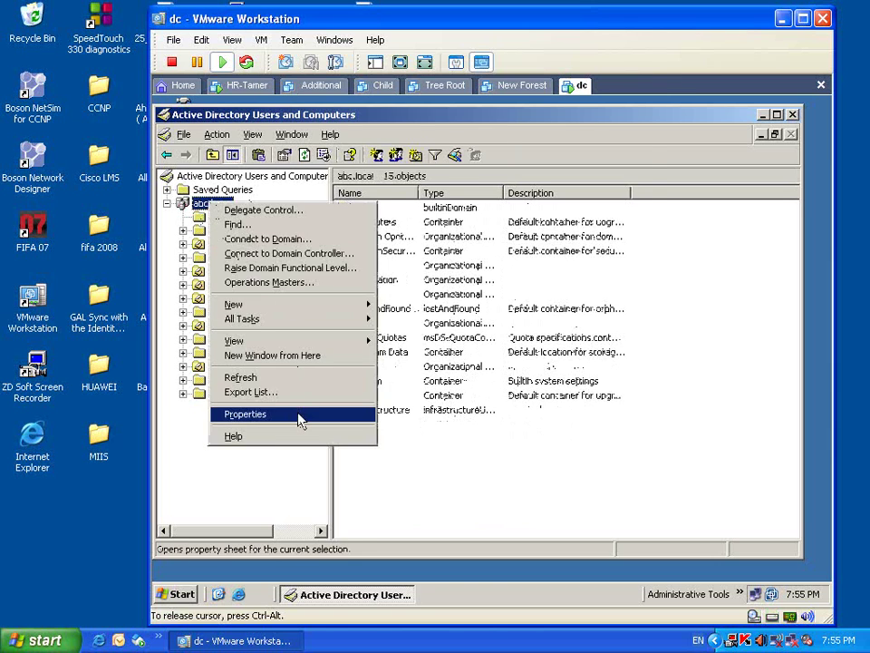
left_click(301, 417)
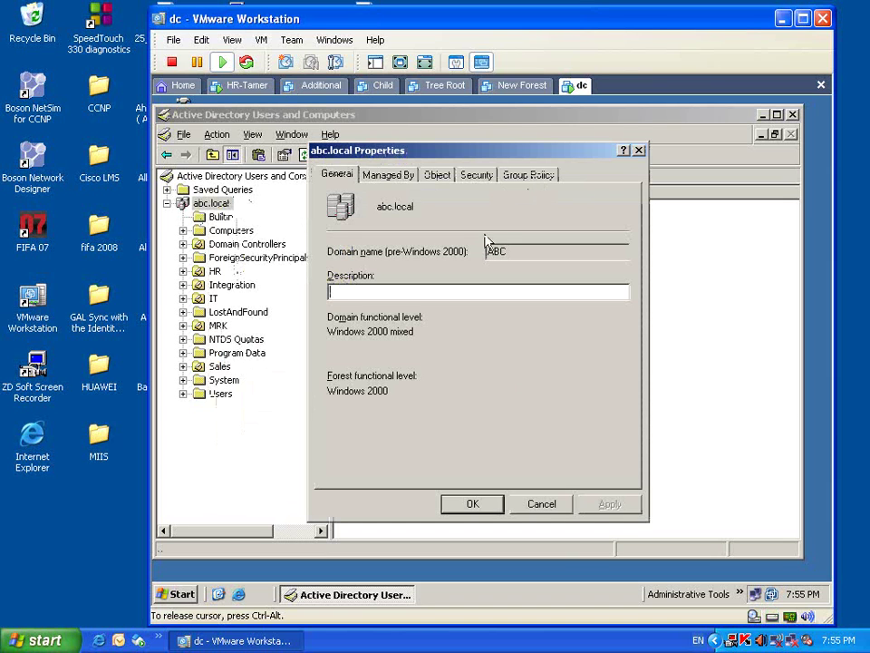
left_click(552, 511)
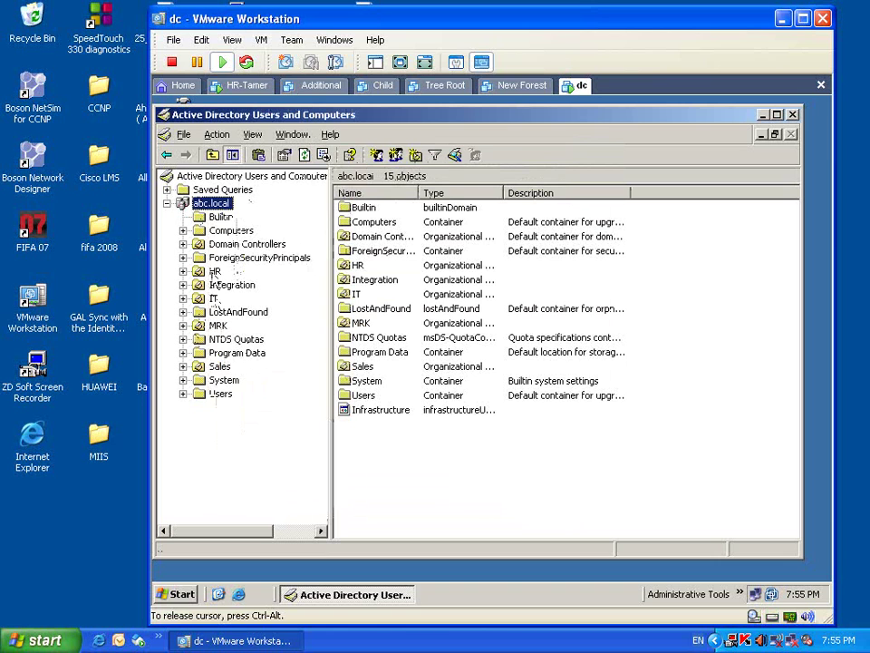
- Check the HR OU's Group Policy tab shows no links, then cancel
left_click(214, 271)
right_click(210, 272)
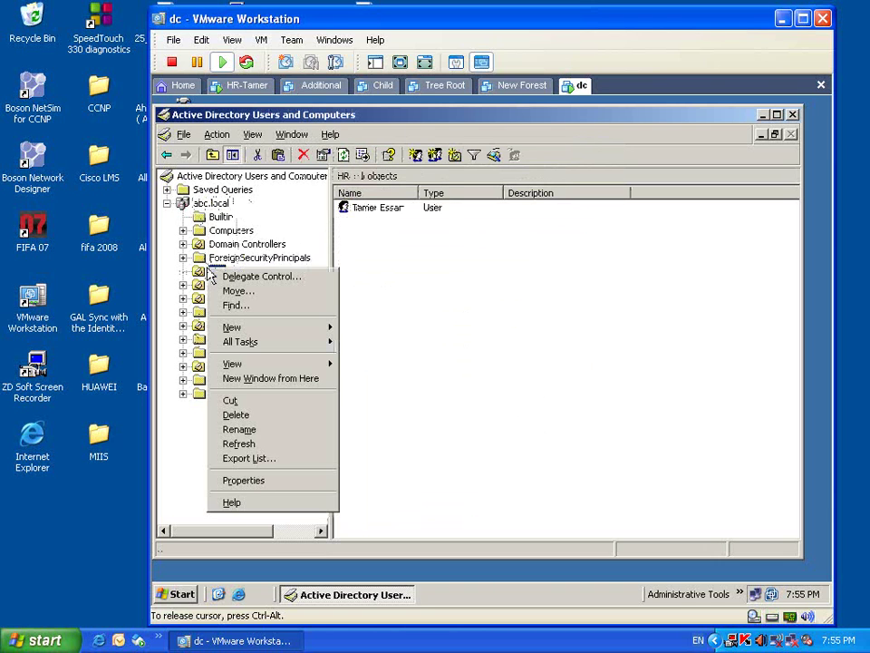
left_click(274, 481)
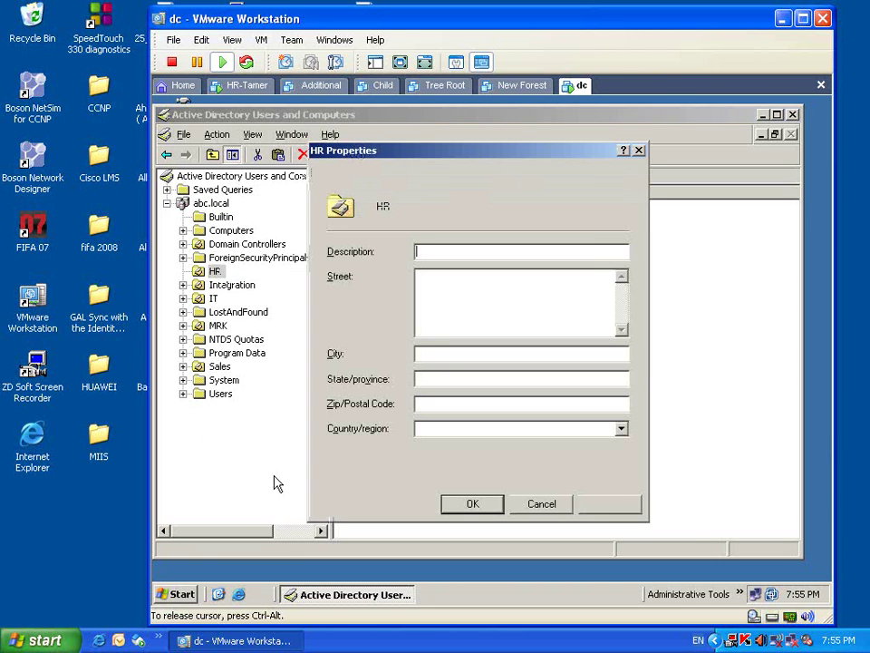
left_click(585, 178)
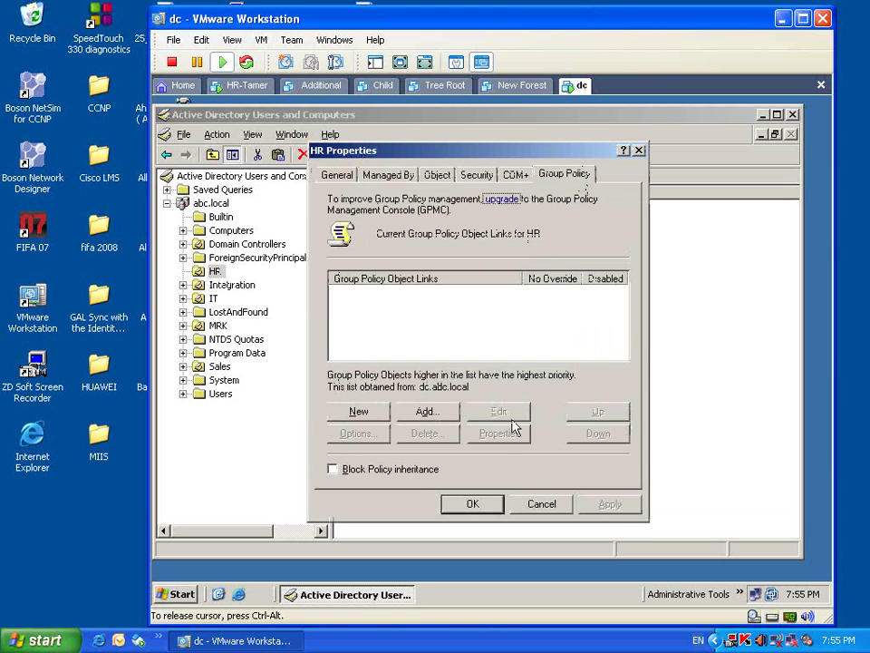
left_click(541, 509)
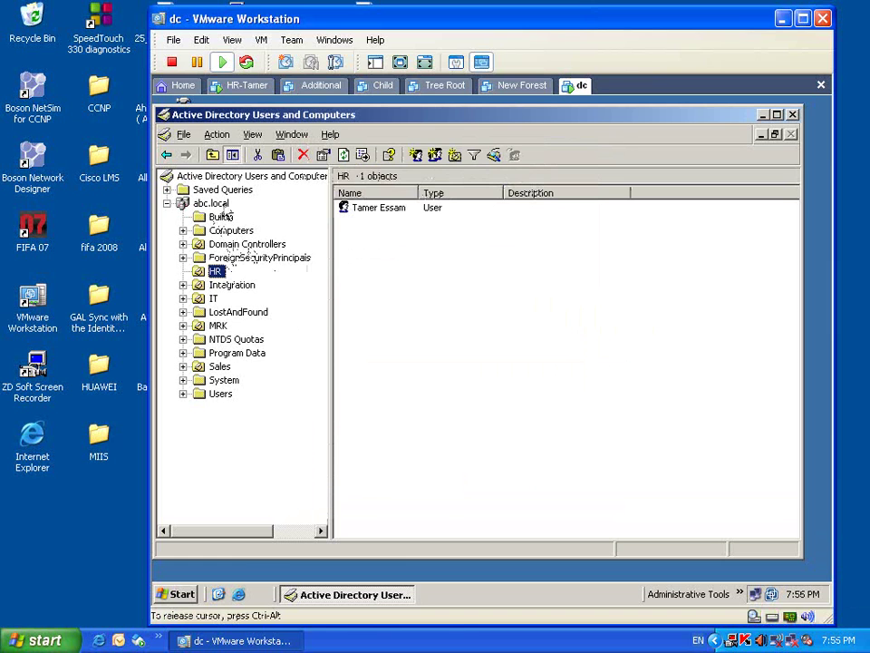
- Browse abc.local, HR and the Users container, bringing up item context menus
left_click(215, 204)
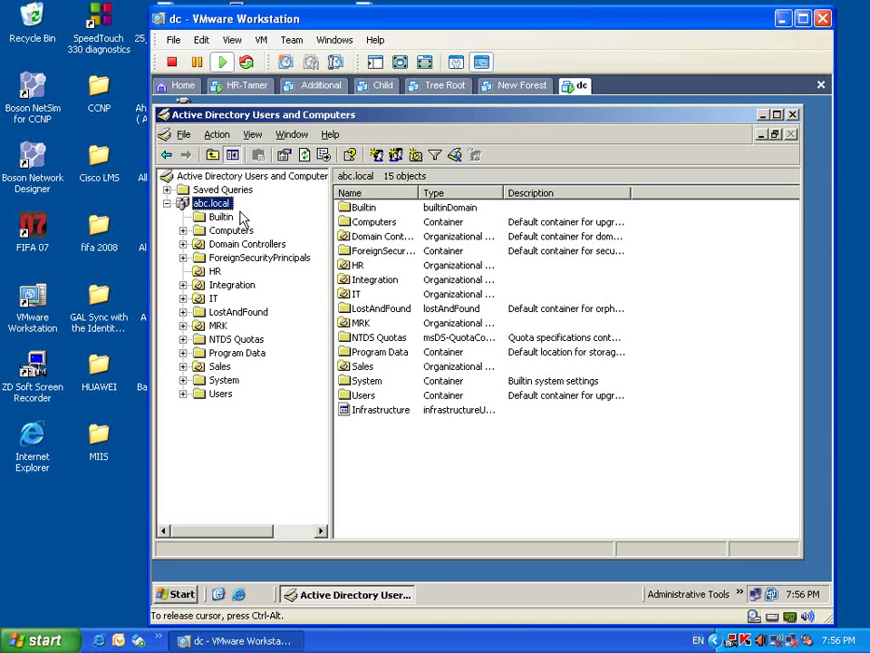
left_click(218, 272)
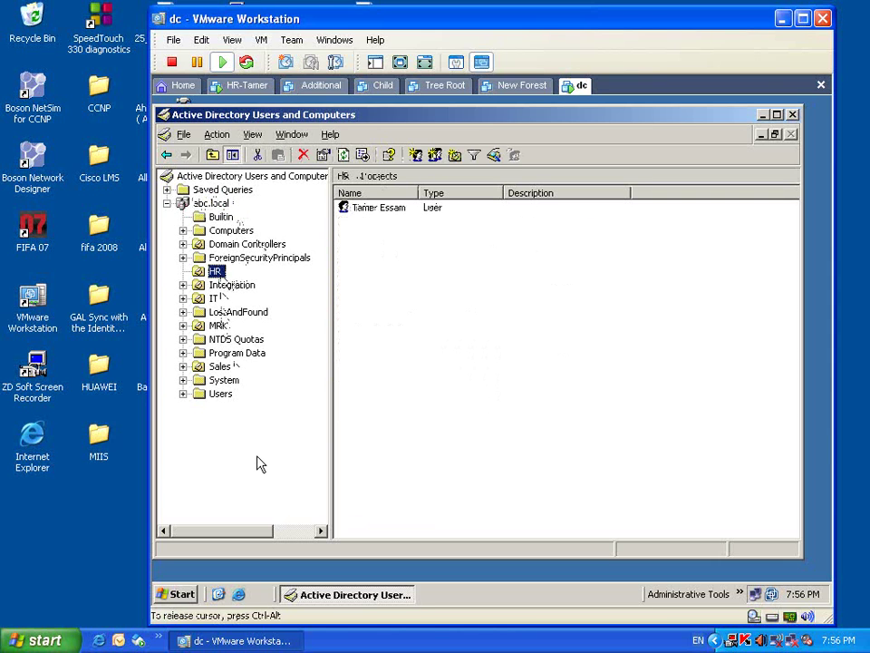
left_click(223, 395)
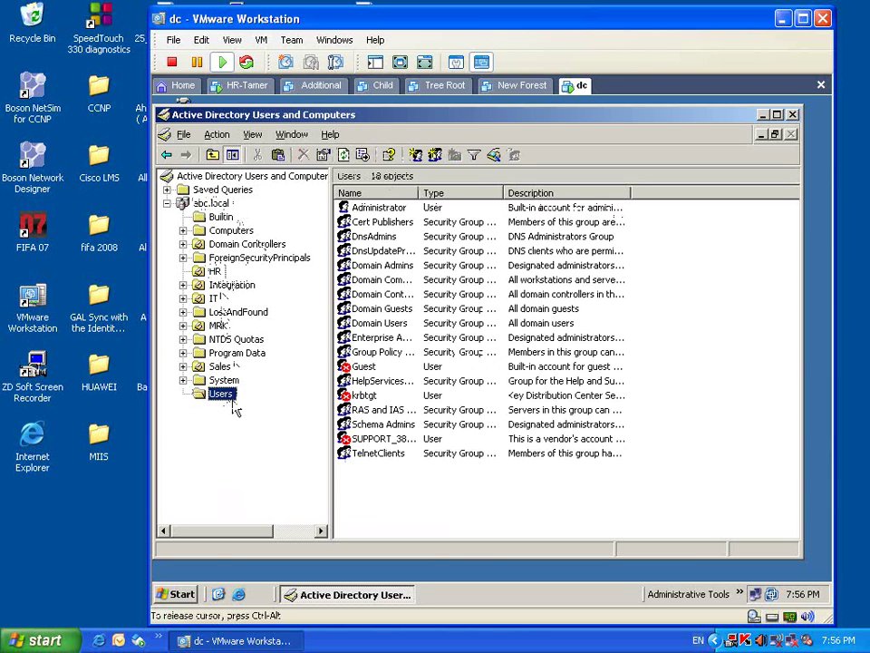
right_click(618, 337)
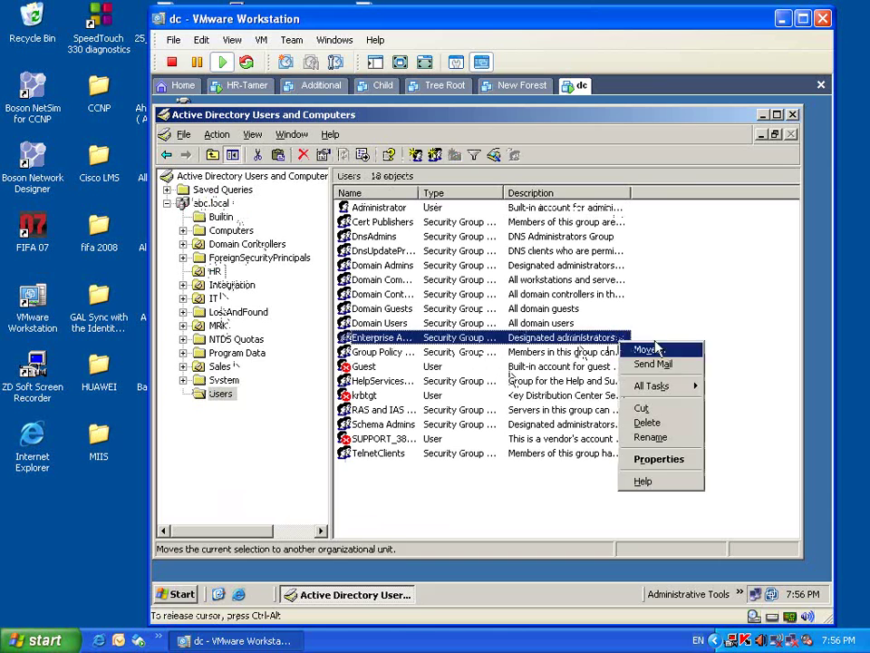
right_click(716, 300)
mouse_move(743, 342)
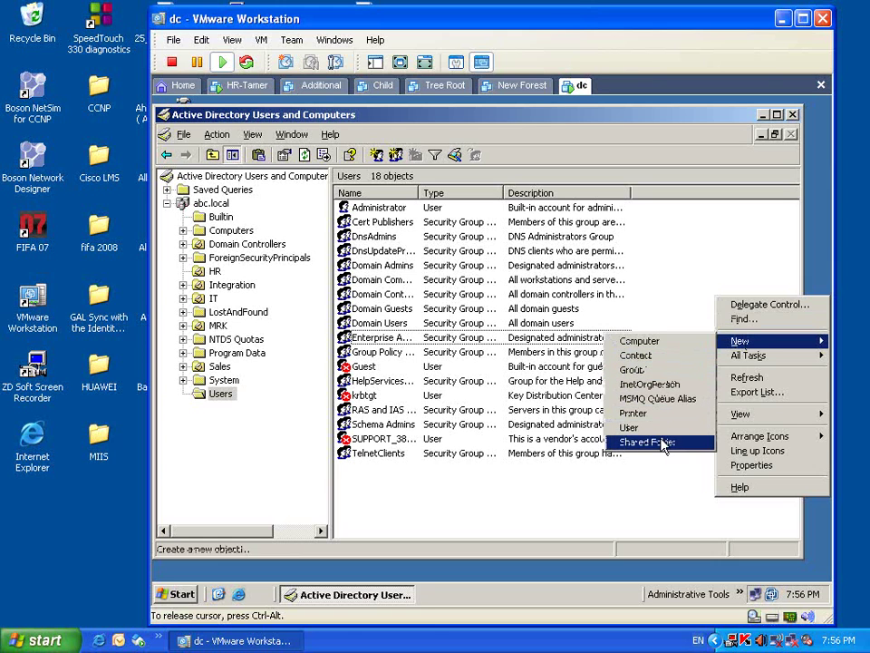
- Select the Integration OU and dismiss its and the Users container's context menus unused
left_click(212, 285)
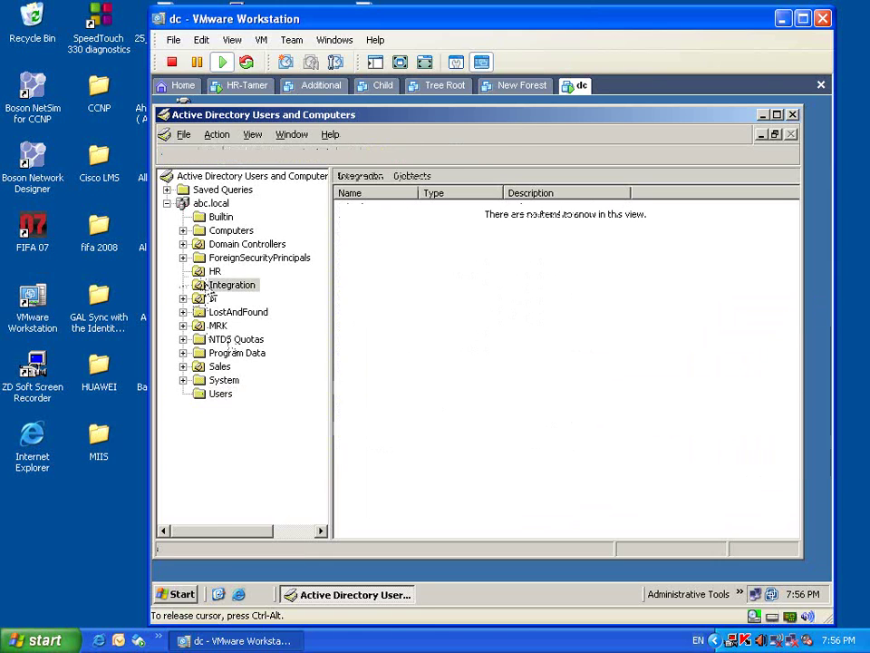
right_click(210, 286)
mouse_move(240, 344)
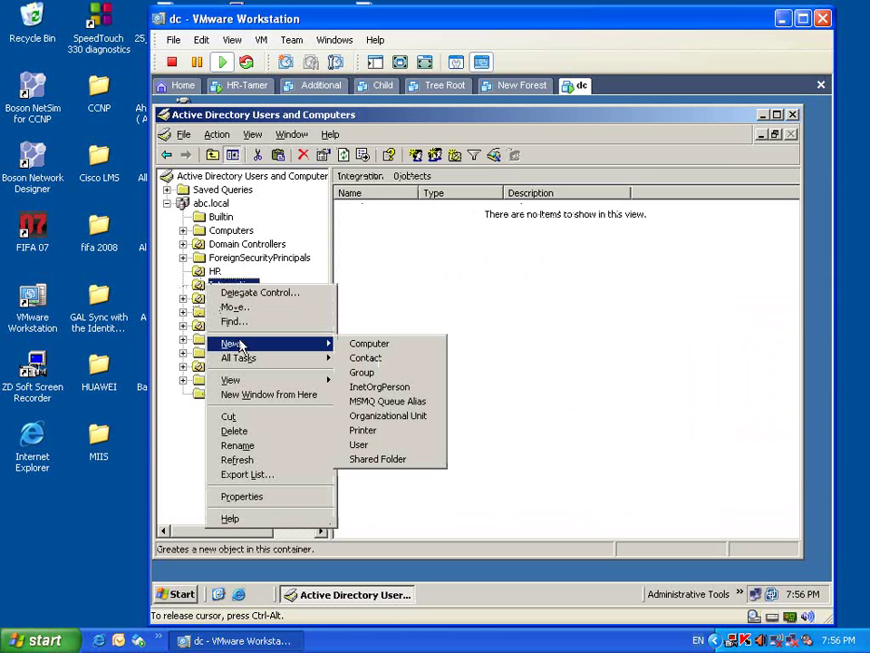
left_click(242, 345)
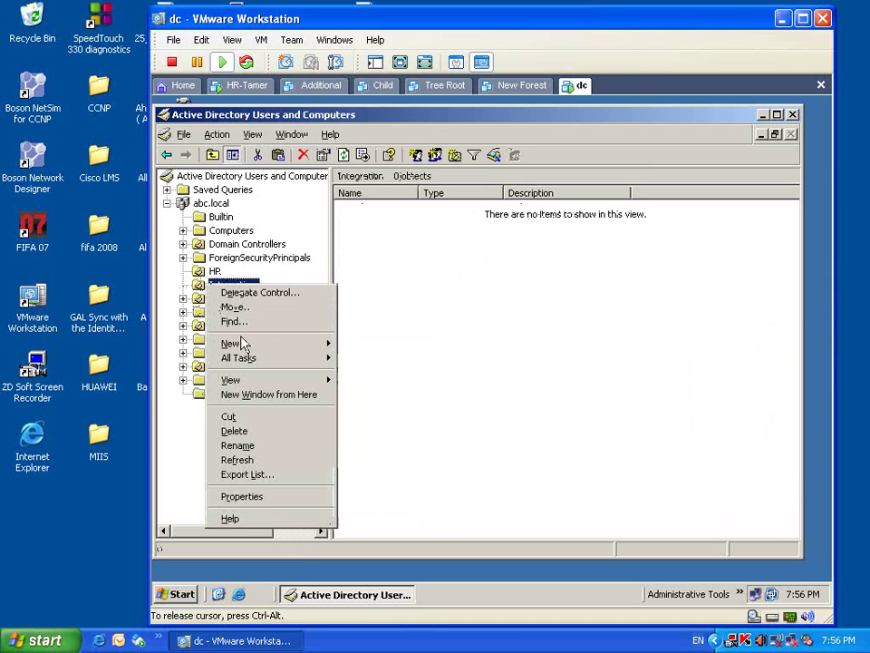
left_click(466, 305)
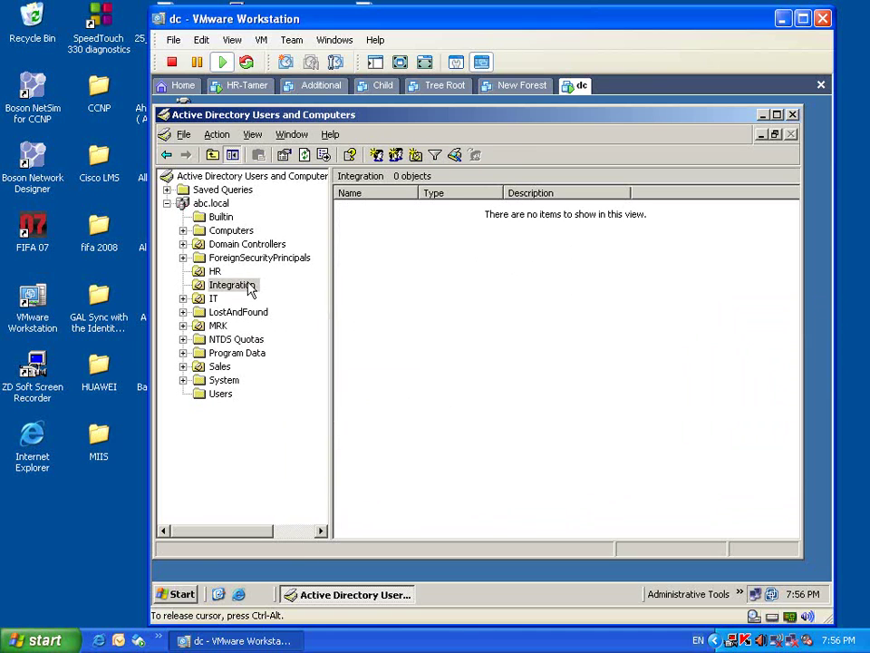
right_click(237, 288)
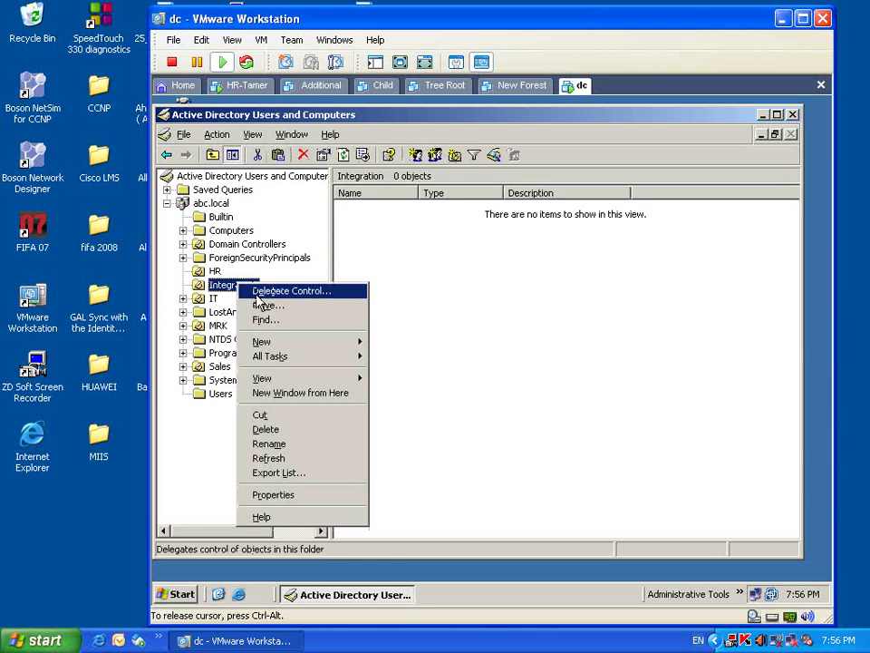
left_click(163, 439)
right_click(220, 397)
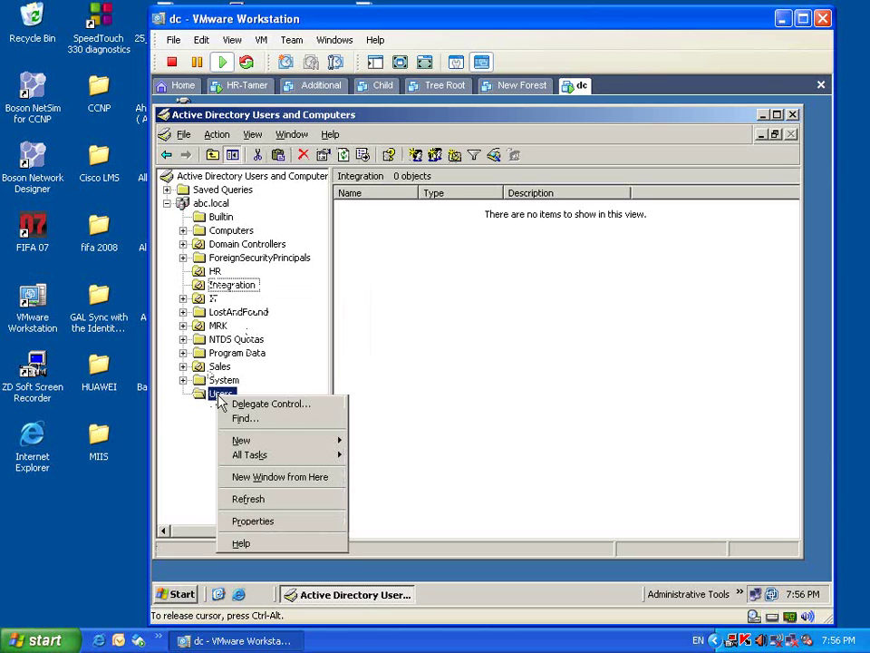
left_click(198, 422)
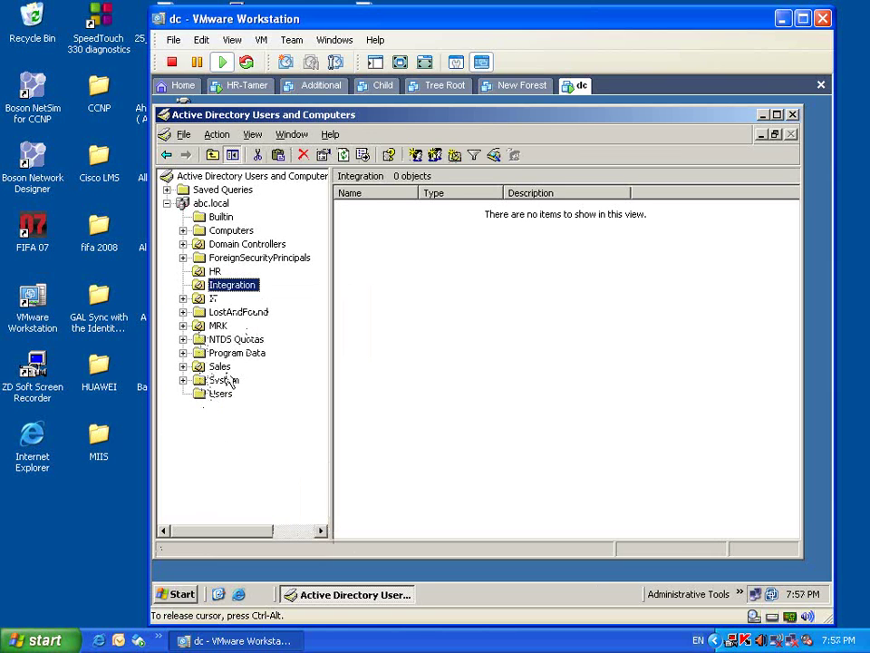
- Review the Integration OU and Users container properties, cancelling both without changes
right_click(234, 287)
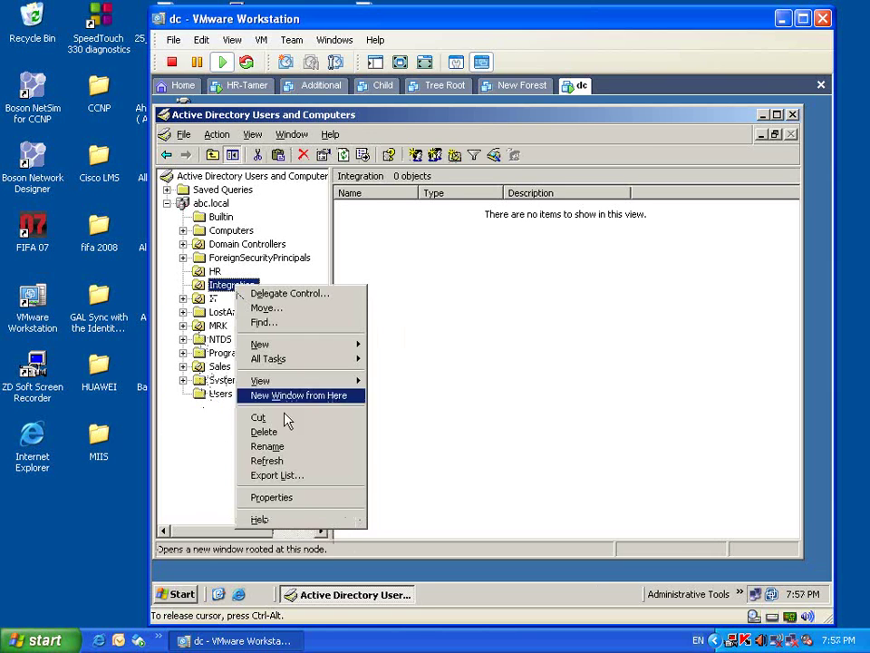
left_click(308, 499)
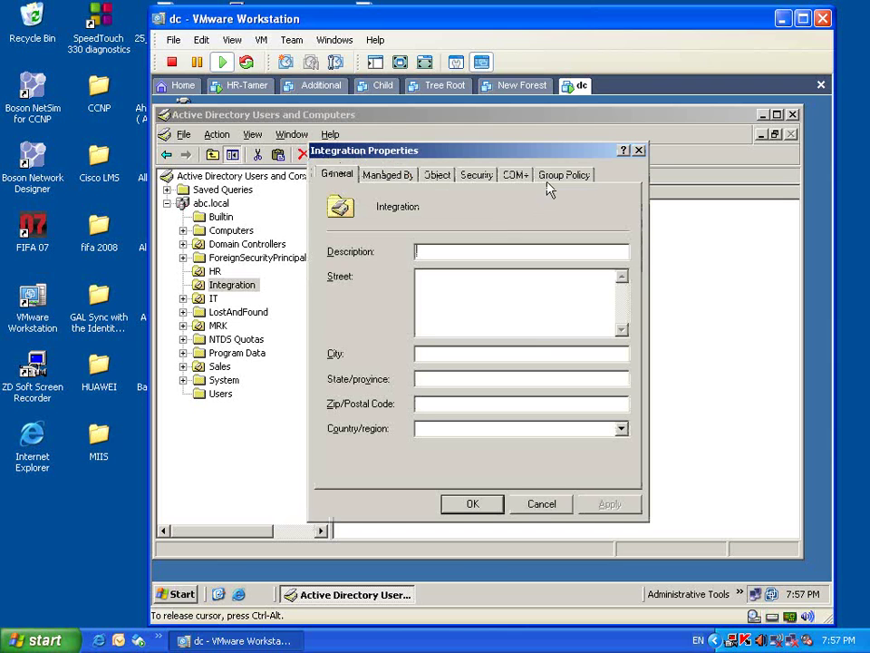
left_click(544, 504)
right_click(221, 396)
left_click(282, 526)
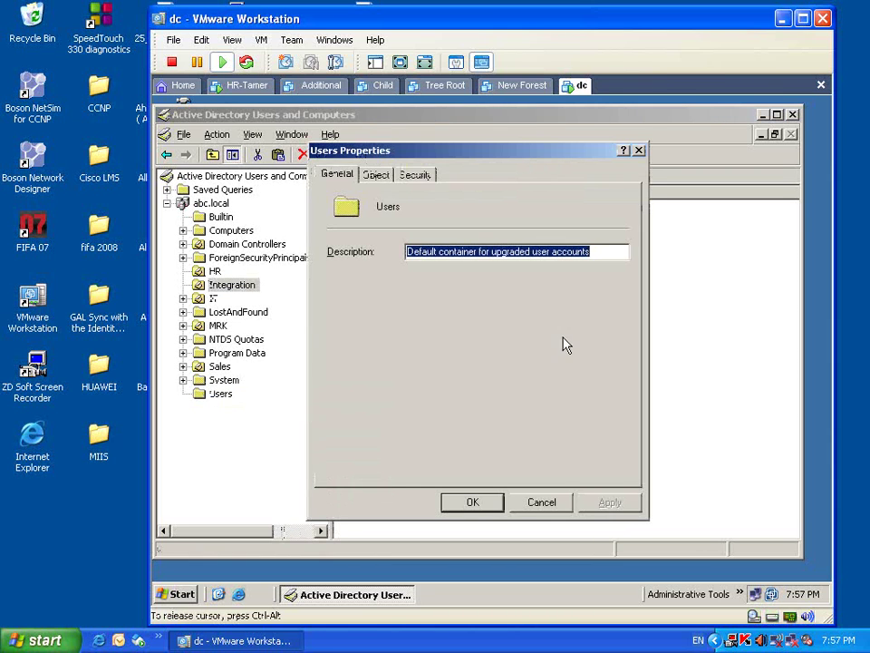
left_click(540, 503)
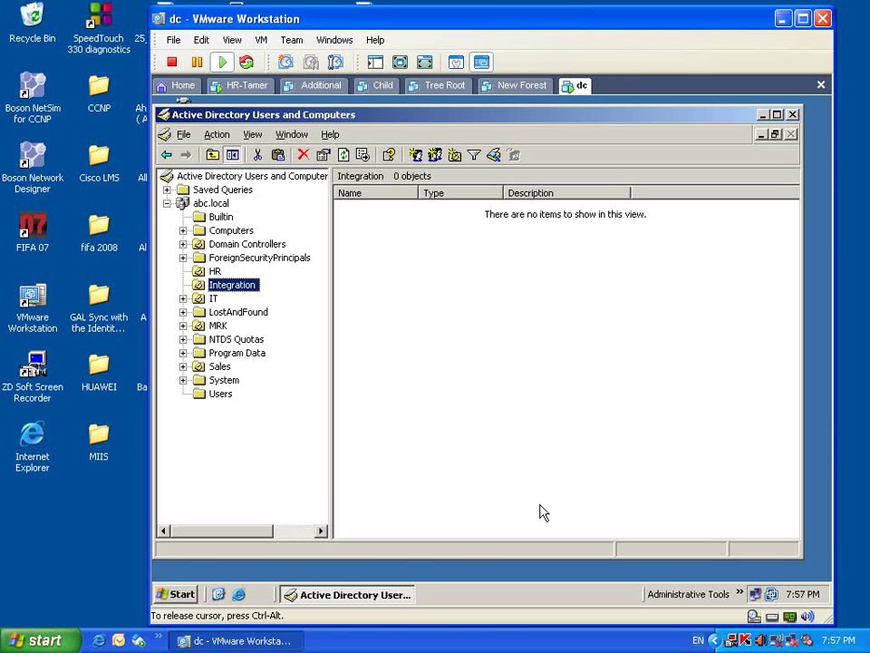
- Browse the Computers, Users and System containers, dismissing the New object menu unused
left_click(228, 232)
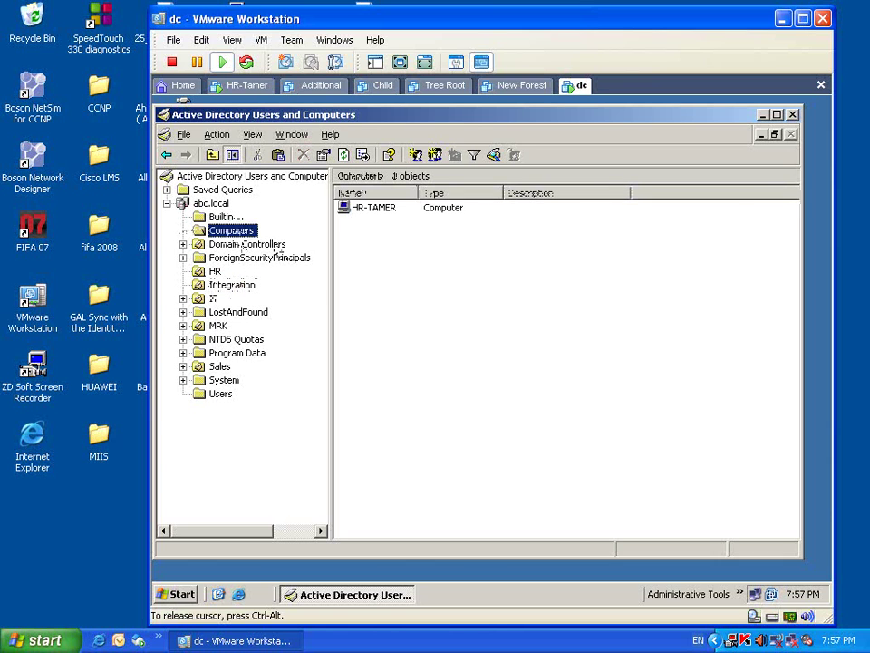
left_click(218, 395)
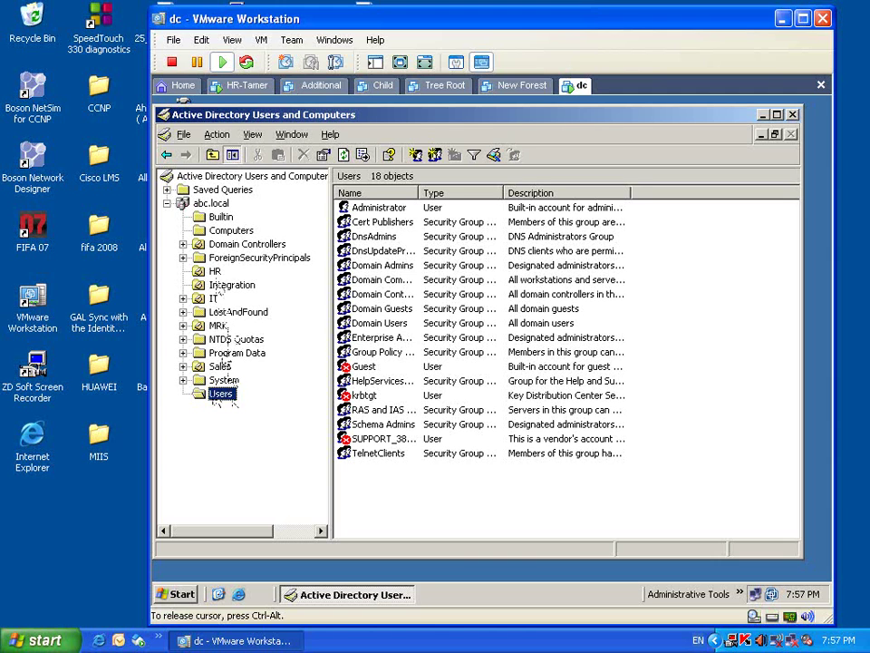
left_click(223, 380)
left_click(231, 231)
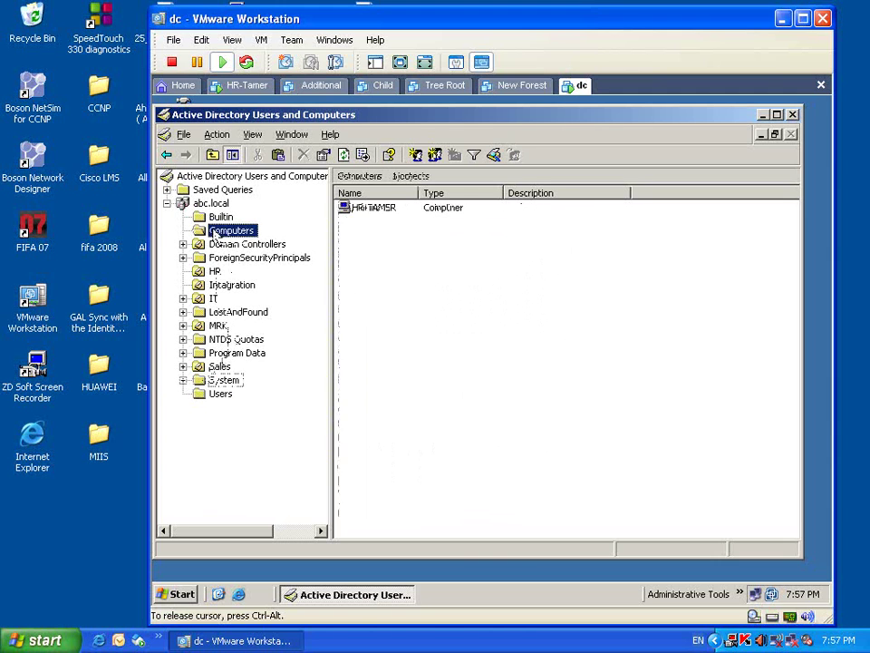
right_click(466, 319)
mouse_move(493, 363)
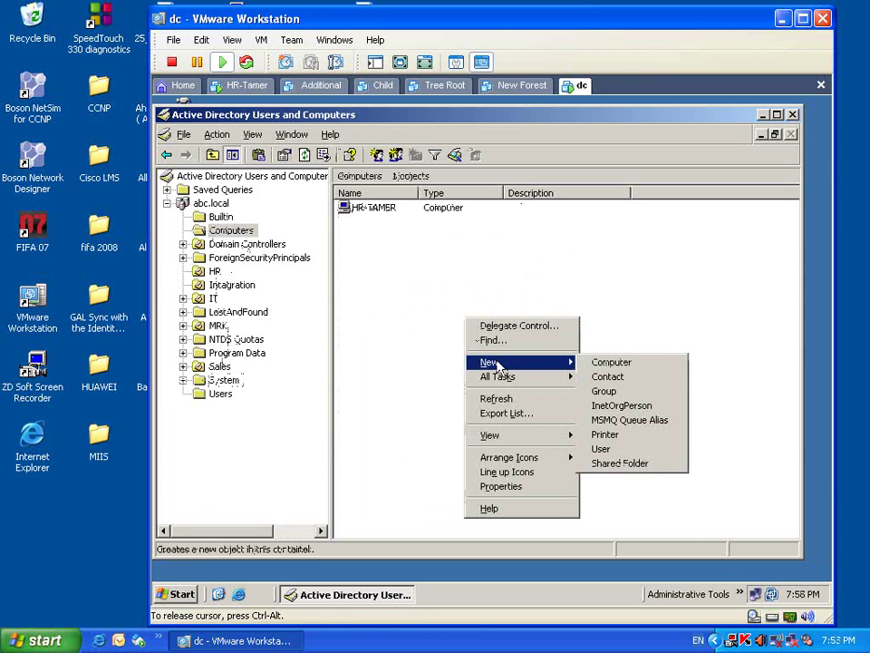
left_click(380, 344)
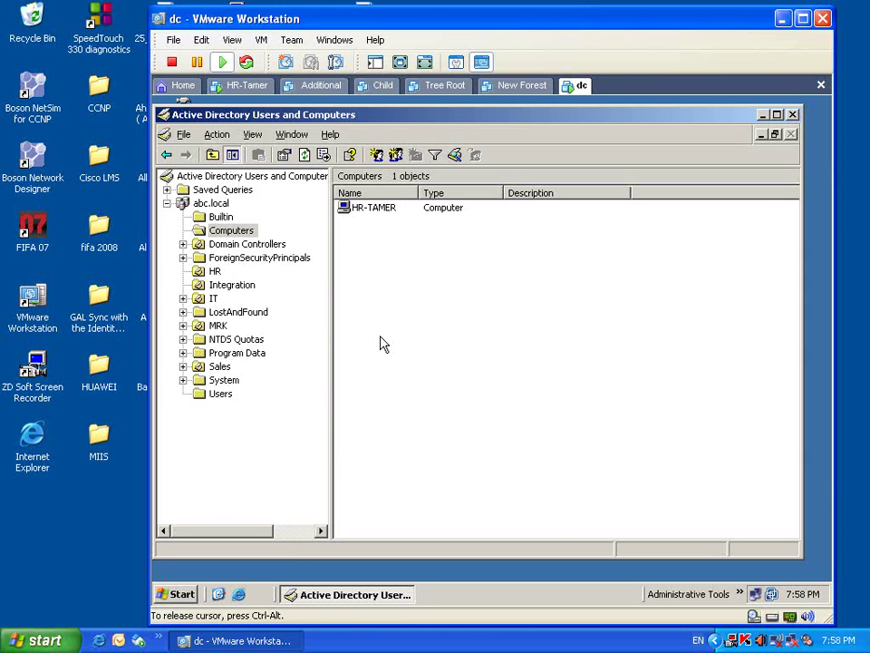
- Revisit Users and Computers, then show the abc.local domain's contents
left_click(228, 397)
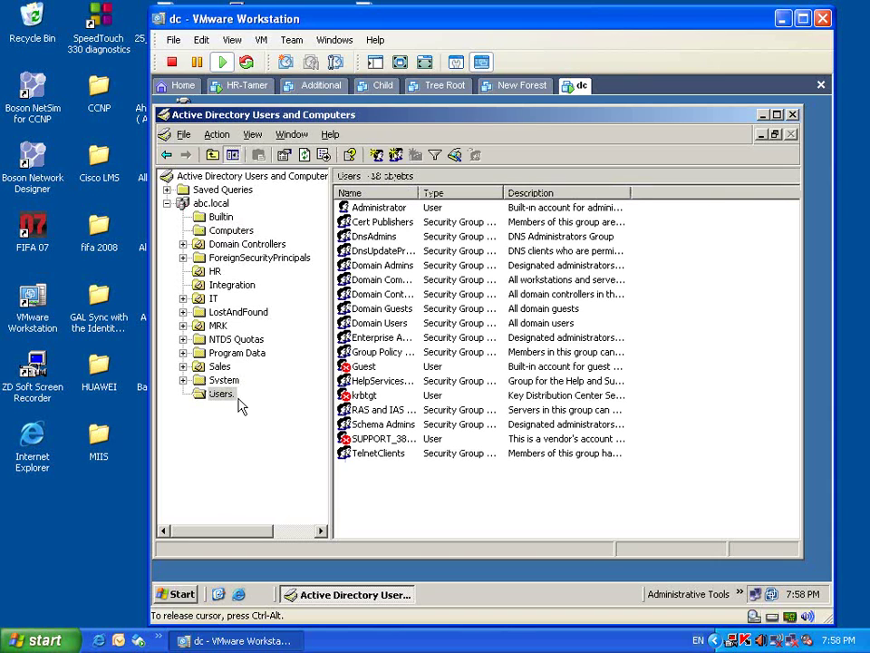
left_click(237, 231)
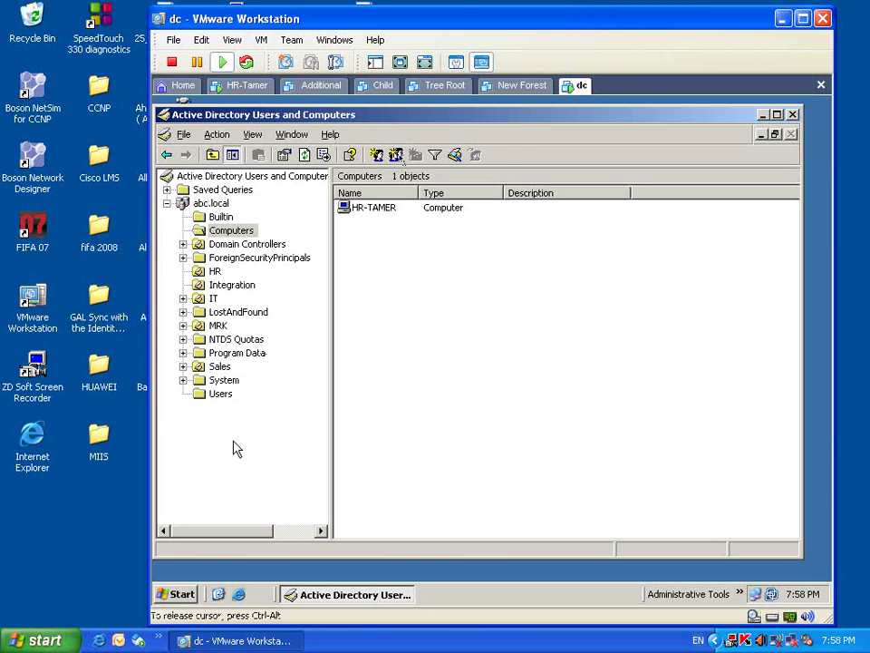
left_click(231, 230)
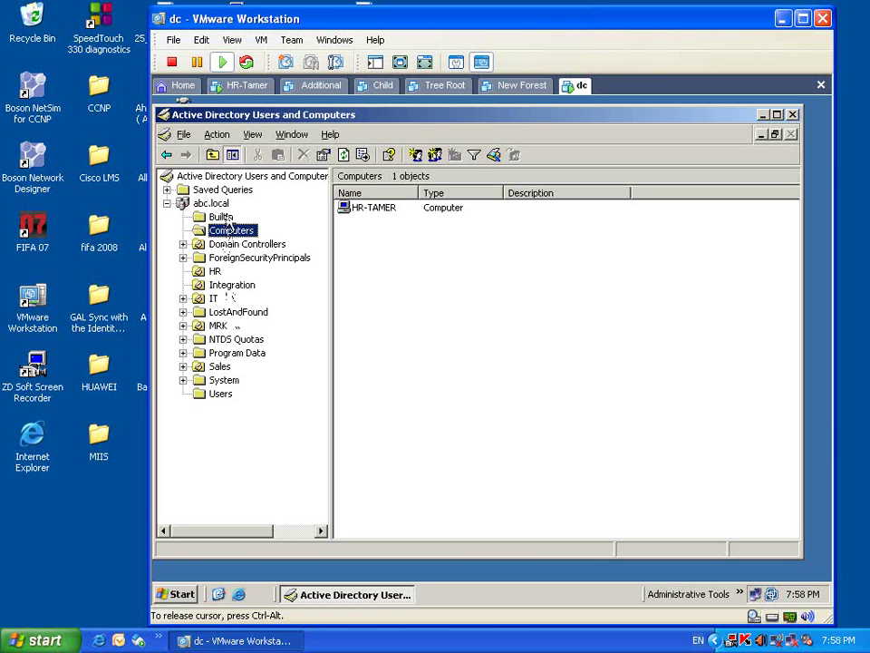
left_click(210, 203)
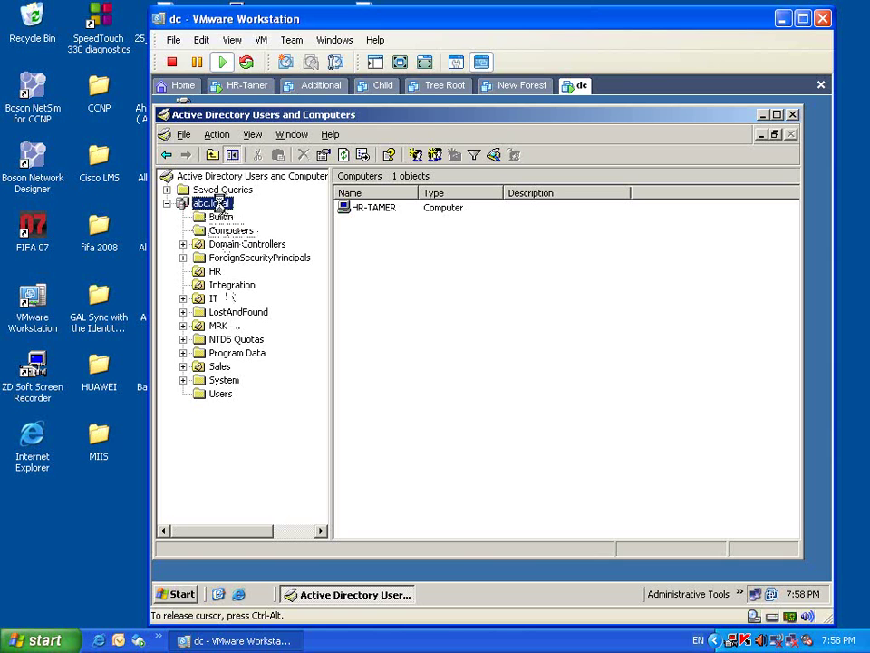
- Maximize Active Directory Users and Computers and display the HR OU's single user
left_click(777, 114)
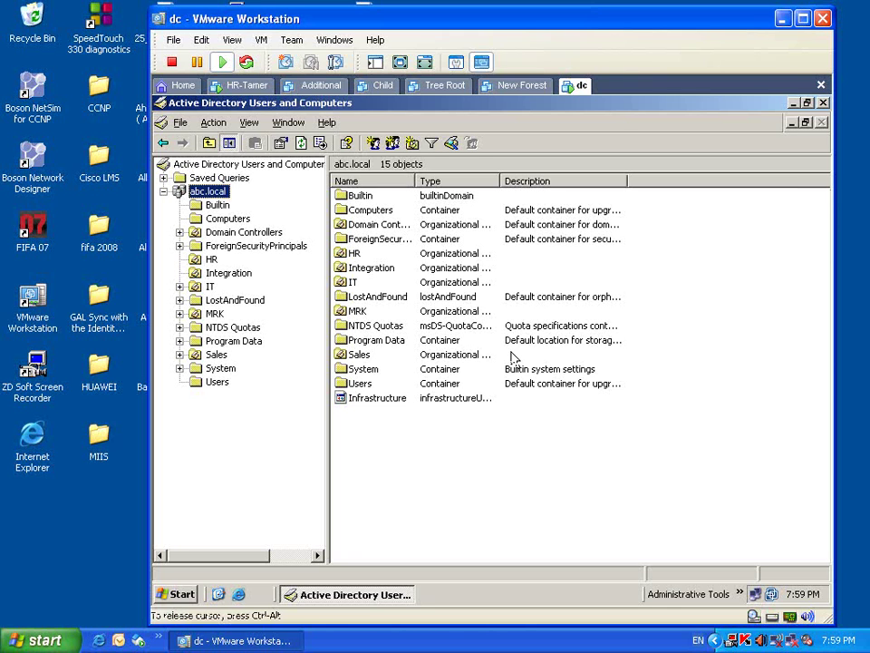
left_click(211, 261)
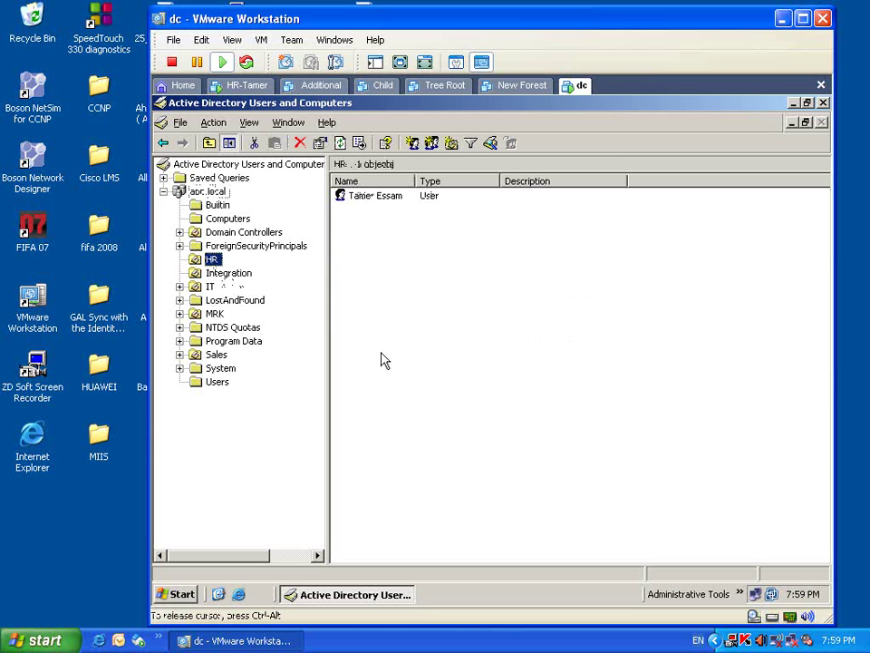
- Open the HR OU's Properties at the empty Group Policy tab
right_click(197, 260)
left_click(276, 472)
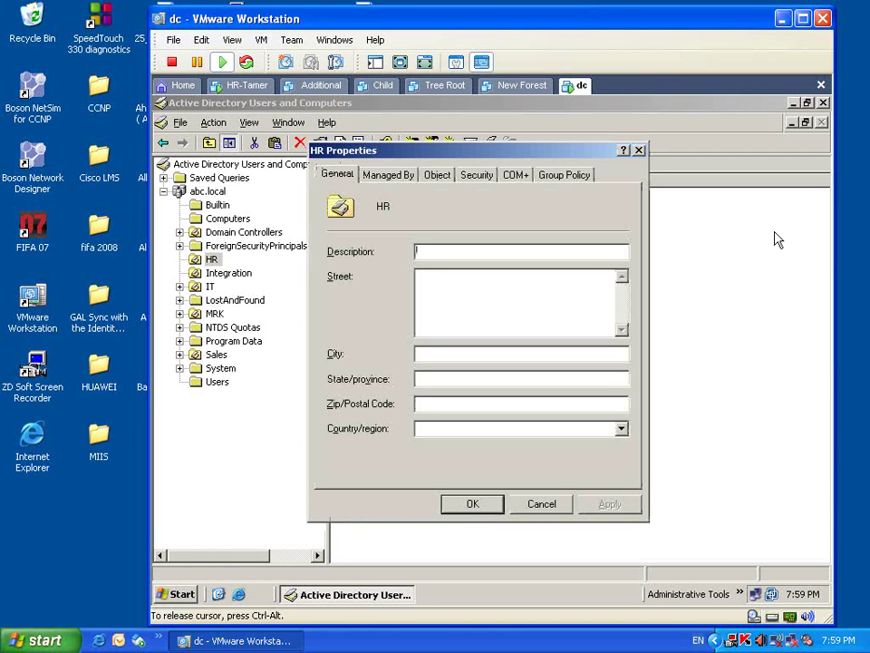
left_click(576, 176)
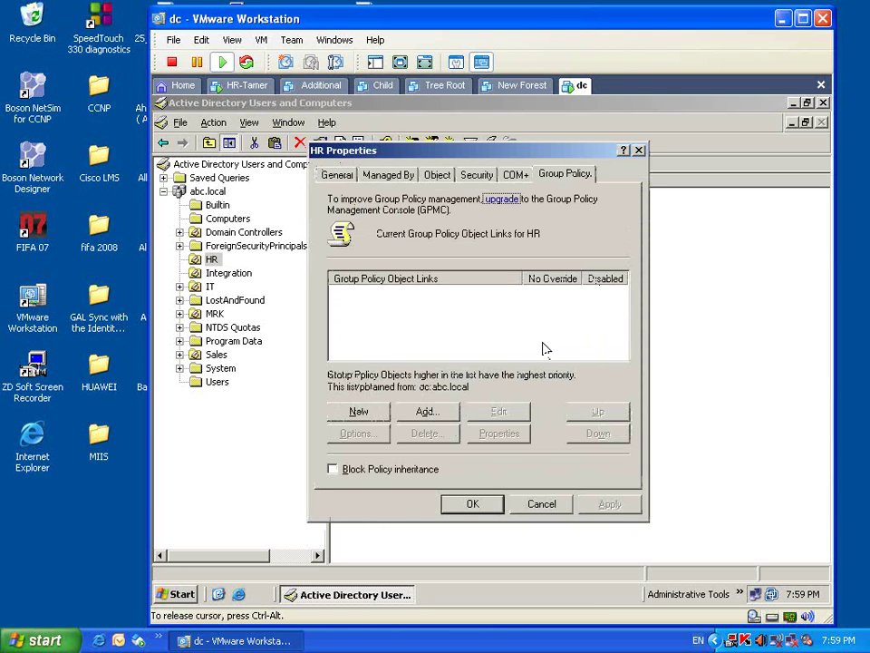
- Create a new GPO named 'Customiz start menu' on HR and select its link
left_click(352, 416)
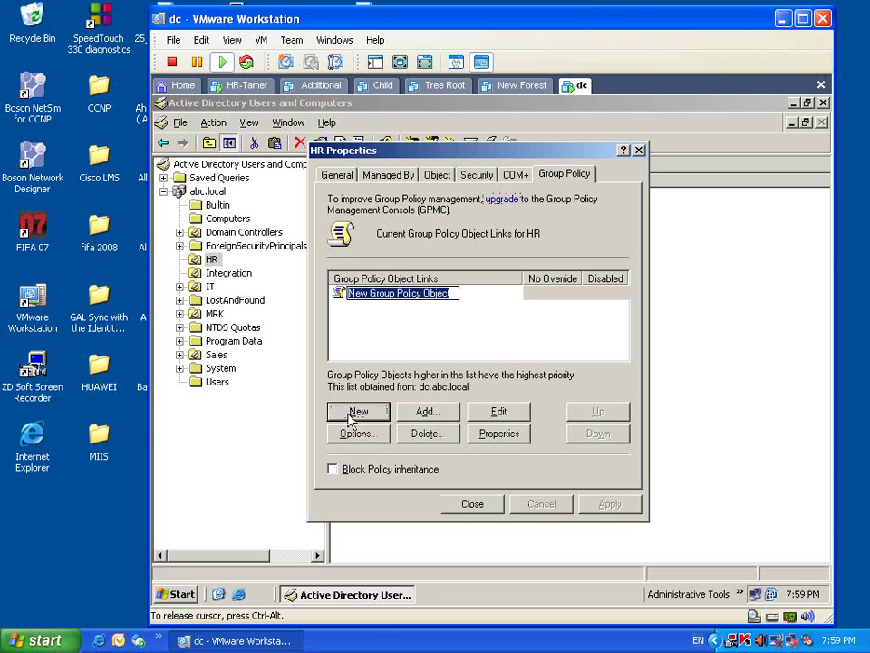
type("Custom")
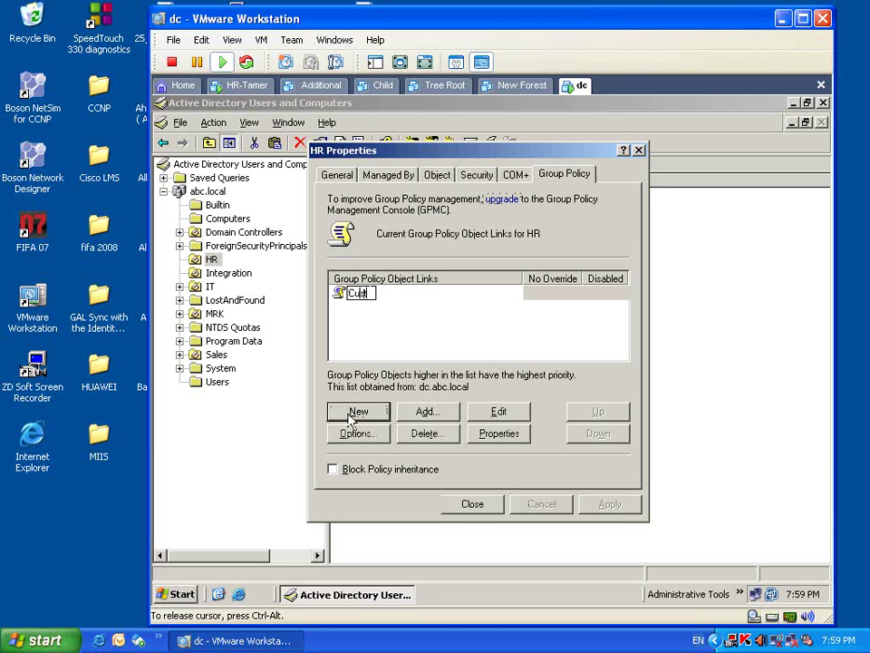
type("ize sta")
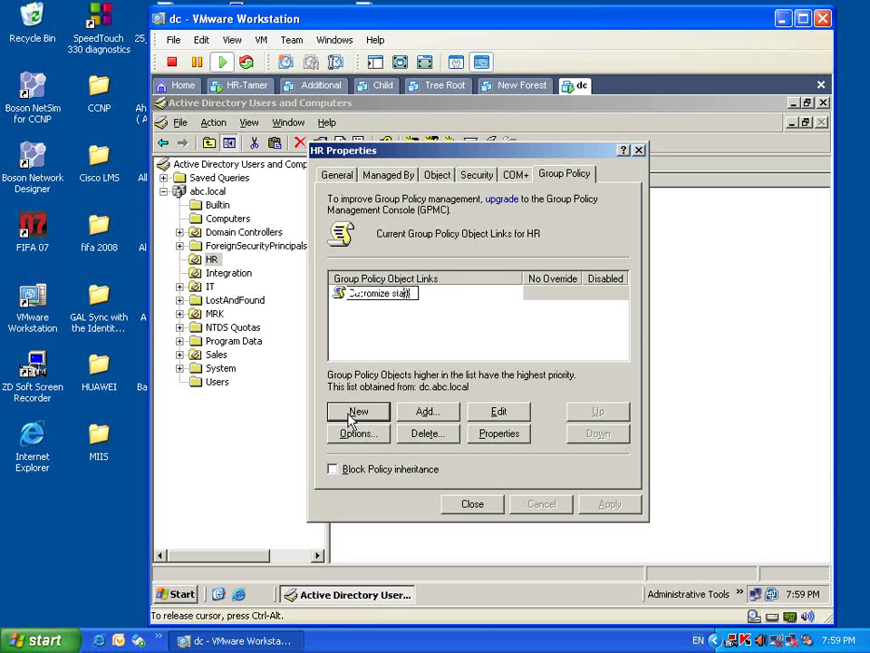
type("rt menu")
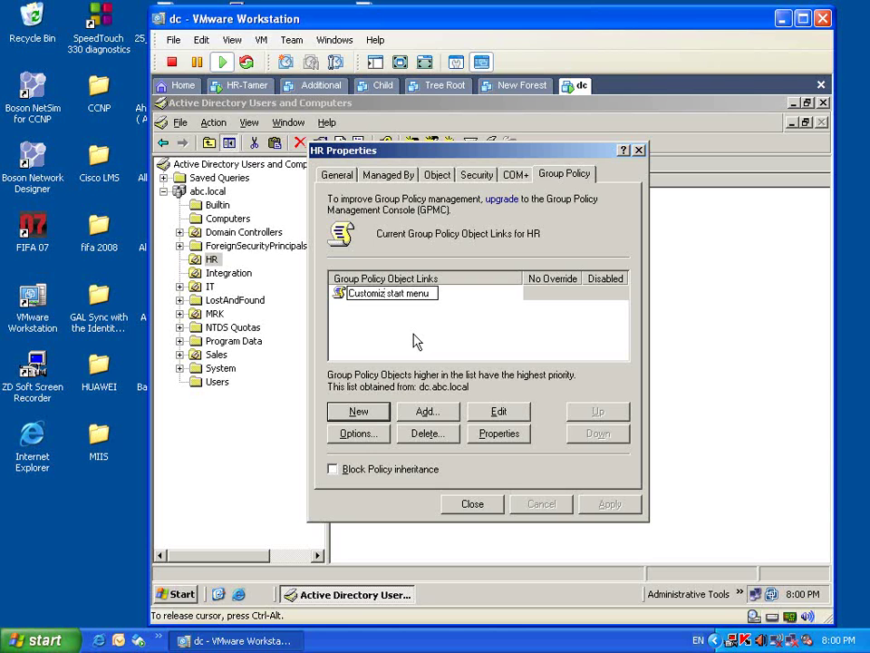
left_click(415, 340)
left_click(411, 299)
left_click(414, 310)
left_click(431, 299)
left_click(476, 338)
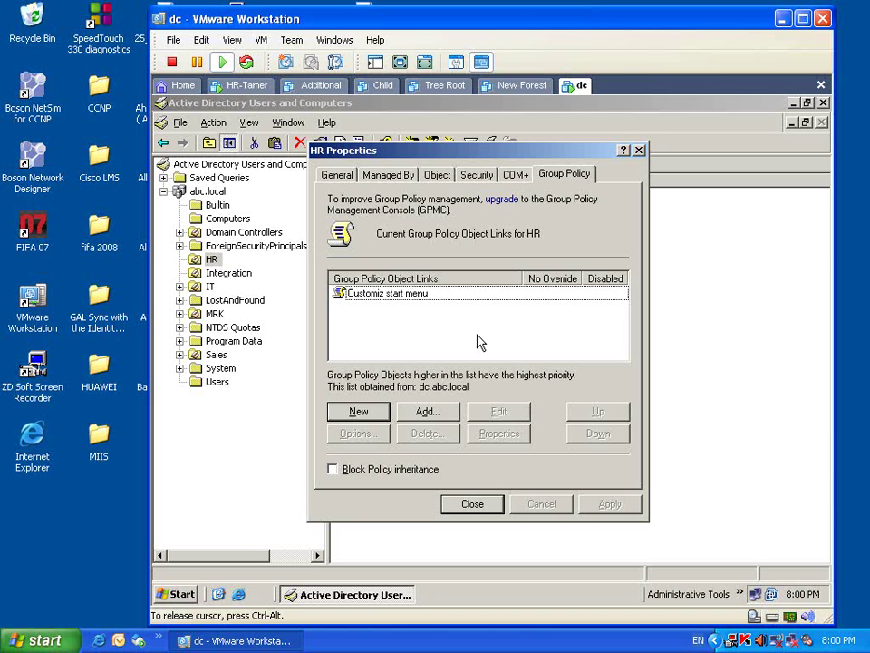
left_click(433, 295)
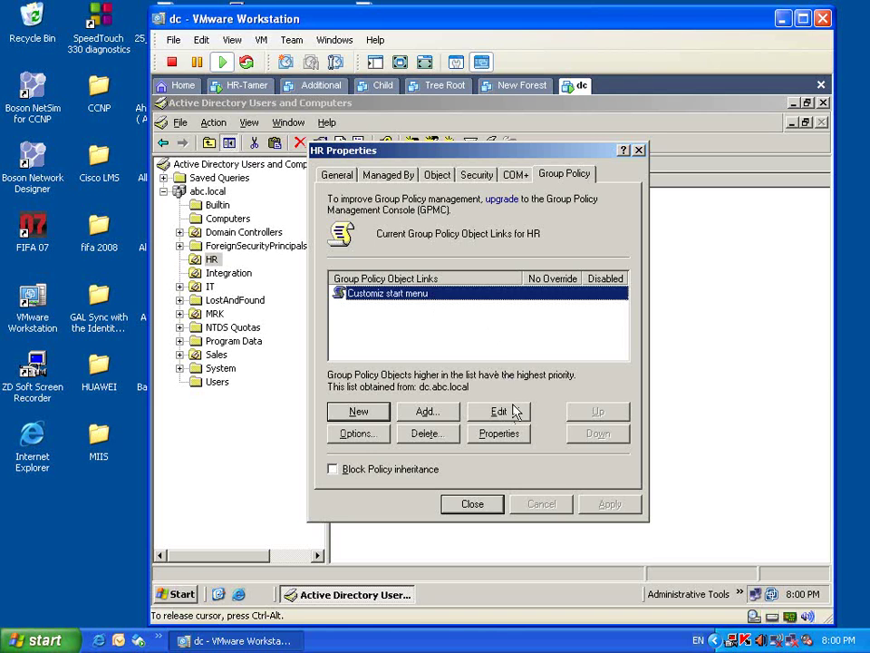
- Edit the Customiz start menu GPO from HR Properties and expand Computer and User Configuration
left_click(514, 413)
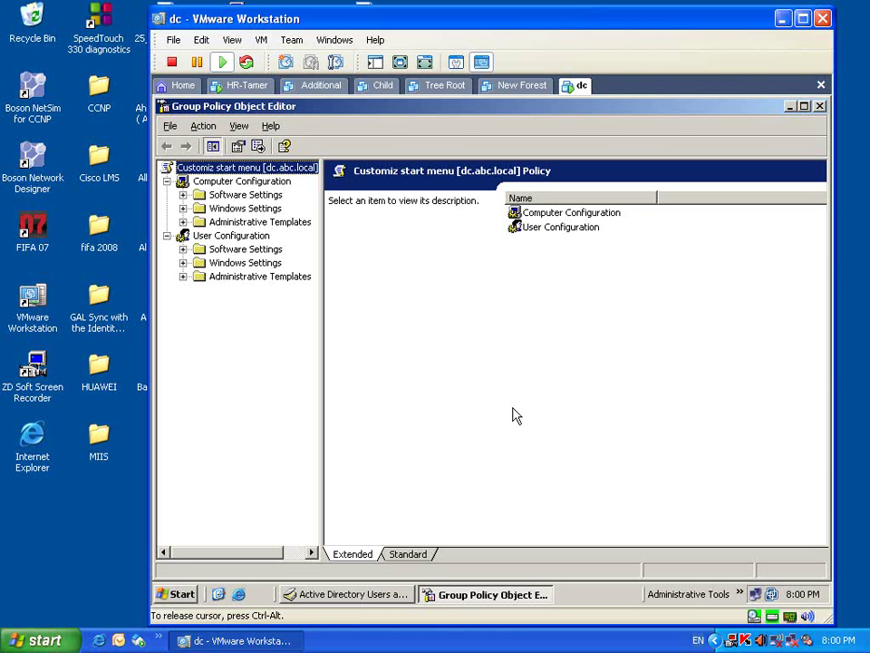
left_click(238, 183)
left_click(232, 237)
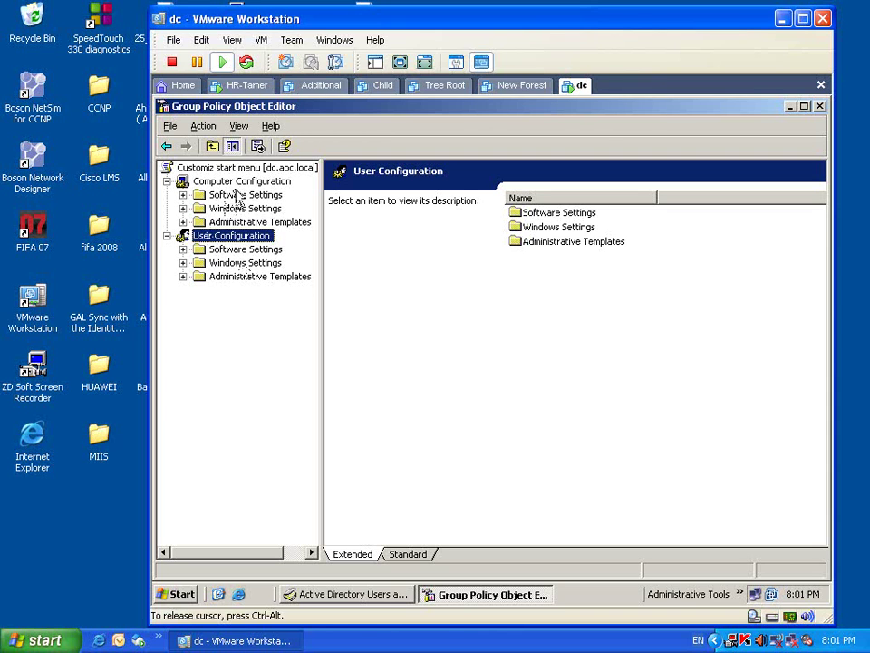
- Browse the user Software Settings and Windows Settings folders, then expand user Administrative Templates
left_click(238, 195)
left_click_drag(238, 194, 231, 236)
left_click(214, 249)
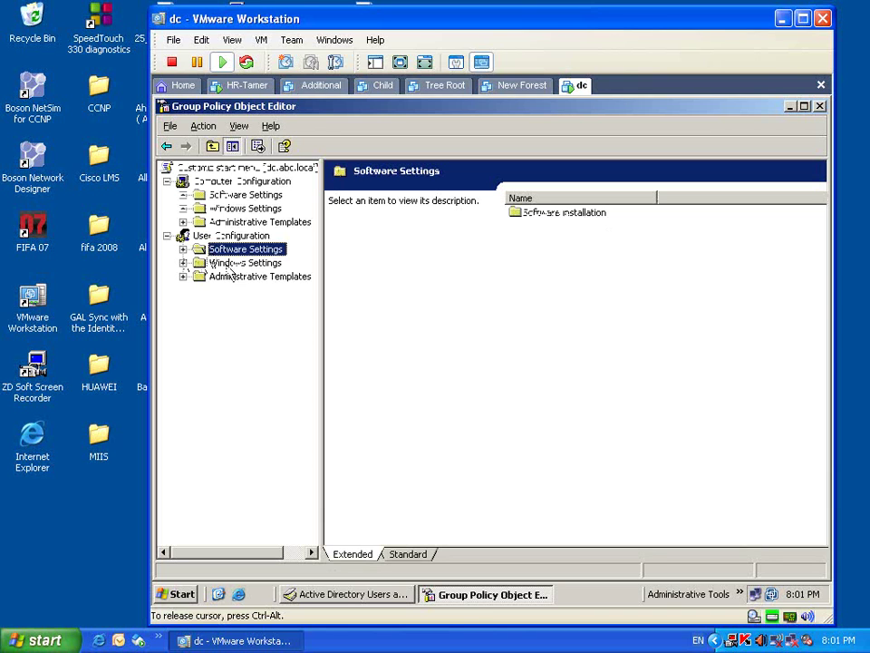
left_click(183, 250)
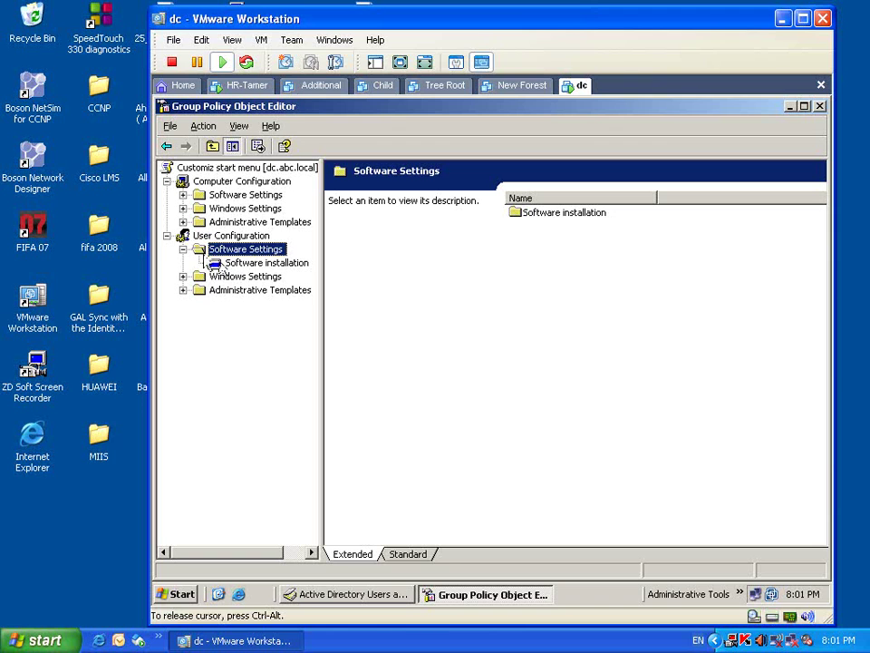
left_click(184, 249)
double_click(216, 264)
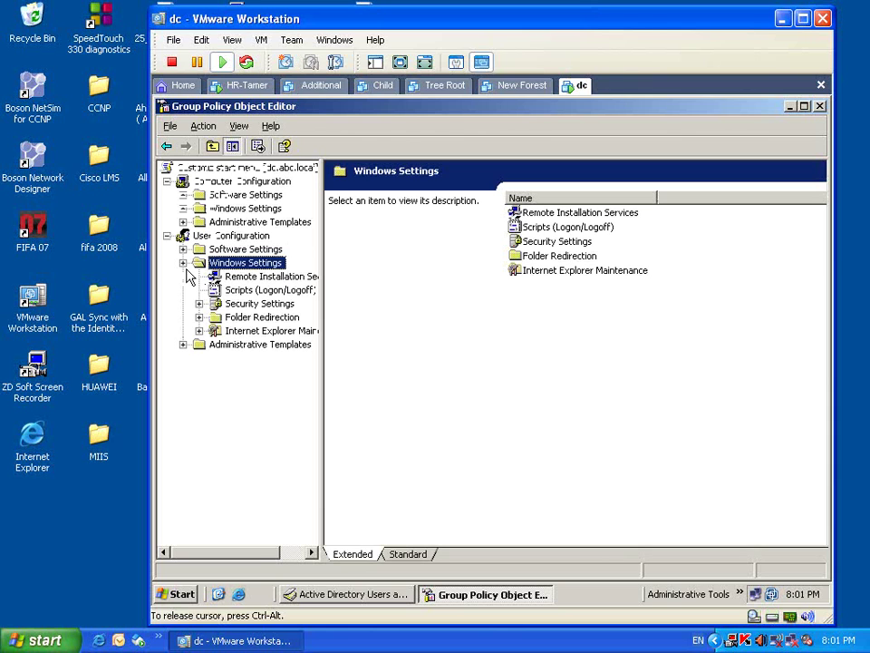
left_click(183, 264)
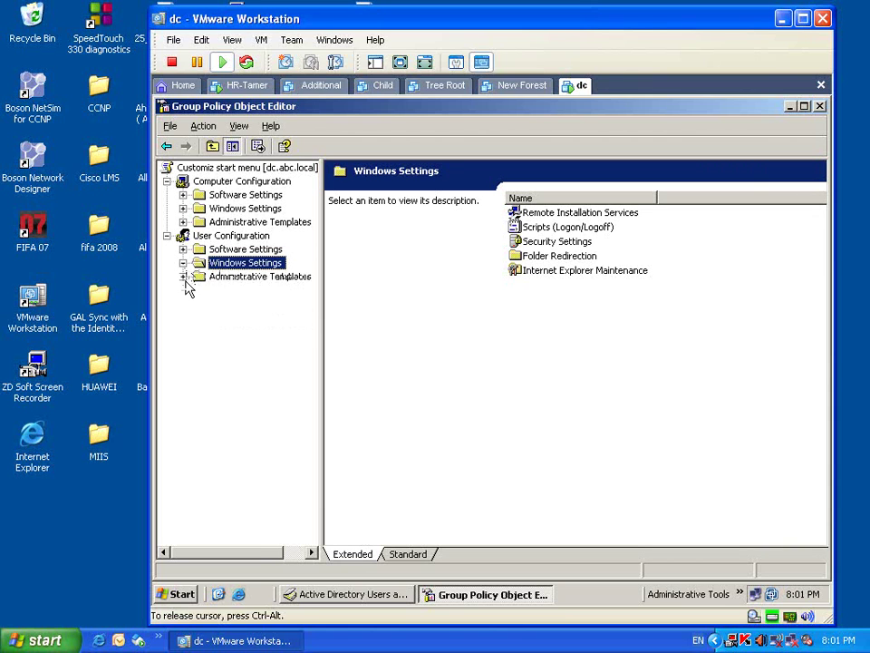
left_click(184, 277)
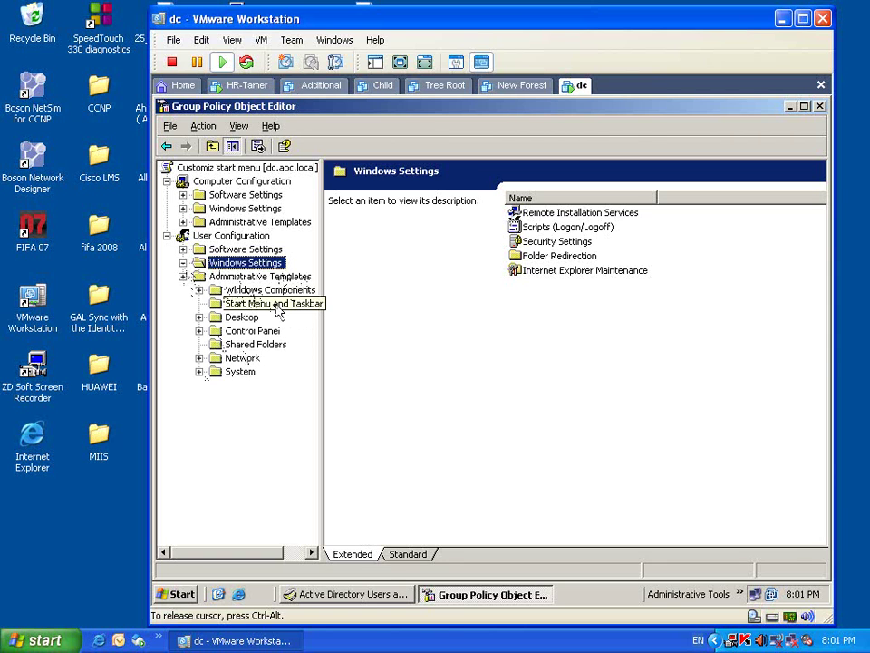
- Show Start Menu and Taskbar settings, read Remove Network Connections from Start Menu, use Standard view
left_click(280, 311)
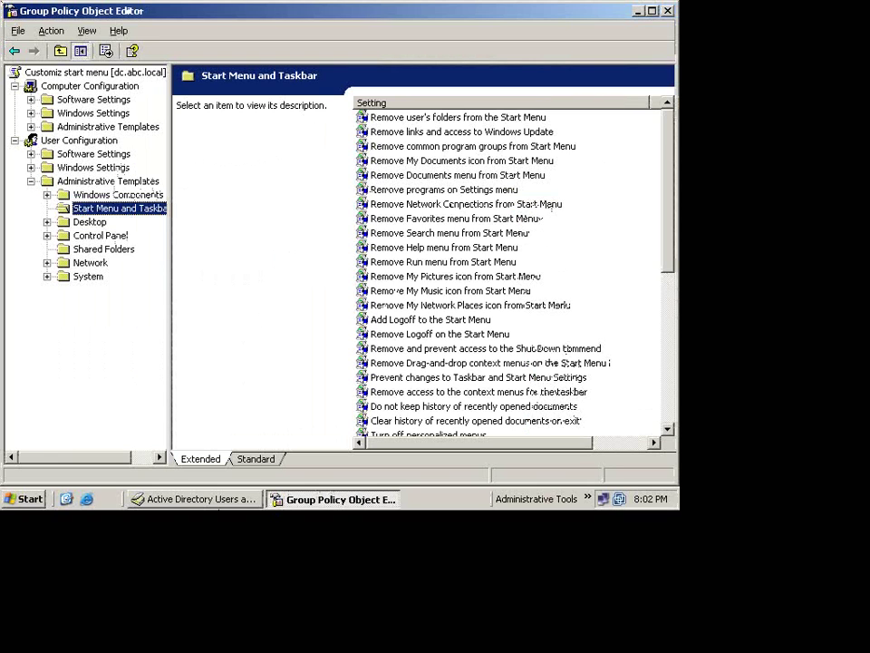
left_click(254, 462)
left_click(200, 461)
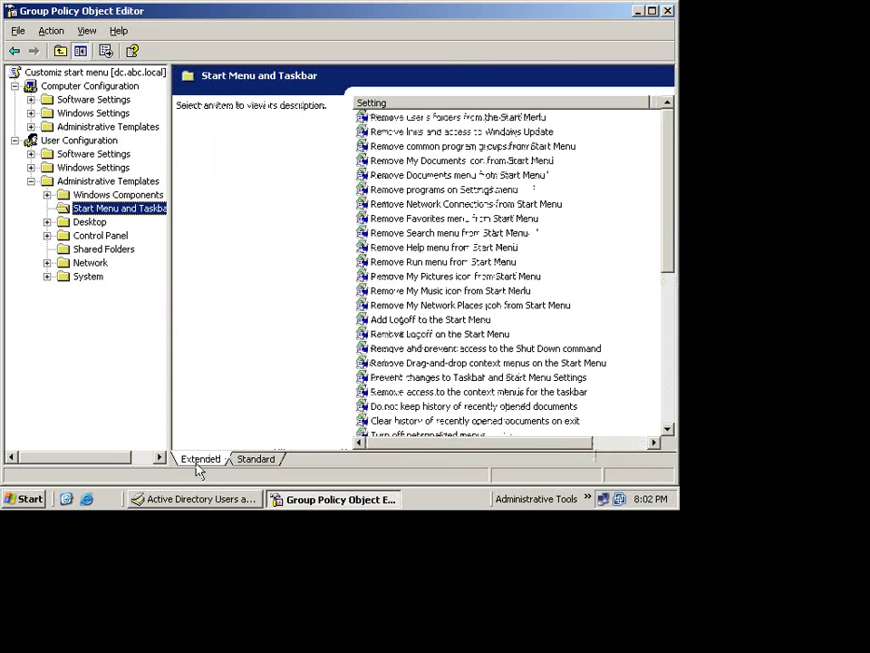
left_click(405, 206)
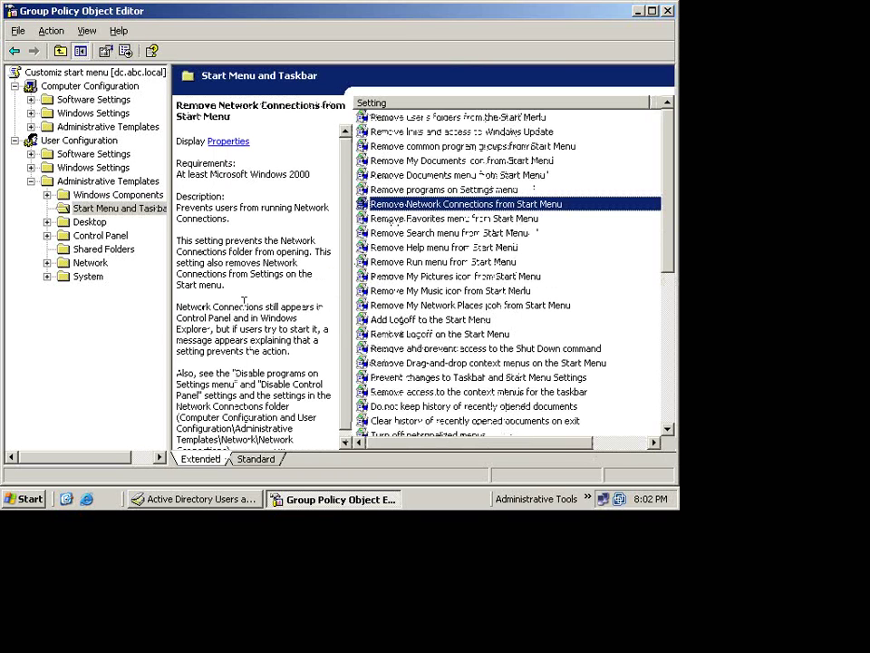
left_click(256, 461)
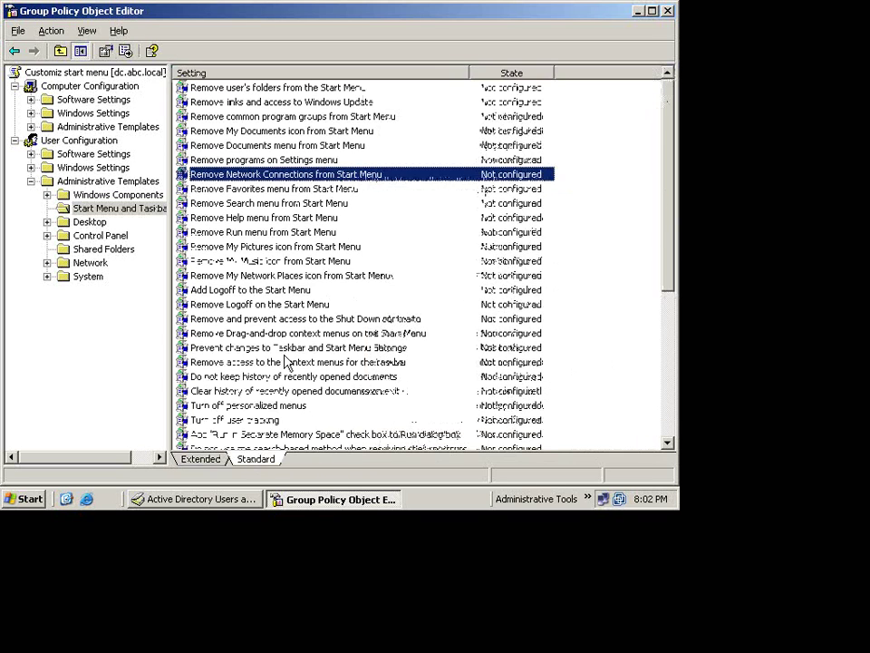
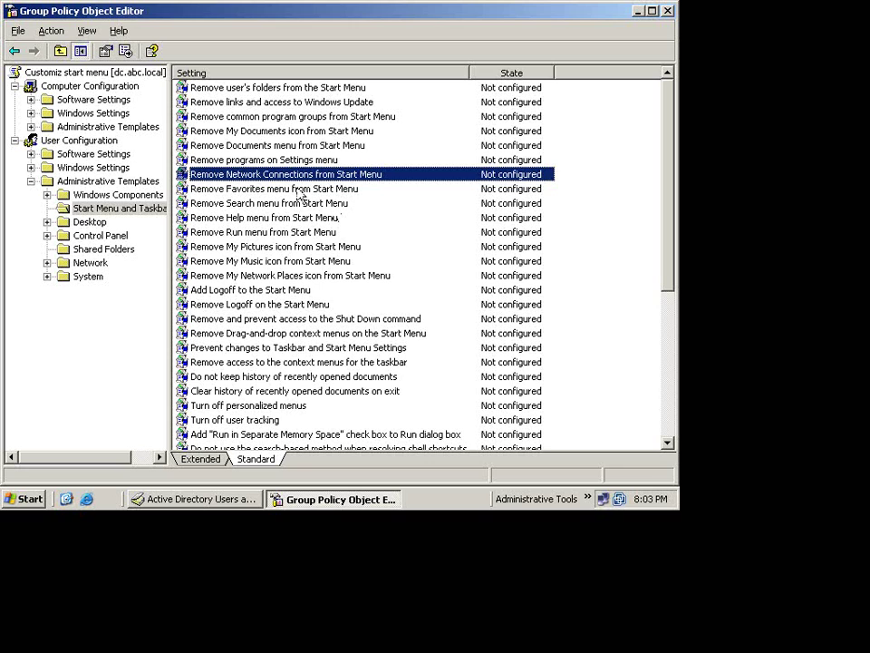
- Try the server's Run prompt, then open the Remove Run menu from Start Menu properties
left_click(252, 233)
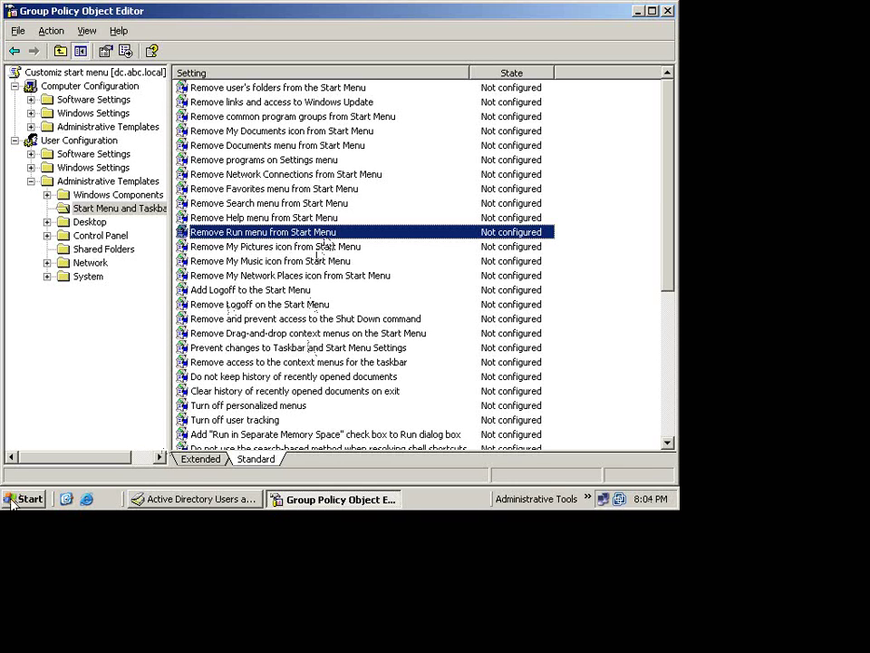
left_click(11, 503)
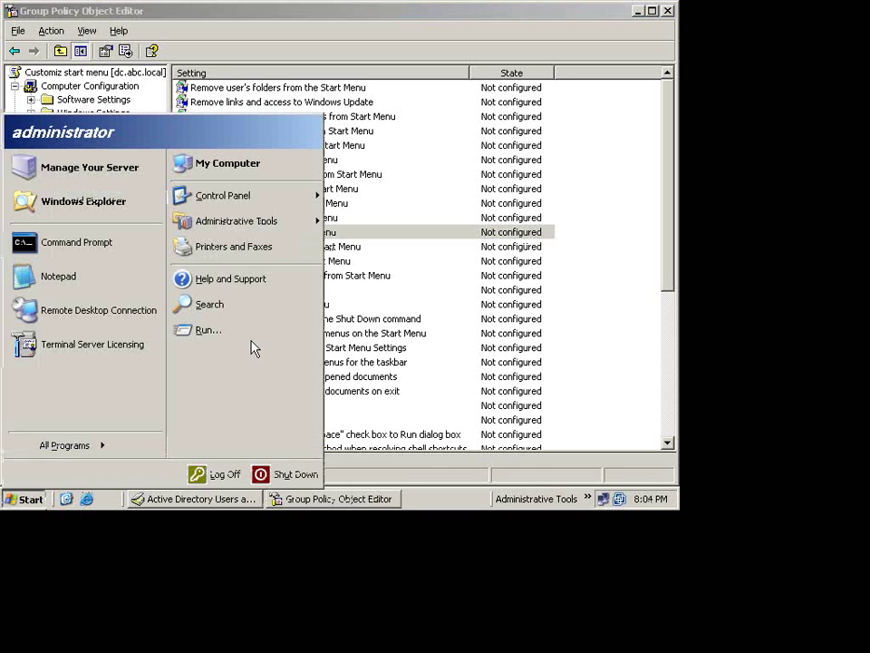
left_click(209, 330)
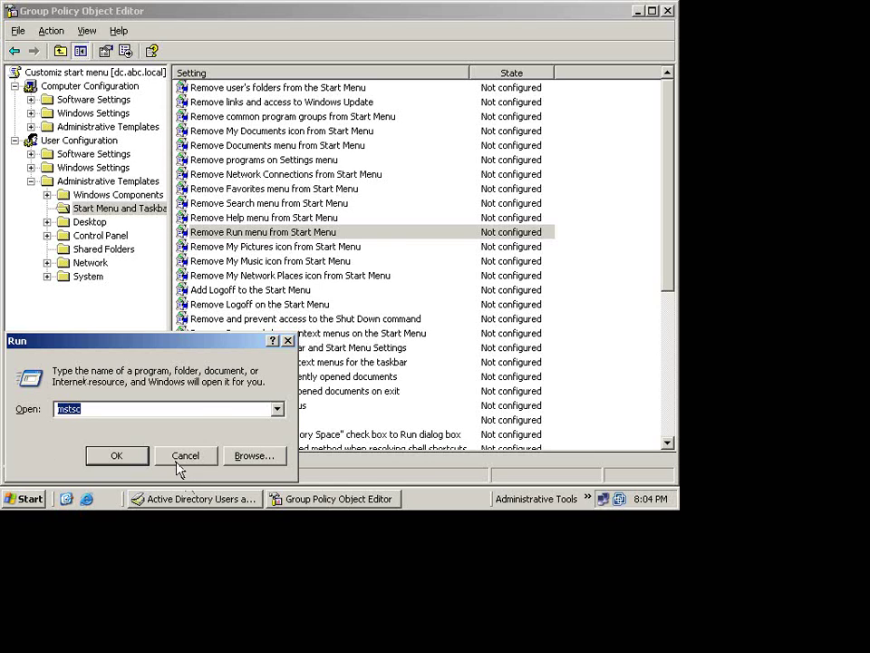
left_click(183, 458)
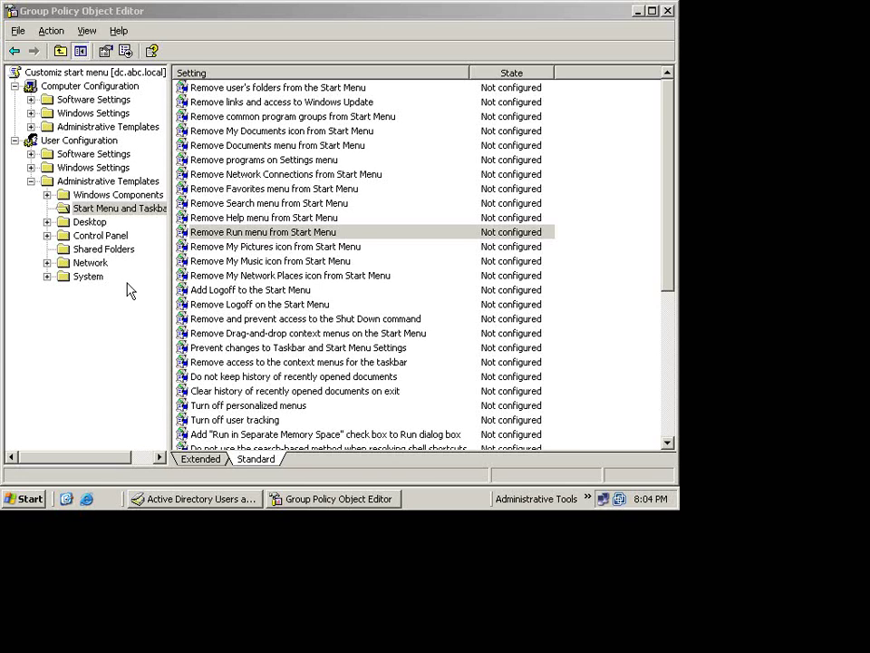
left_click(215, 236)
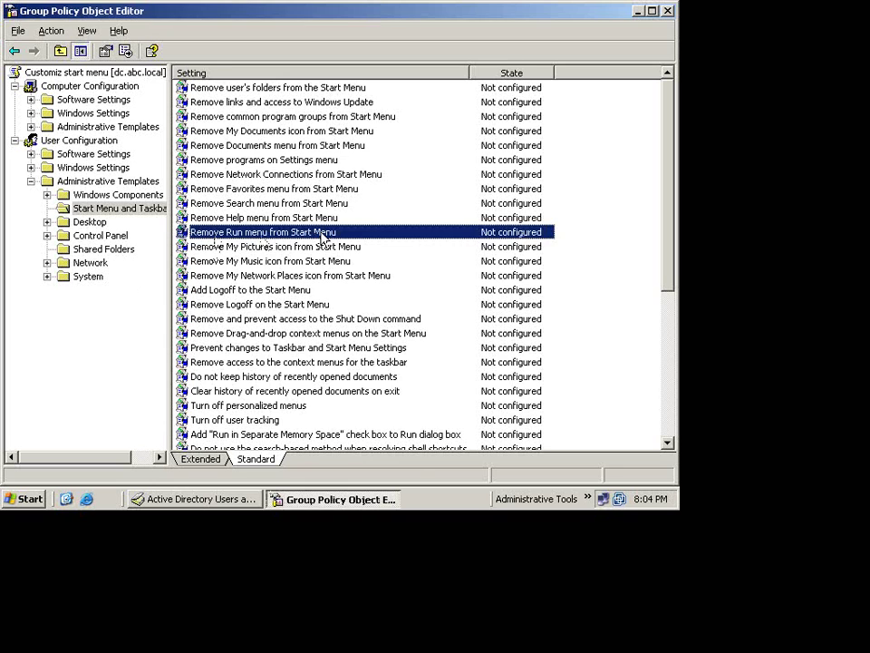
double_click(322, 237)
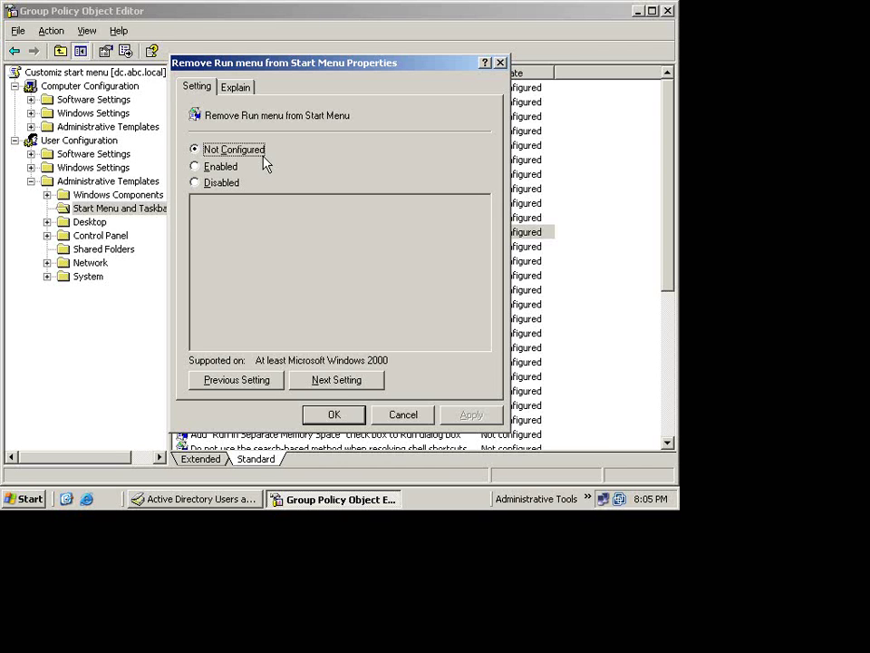
- Leave full screen and confirm the HR-Tamer client's Start menu still offers Run
key("ctrl+alt+Return")
left_click(247, 85)
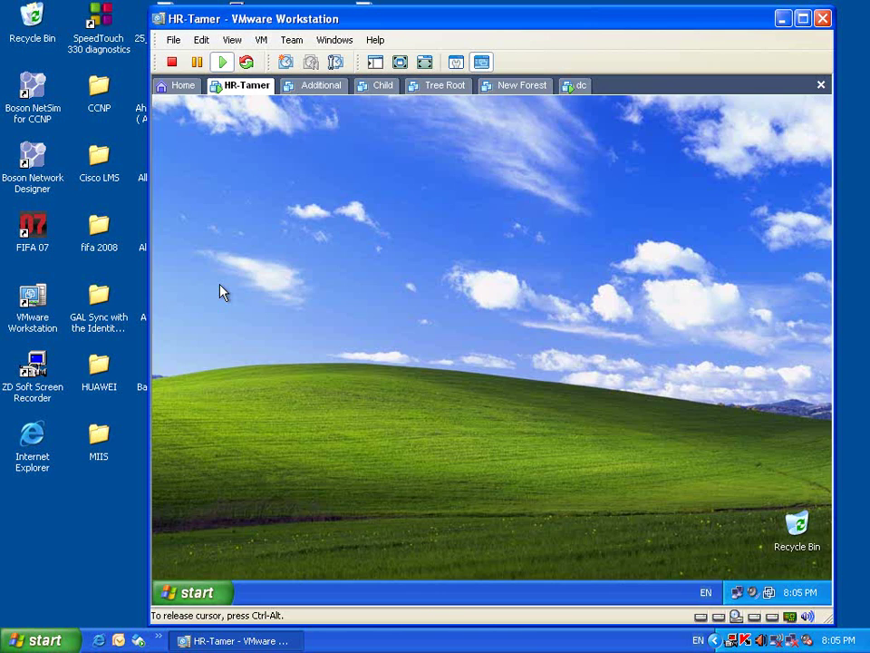
left_click(191, 593)
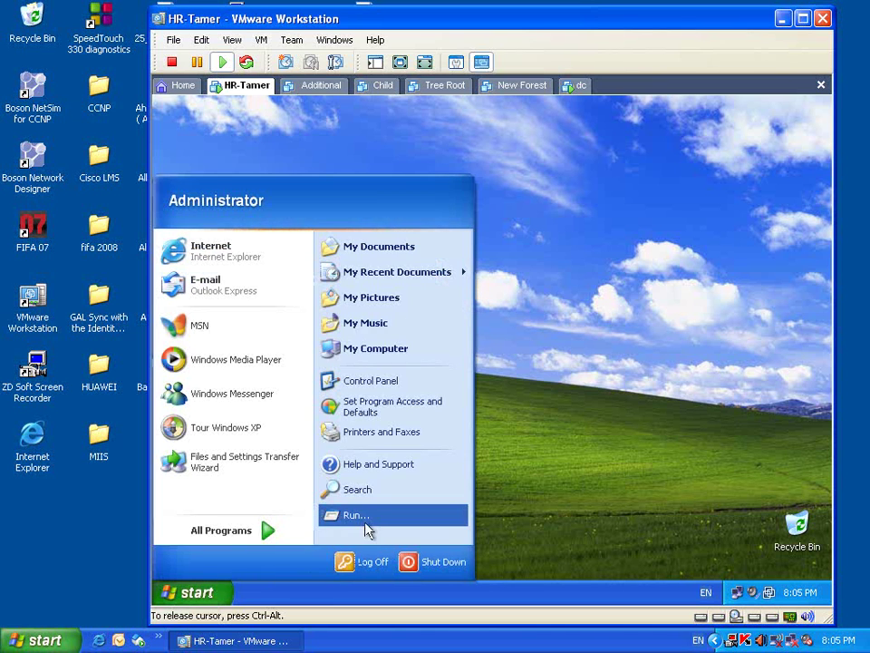
left_click(356, 515)
key("Return")
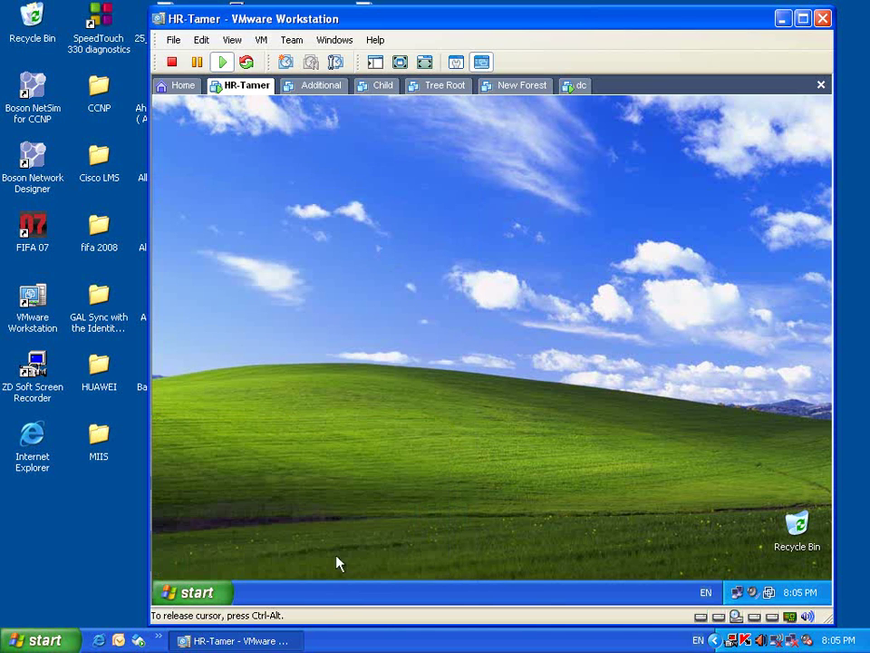
left_click(581, 86)
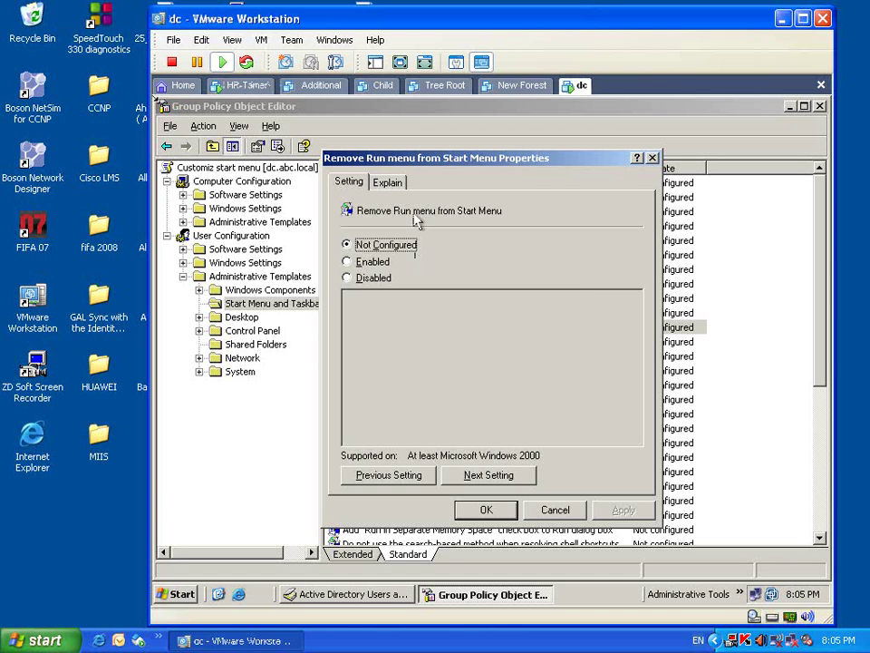
- Recheck the HR-Tamer client's Start menu, then return to the dc machine
left_click(239, 86)
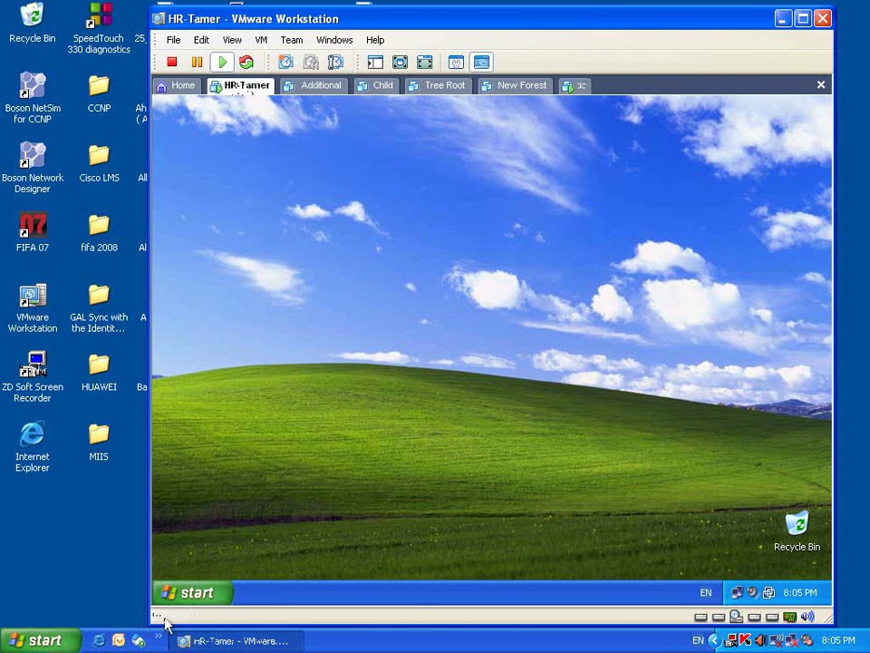
left_click(192, 592)
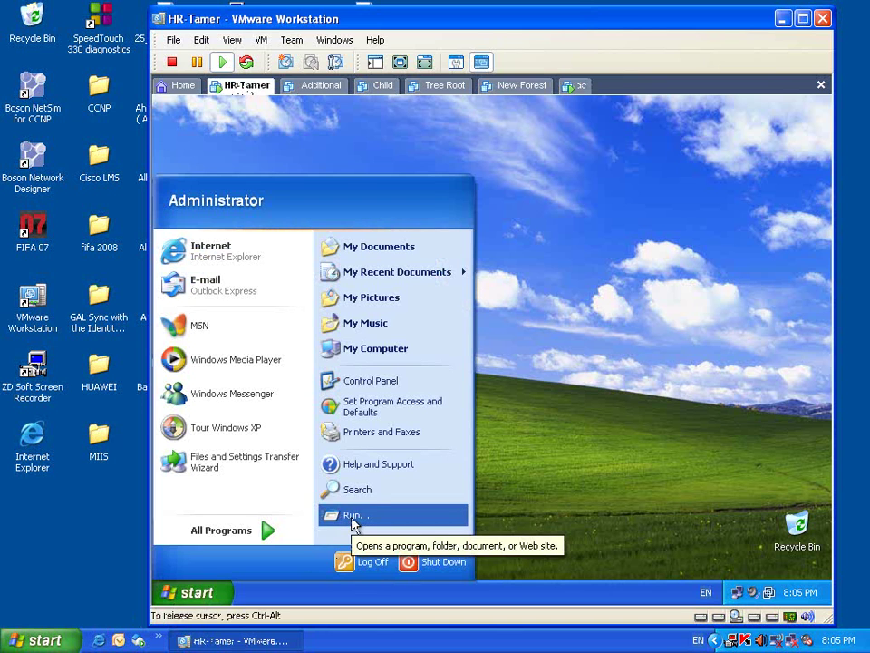
left_click(362, 131)
left_click(579, 86)
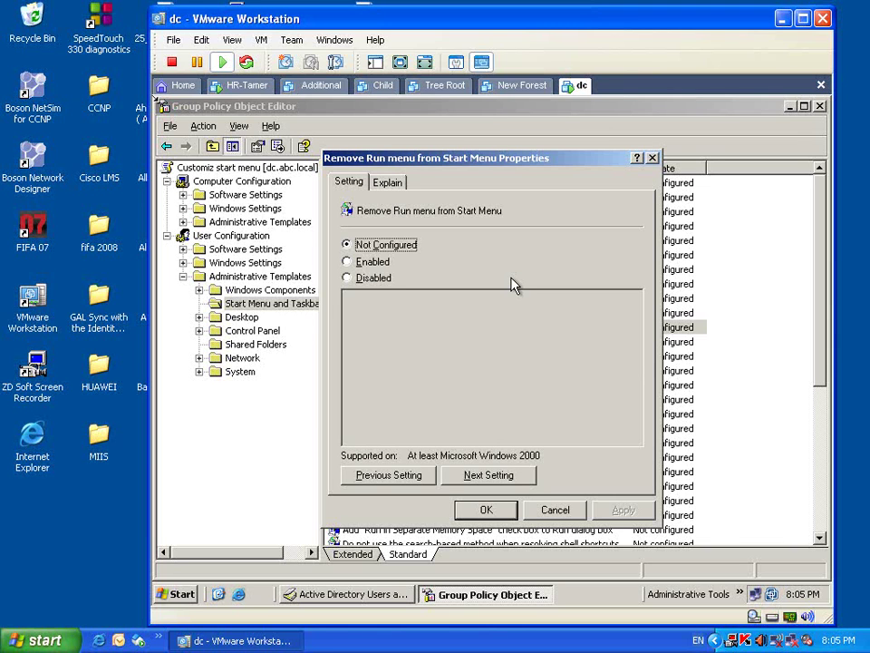
- Set Remove Run menu from Start Menu to Enabled and apply it
left_click(348, 262)
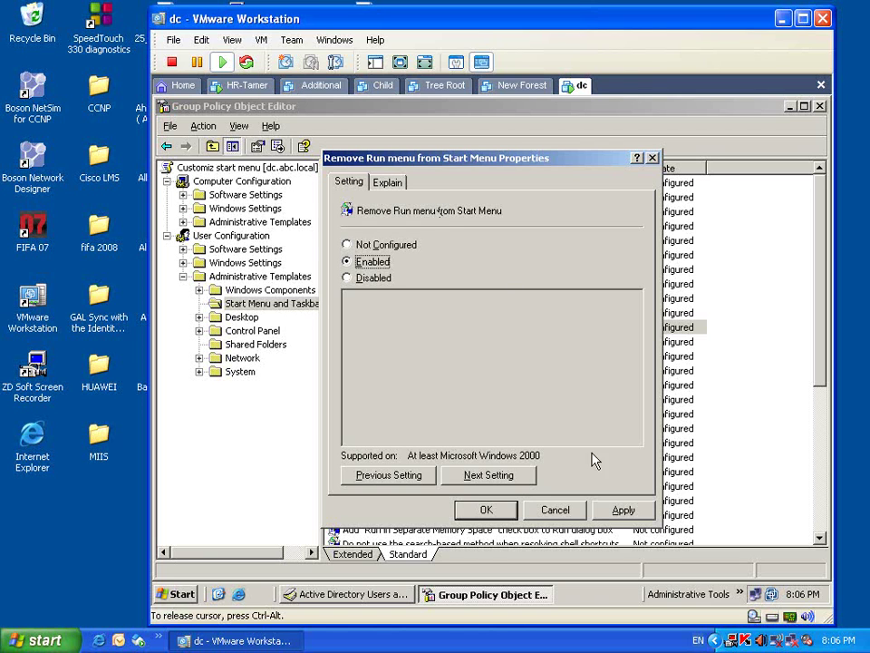
left_click(625, 511)
left_click(506, 510)
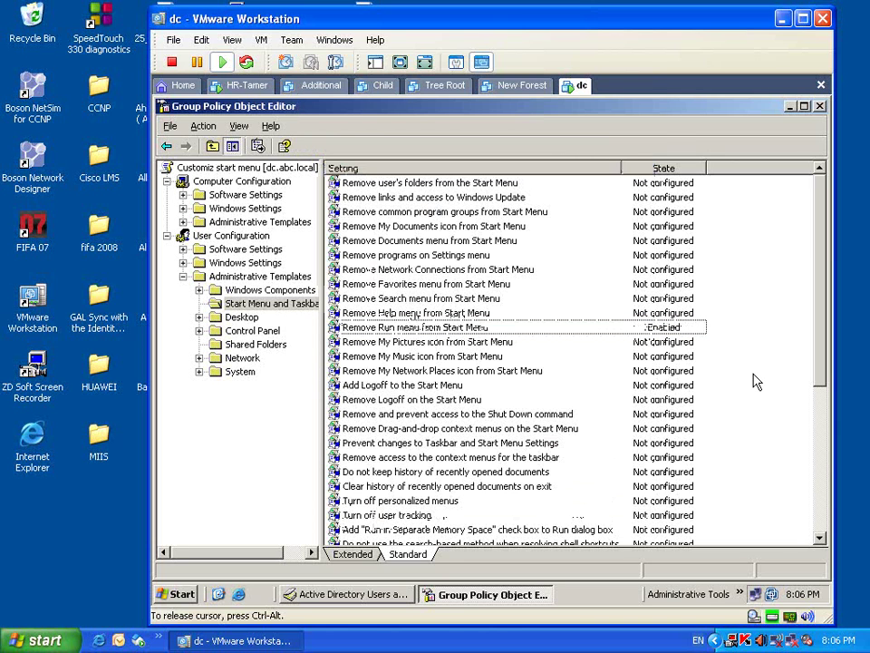
left_click(239, 86)
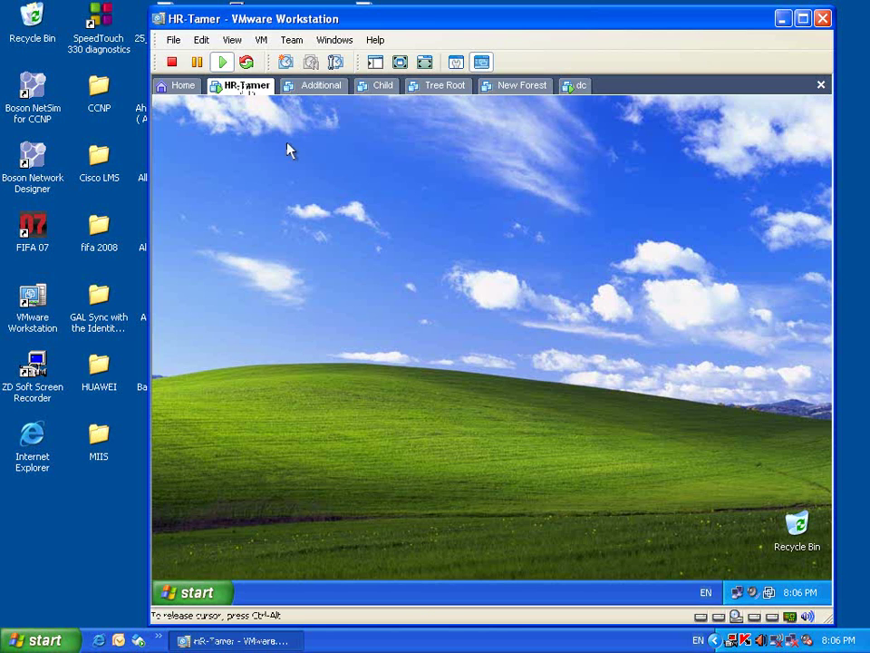
left_click(573, 86)
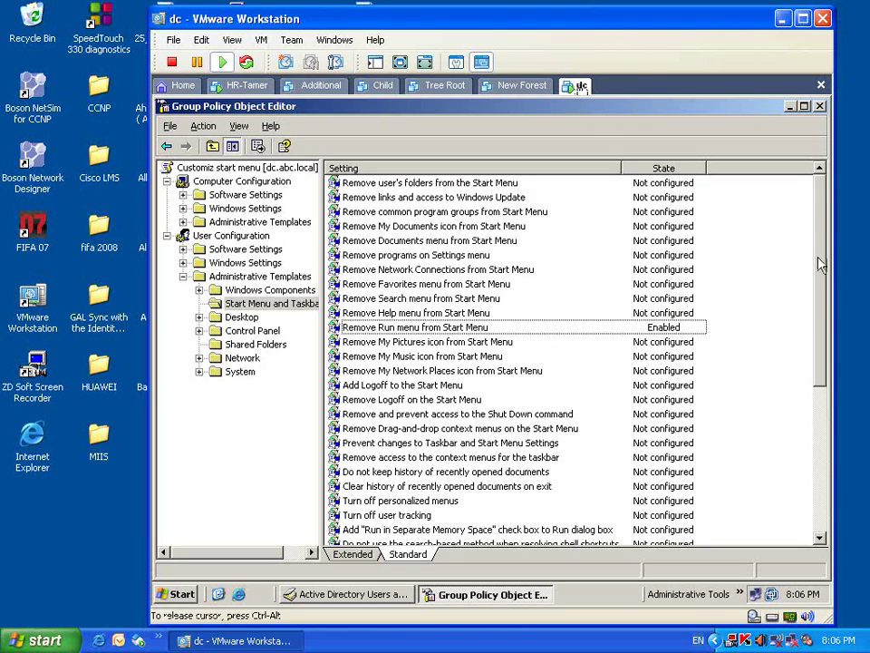
- Close the policy editor and HR Properties, then show the HR-Tamer client's Start menu
left_click(820, 106)
left_click(493, 505)
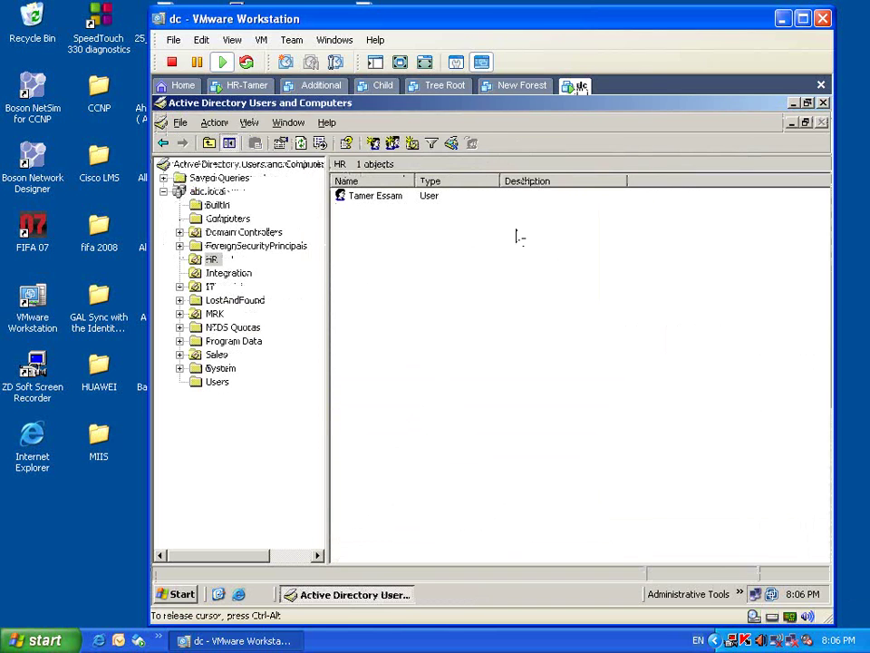
left_click(238, 87)
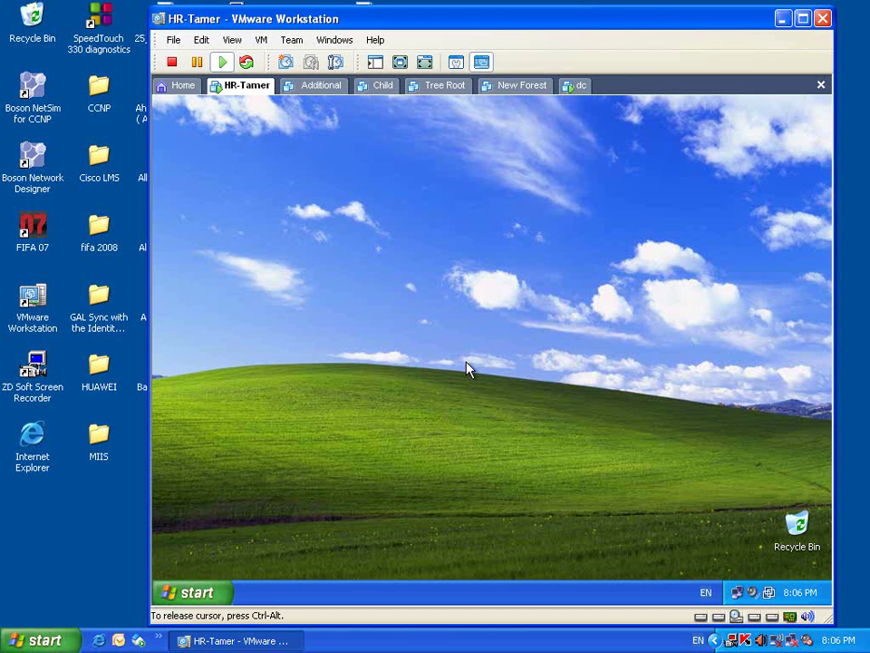
left_click(200, 598)
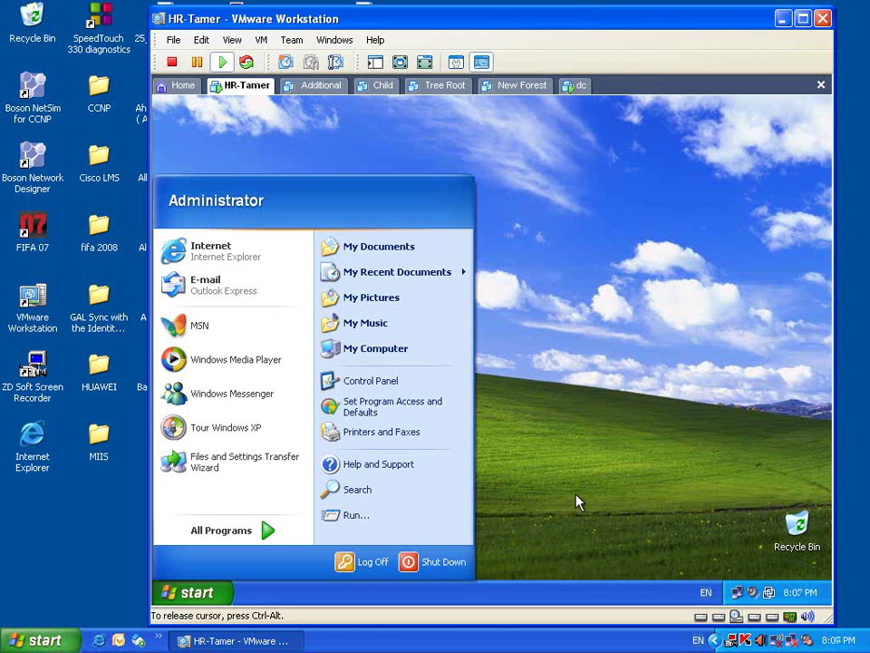
- Log the administrator off the XP client and sign in with the HR domain user's credentials
left_click(363, 563)
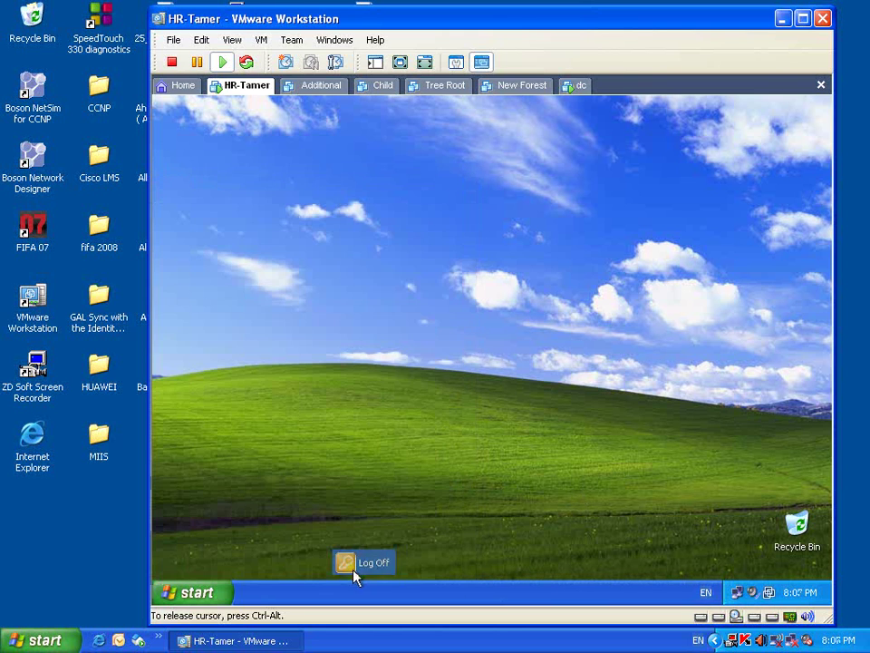
left_click(460, 370)
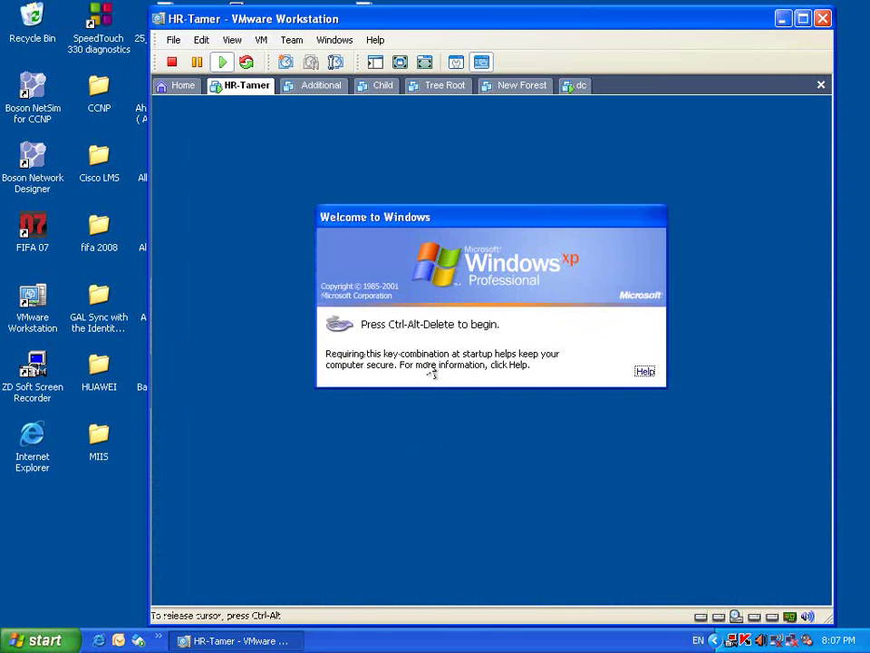
key("ctrl+alt+Insert")
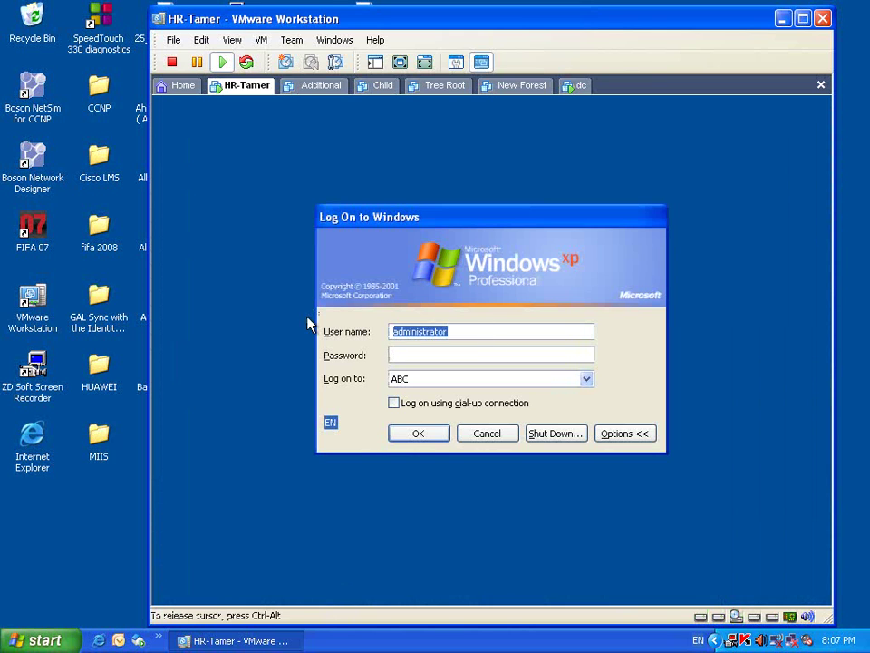
type("tame")
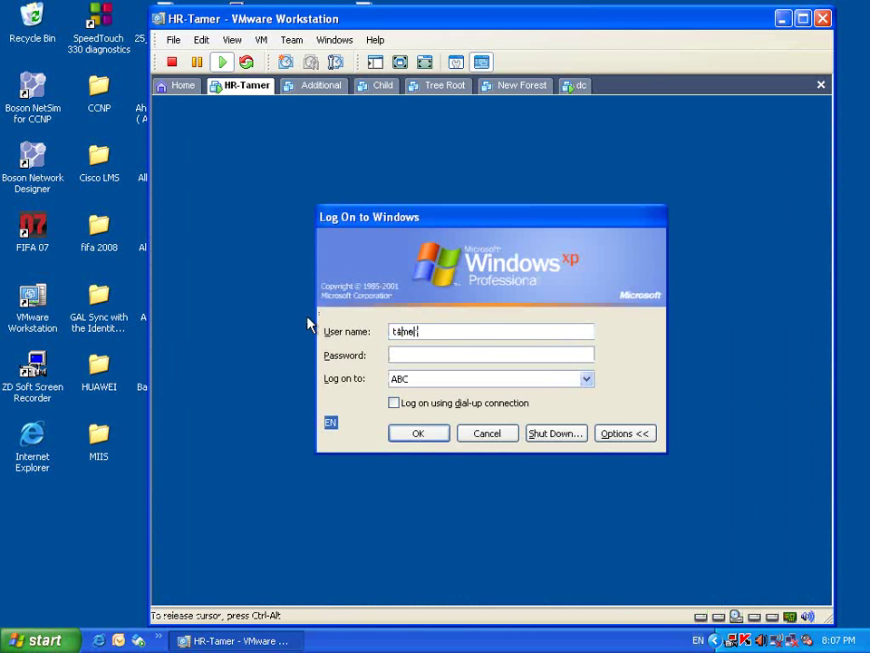
type("\\ebs")
type("sam")
key("Tab")
type("p@ssw0rd1")
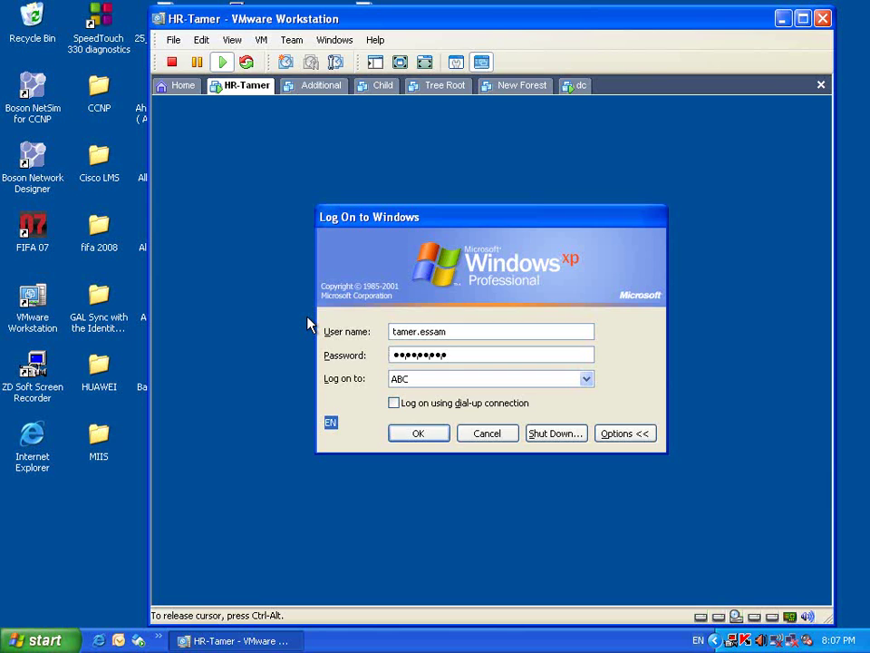
key("Return")
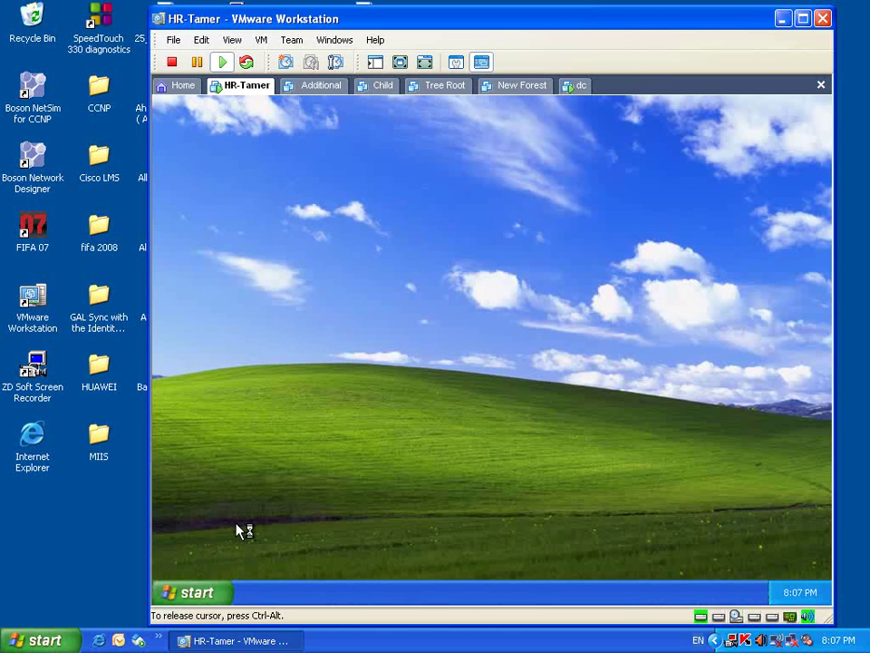
- Switch the HR user's taskbar to the newer XP Start menu style
left_click(203, 594)
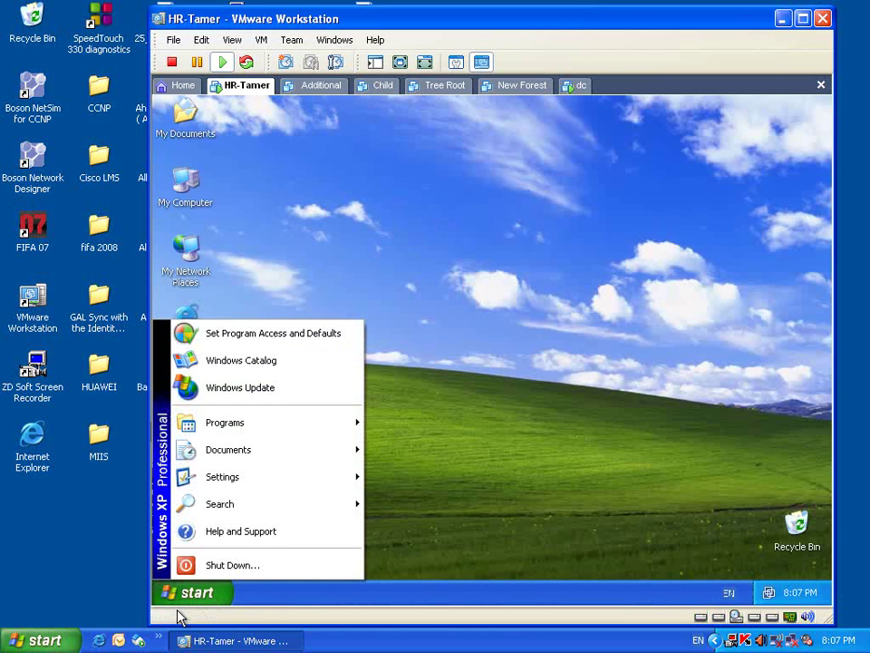
left_click(185, 598)
right_click(186, 601)
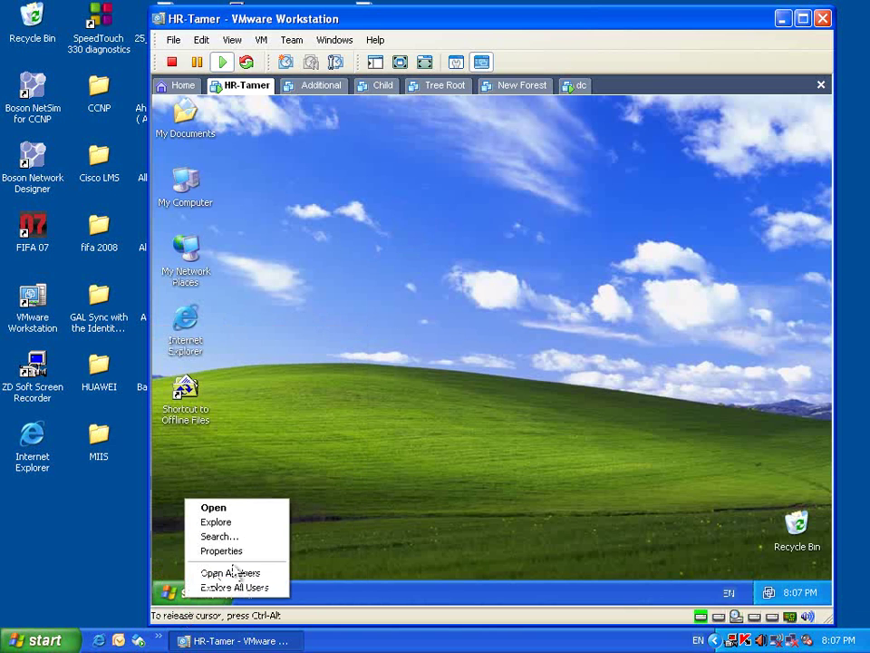
left_click(239, 551)
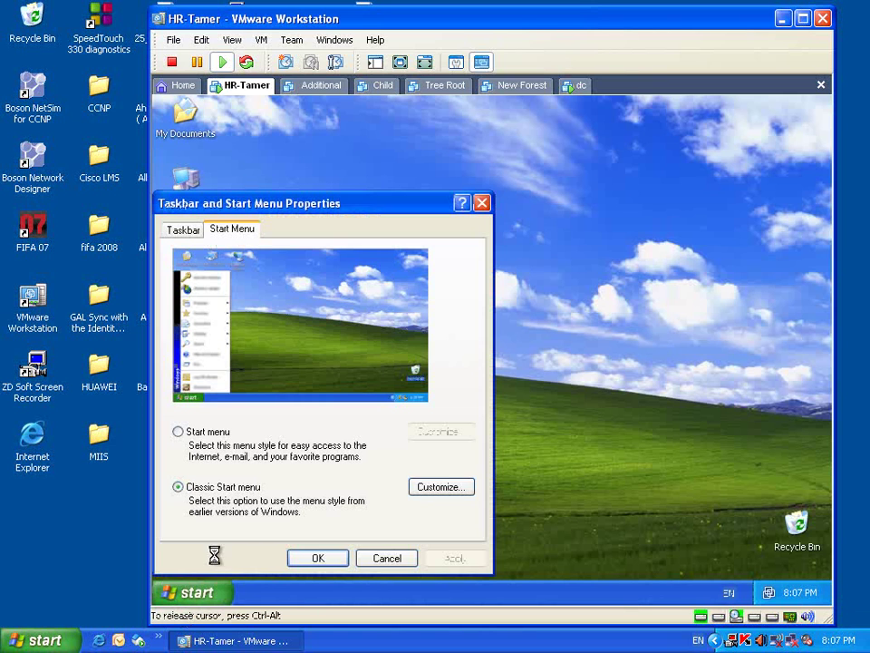
left_click(179, 432)
left_click(316, 557)
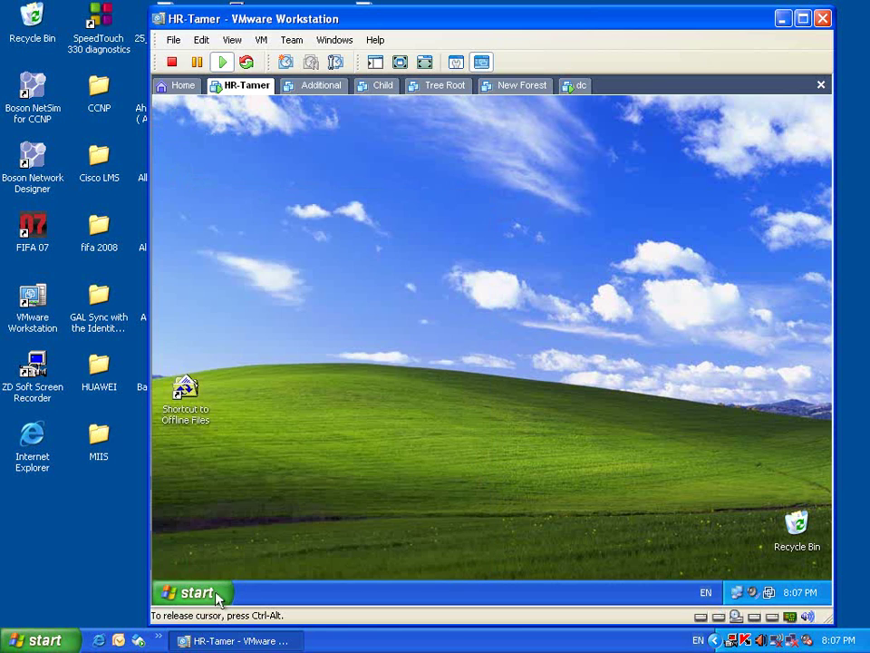
- Check the new Start menu, then dismiss the Restrictions error
left_click(218, 593)
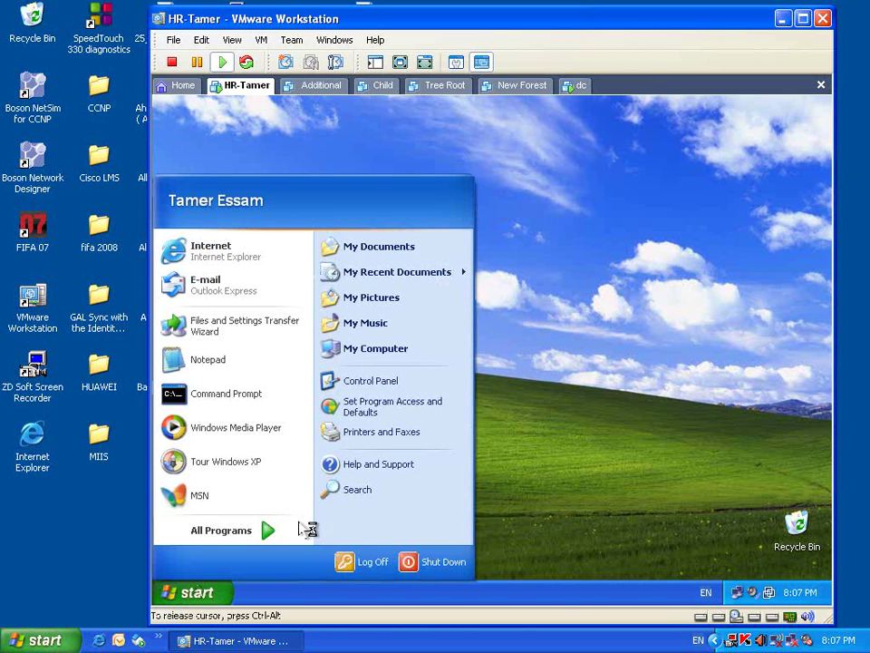
left_click(559, 412)
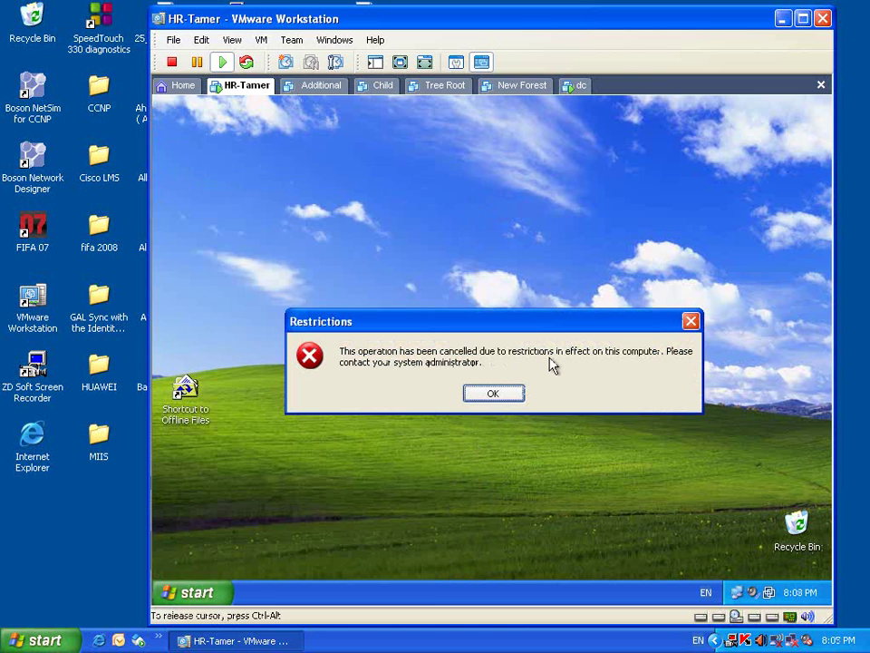
left_click(504, 398)
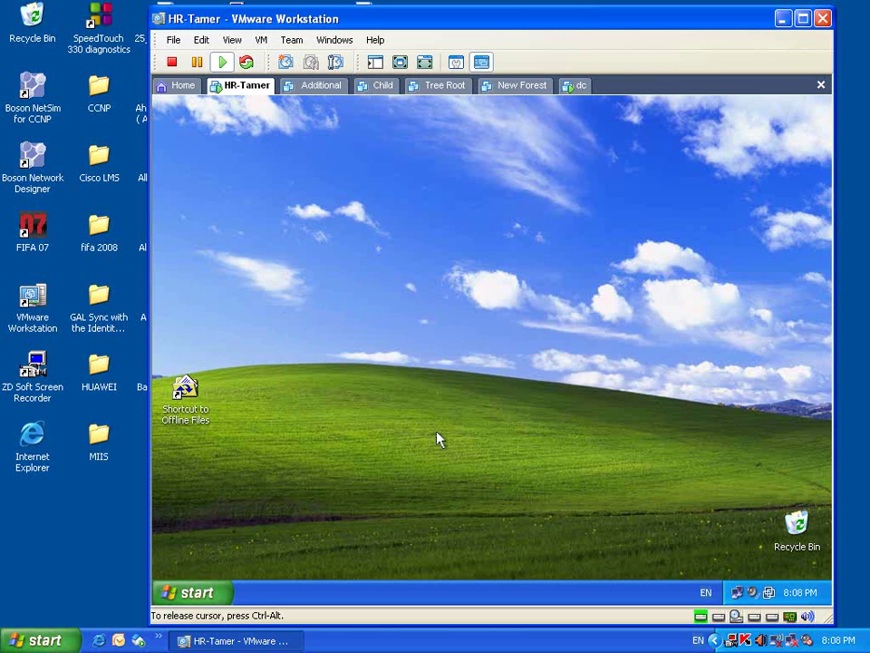
- Select the HR unit on the dc, then recheck the HR client's Start menu
left_click(580, 87)
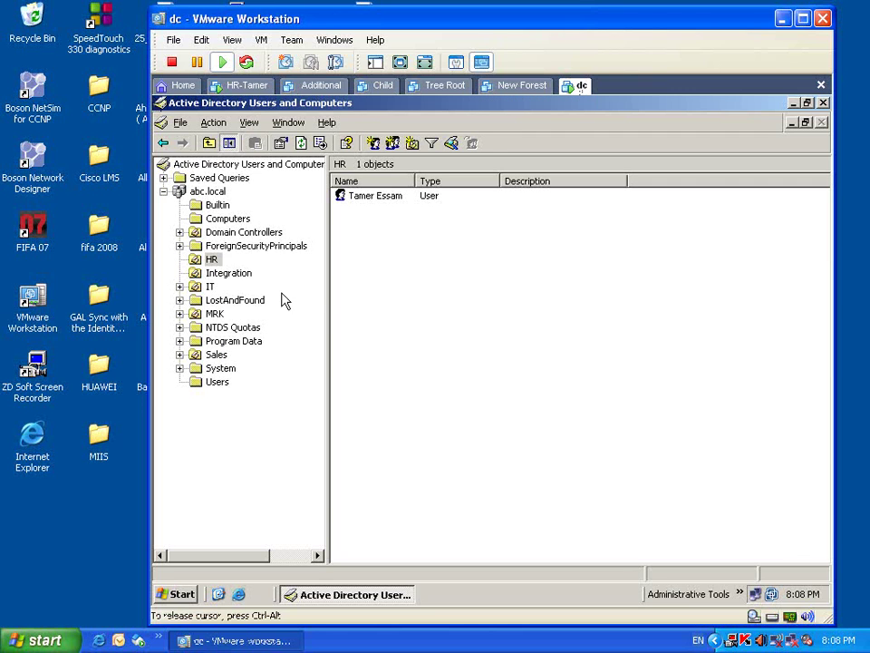
left_click(210, 260)
right_click(210, 261)
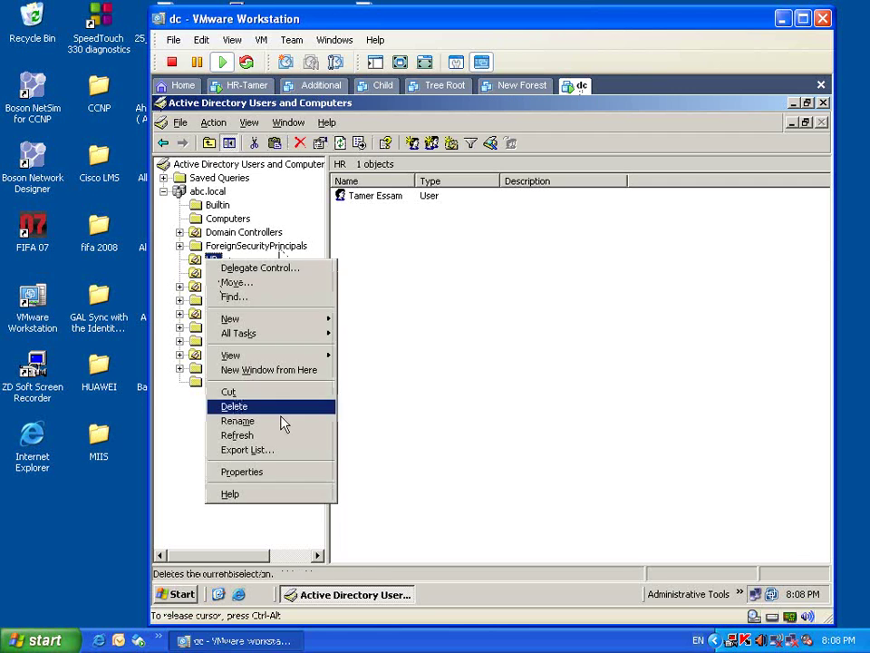
left_click(438, 381)
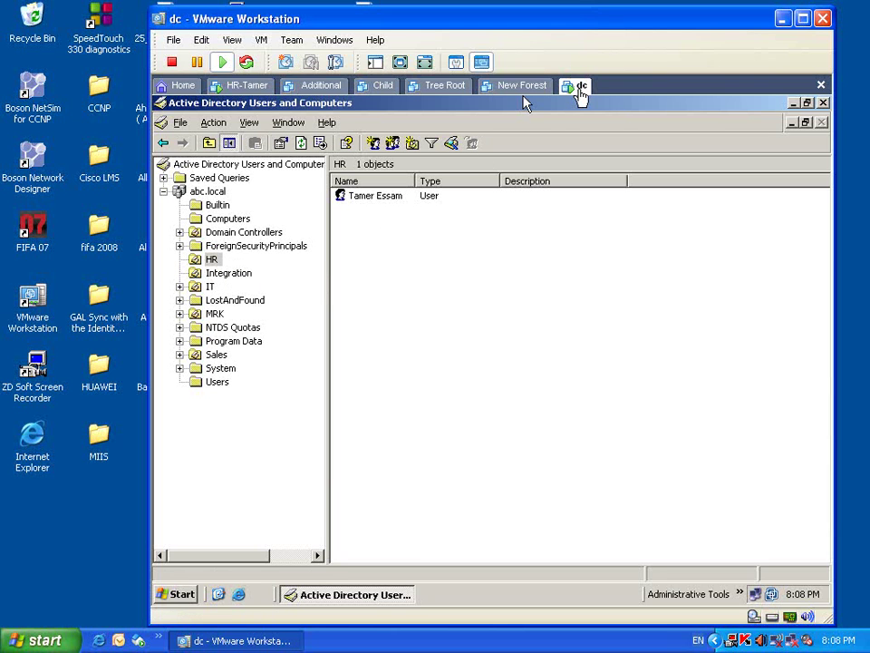
left_click(246, 86)
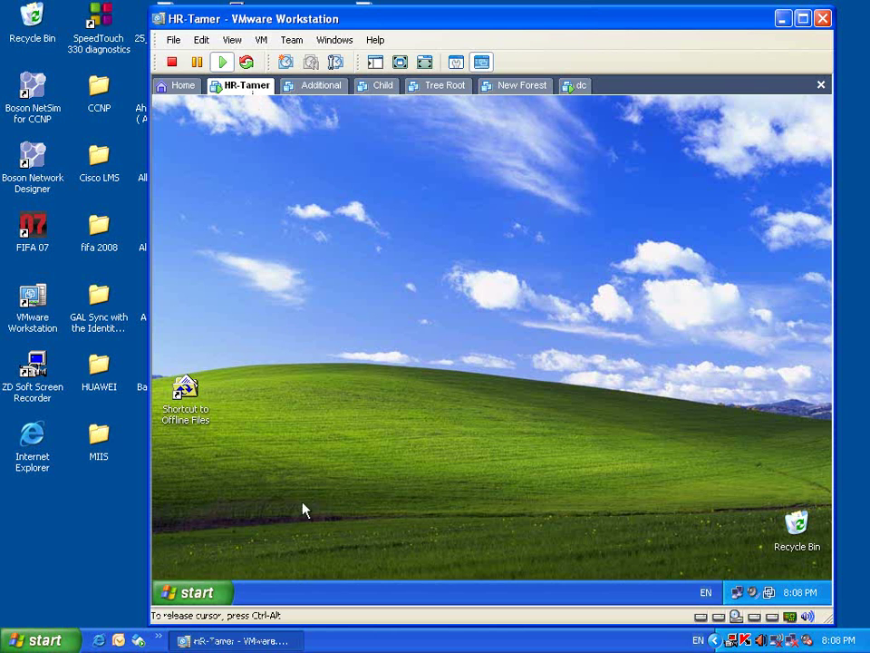
left_click(203, 595)
left_click(639, 260)
- Open the HR unit's Properties on its Group Policy tab
left_click(578, 85)
left_click(212, 260)
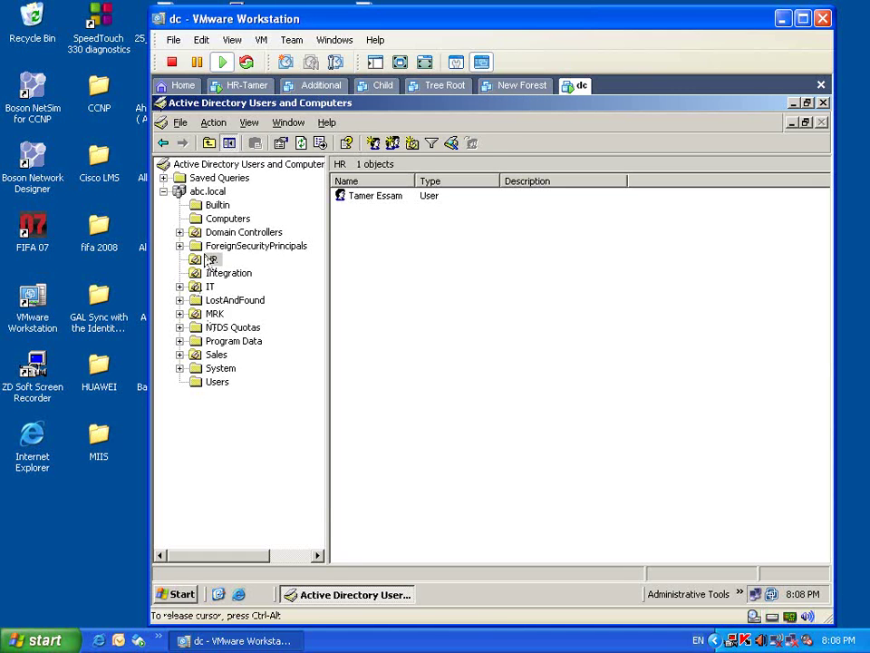
right_click(208, 260)
left_click(301, 474)
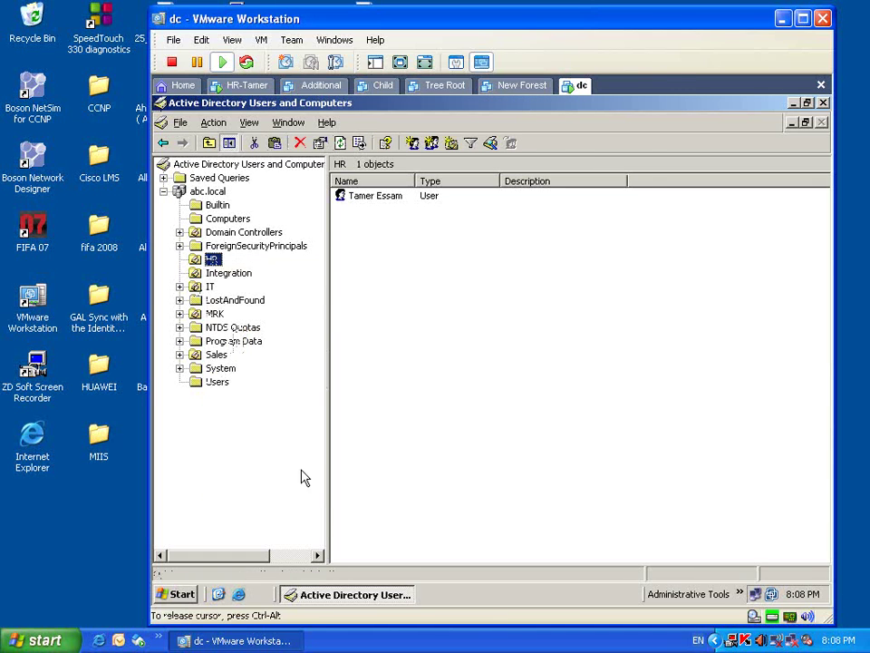
left_click(557, 175)
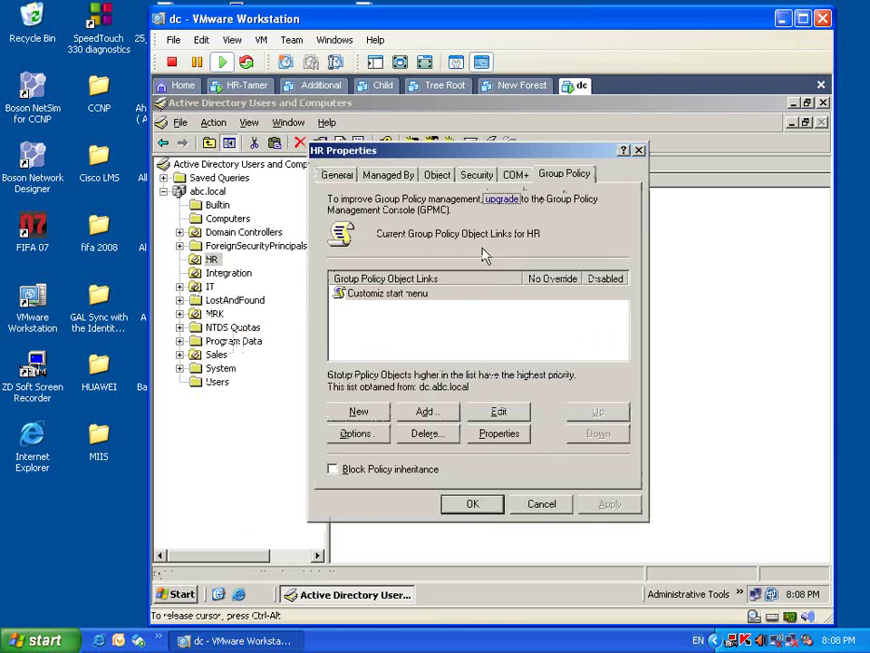
- Edit the Customiz start menu GPO and list its user Start Menu and Taskbar policies
left_click(426, 295)
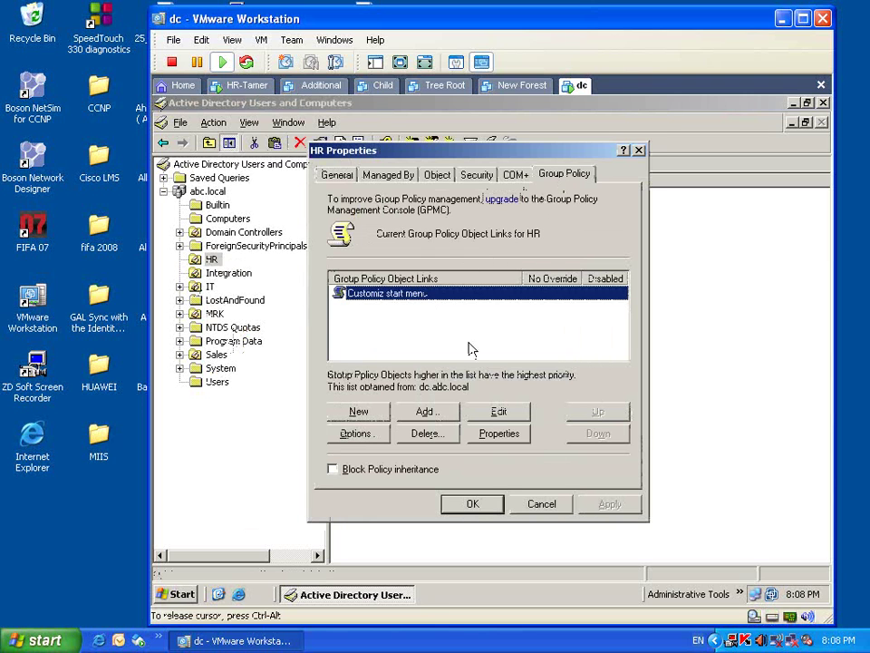
left_click(517, 417)
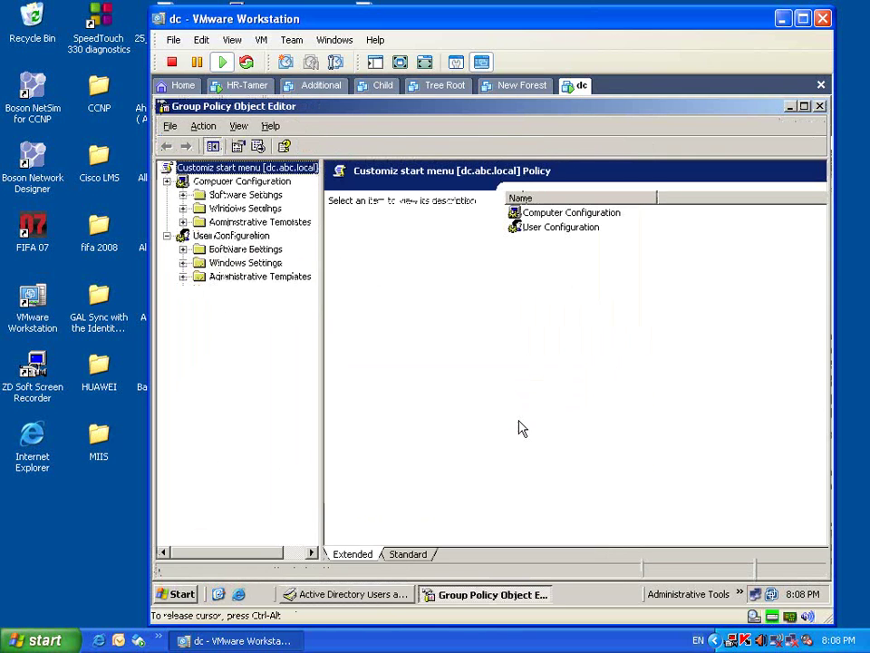
left_click(230, 235)
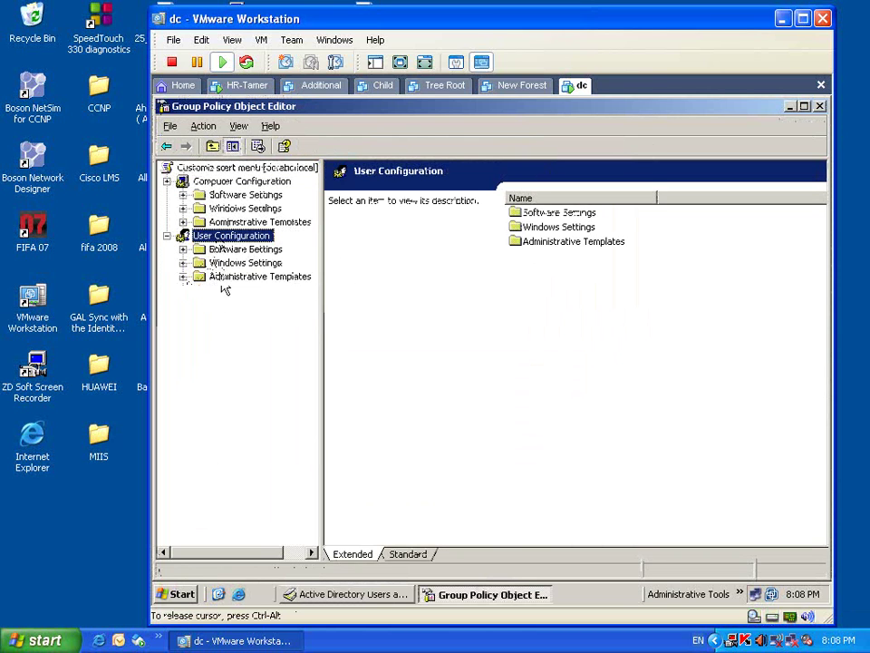
left_click(194, 278)
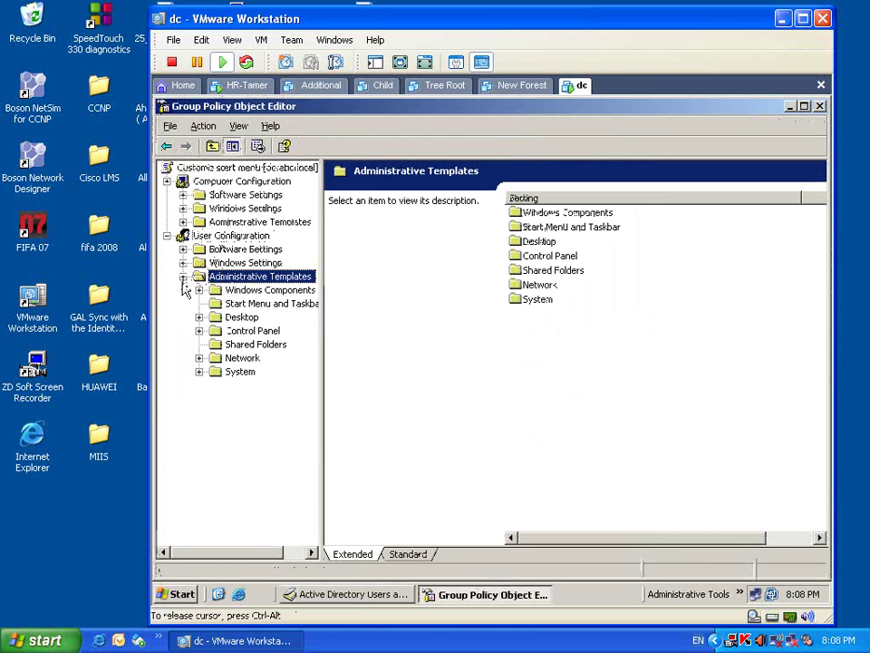
left_click(238, 305)
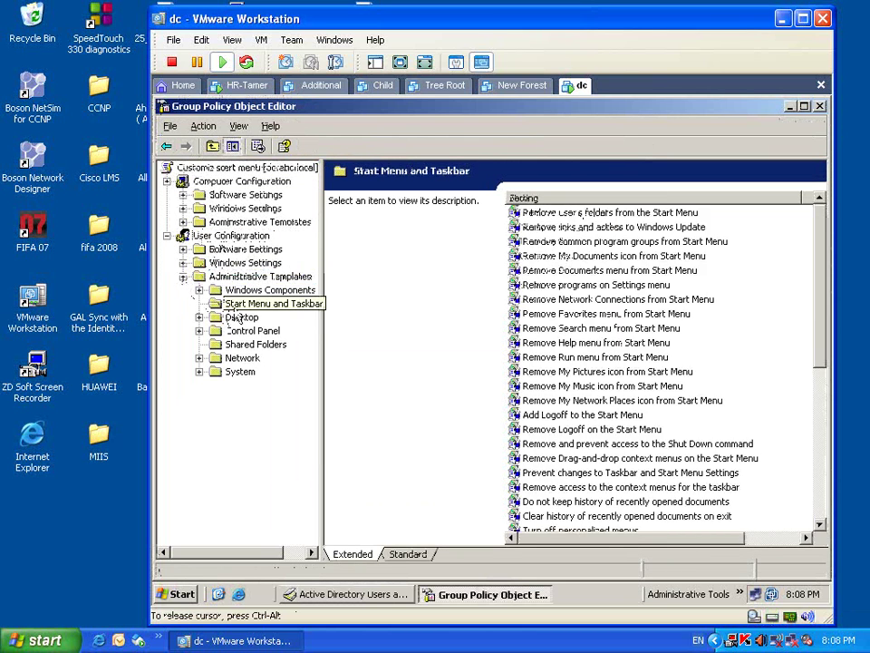
left_click(408, 554)
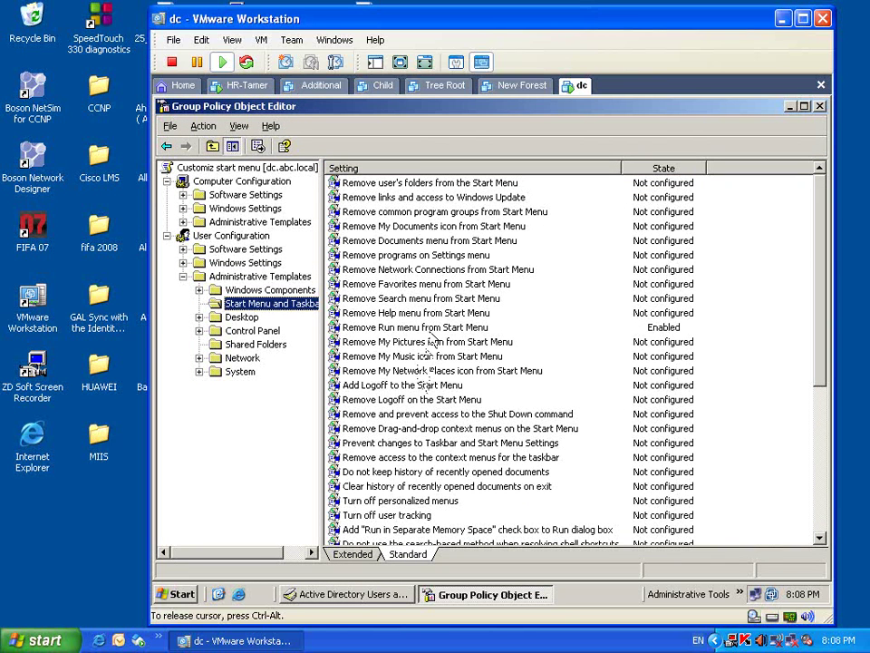
- Enable Remove Help menu and Remove Search menu from Start Menu
left_click(422, 317)
double_click(423, 324)
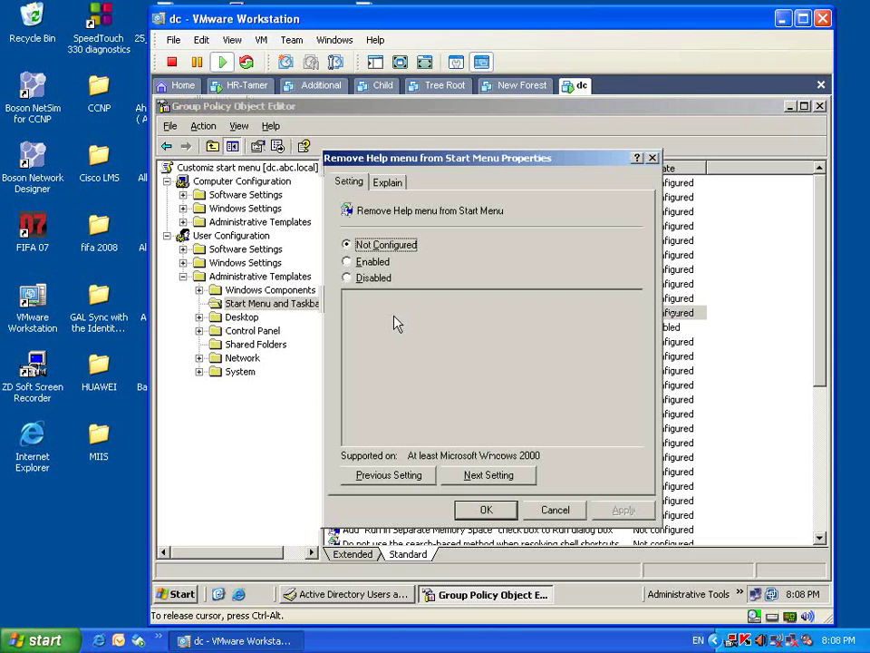
left_click(367, 261)
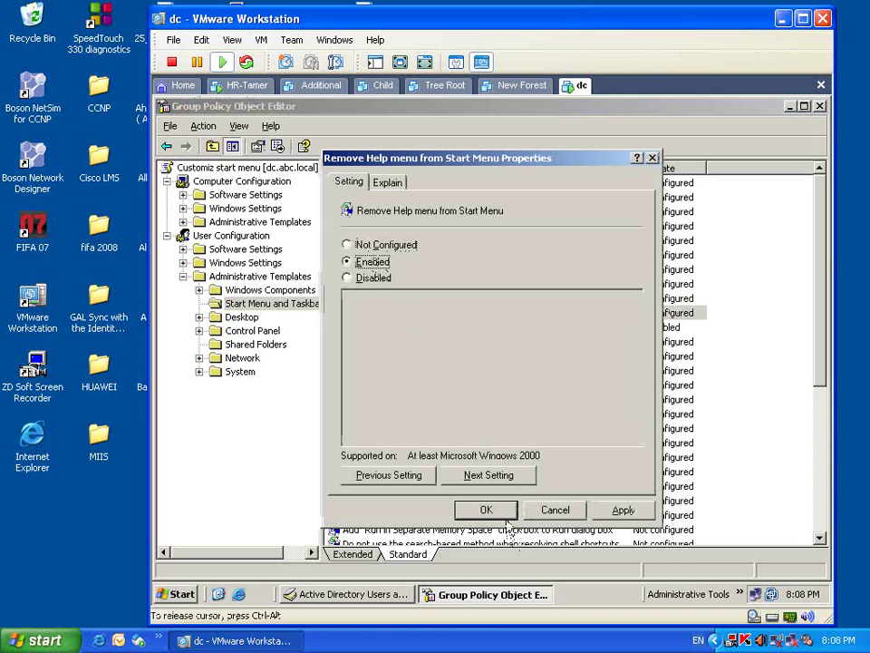
left_click(500, 509)
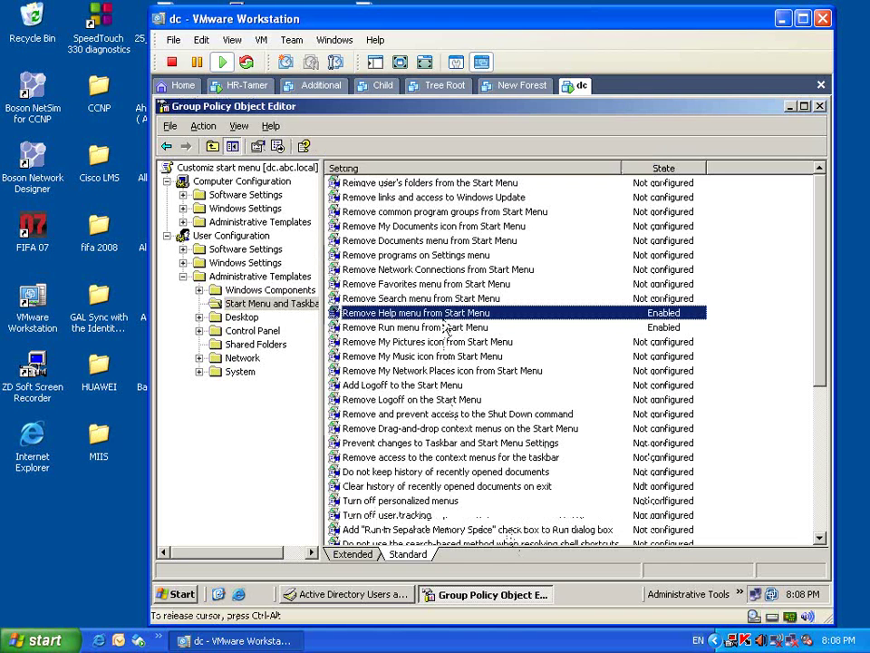
left_click(445, 301)
double_click(444, 309)
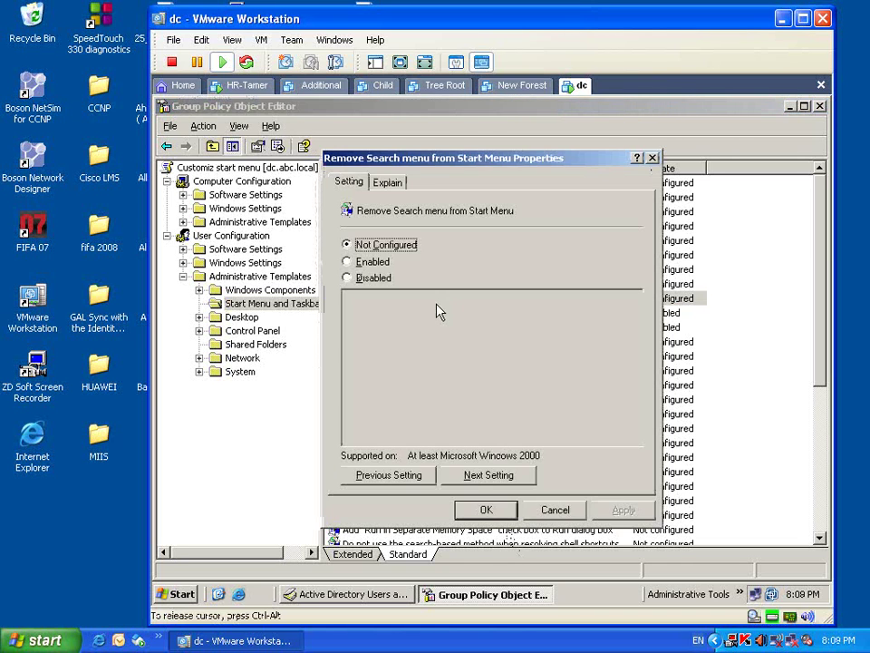
key("alt+e")
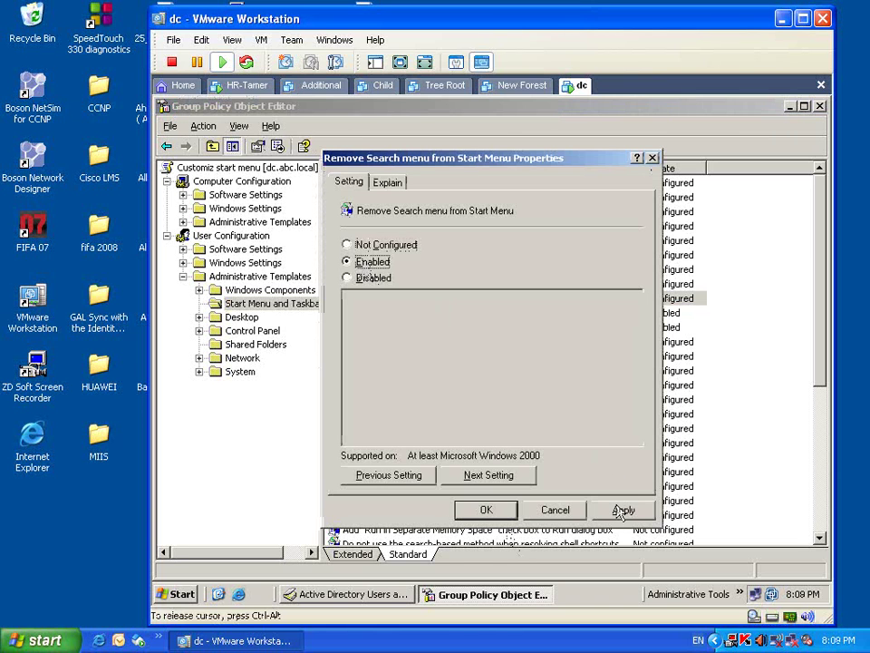
left_click(487, 509)
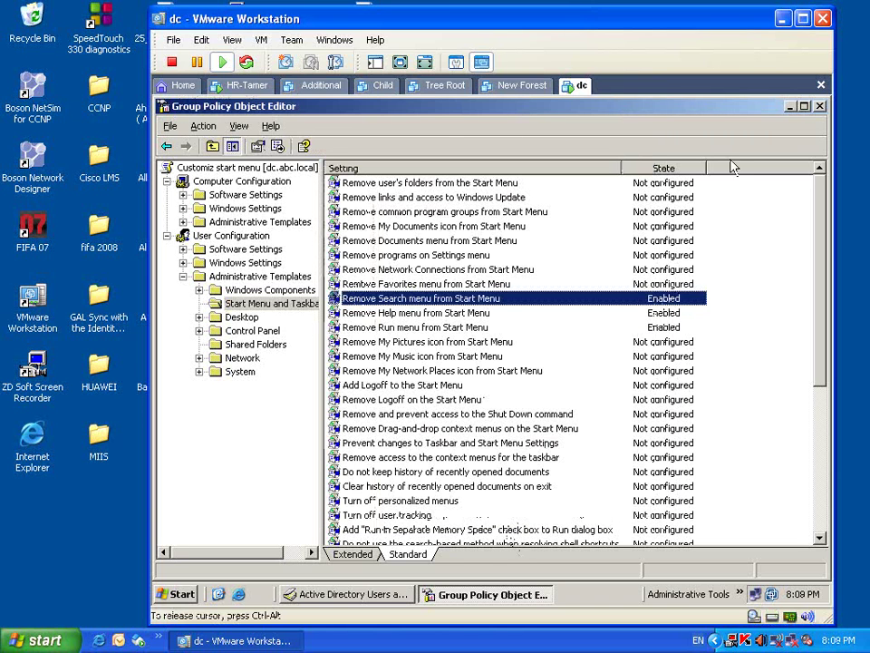
- Close the editor and HR Properties, then log the HR user off the client
left_click(818, 109)
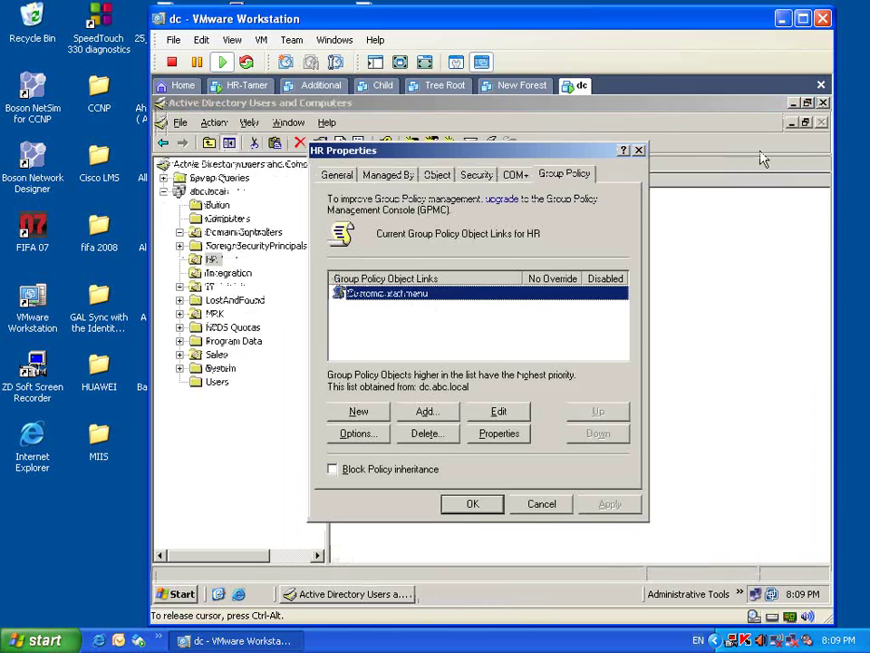
left_click(468, 503)
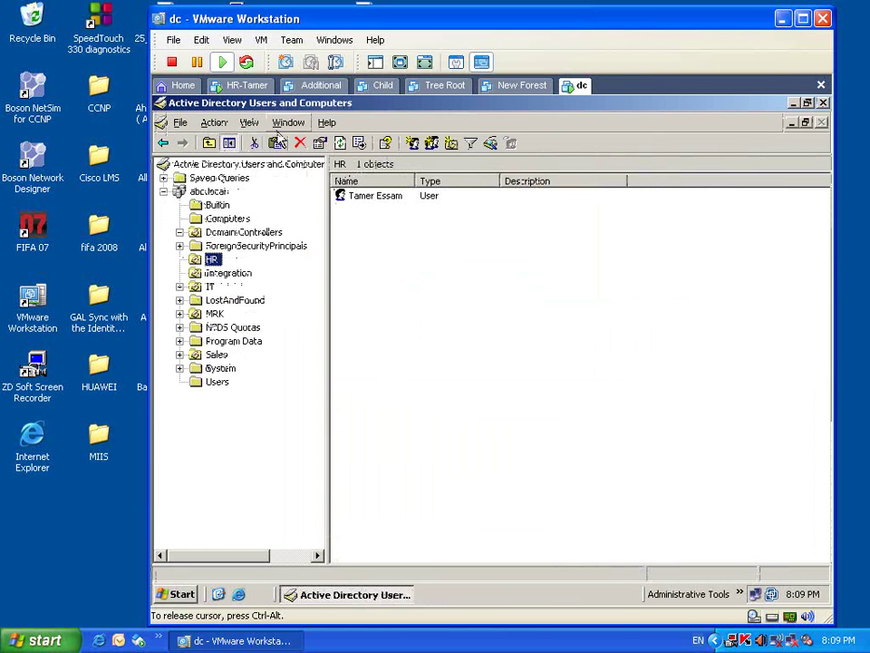
left_click(247, 87)
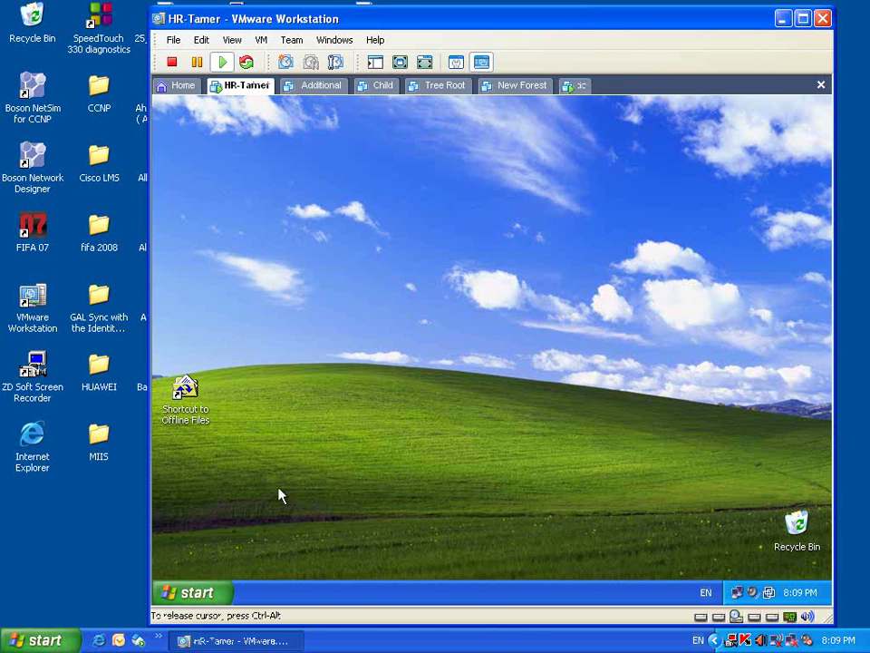
left_click(215, 593)
left_click(369, 571)
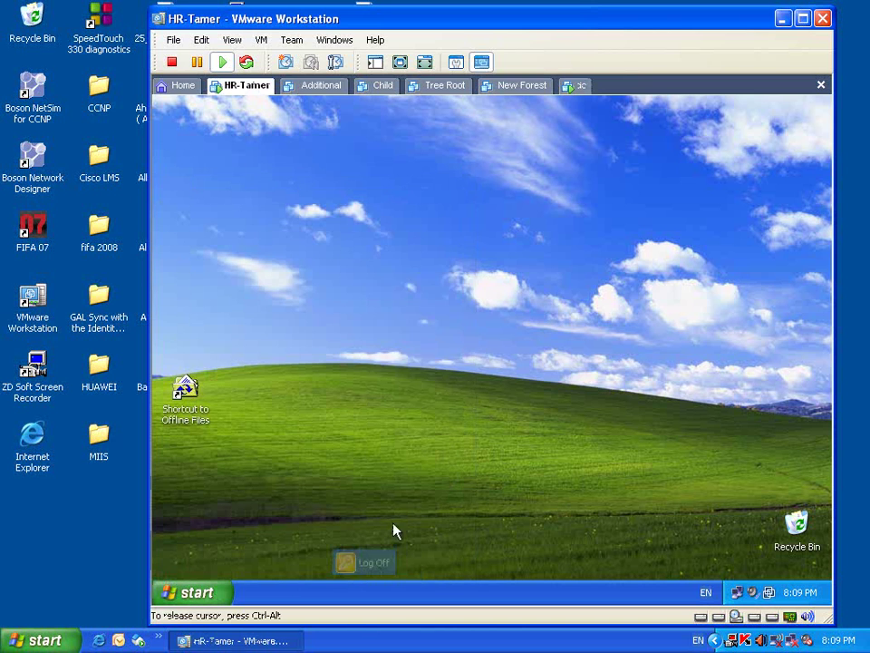
left_click(459, 370)
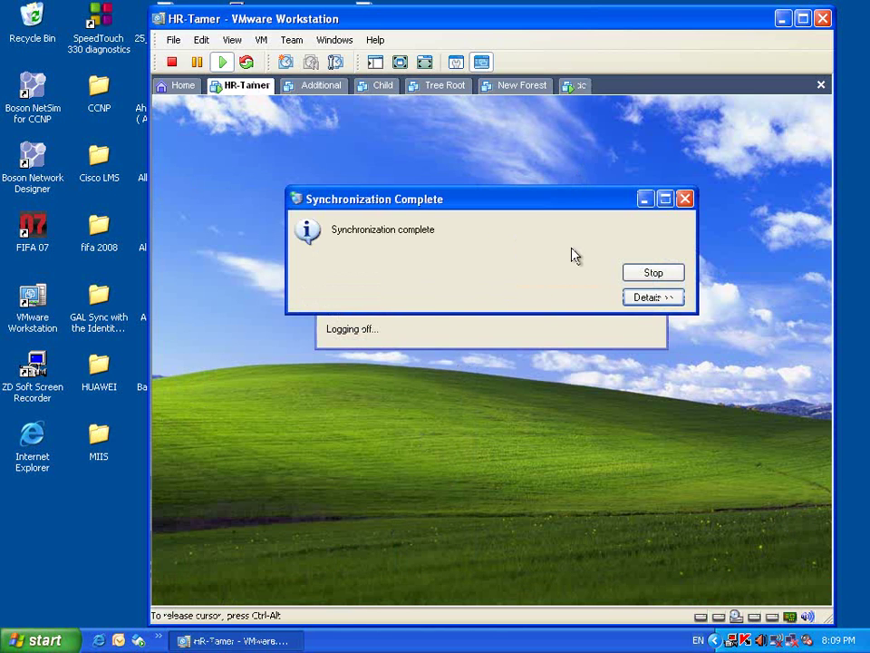
left_click(651, 272)
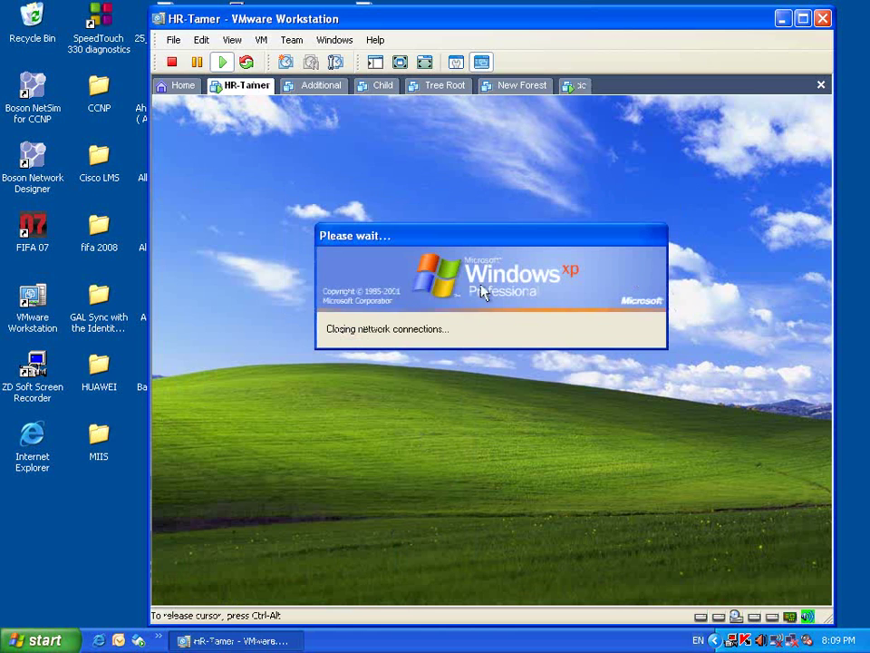
- Log the HR user back on by entering the account password
left_click_drag(510, 245, 512, 211)
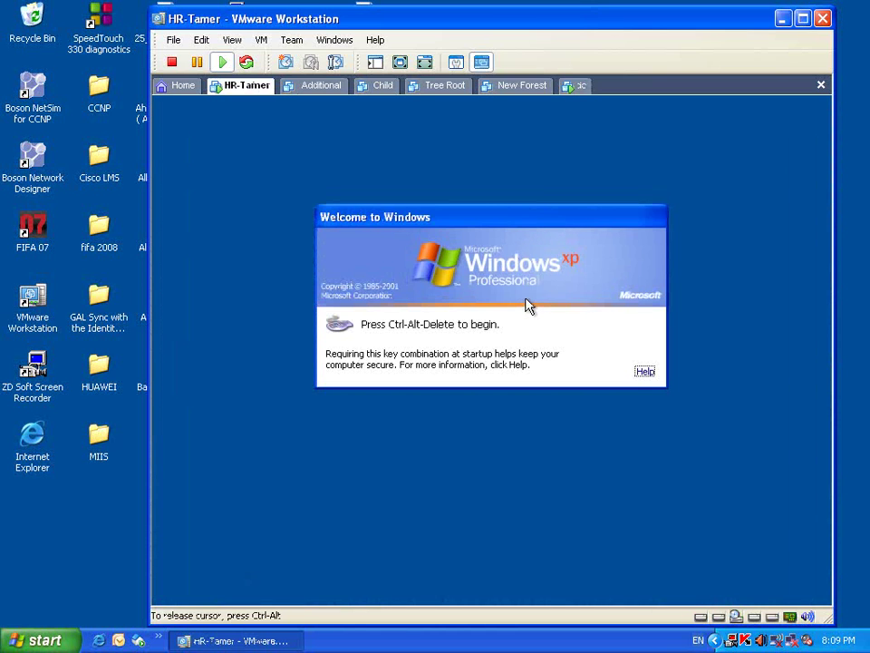
key("ctrl+alt+Delete")
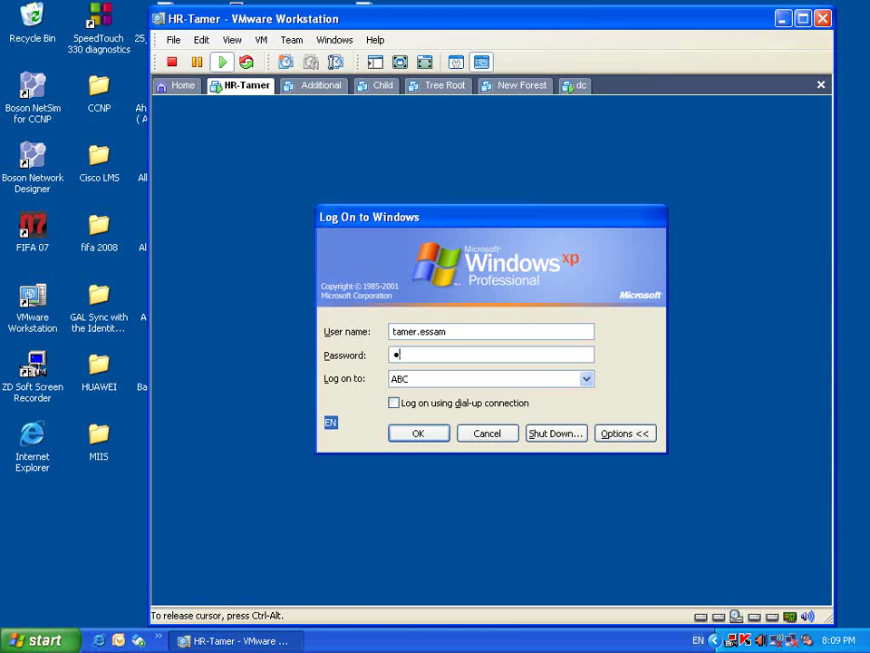
type("*******")
key("Return")
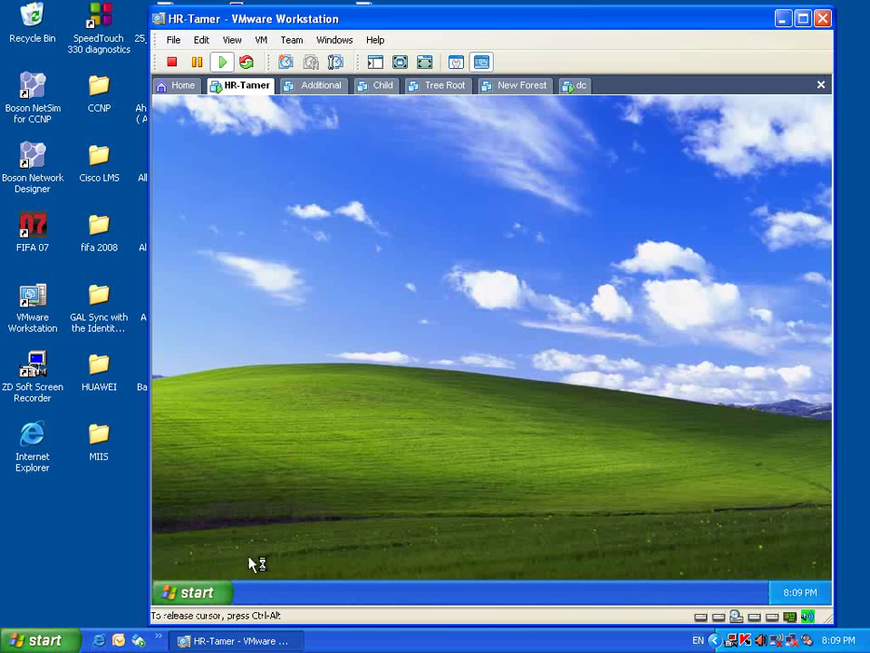
left_click(218, 595)
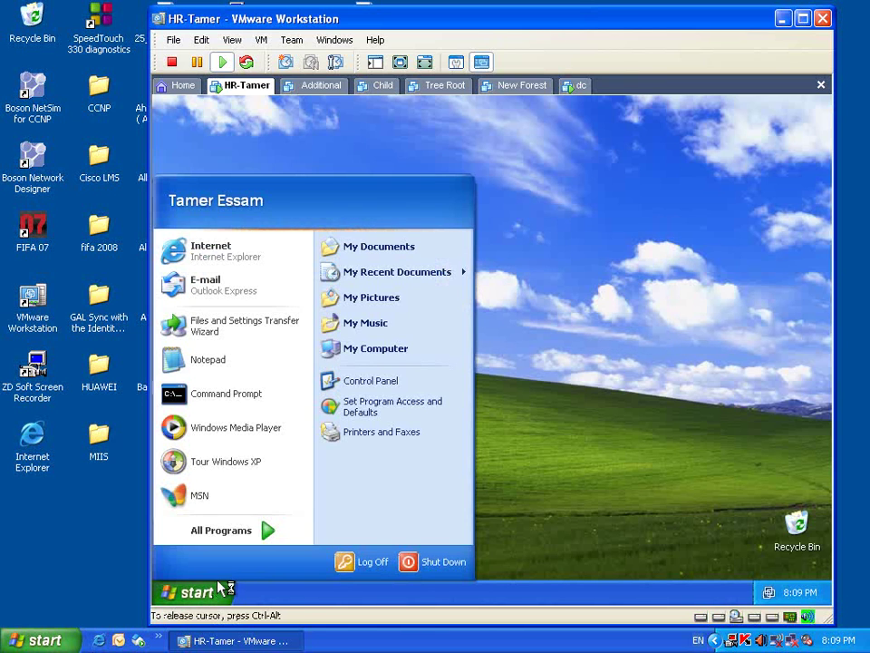
left_click(381, 499)
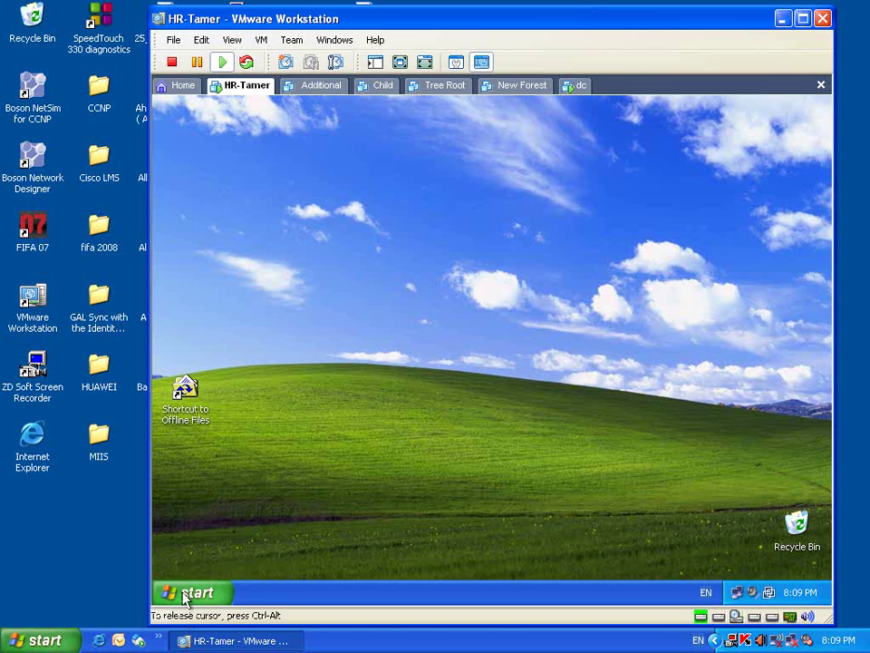
left_click(190, 594)
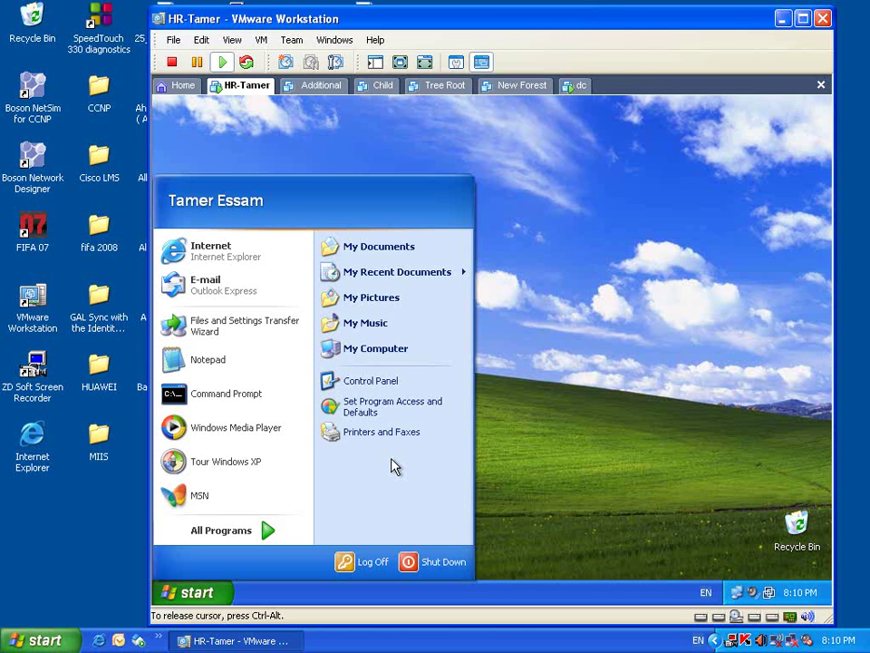
- Switch the taskbar to the Classic Start menu style and apply it
right_click(208, 593)
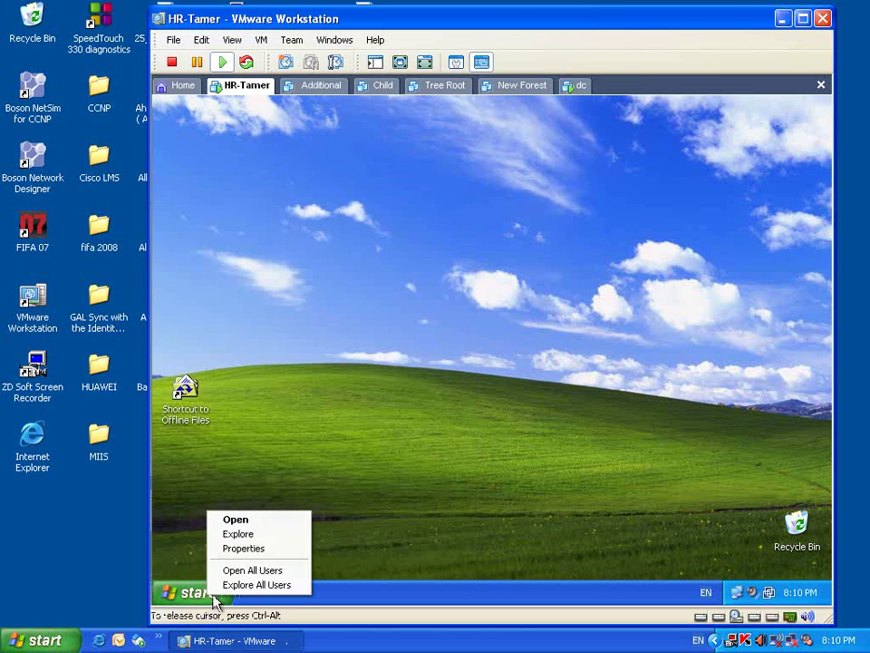
left_click(230, 550)
left_click(223, 487)
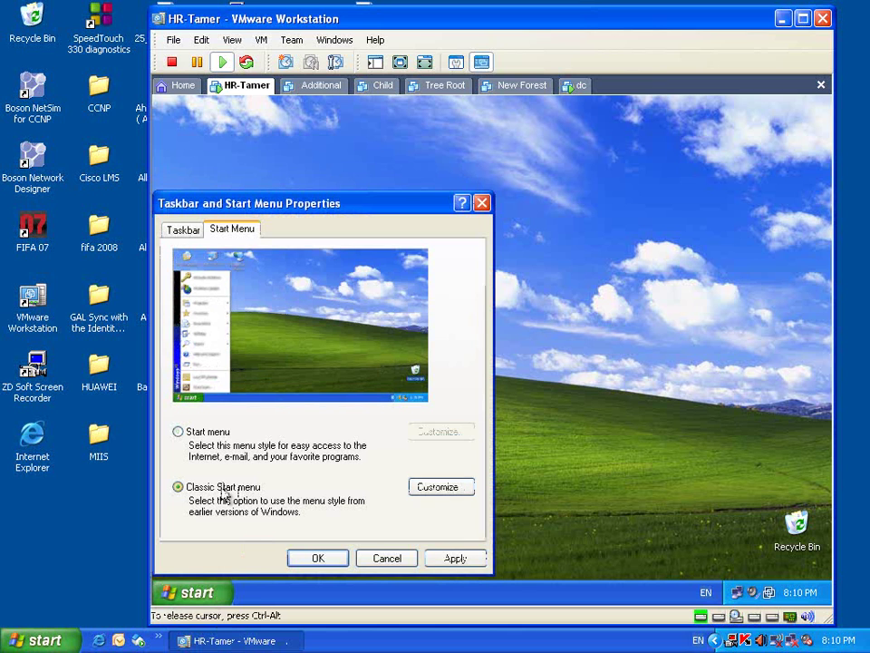
left_click(457, 559)
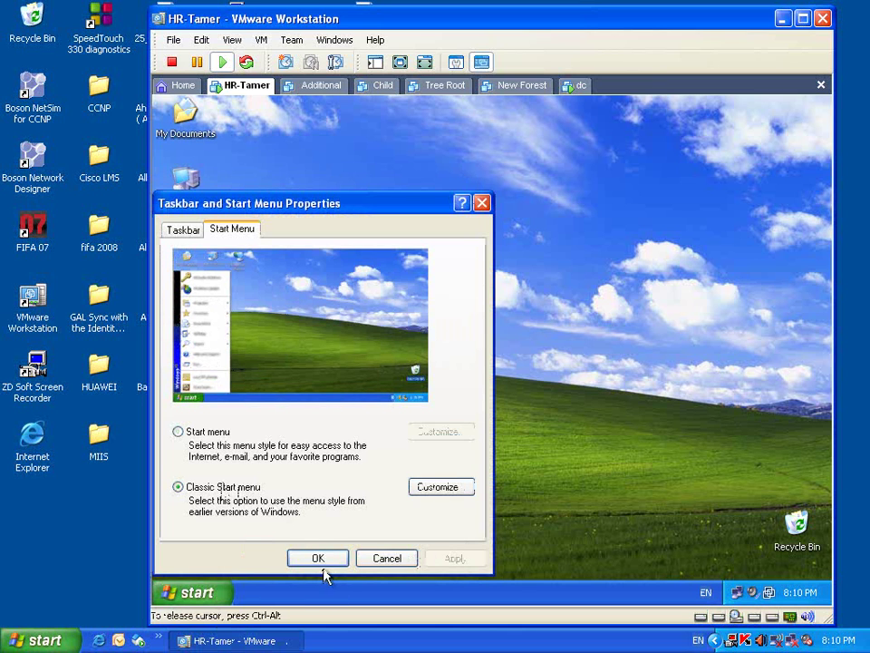
left_click(319, 559)
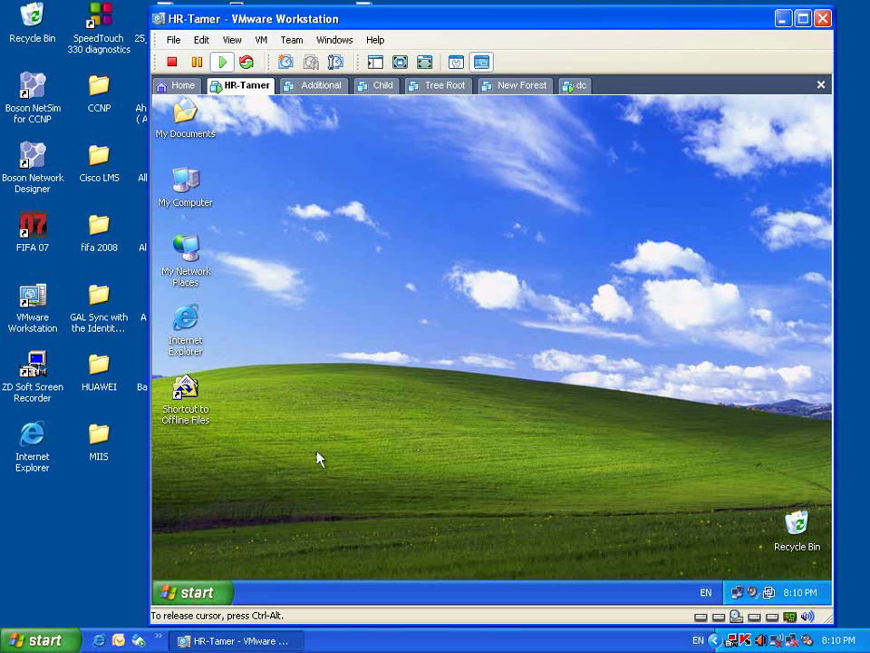
- Inspect the classic Start menu and the My Documents, My Computer, My Network Places, Internet Explorer icons
left_click(187, 592)
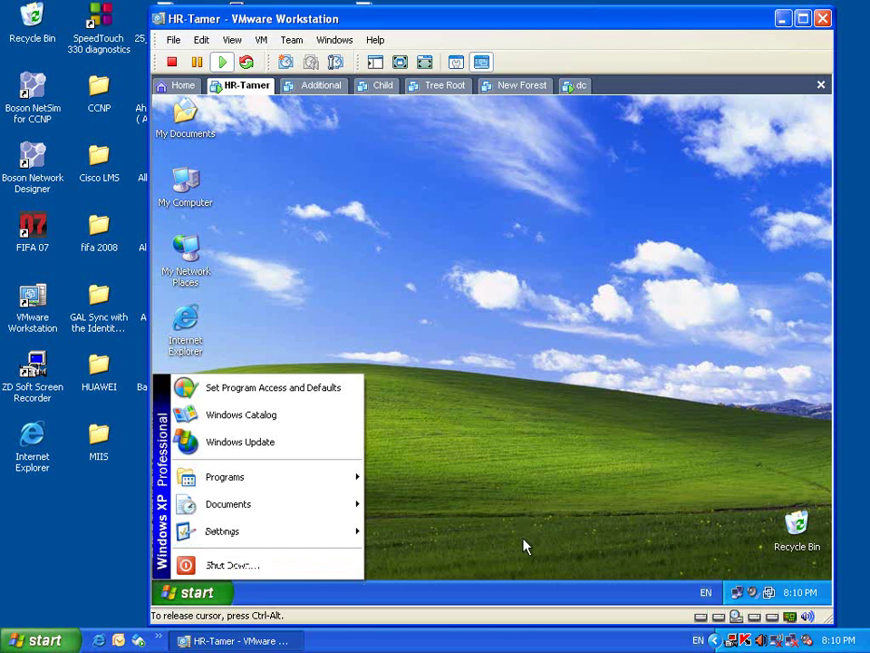
left_click(186, 190)
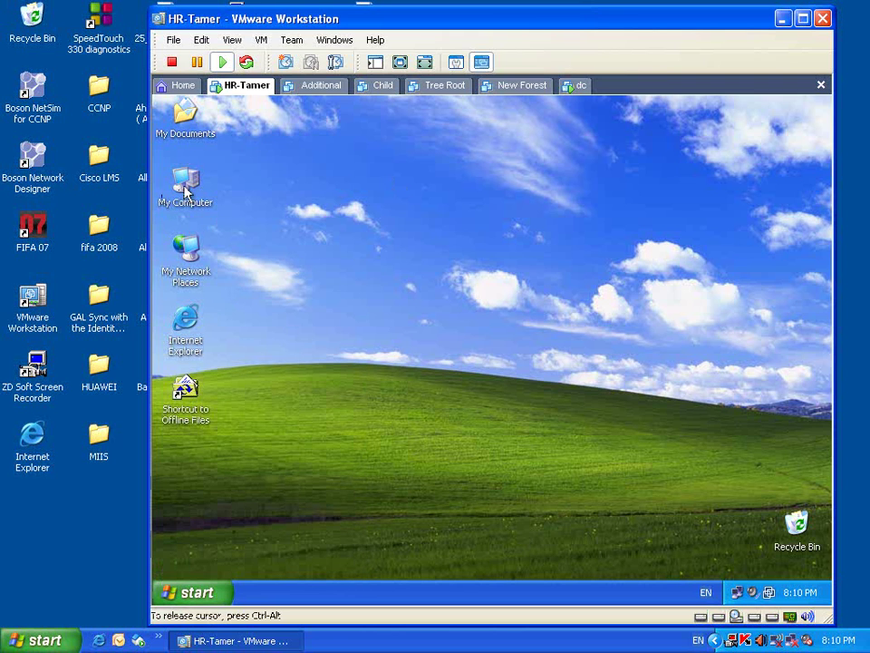
left_click(189, 245)
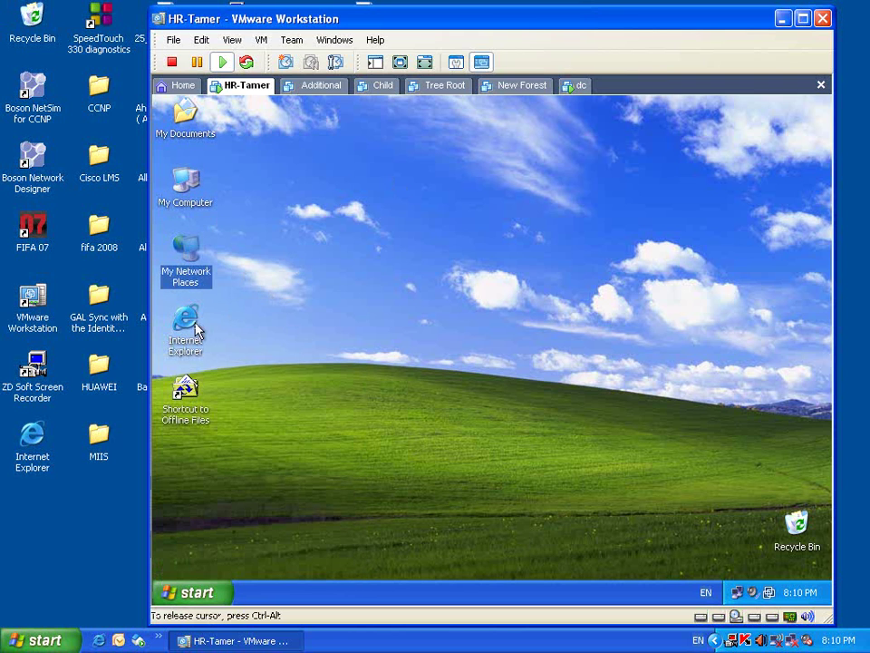
left_click(195, 331)
left_click(185, 115)
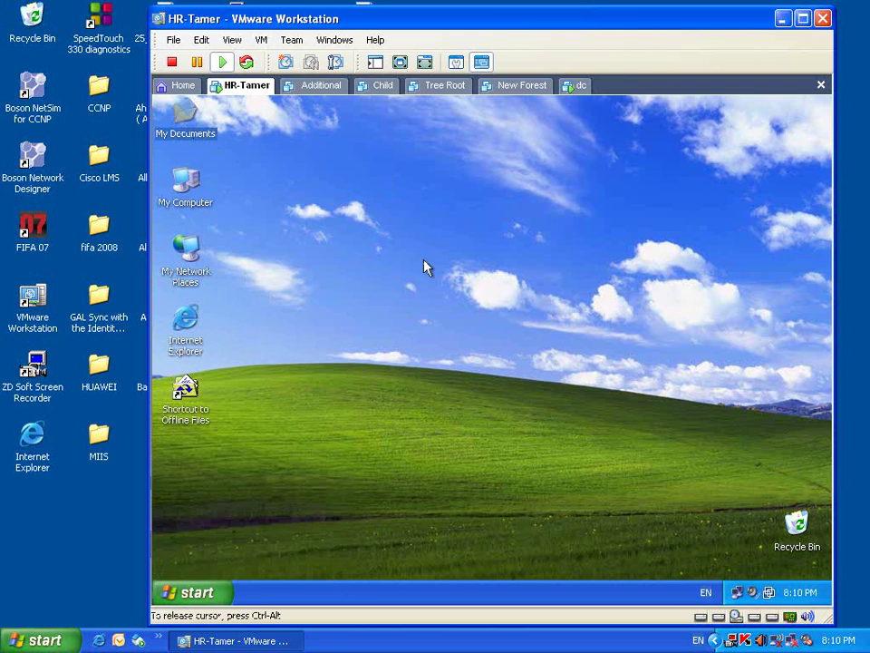
left_click(194, 199)
left_click(191, 254)
left_click(190, 327)
left_click(193, 205)
left_click(190, 259)
left_click(186, 325)
left_click(192, 207)
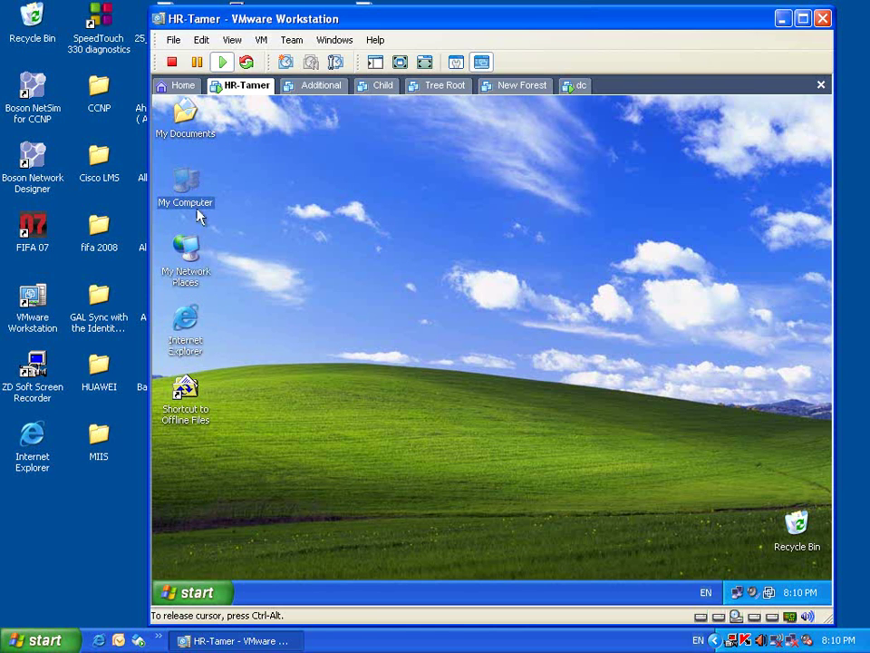
left_click(185, 115)
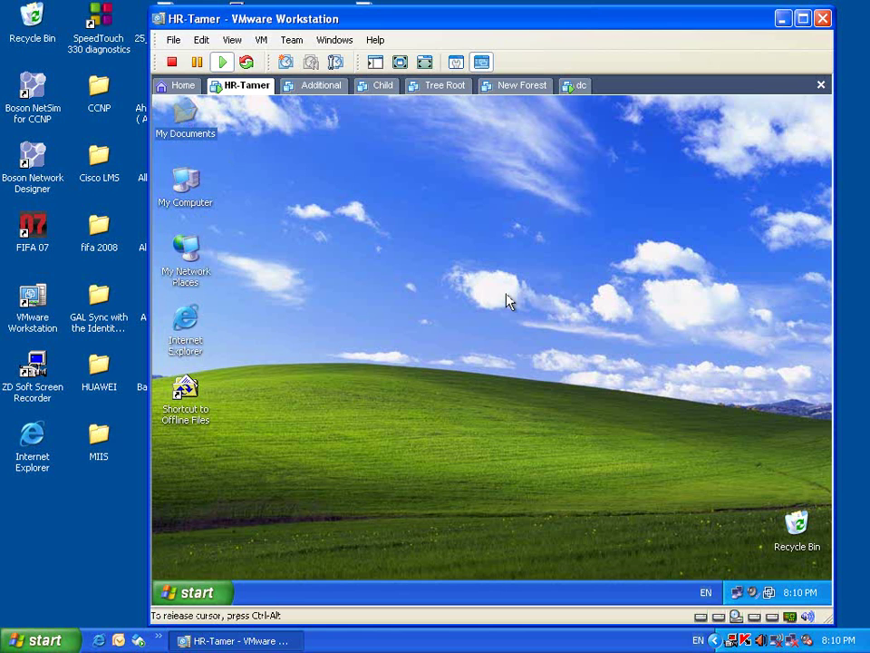
right_click(184, 123)
left_click(237, 241)
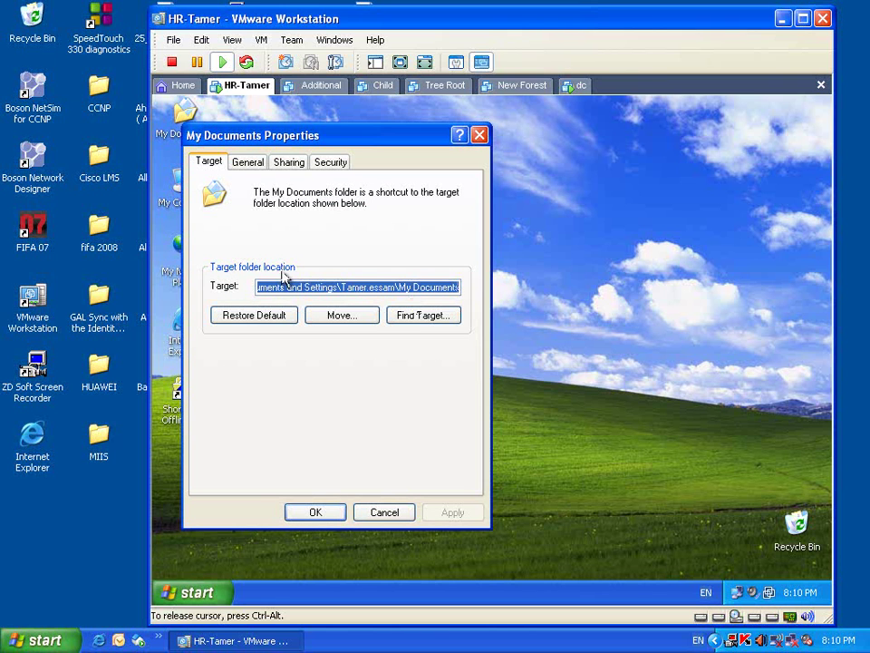
left_click(385, 512)
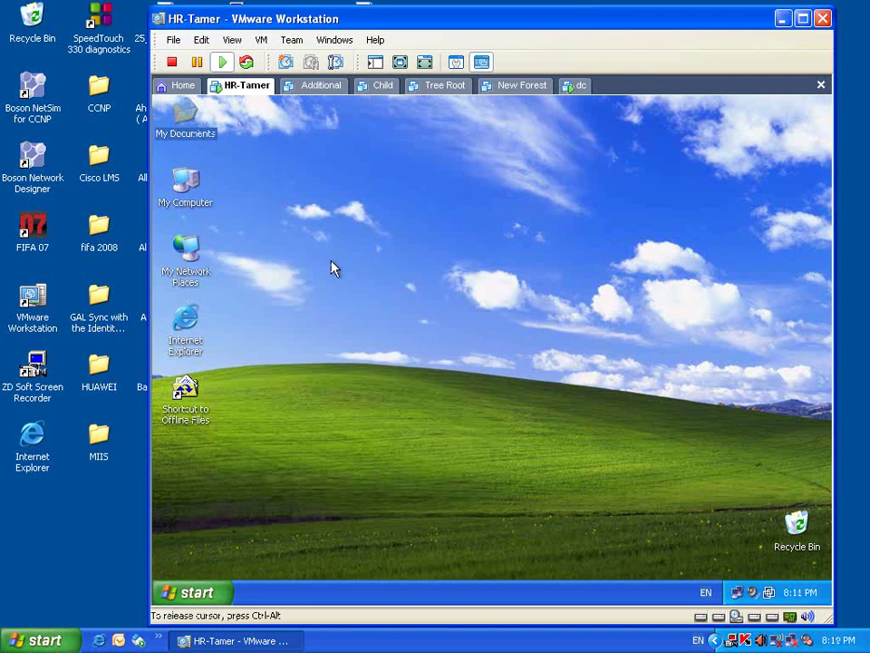
- On the dc server, open the HR unit's Properties to its Group Policy links
left_click(580, 86)
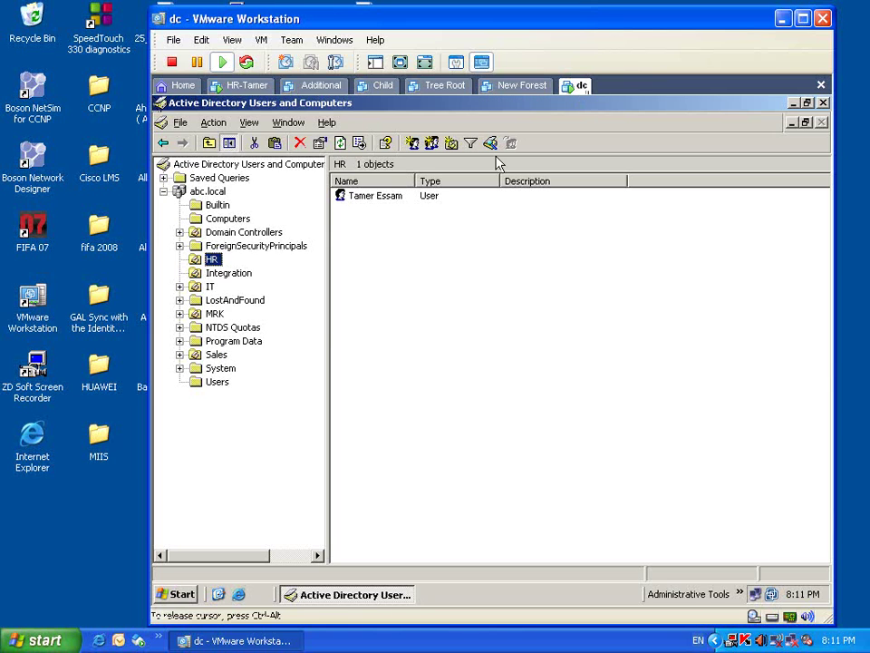
right_click(218, 259)
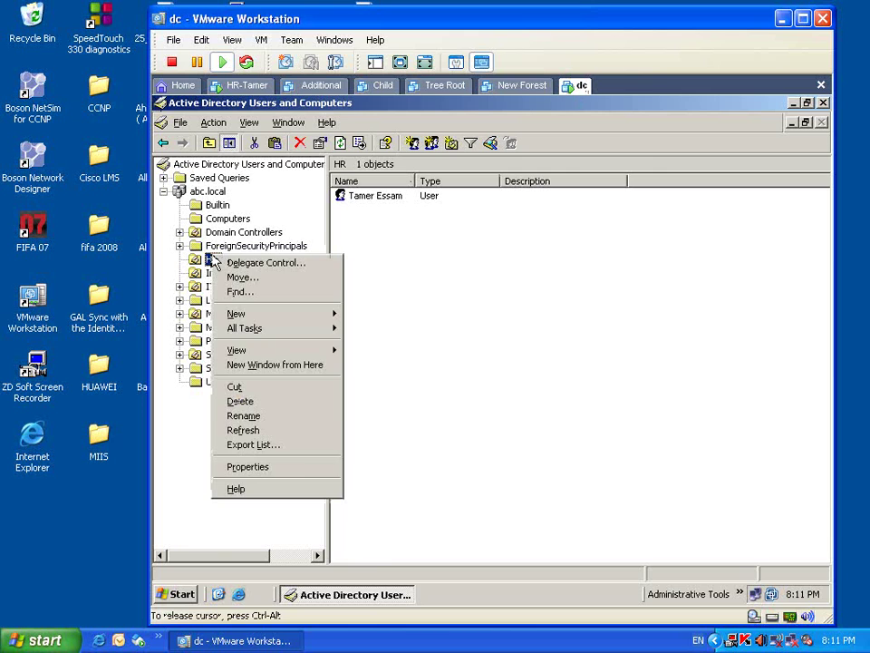
left_click(296, 465)
left_click(562, 175)
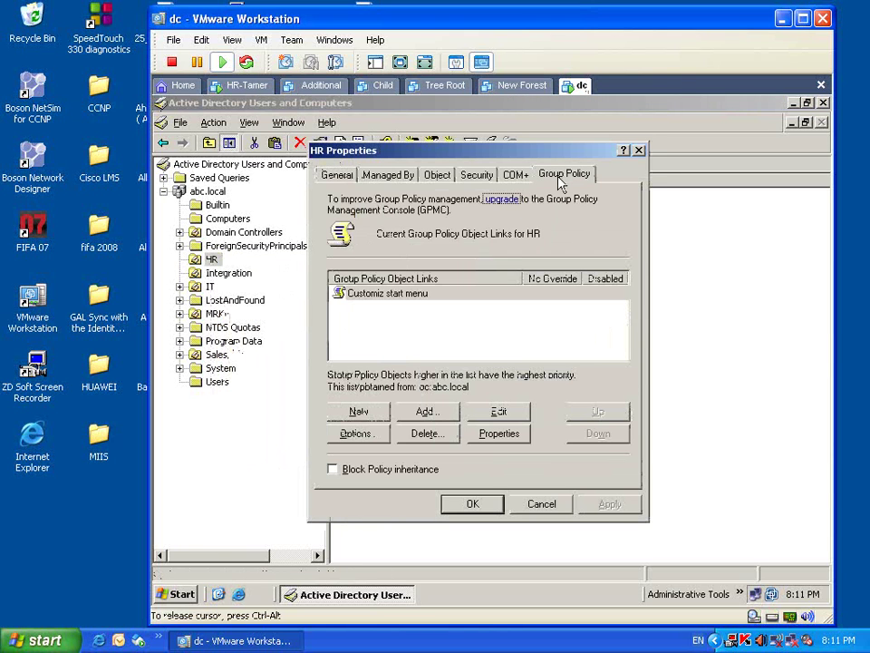
left_click(348, 293)
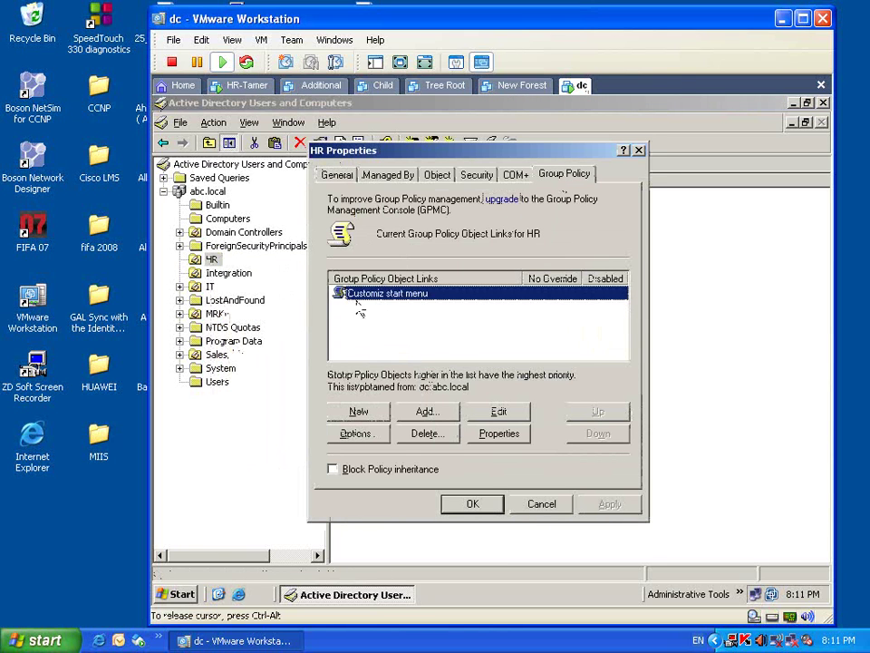
left_click(418, 353)
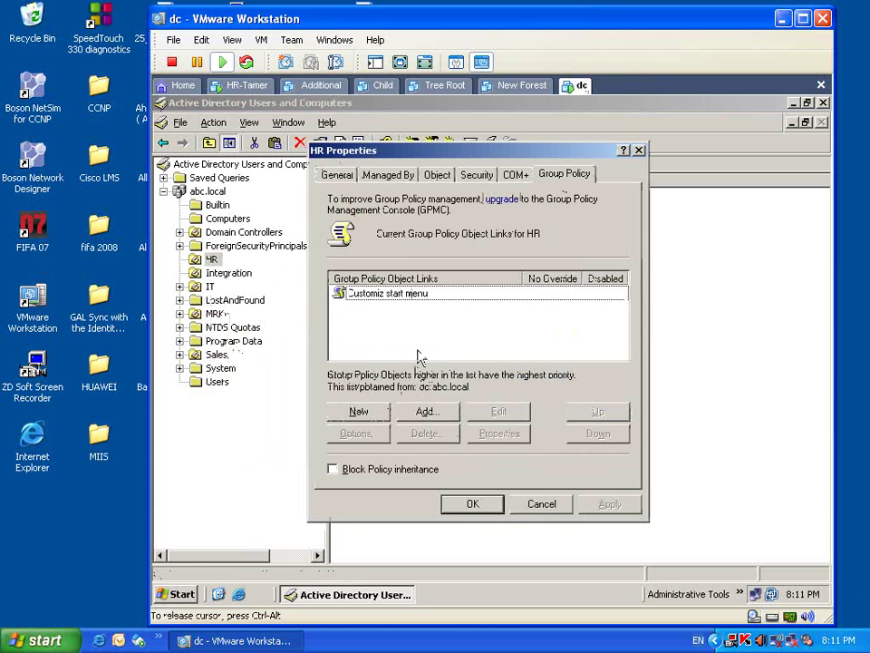
- Create a test New Group Policy Object for HR, then delete it permanently
left_click(362, 412)
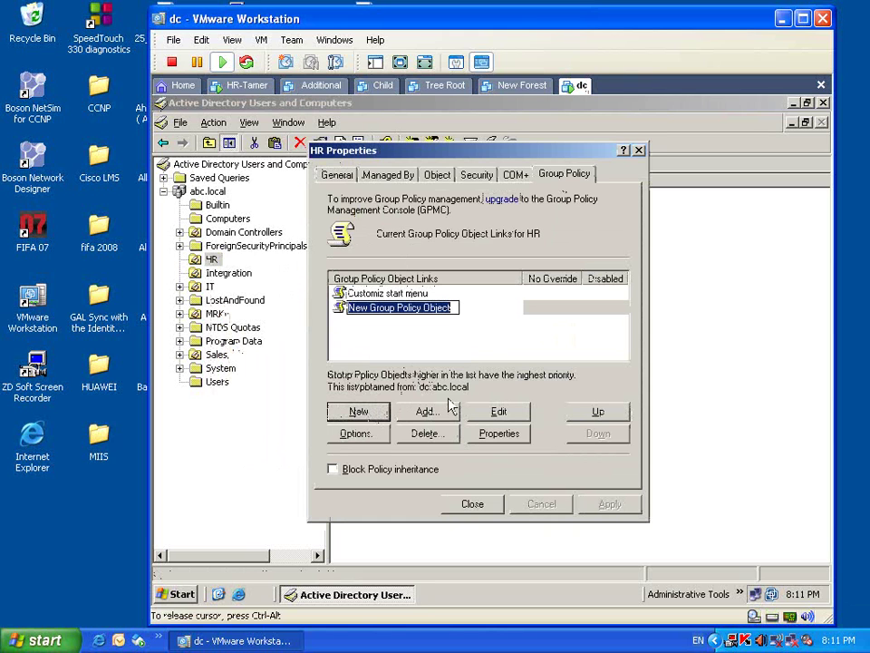
left_click(459, 344)
left_click(417, 315)
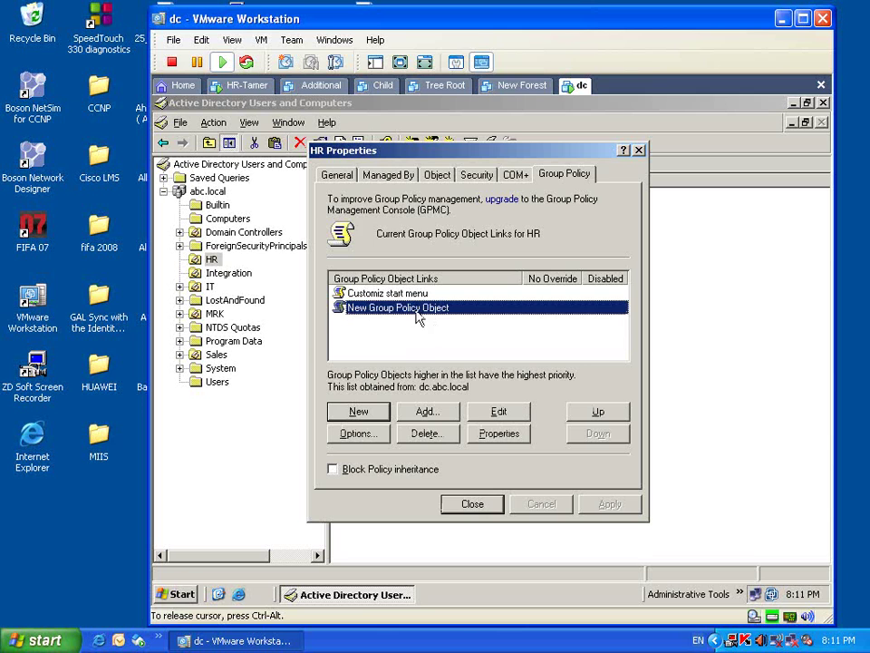
left_click(426, 433)
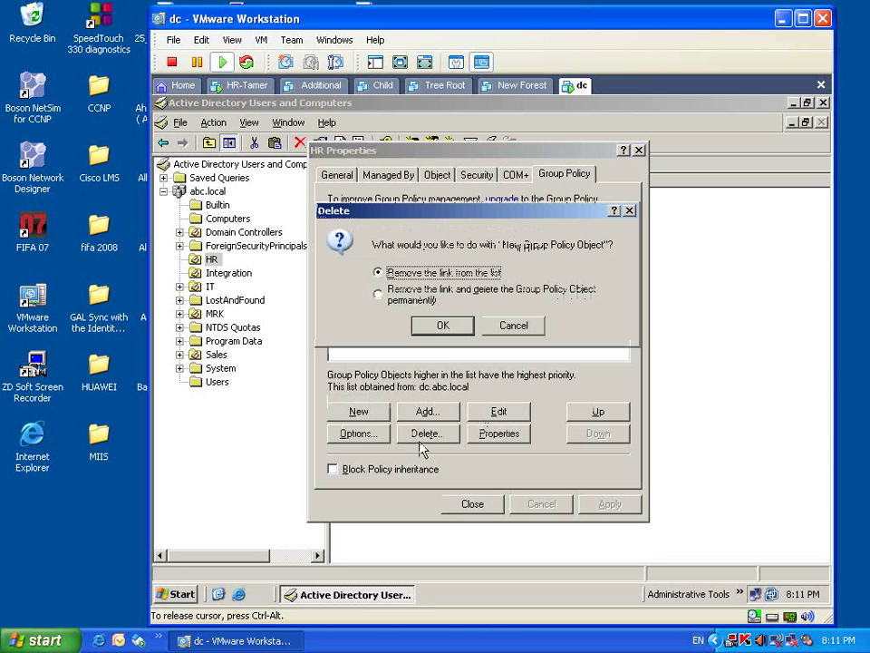
left_click(423, 306)
left_click(439, 325)
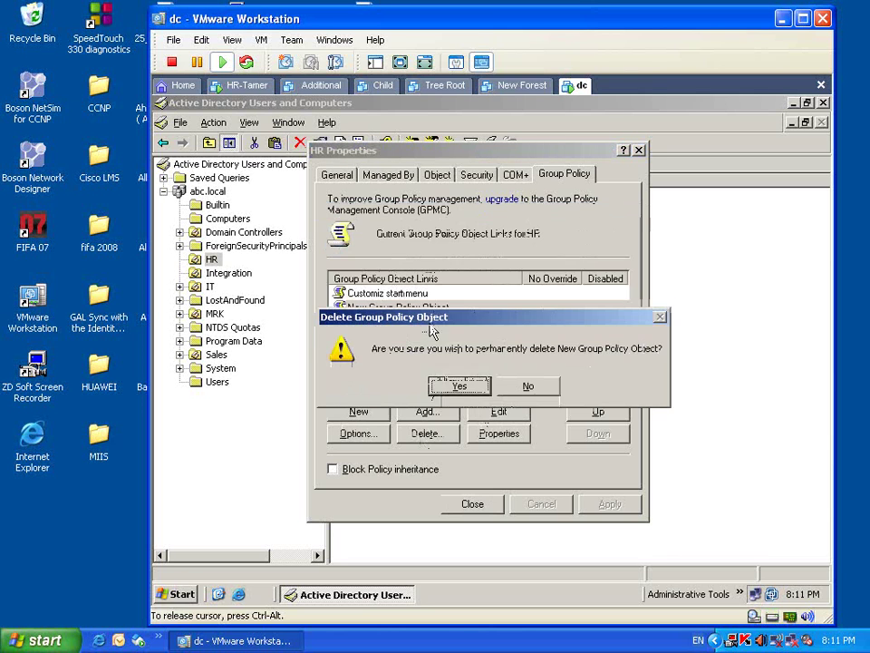
left_click(431, 387)
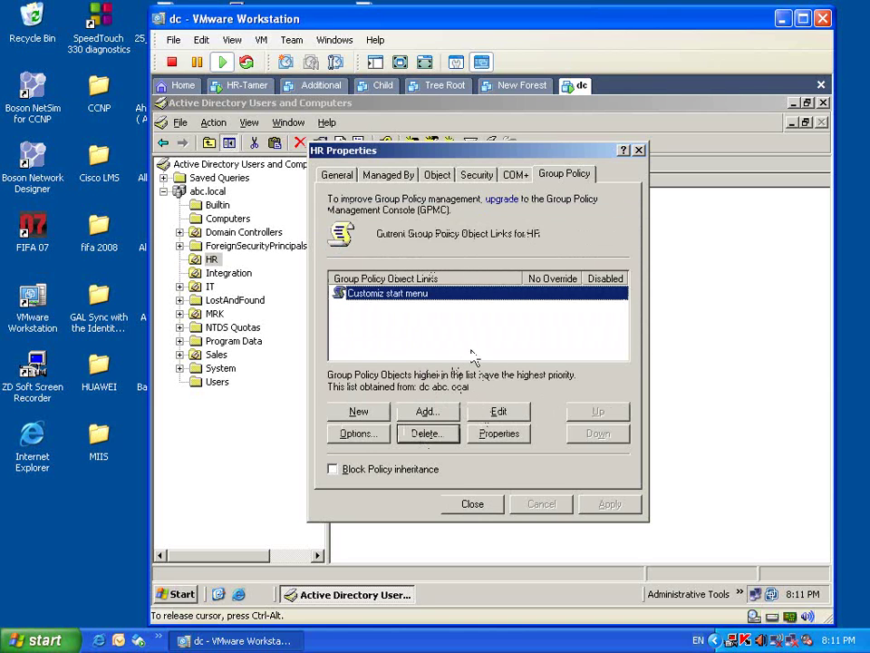
- Rename the existing HR policy to 'Customiz start menu and desktop' and open it for editing
right_click(433, 296)
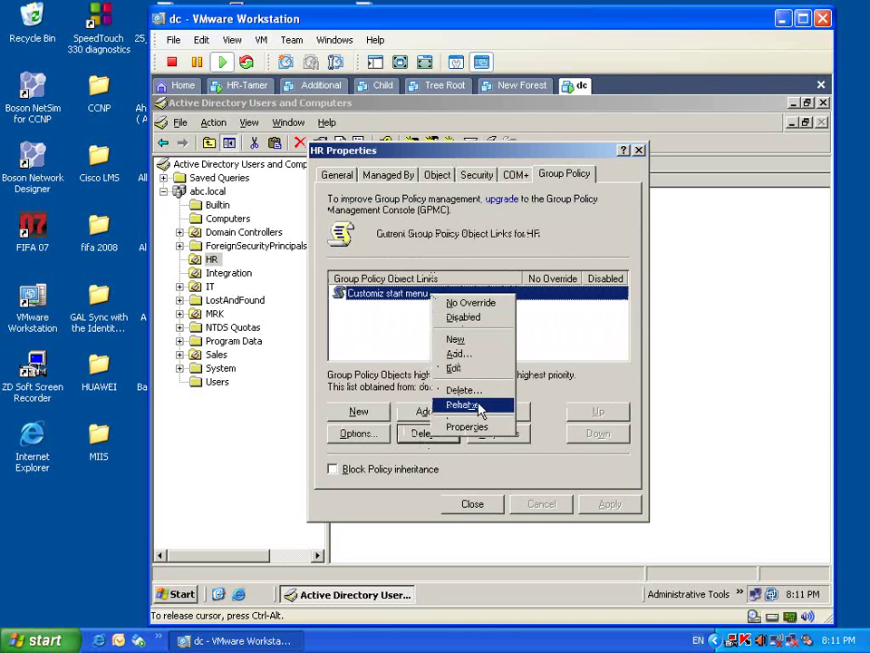
left_click(462, 404)
left_click(437, 294)
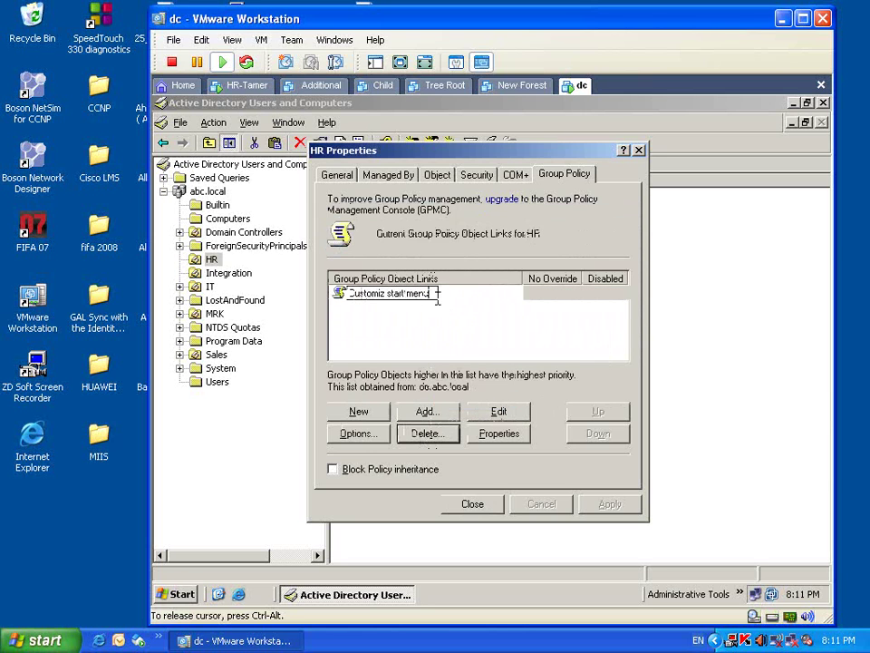
type("gpo")
type(" des")
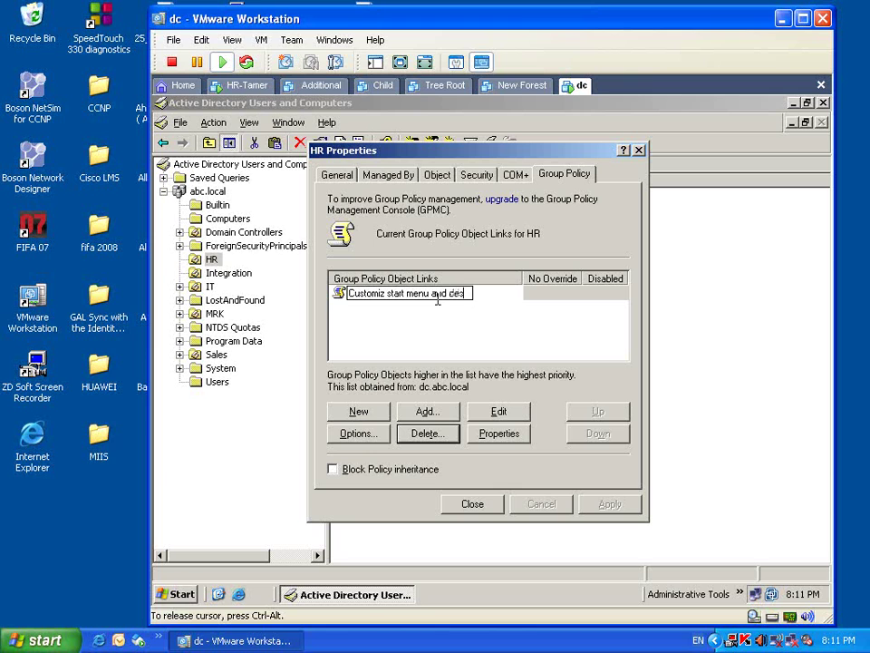
type("ktop.")
key("Return")
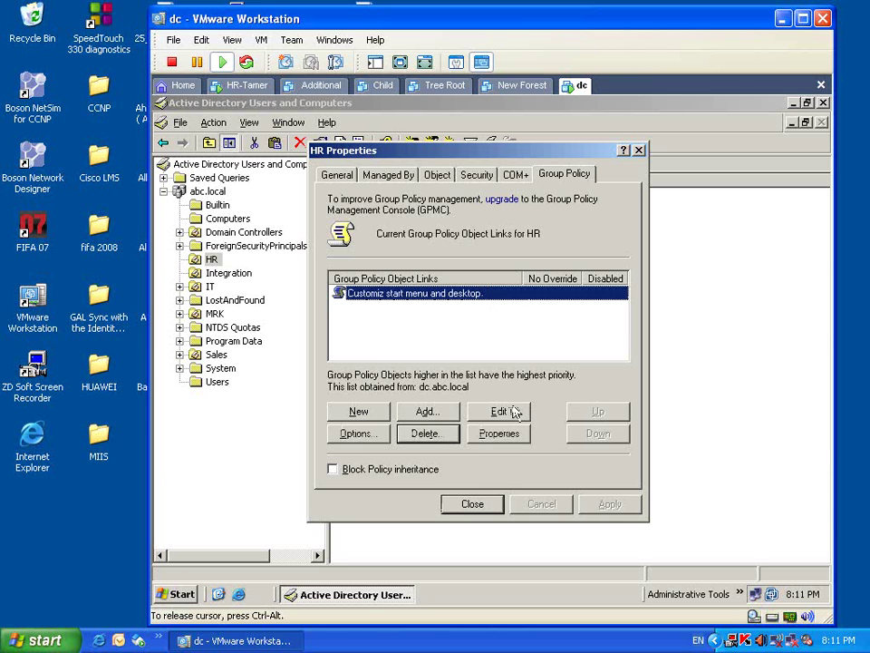
left_click(500, 412)
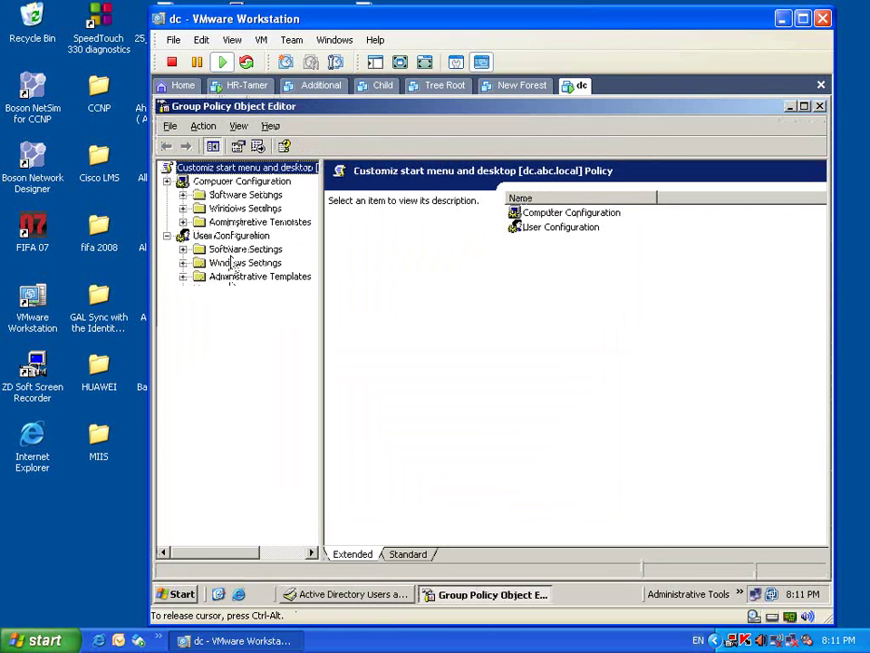
- Show User Configuration > Administrative Templates > Desktop settings with their states, server VM full screen
left_click(231, 237)
left_click(222, 277)
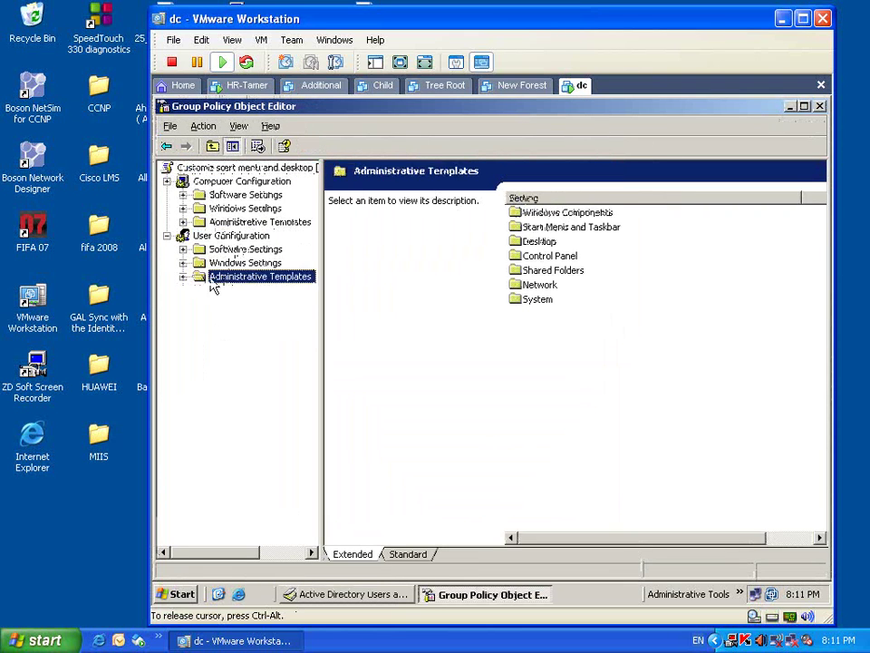
left_click(183, 276)
left_click(270, 306)
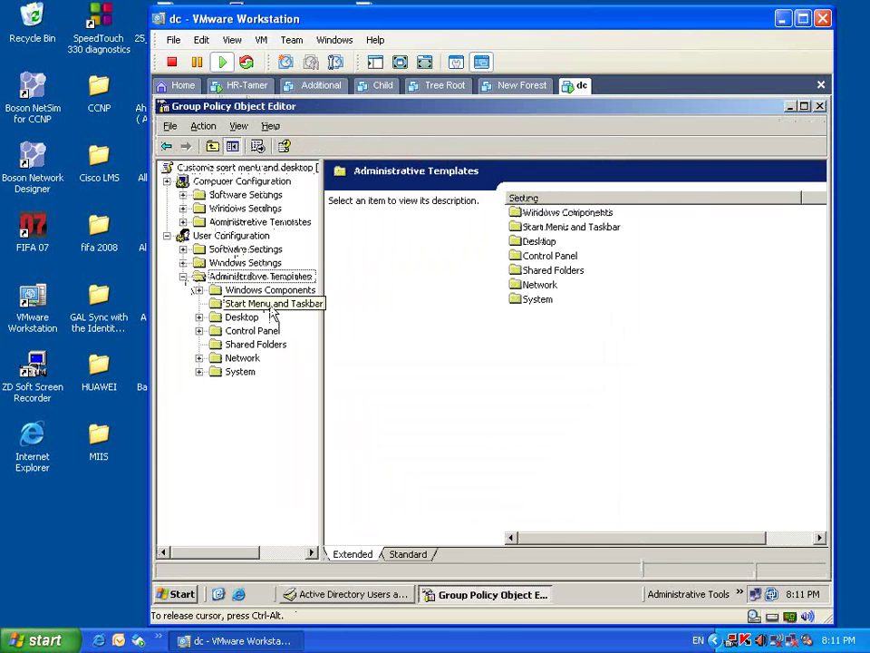
left_click(242, 318)
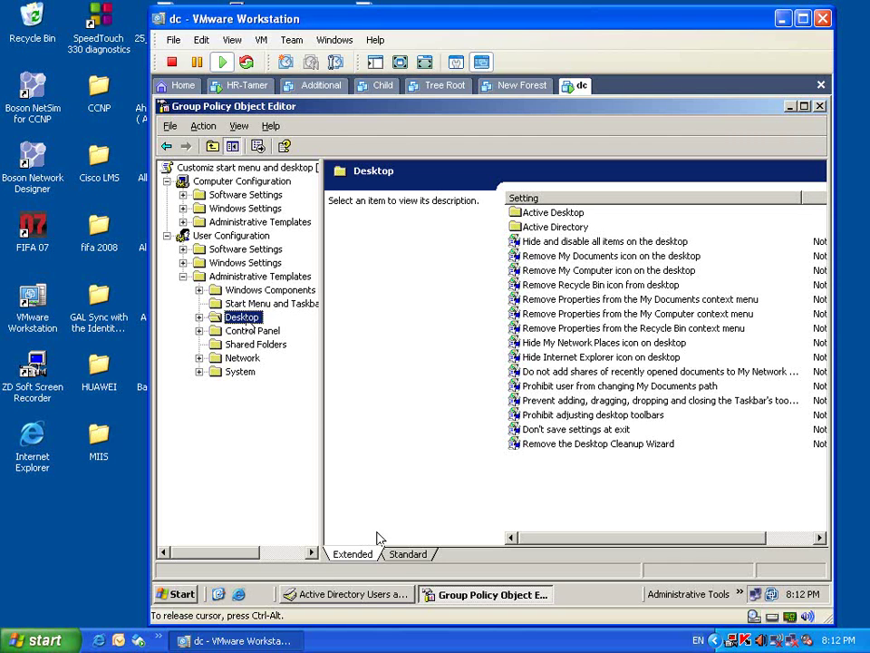
left_click(403, 554)
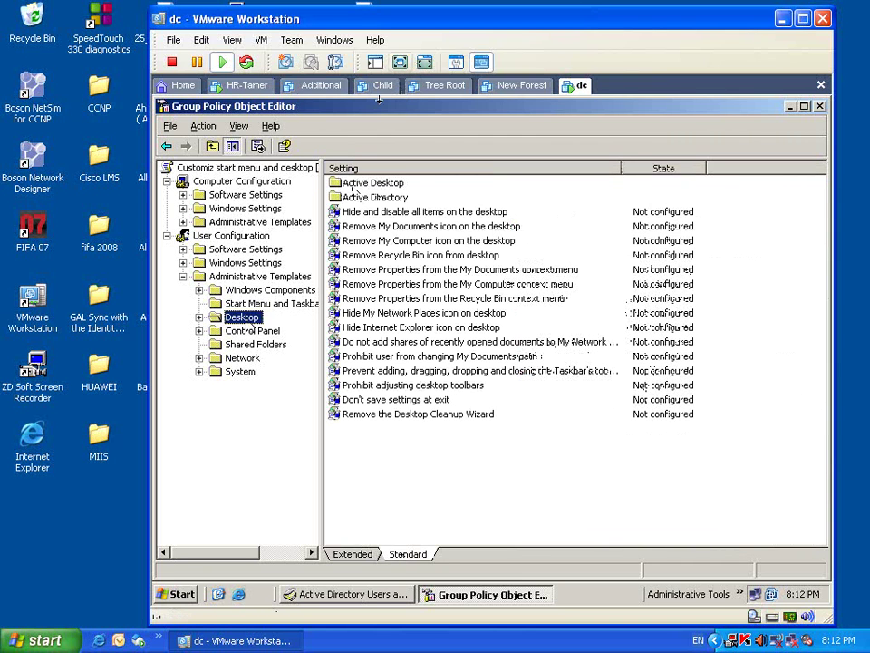
key("ctrl+alt+Return")
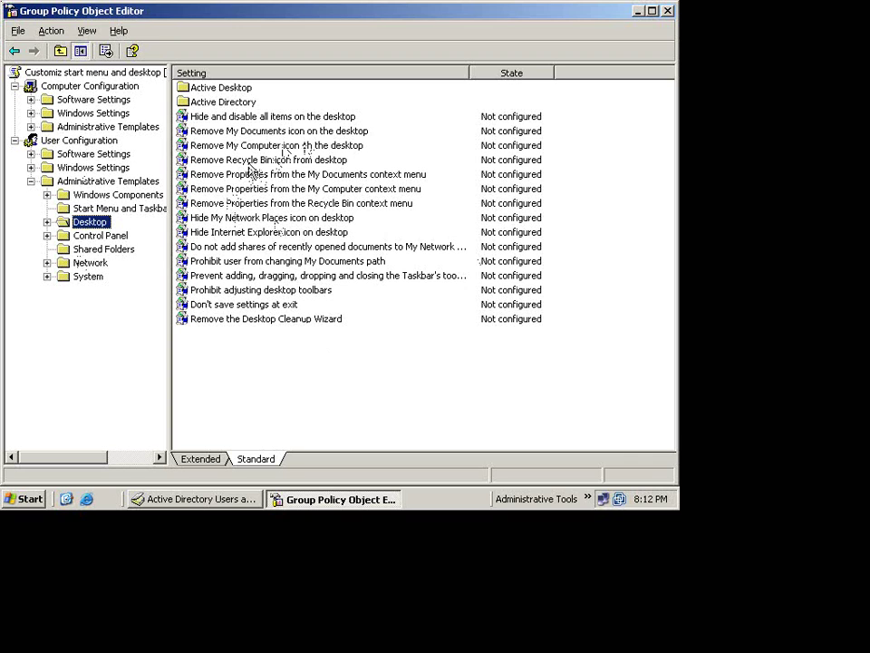
- Enable the Remove Recycle Bin icon and Remove My Computer icon policies
double_click(283, 158)
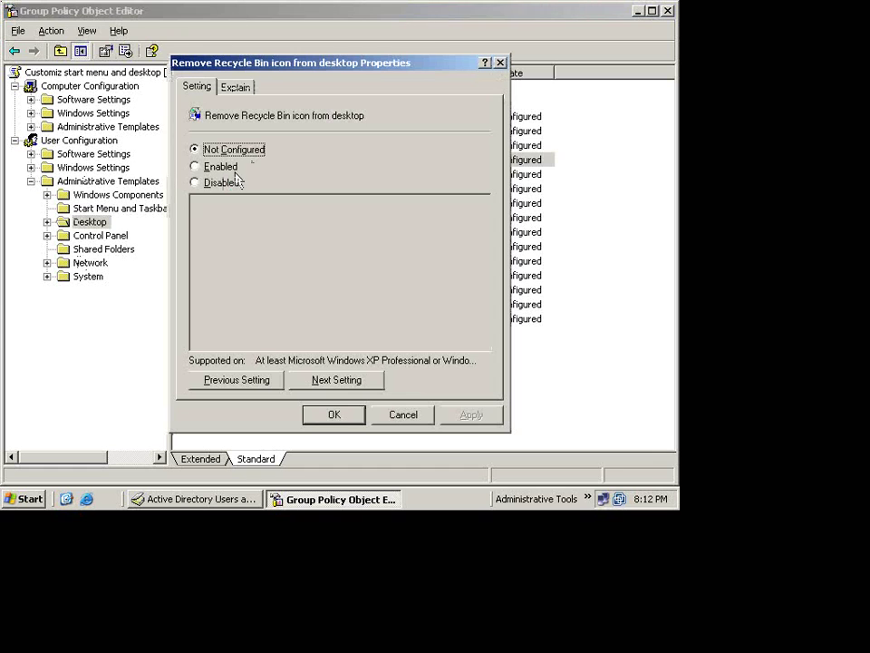
left_click(220, 167)
left_click(461, 415)
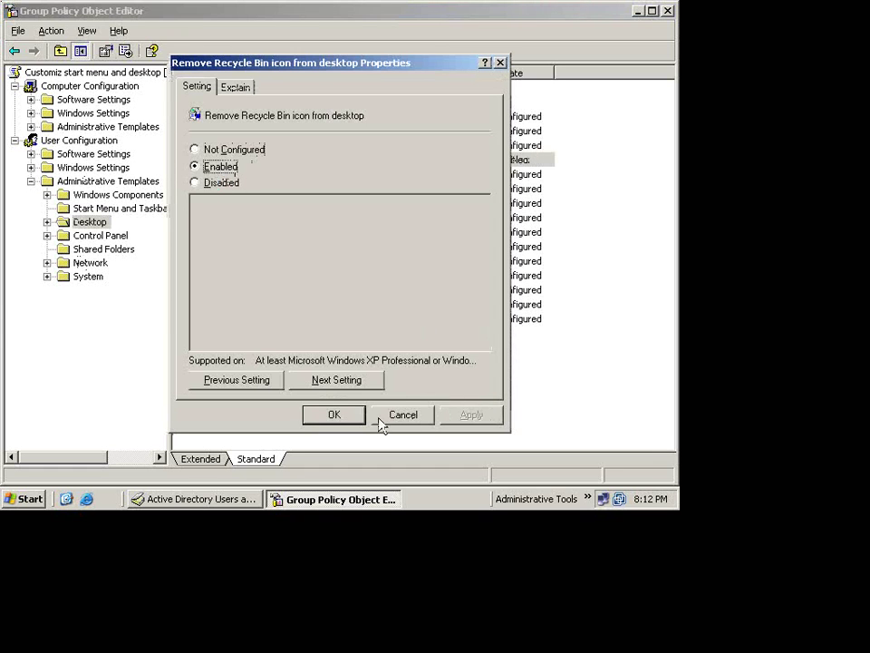
left_click(354, 417)
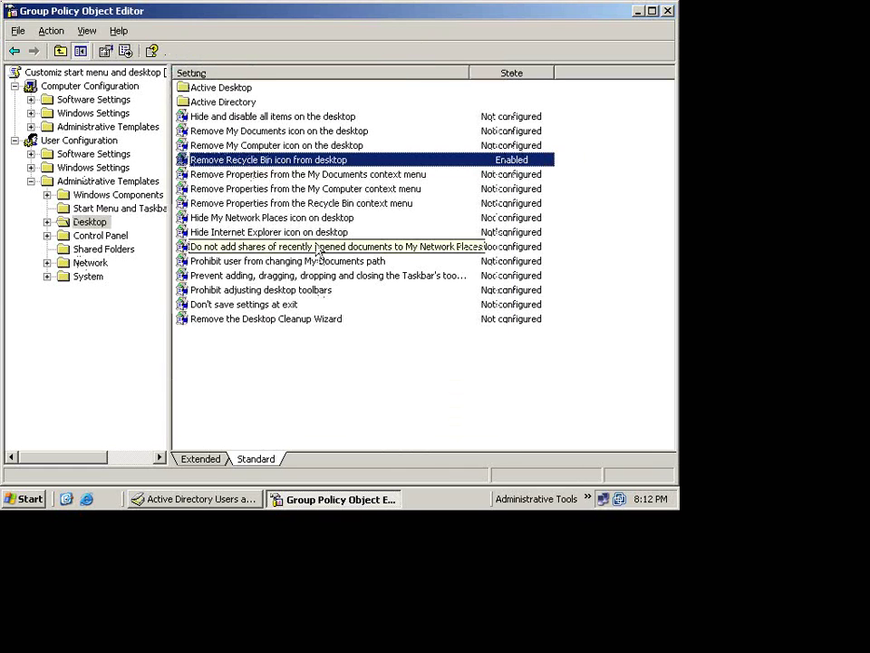
double_click(283, 147)
left_click(237, 169)
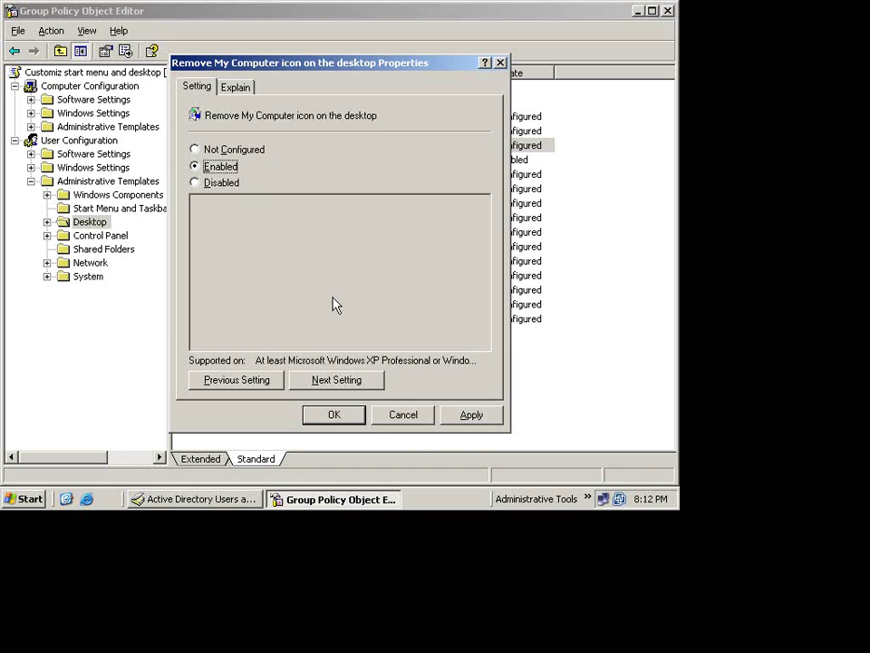
left_click(470, 419)
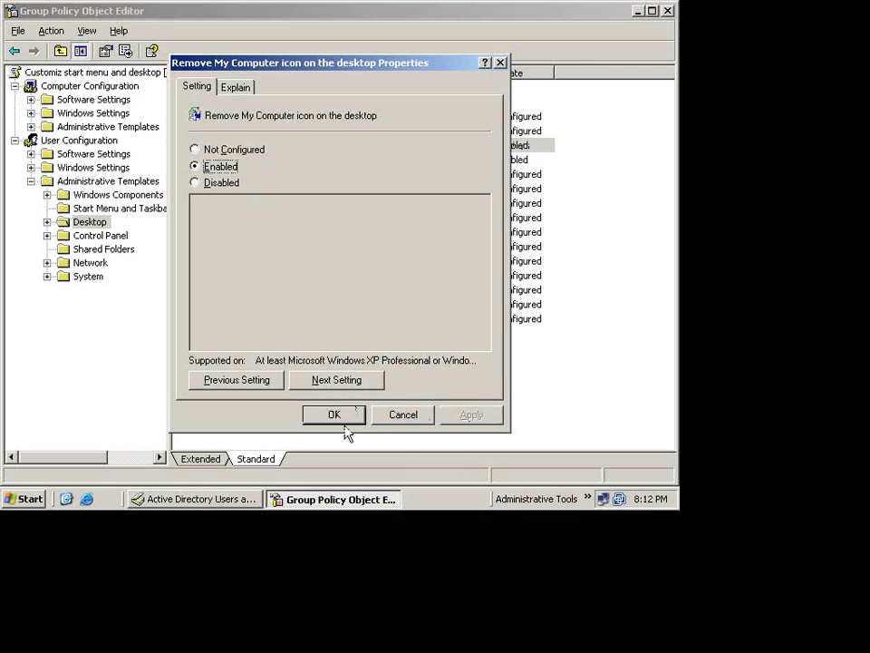
left_click(337, 418)
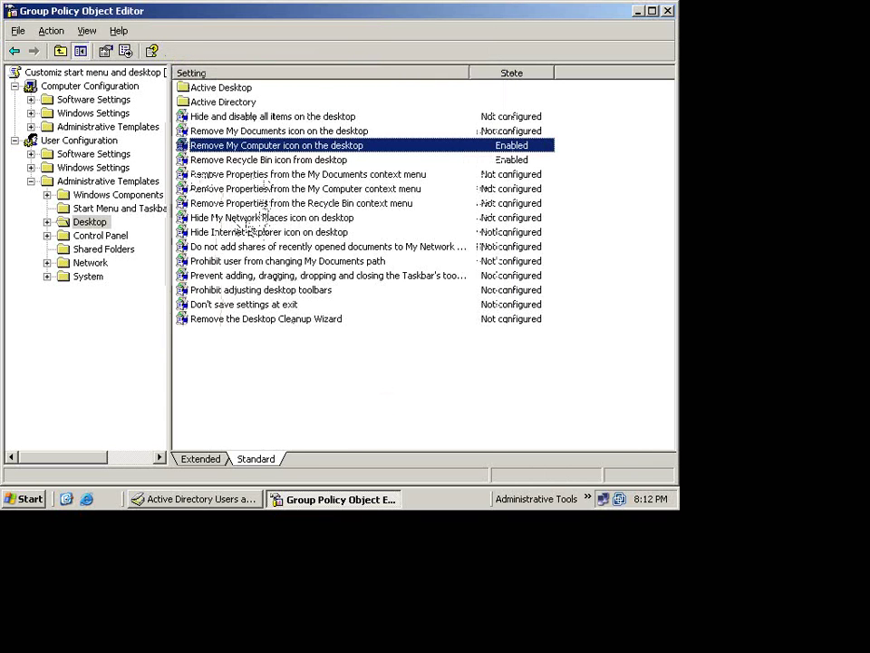
- Enable the Hide My Network Places icon and Hide Internet Explorer icon policies
double_click(251, 220)
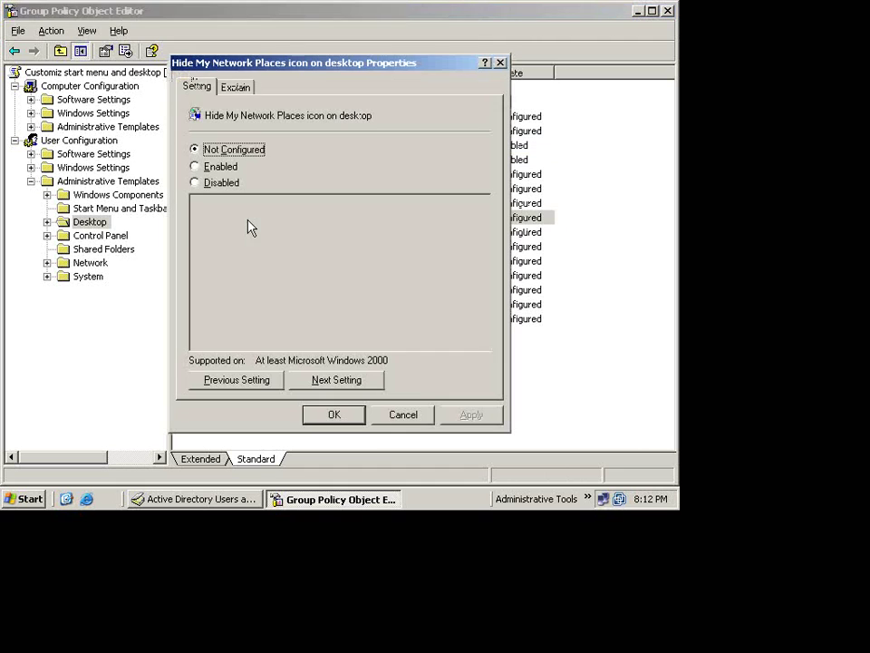
left_click(198, 166)
left_click(461, 413)
left_click(359, 419)
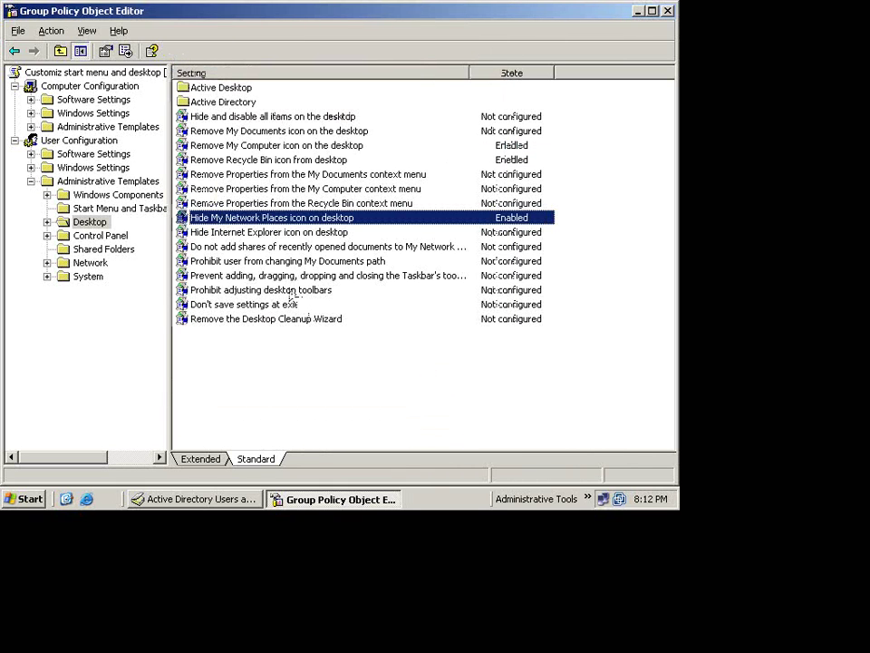
double_click(259, 236)
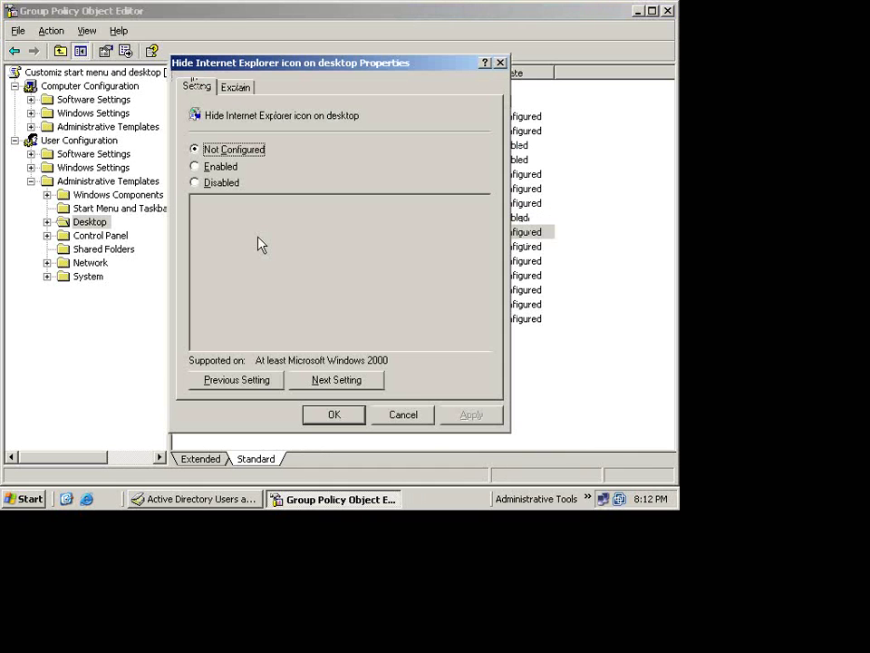
left_click(218, 167)
left_click(473, 417)
left_click(337, 419)
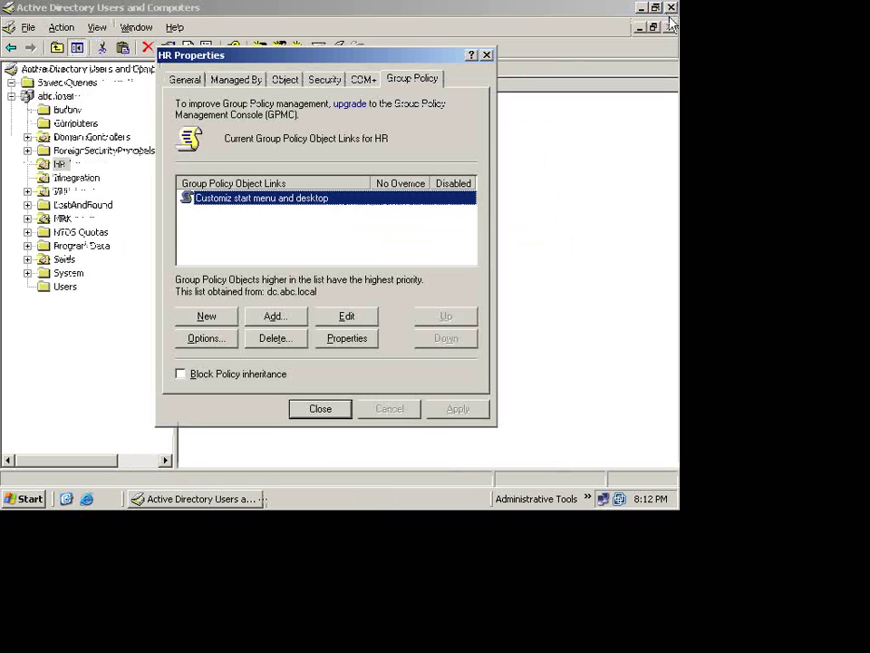
- Close the policy editor and HR Properties, minimize ADUC, and show the HR-Tamer XP client full screen
left_click(667, 11)
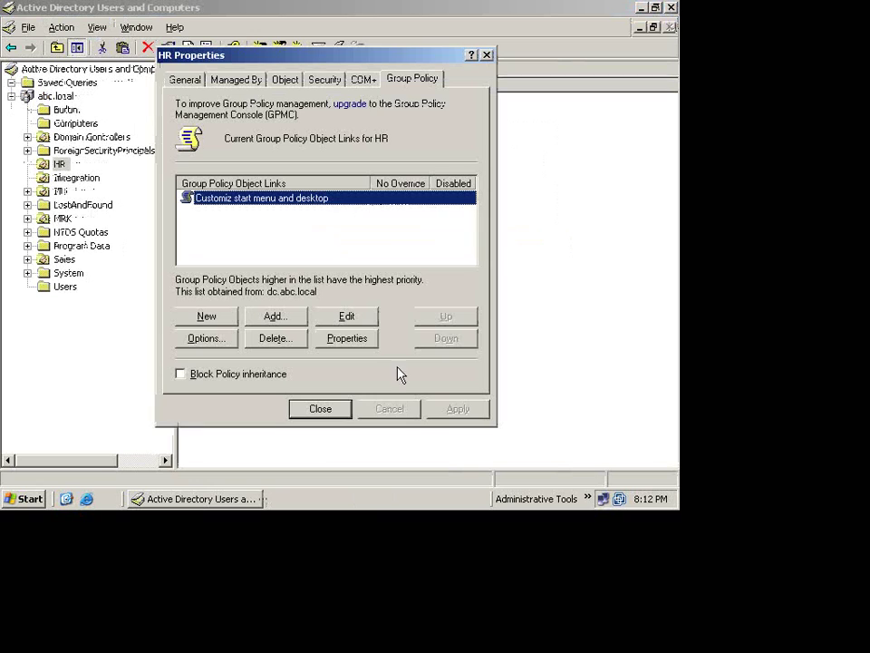
left_click(320, 409)
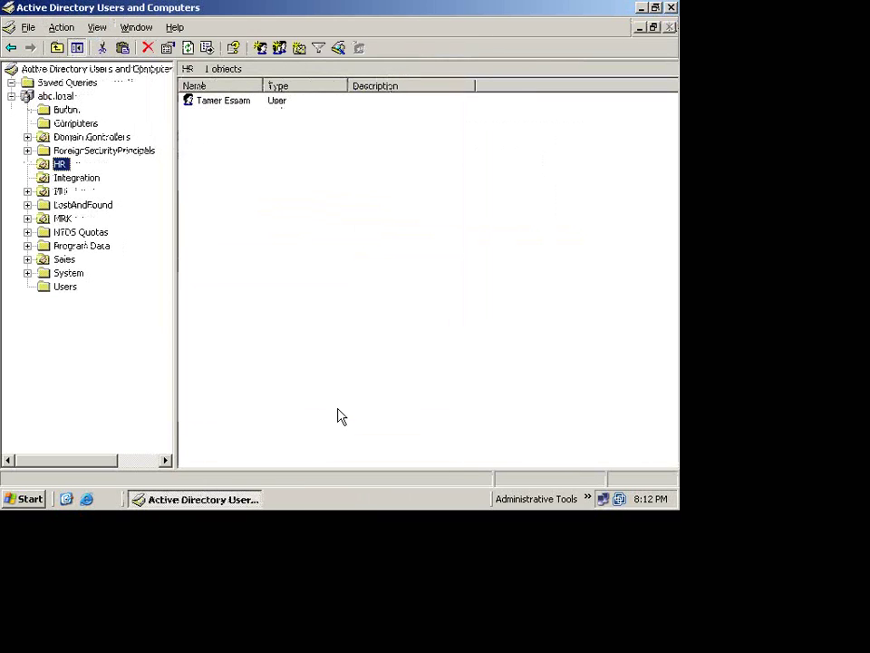
left_click(641, 8)
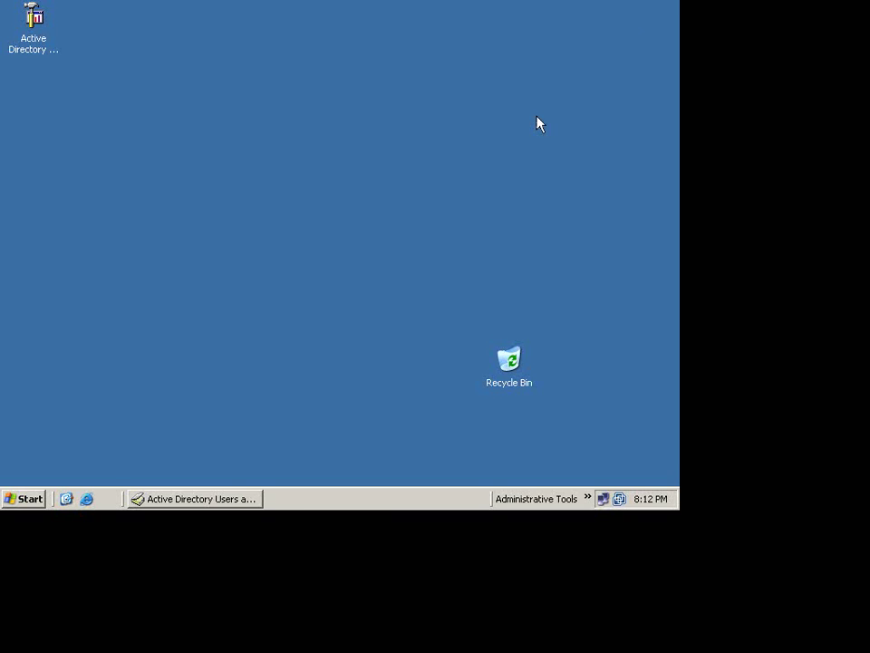
key("ctrl+alt+Return")
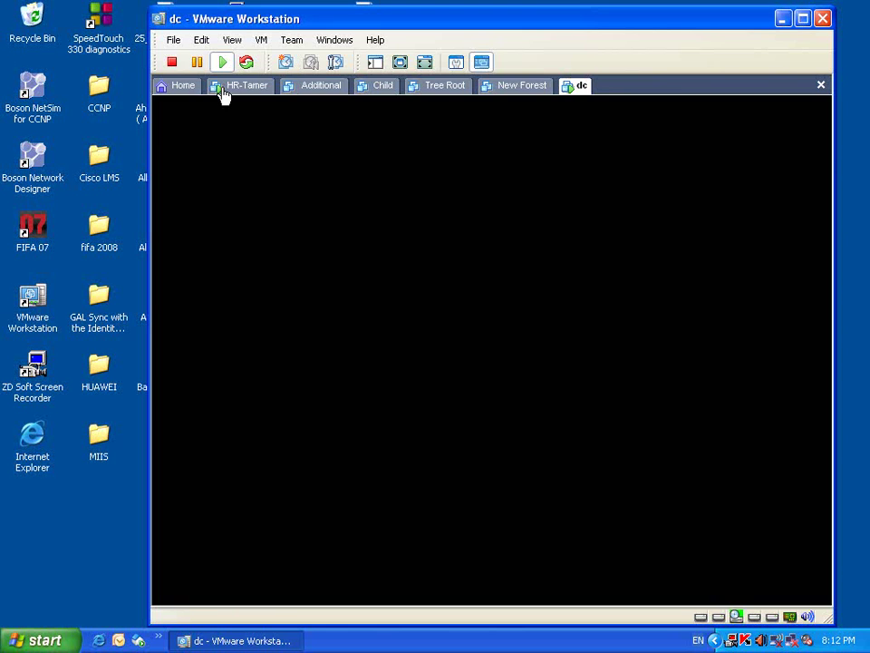
left_click(223, 91)
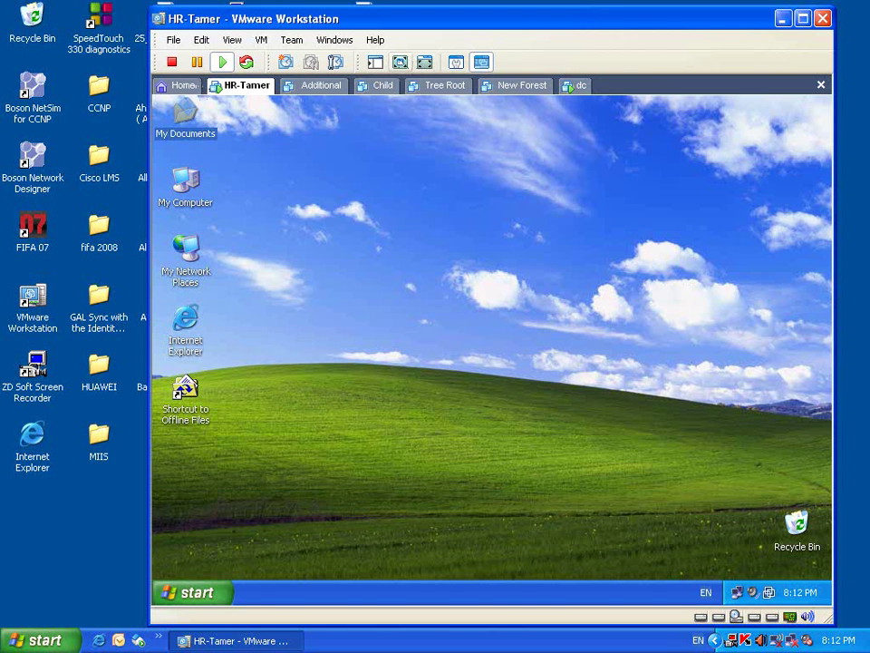
key("ctrl+alt+Return")
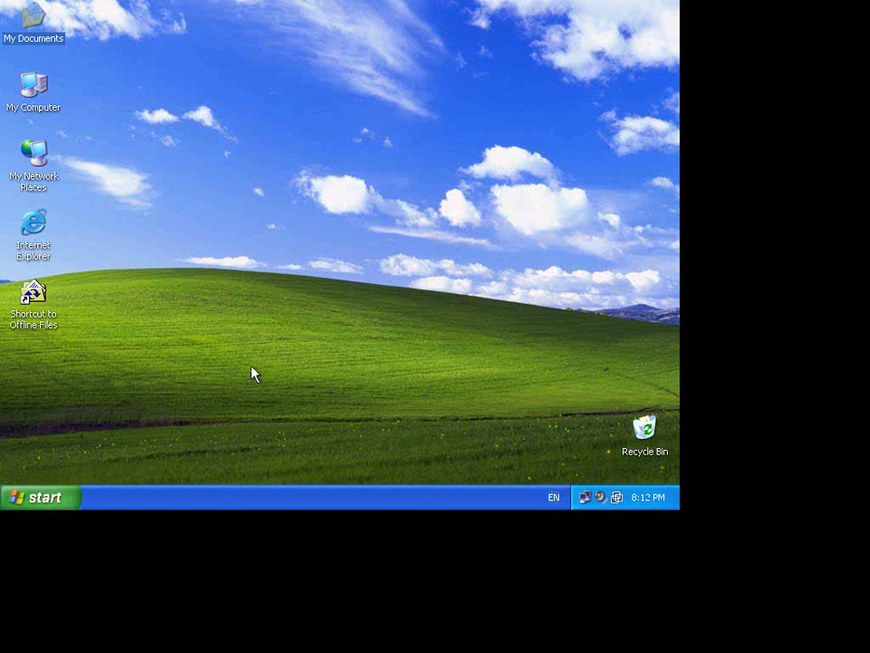
- Log the HR user off Windows XP
left_click(45, 501)
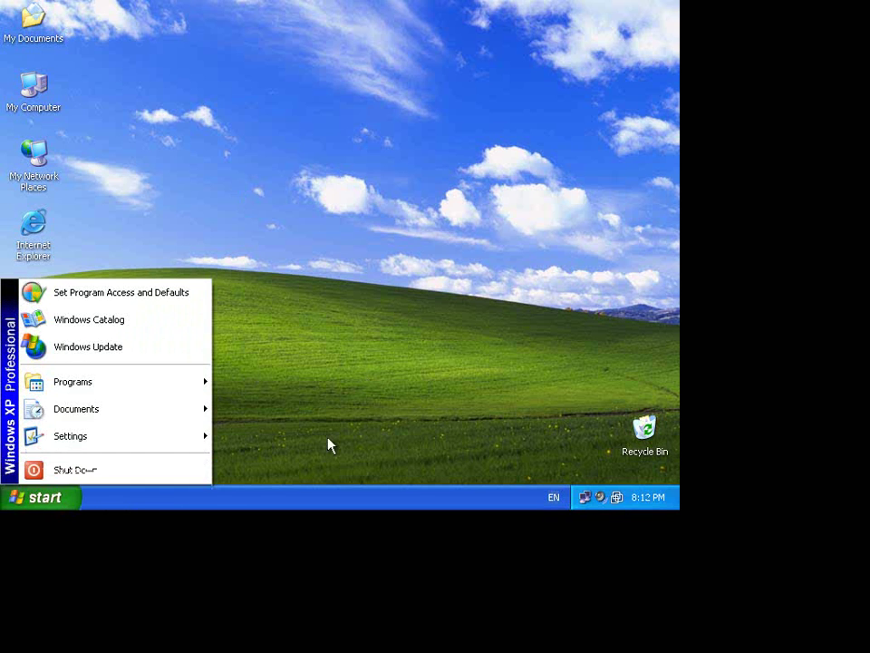
left_click(171, 468)
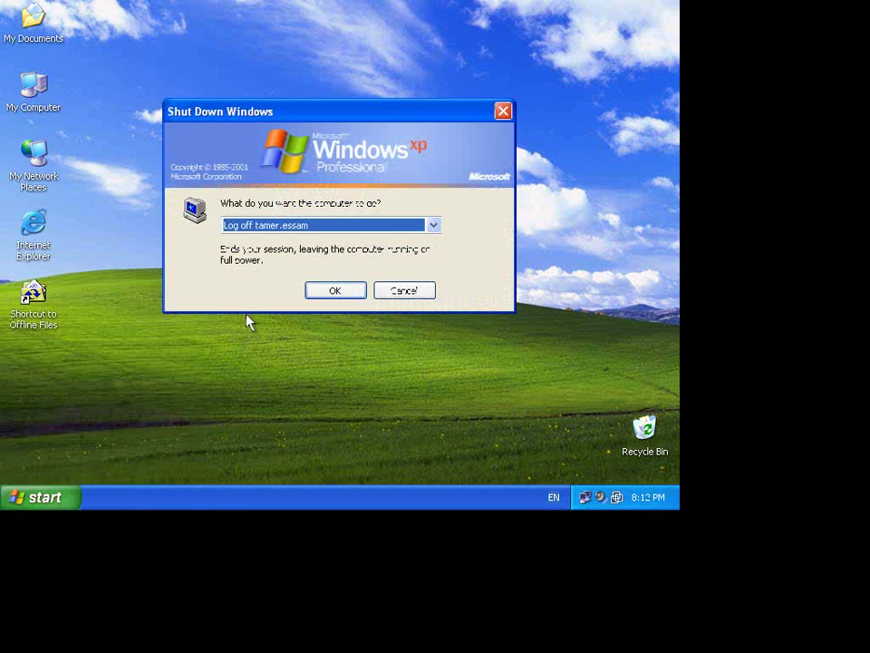
left_click(335, 290)
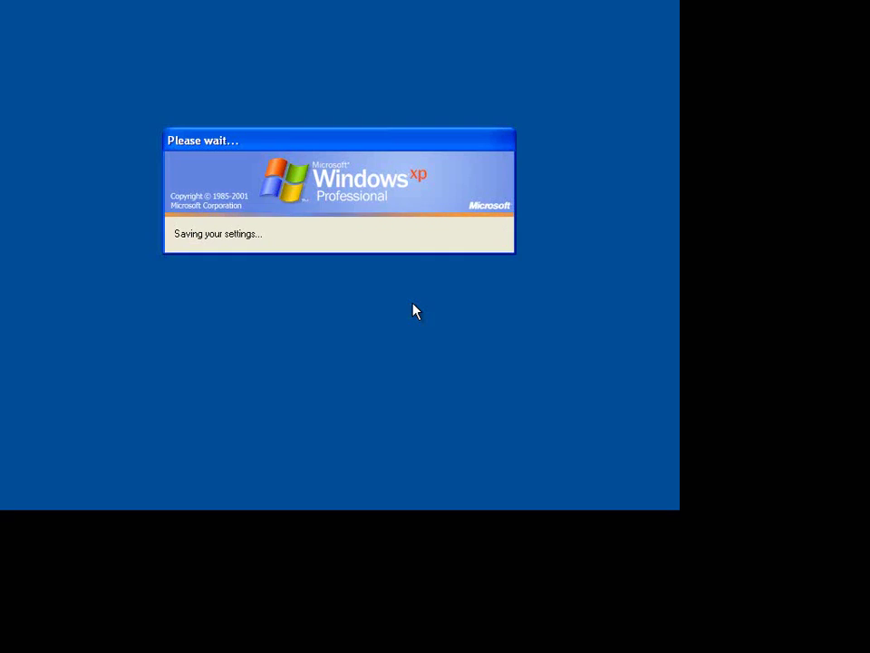
- Log back on with the HR user's password, retrying after the failed first attempt
type("p")
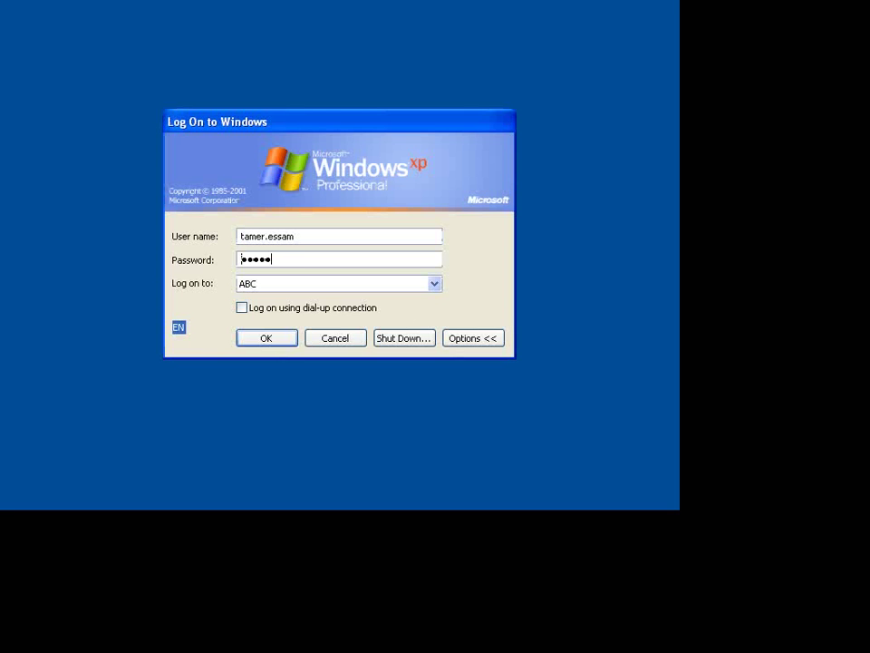
key("Return")
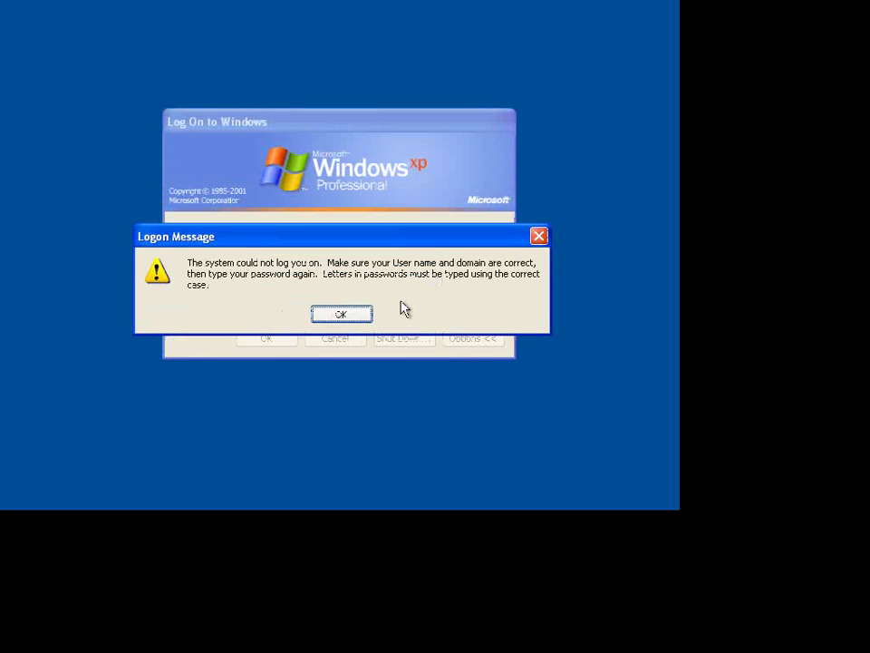
left_click(340, 315)
type("p")
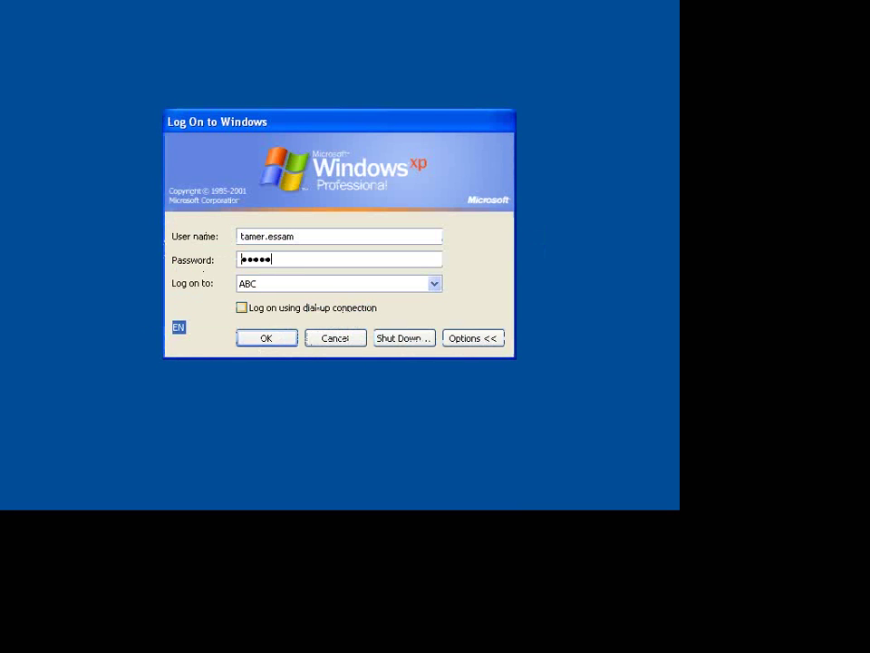
key("Return")
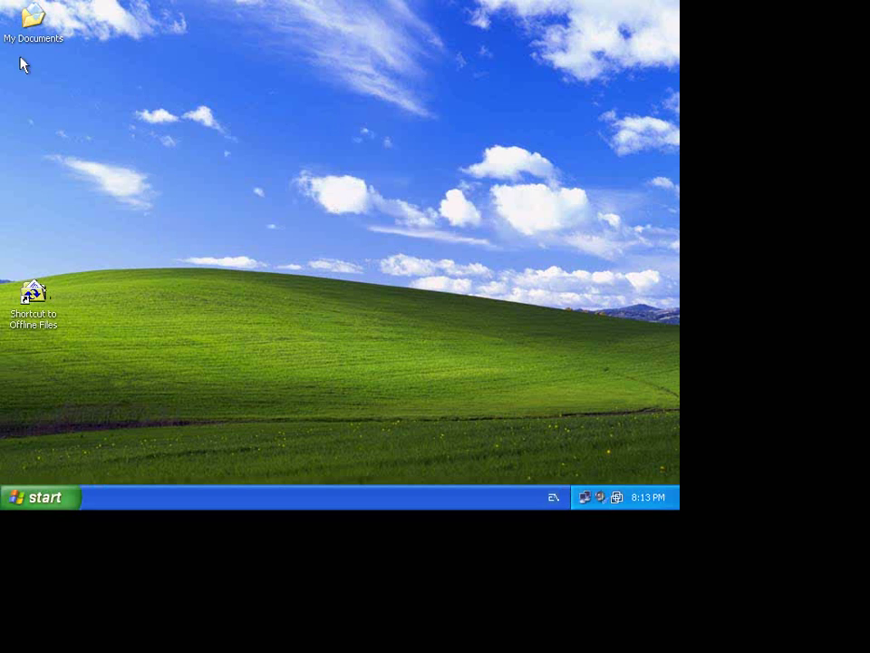
- Check the Start menu, then review Display Properties' Desktop Items and close without changes
left_click(33, 499)
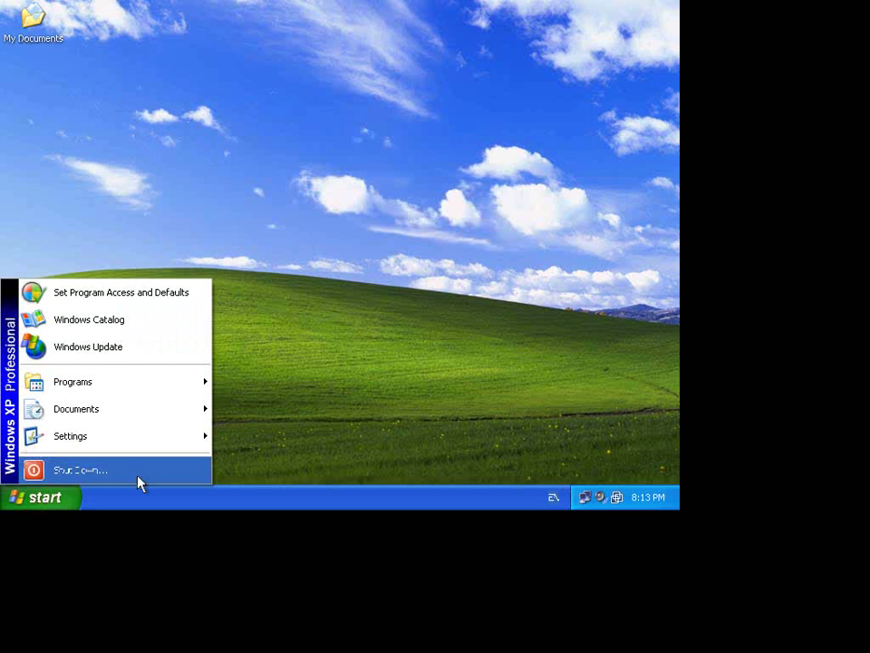
left_click(400, 327)
right_click(389, 234)
left_click(439, 335)
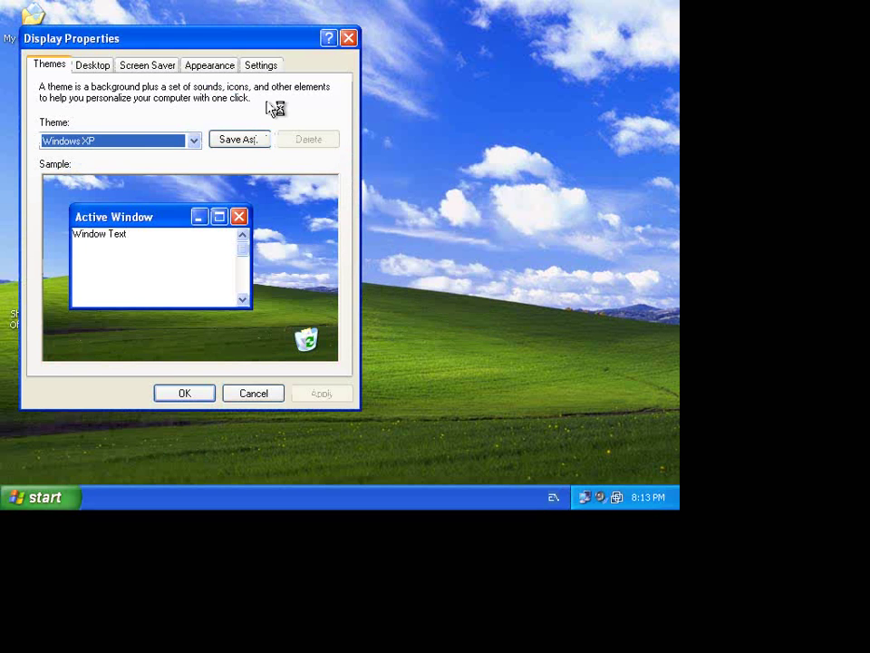
left_click(98, 71)
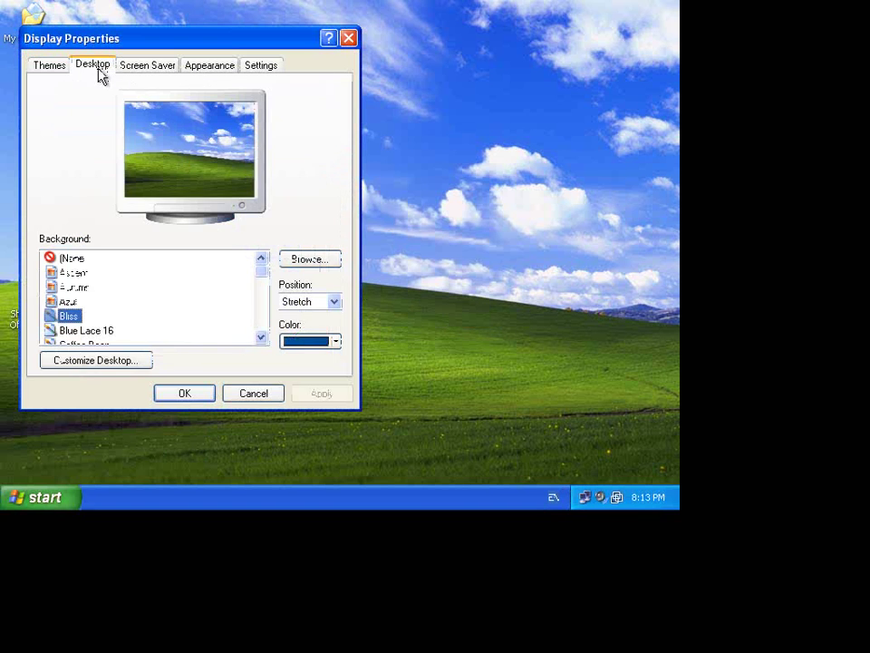
left_click(98, 361)
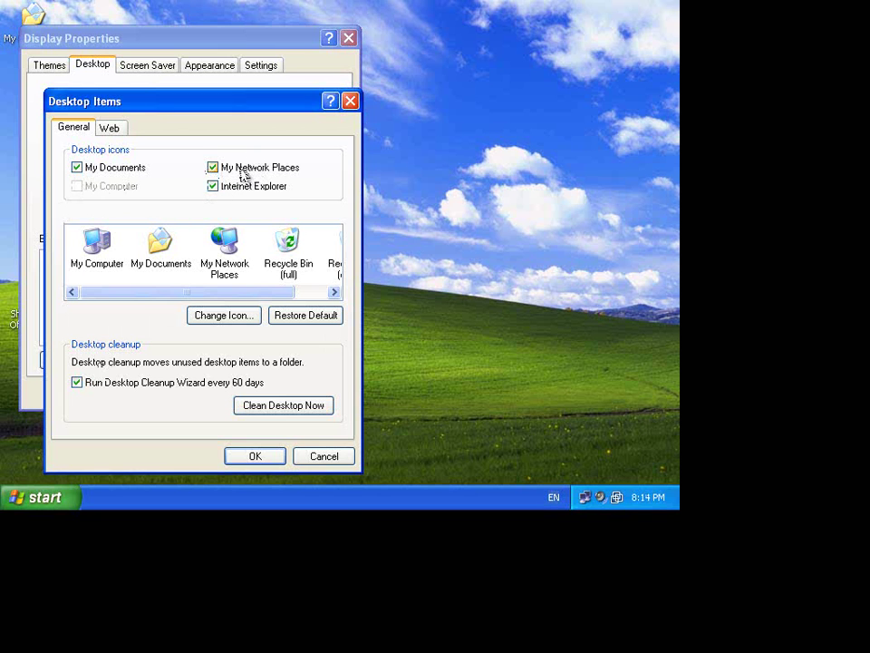
left_click(335, 462)
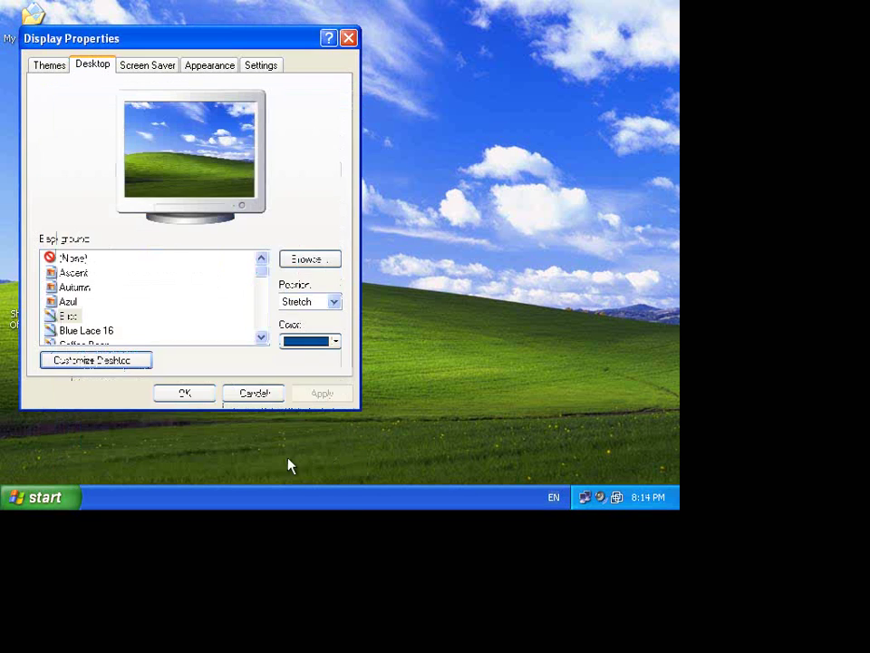
left_click(198, 397)
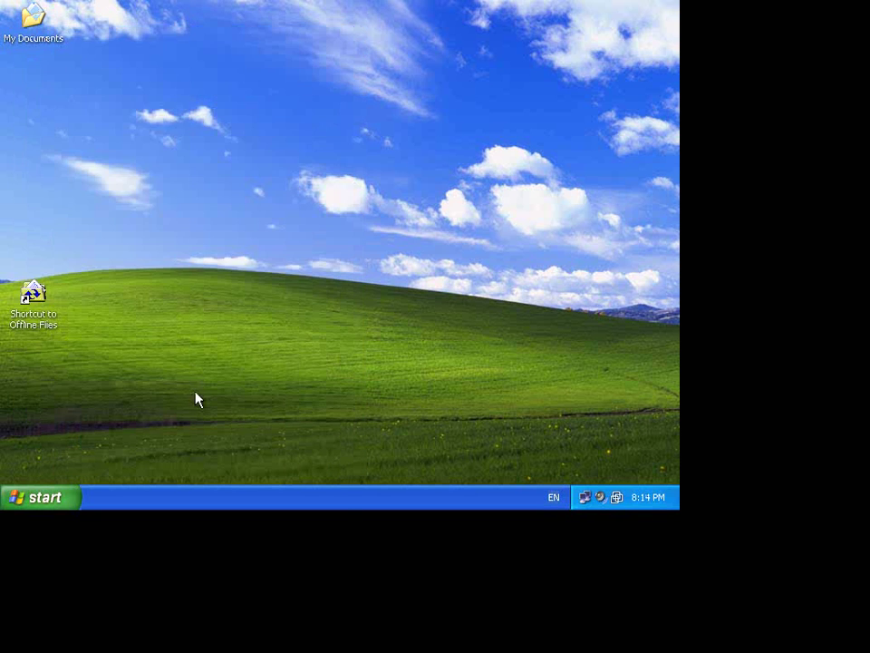
- Inspect the trimmed Start menu's Settings and Programs, then open My Documents
left_click(66, 501)
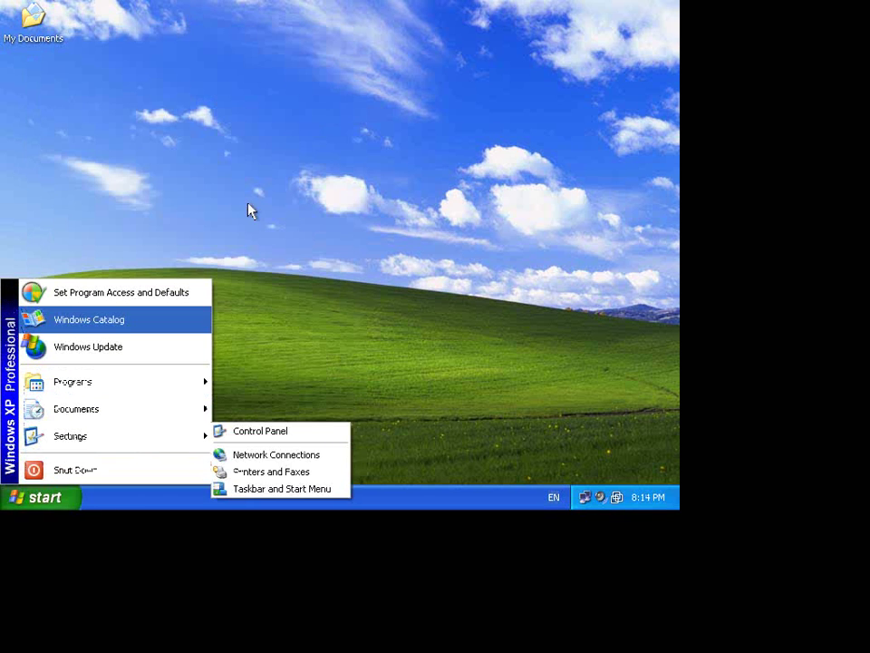
mouse_move(181, 388)
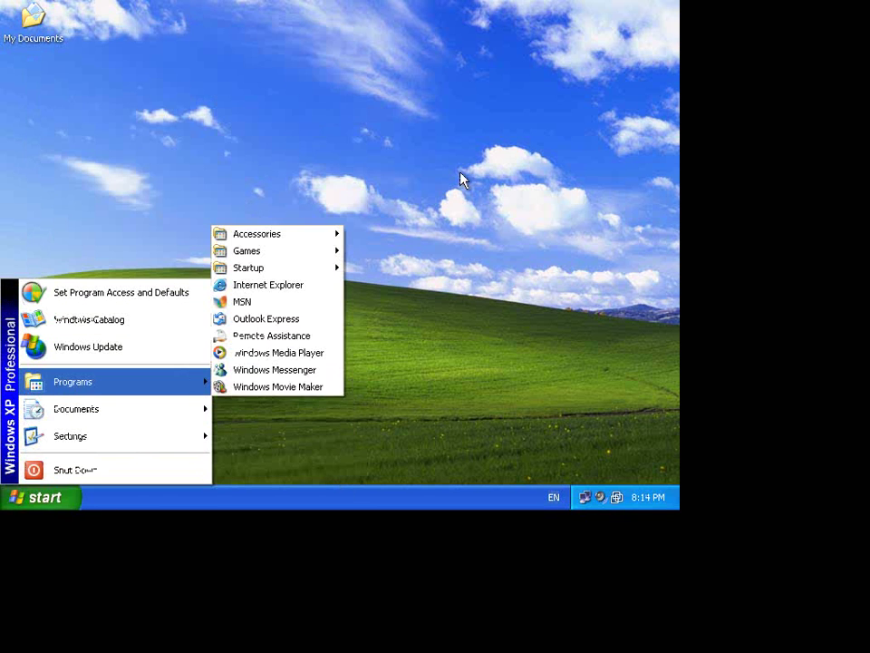
left_click(460, 179)
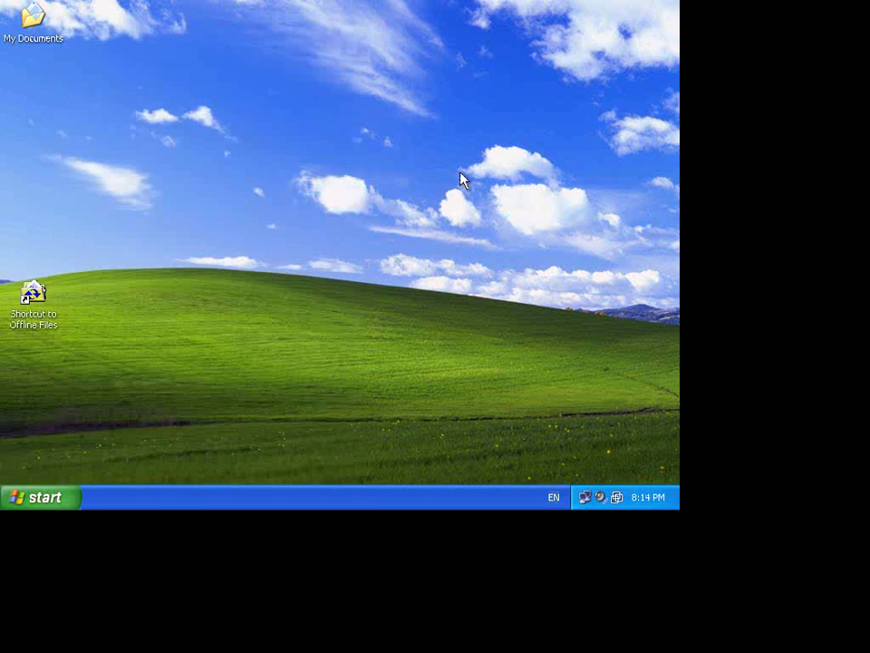
double_click(37, 23)
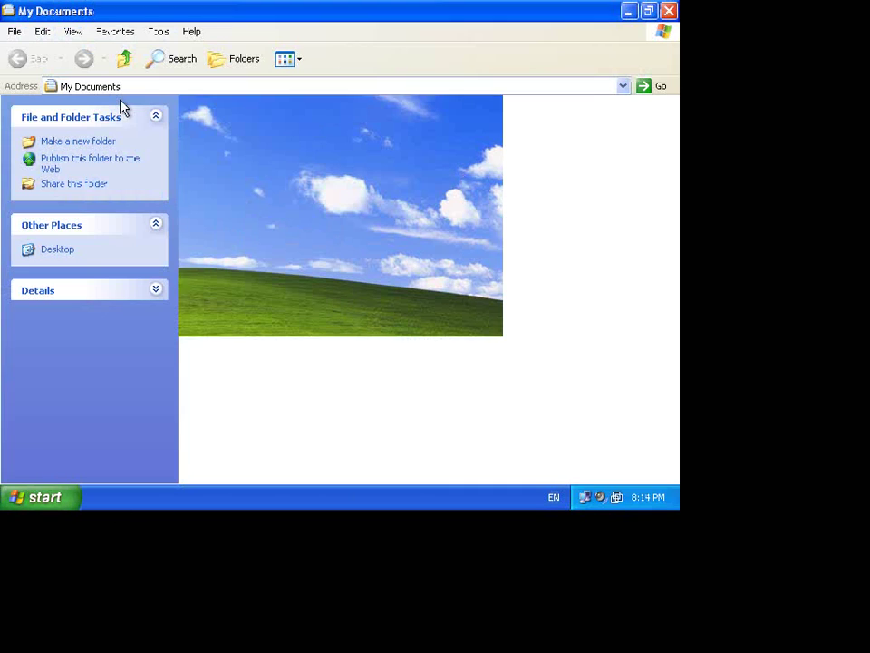
- Enter c: in the Address bar and dismiss the resulting access-disallowed error
left_click(117, 92)
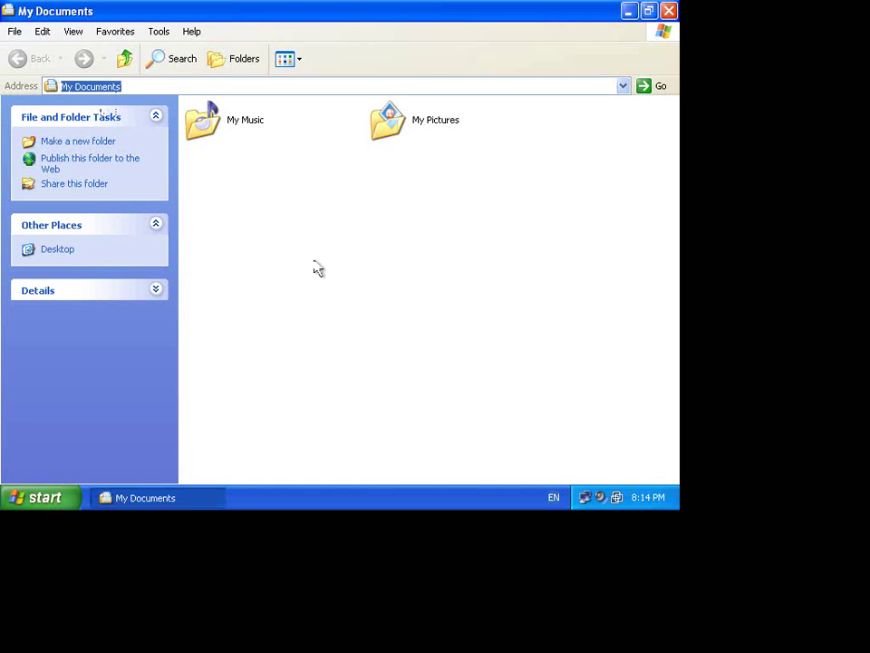
type("c:")
key("Return")
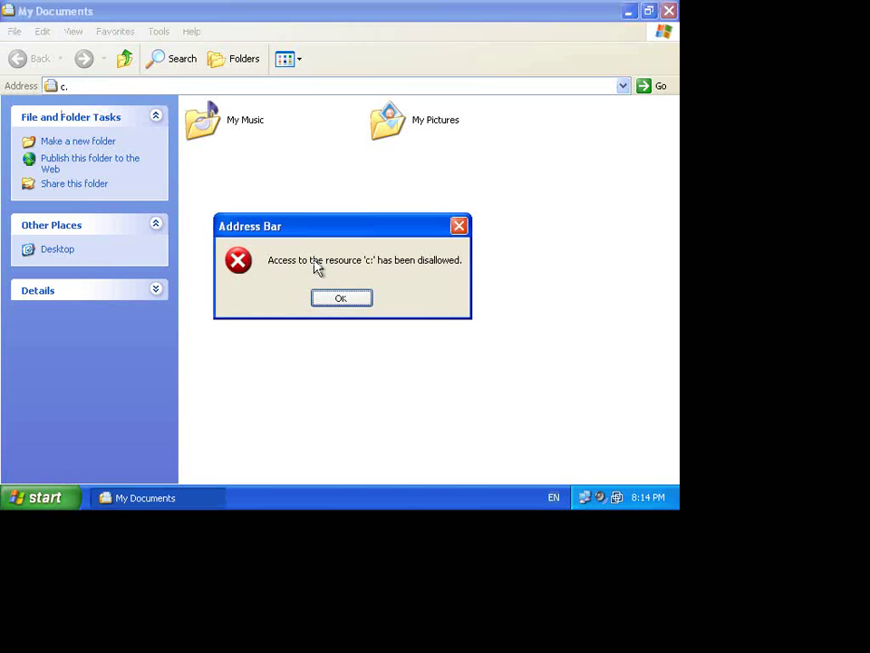
left_click(332, 308)
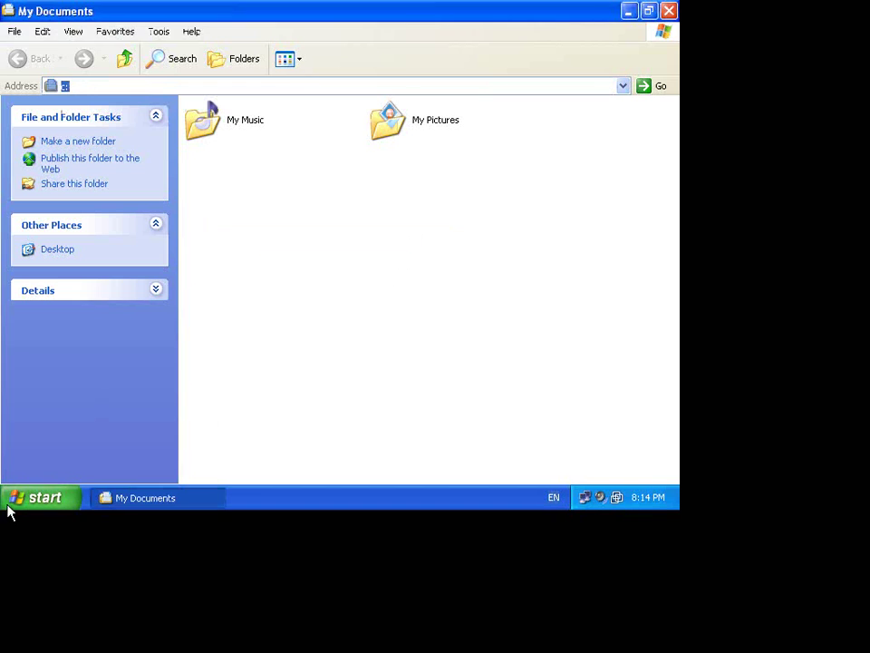
left_click(13, 498)
left_click(349, 403)
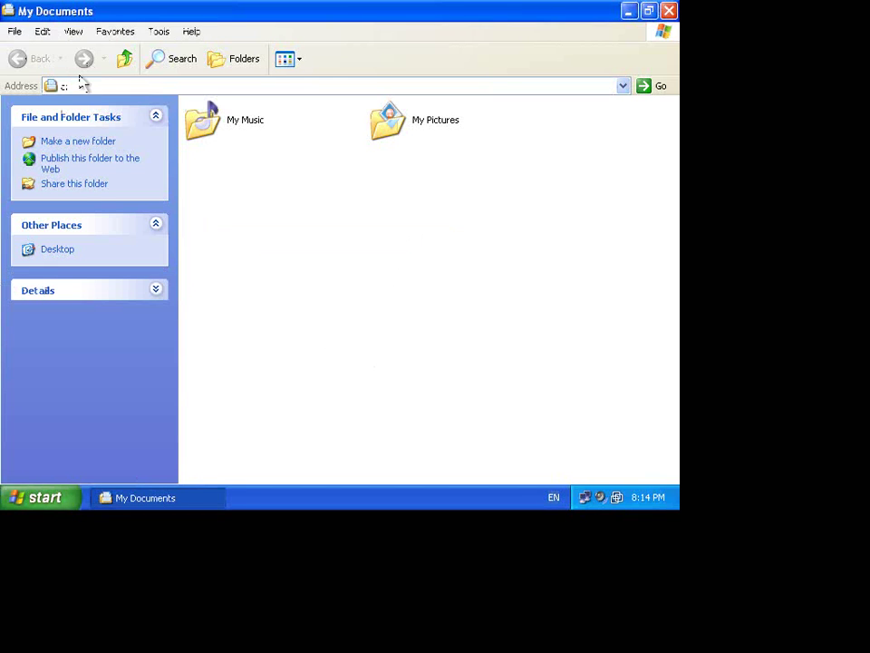
- Explore Local Disk (C:) contents and New Volume (E:), then close both Explorer windows
right_click(31, 505)
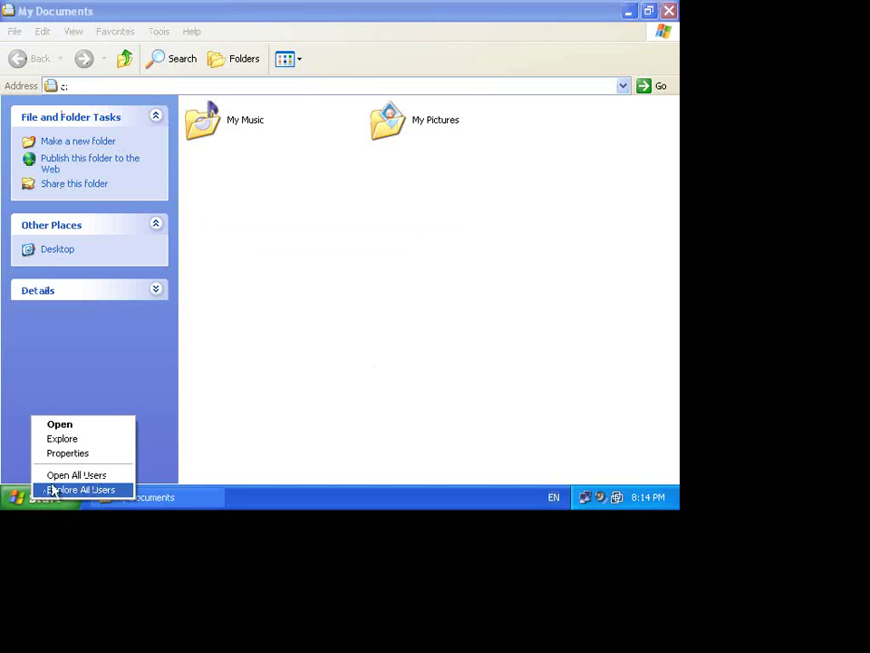
left_click(73, 439)
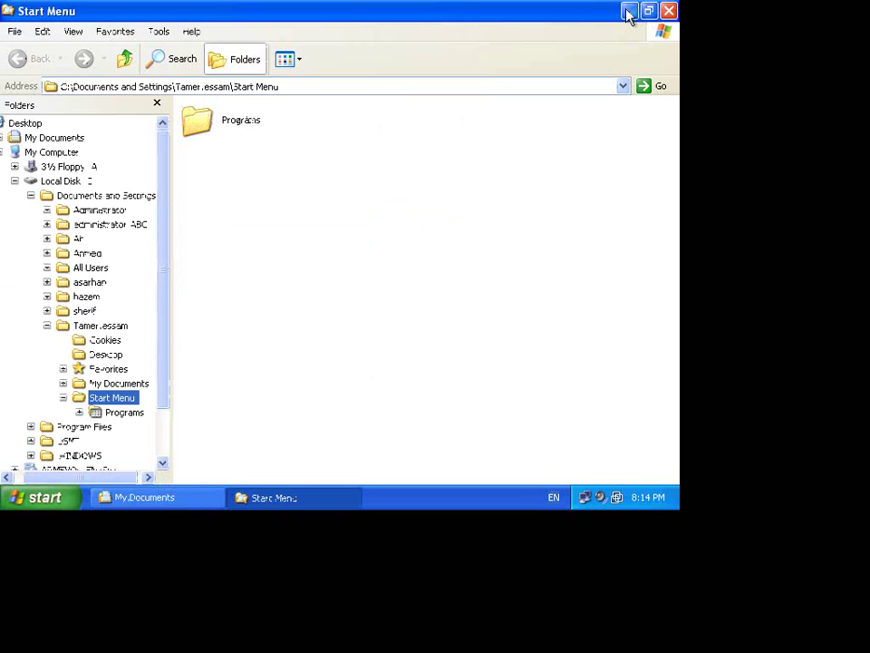
left_click(69, 181)
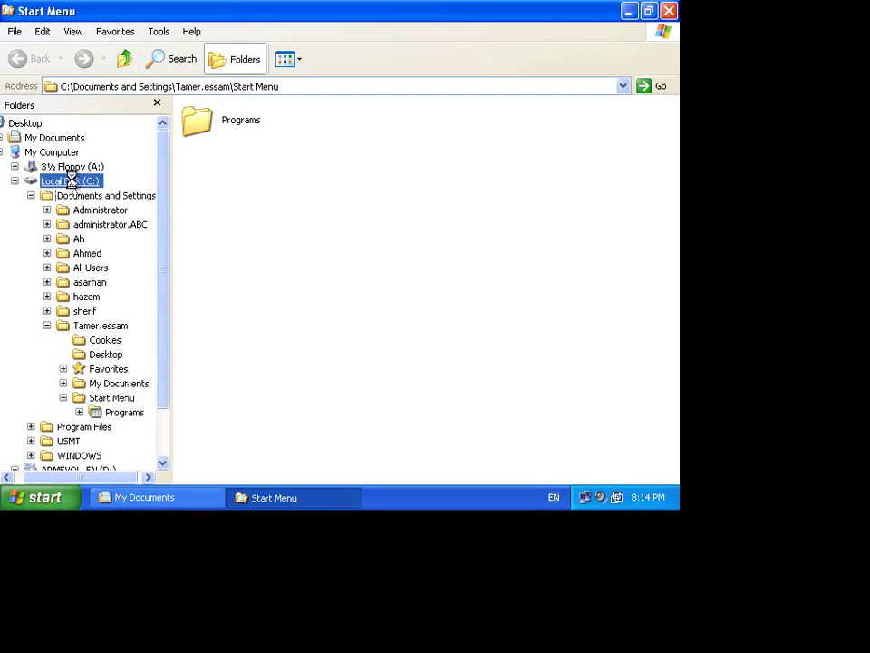
left_click(192, 217)
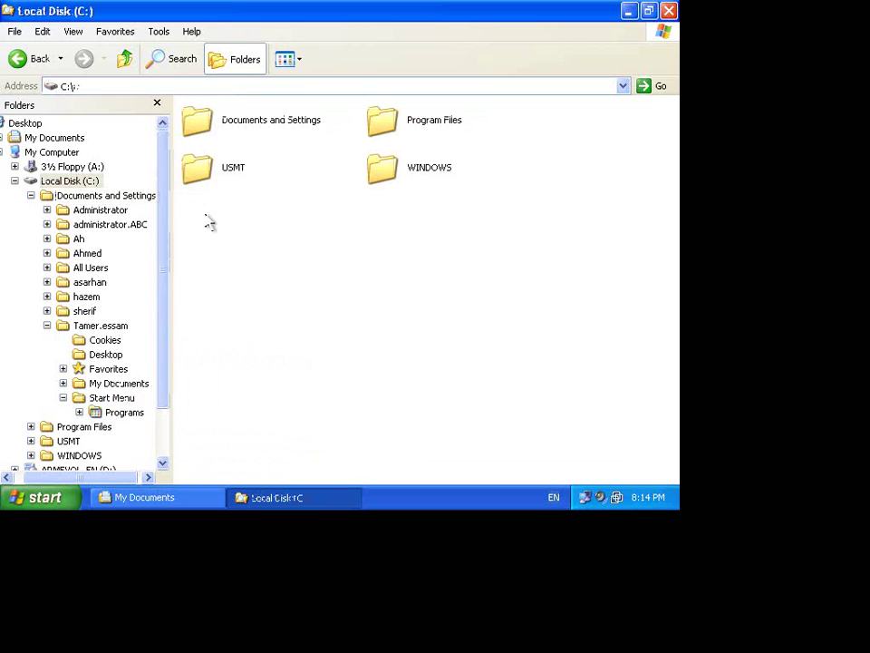
left_click(14, 181)
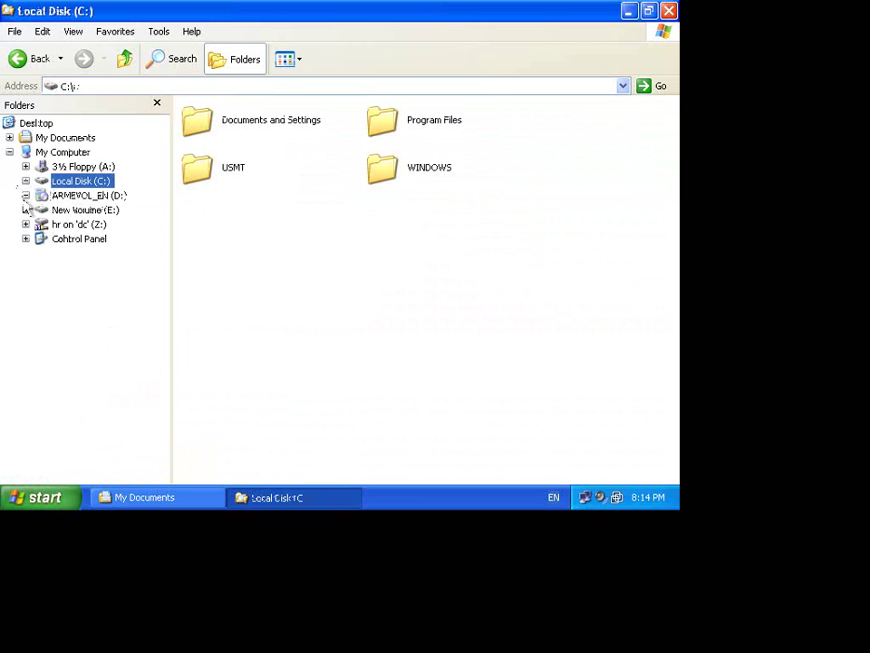
left_click(26, 210)
left_click(91, 210)
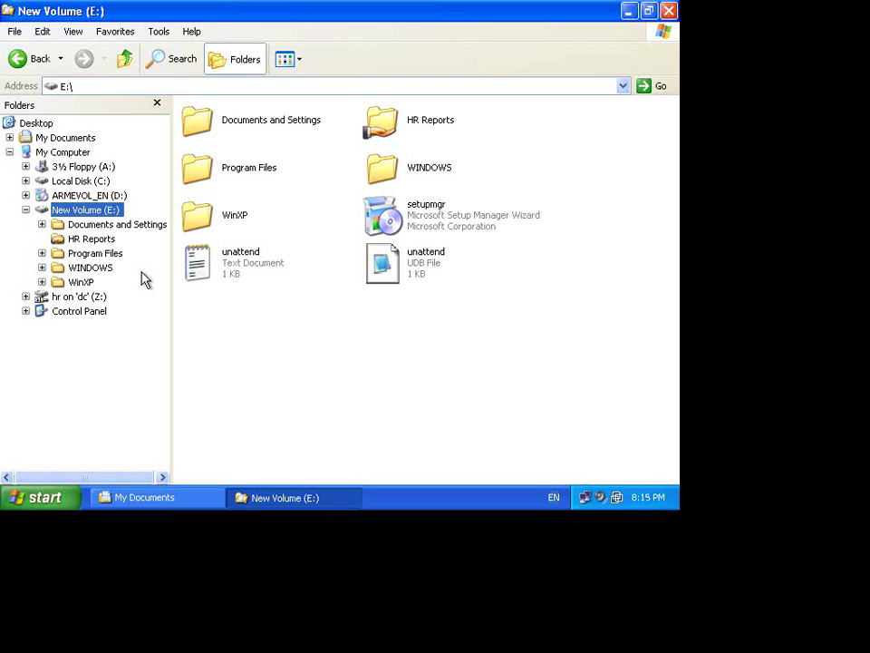
left_click(669, 11)
left_click(669, 11)
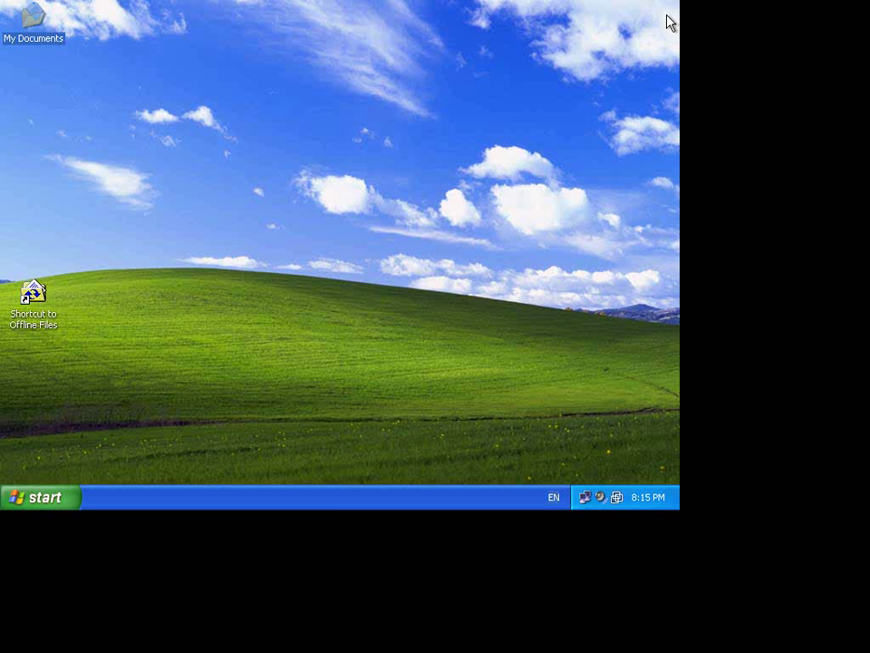
- Return to the dc server, restore ADUC, and open HR Properties on the Group Policy tab
key("ctrl+alt+Return")
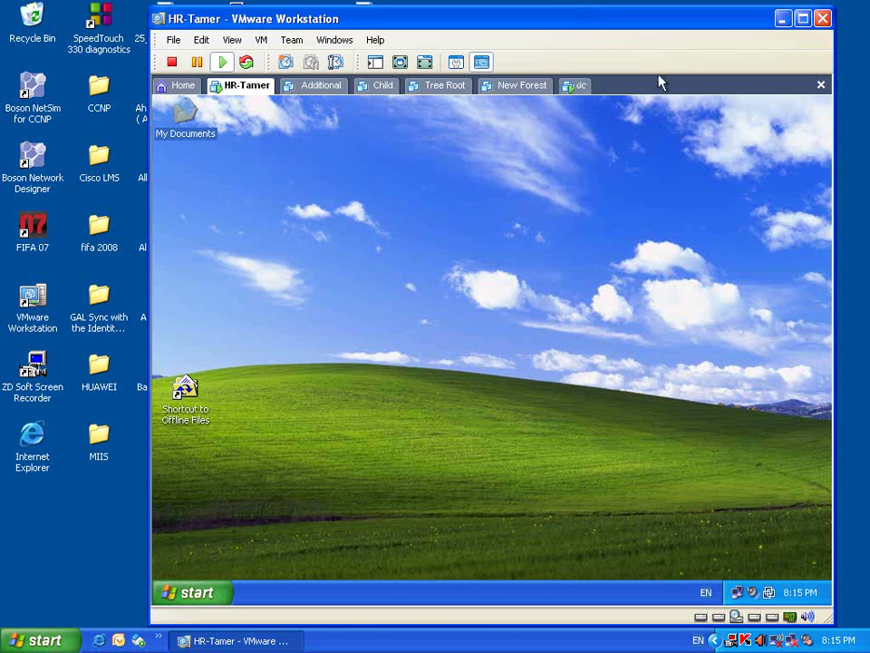
left_click(579, 87)
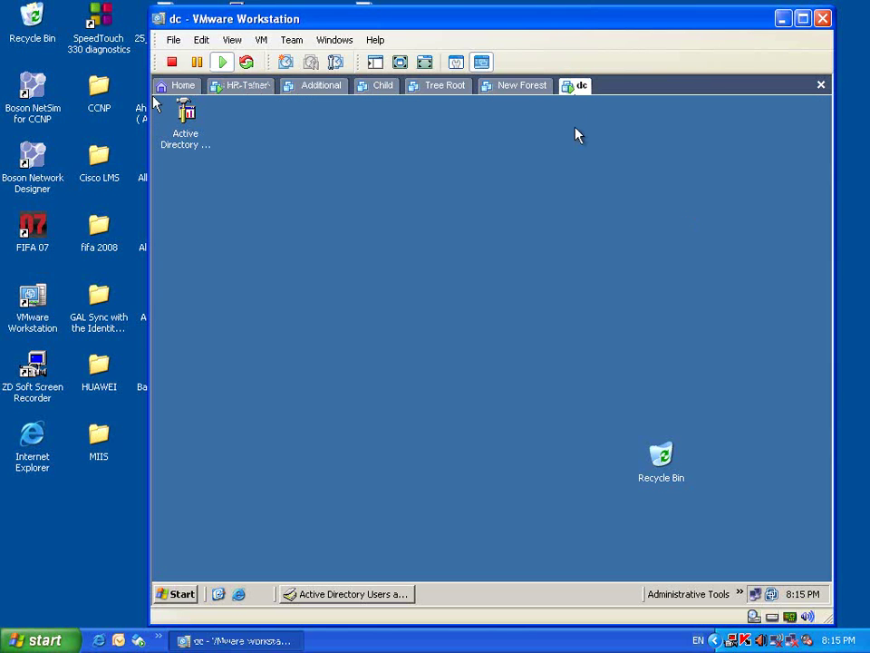
left_click(408, 594)
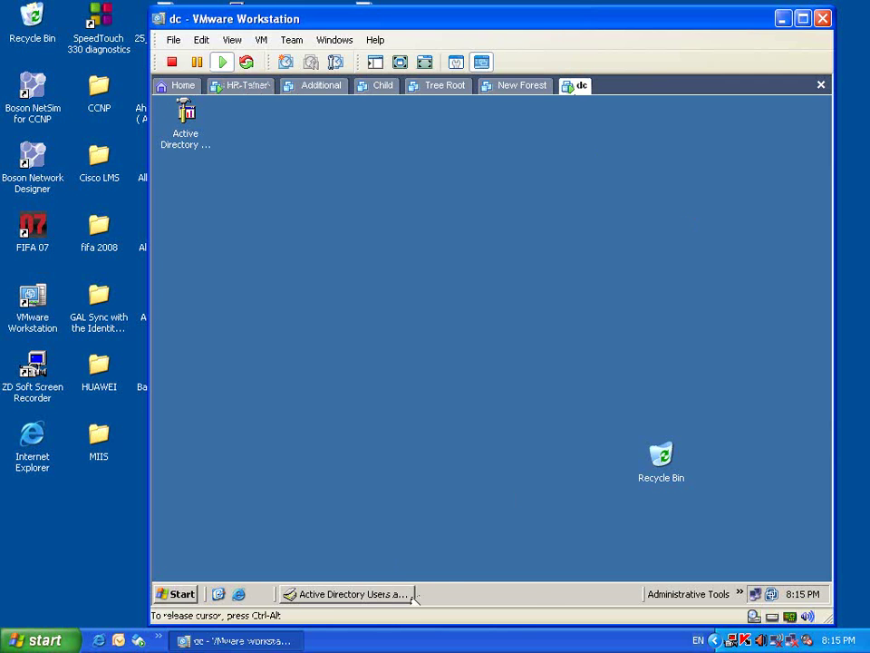
right_click(209, 261)
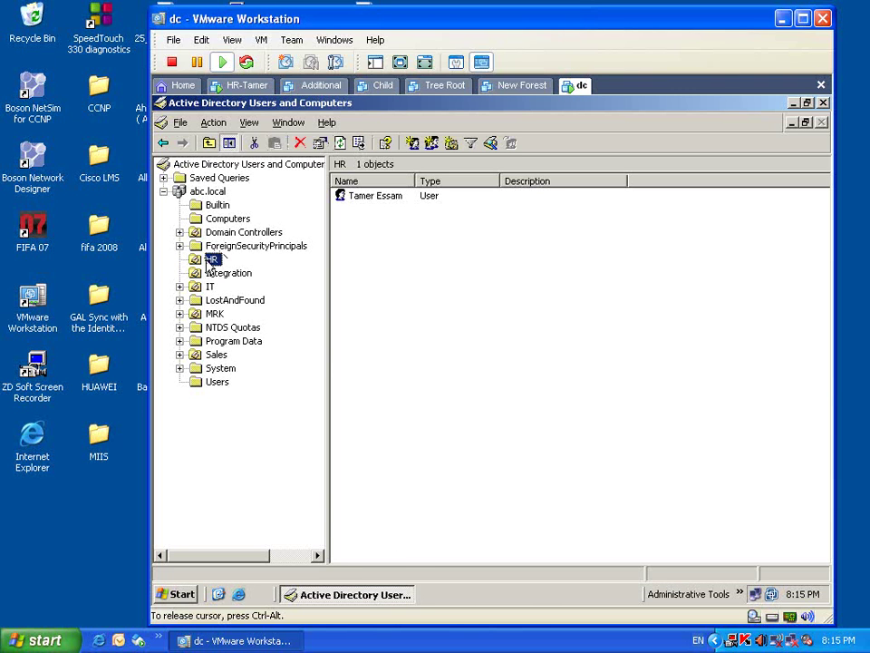
left_click(274, 486)
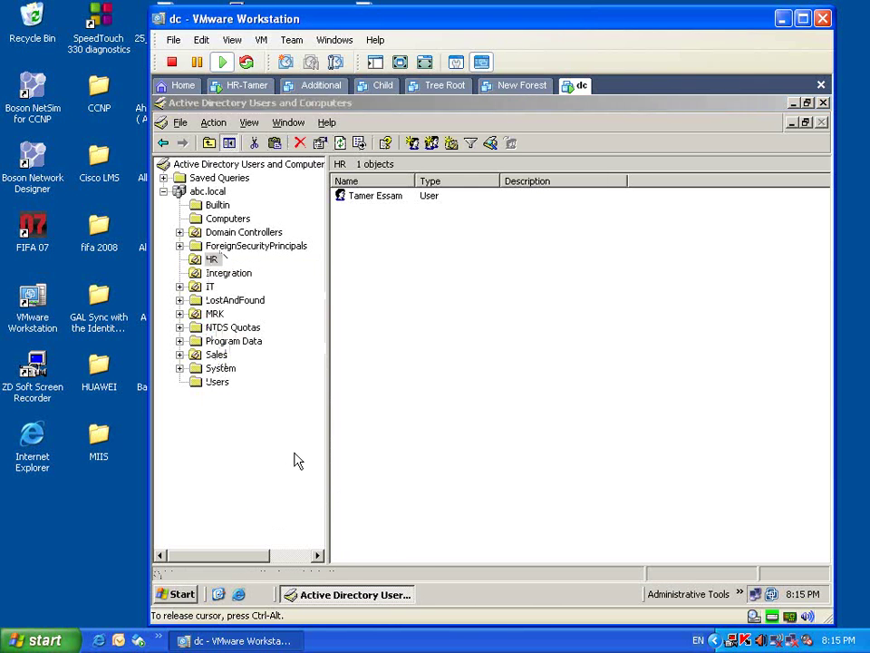
left_click(564, 175)
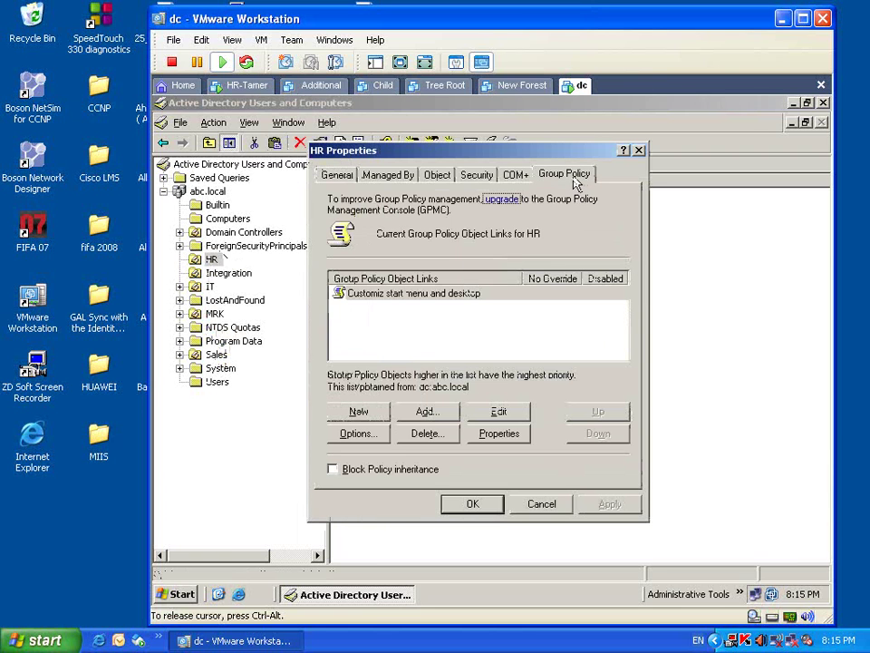
- Open 'Hide these specified drives in My Computer' under User Configuration's Windows Components > Windows Explorer
left_click(392, 299)
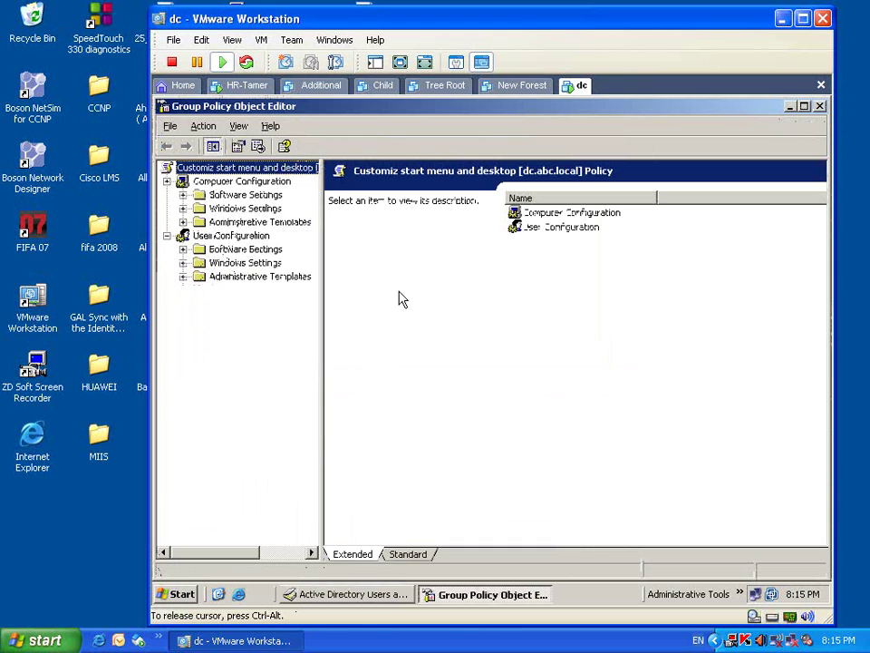
left_click(183, 276)
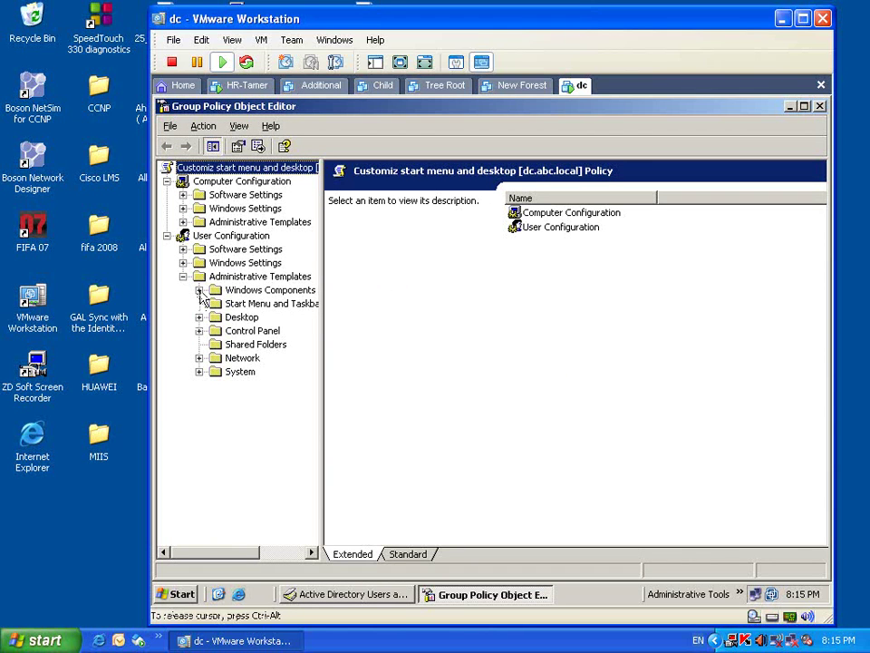
left_click(199, 290)
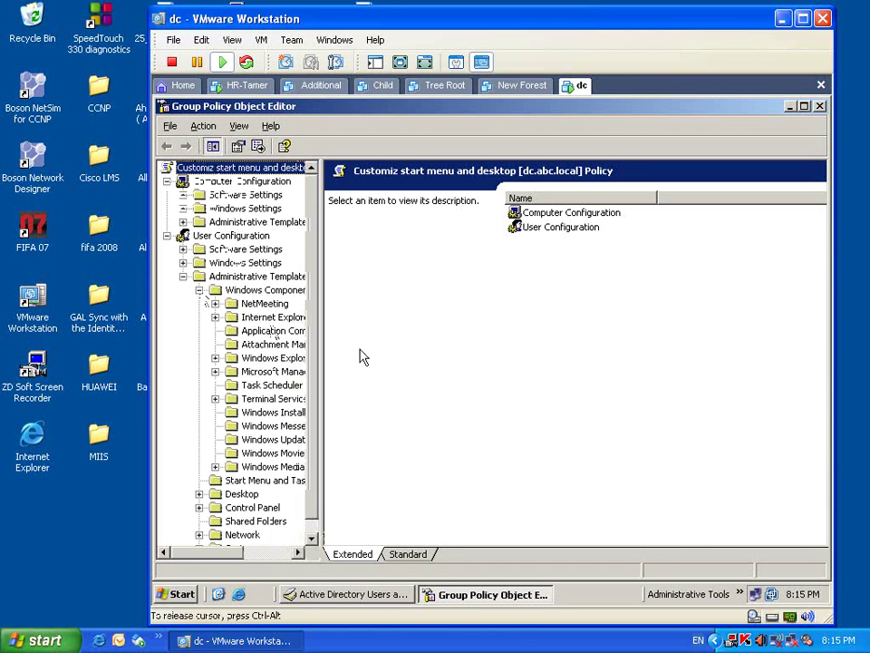
left_click_drag(321, 335, 402, 340)
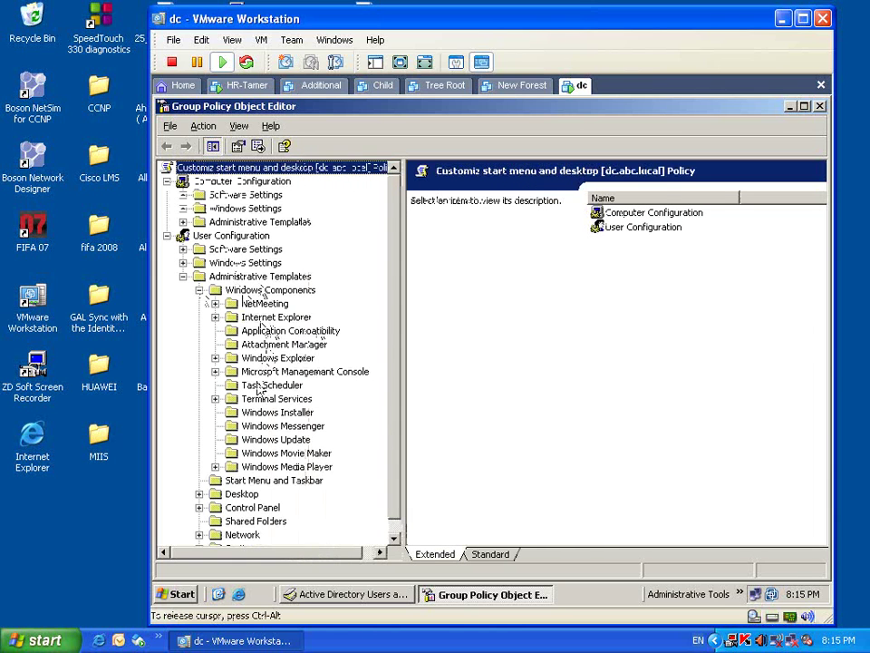
left_click(277, 358)
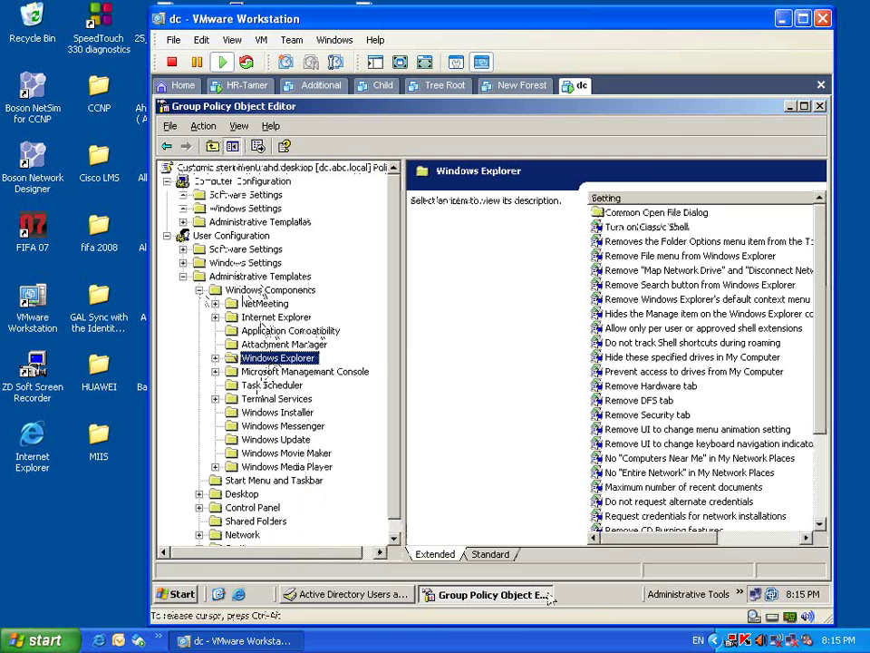
left_click(506, 556)
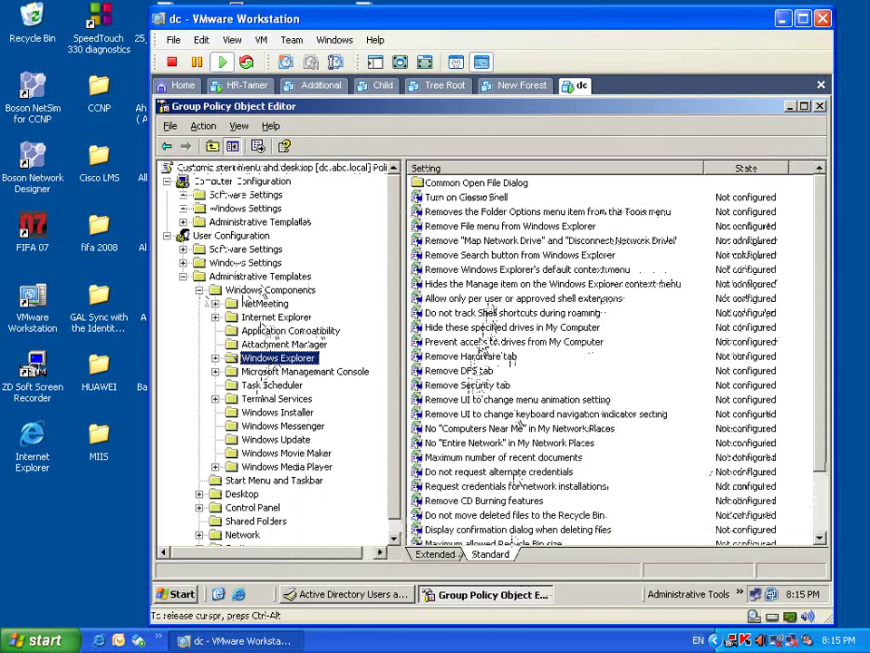
left_click(482, 332)
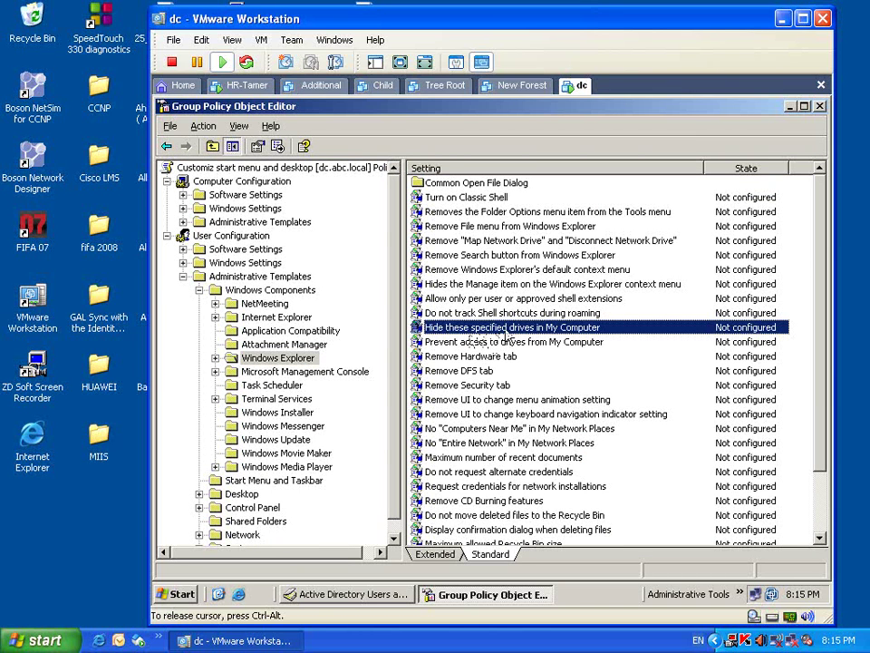
double_click(504, 333)
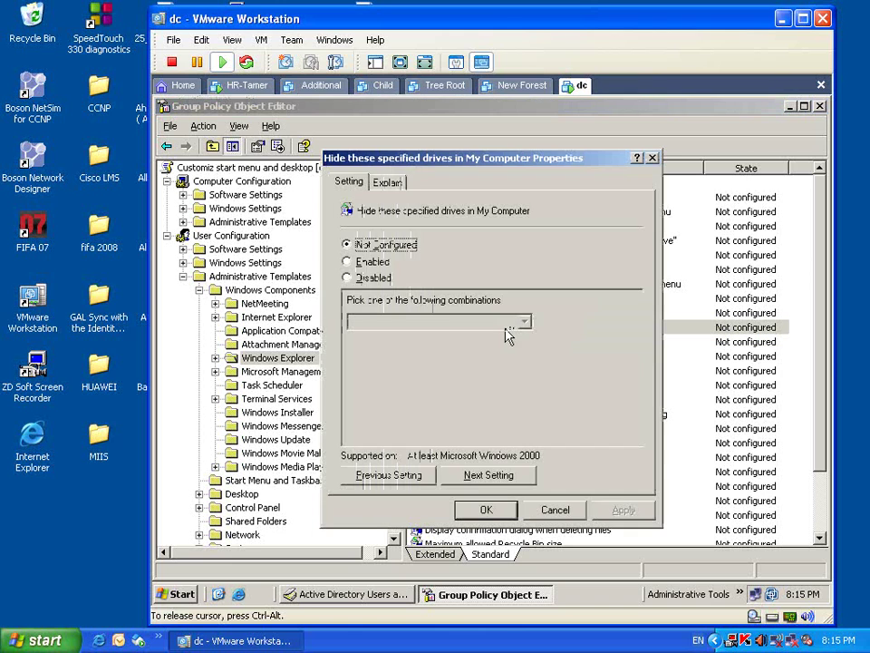
- Enable 'Hide these specified drives in My Computer' set to 'Restrict C drive only', then apply and confirm
left_click(347, 261)
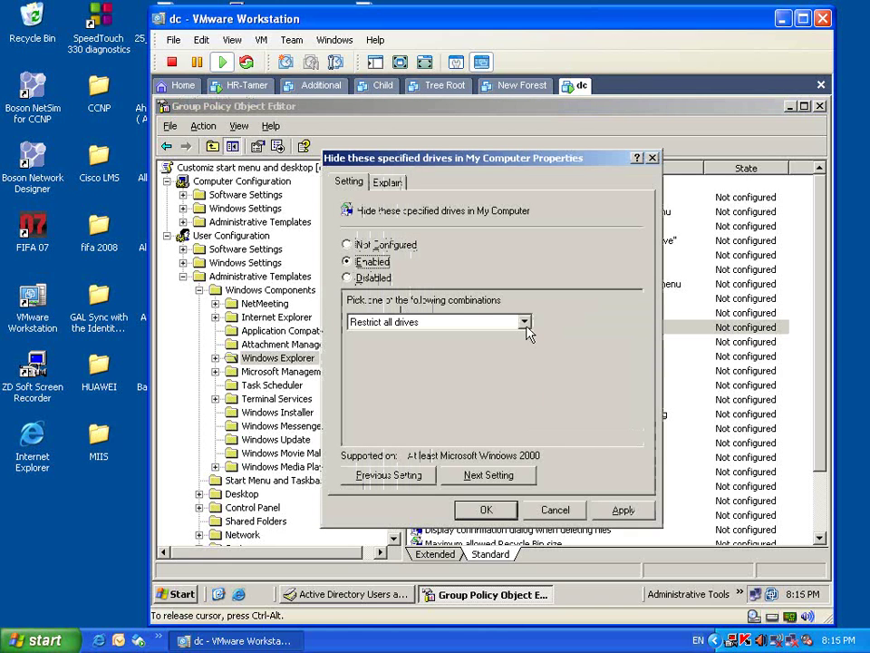
left_click(526, 323)
left_click(414, 346)
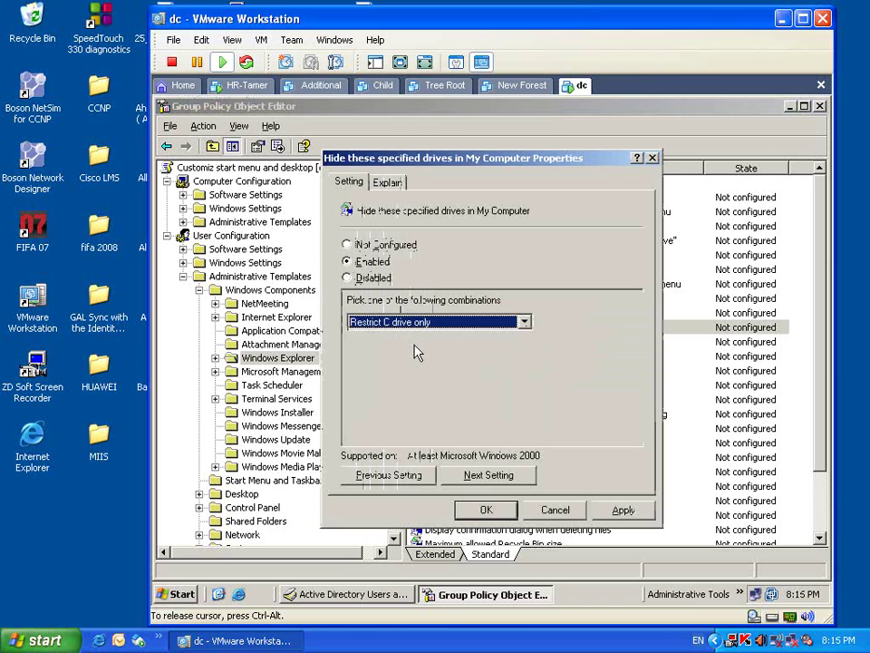
left_click(621, 509)
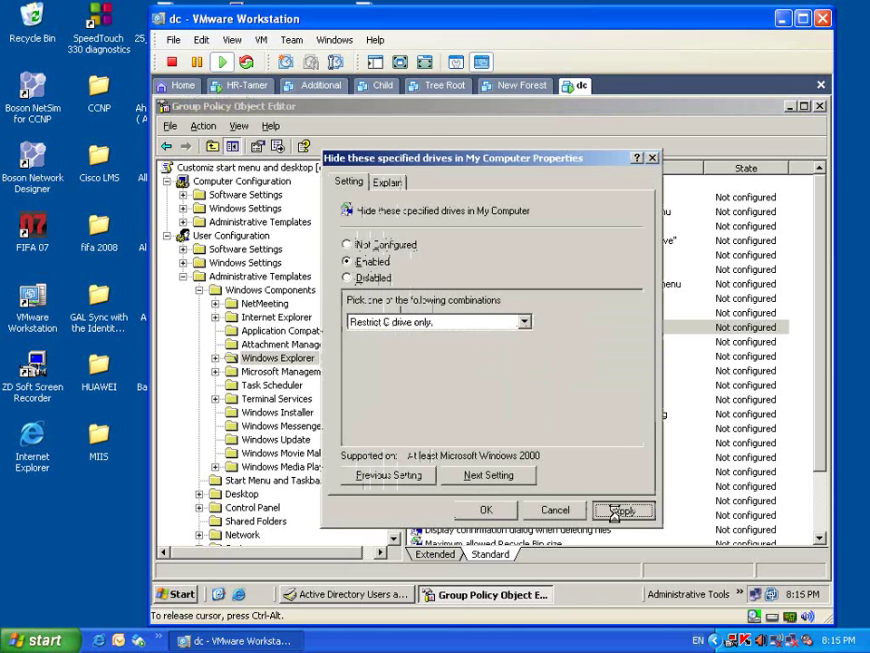
left_click(486, 510)
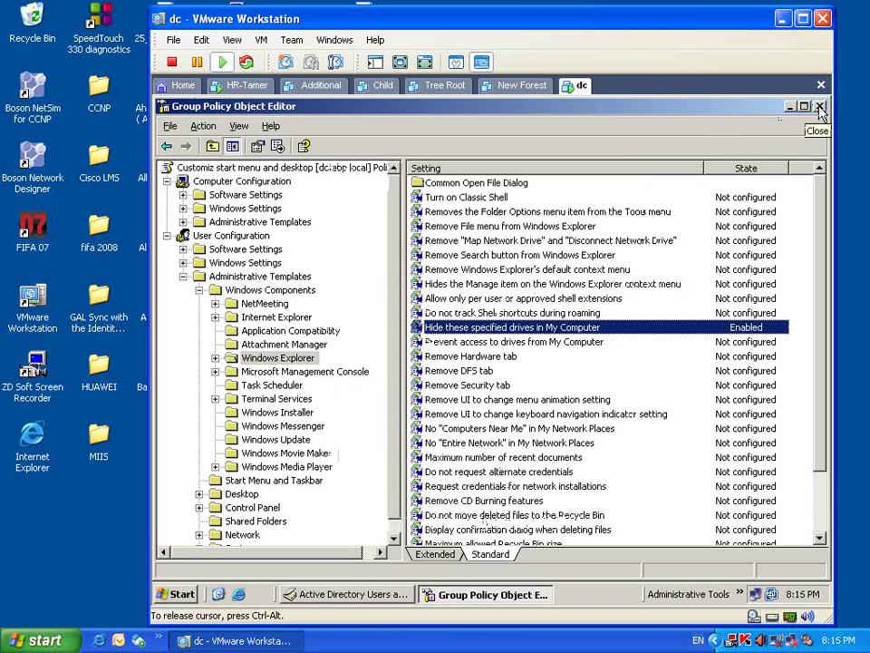
- Close the GPO Editor and HR Properties, and minimize Active Directory Users and Computers
left_click(819, 109)
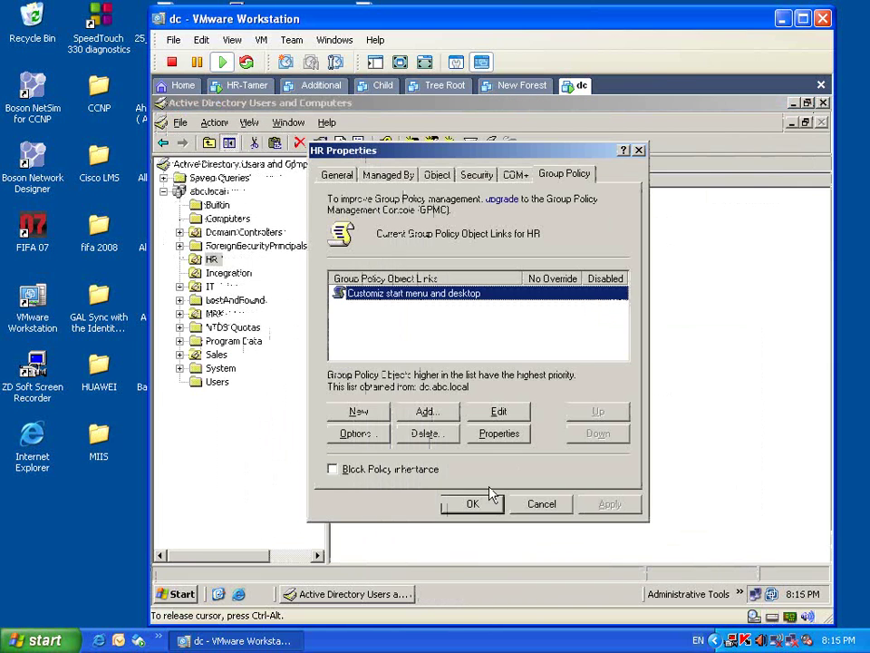
left_click(473, 501)
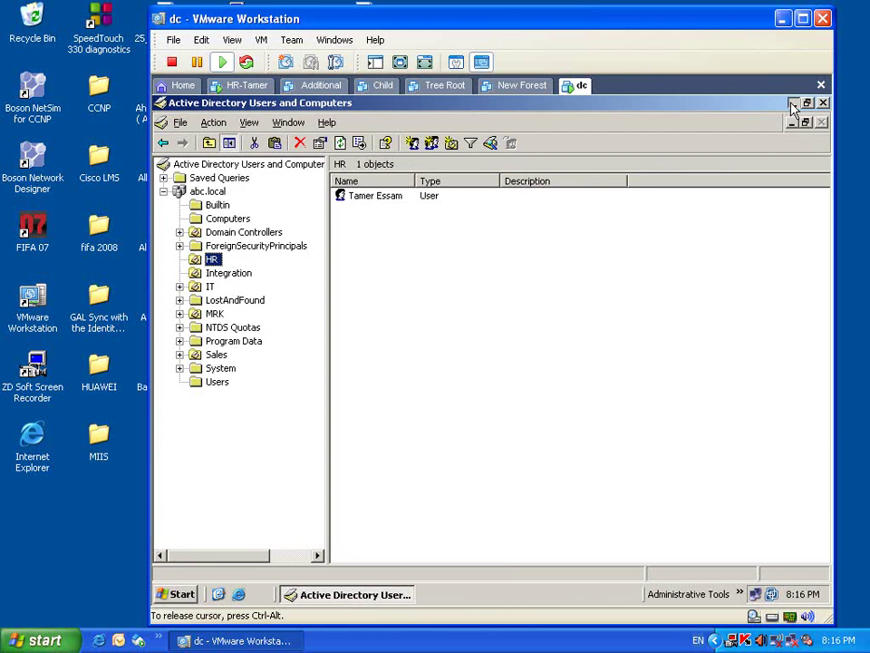
left_click(792, 102)
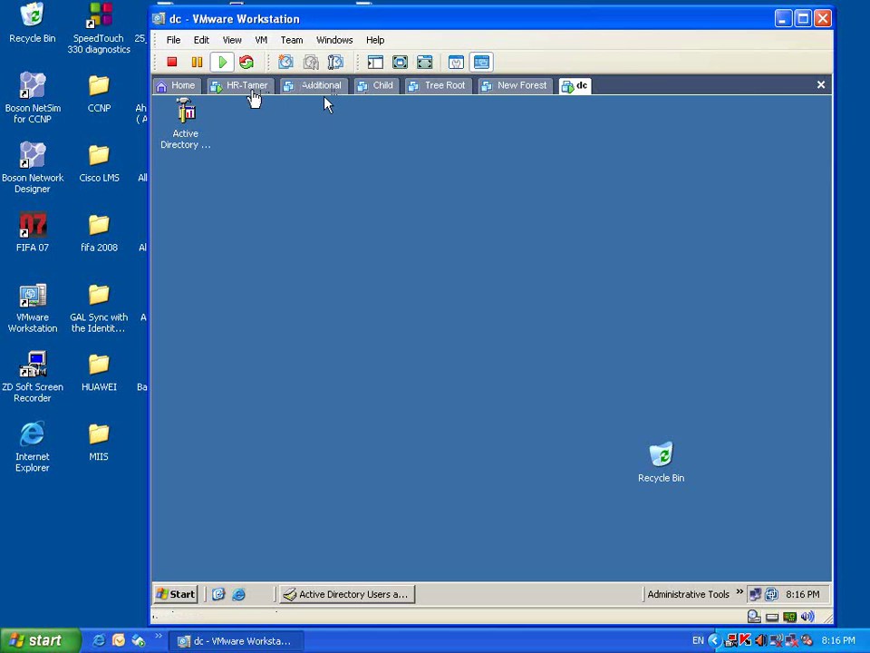
- On the HR-Tamer XP client, log the HR user off via Start > Shut Down
left_click(247, 86)
left_click(201, 594)
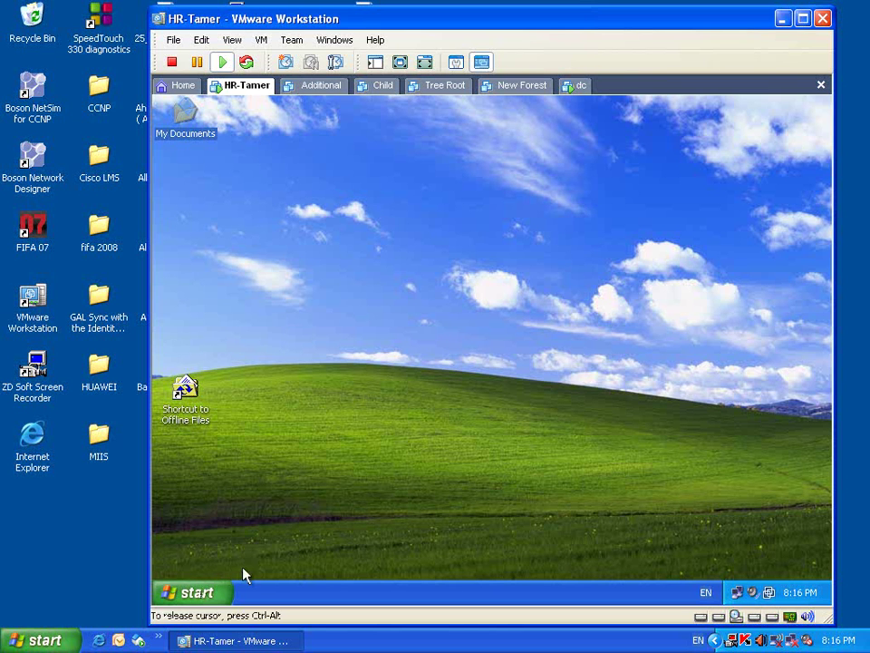
left_click(202, 592)
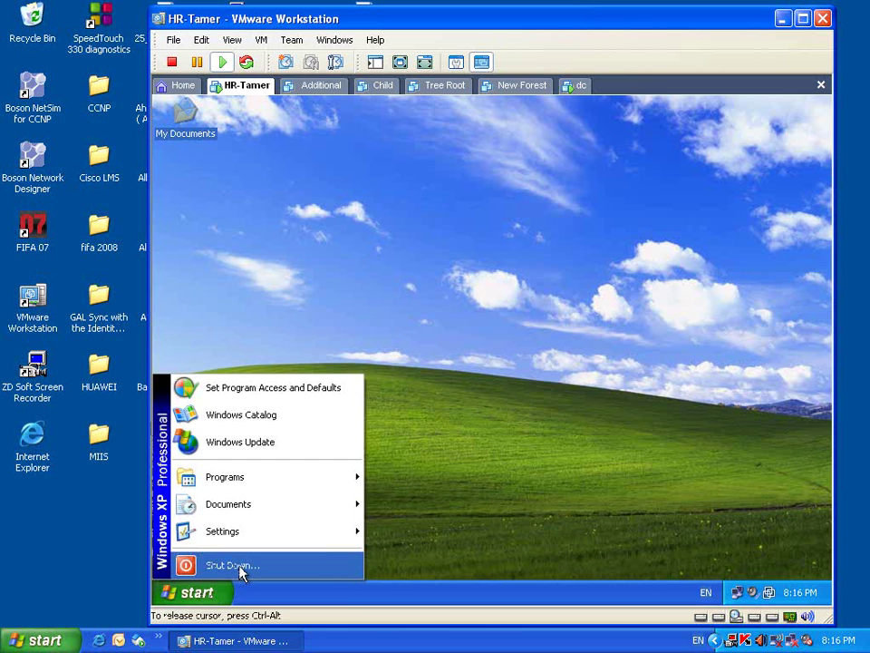
left_click(234, 565)
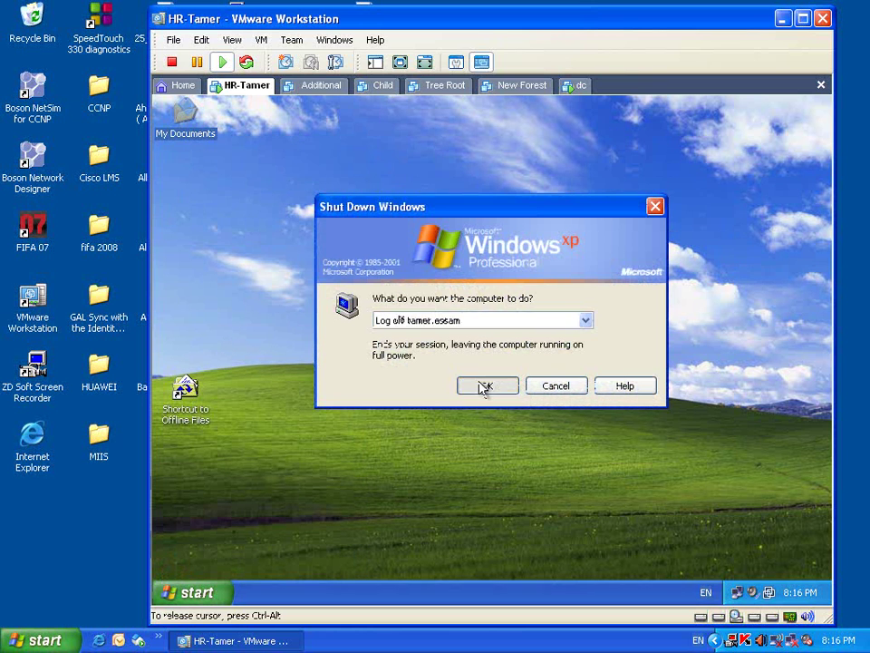
left_click(485, 386)
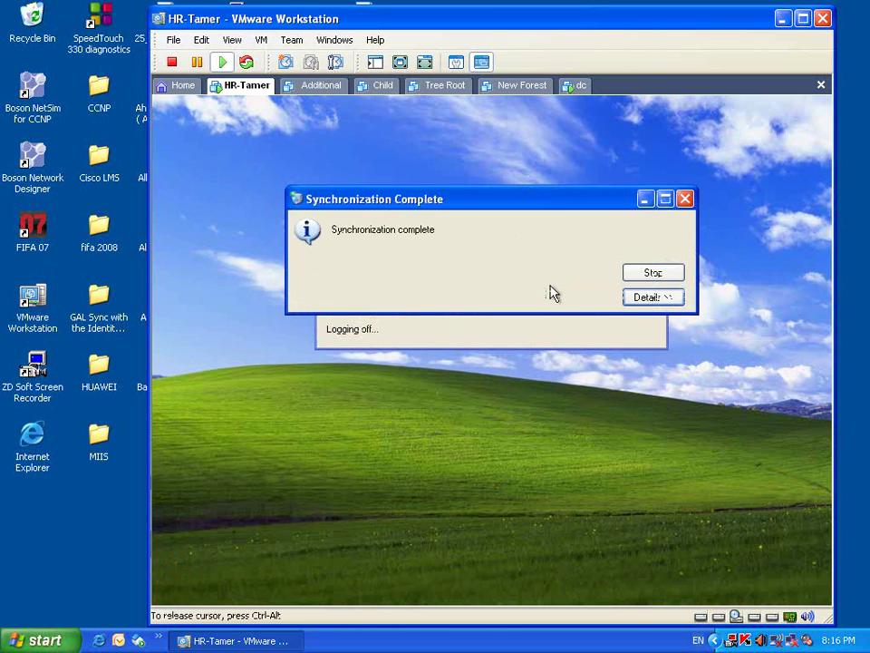
left_click(654, 273)
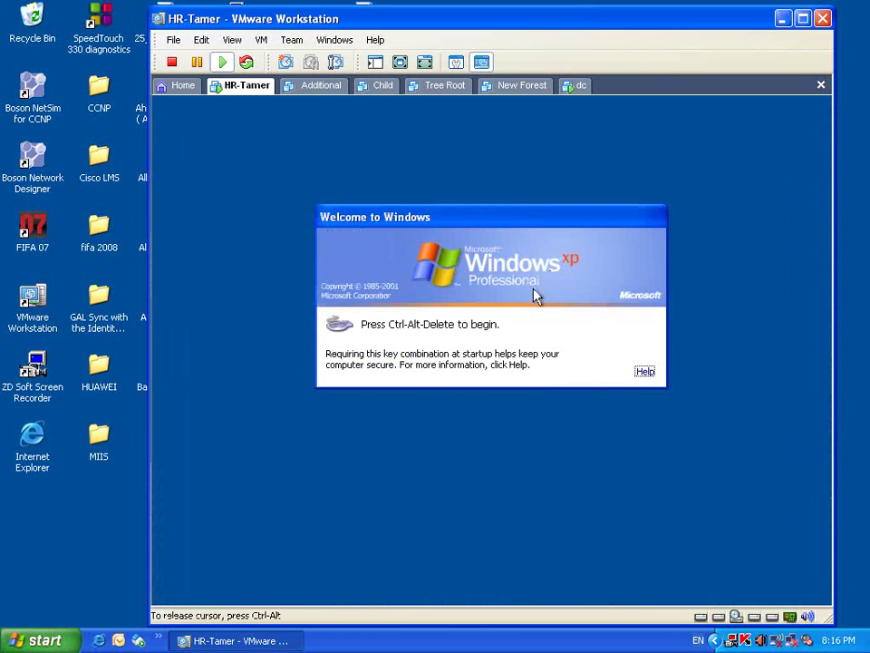
- Log the HR user back on with Ctrl-Alt-Del and the account password
key("ctrl+alt+Delete")
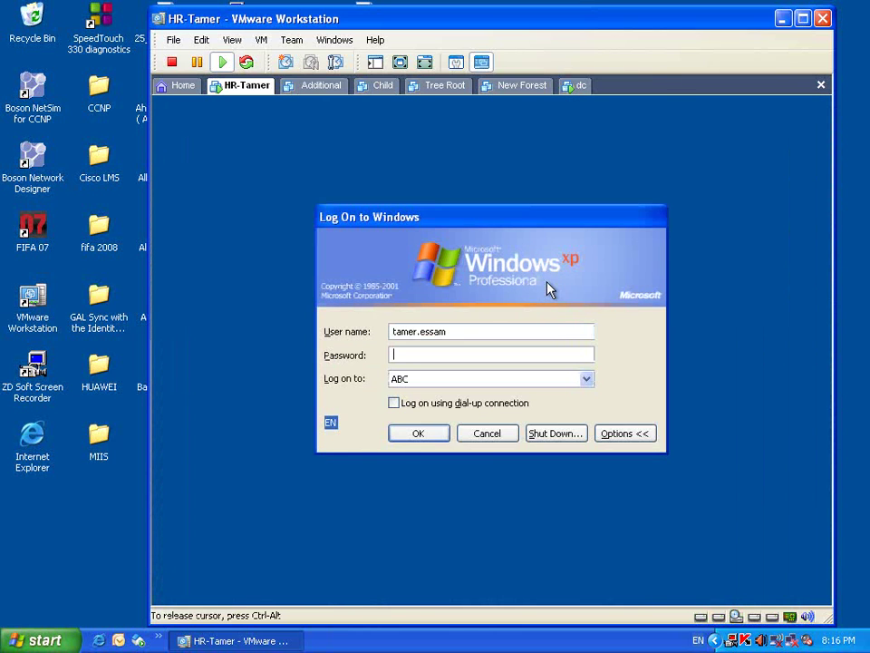
type("•")
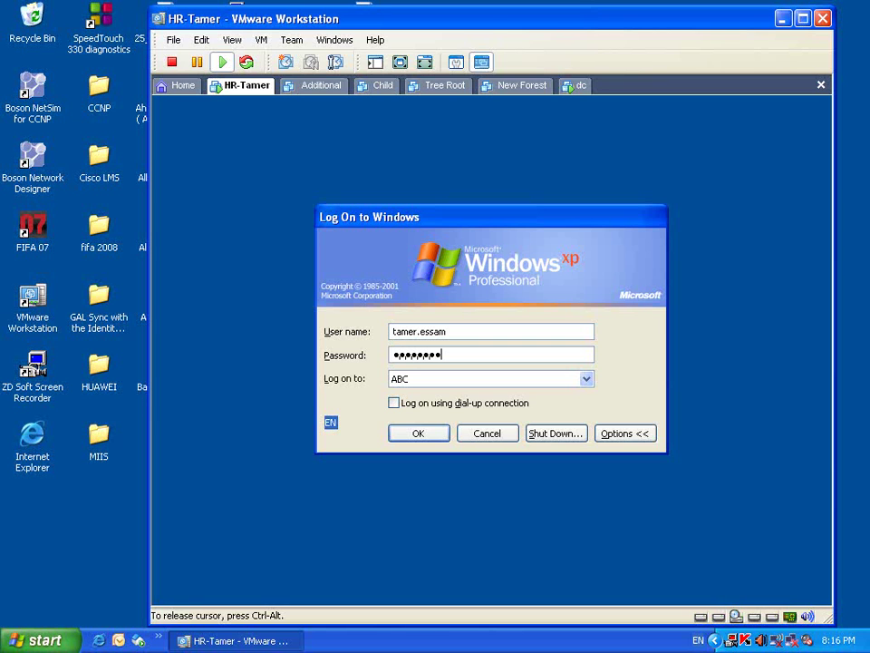
type("••••••••")
key("Return")
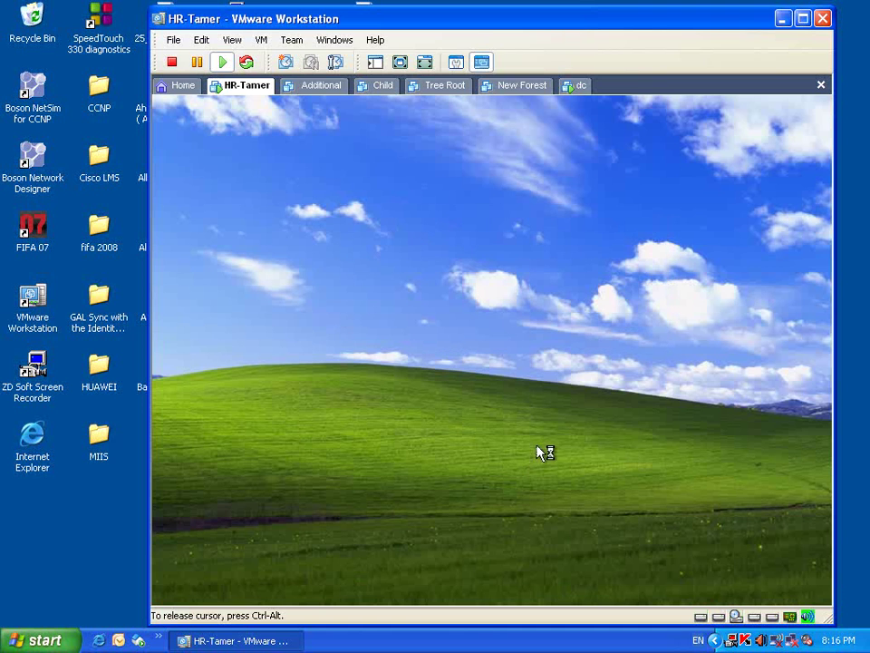
- Check the trimmed Start menu, then launch Windows Explorer from Programs > Accessories
left_click(204, 592)
mouse_move(268, 479)
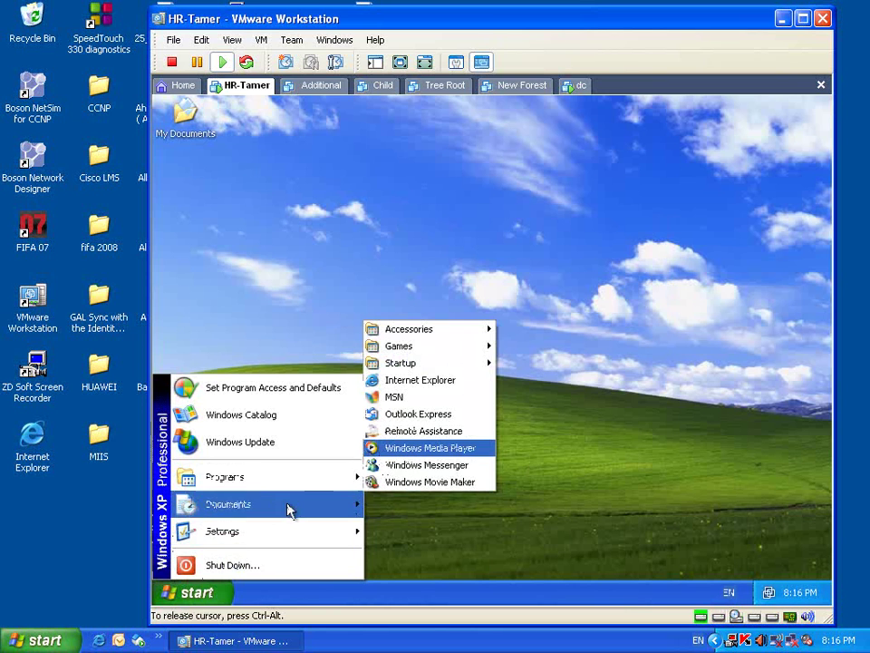
left_click(269, 286)
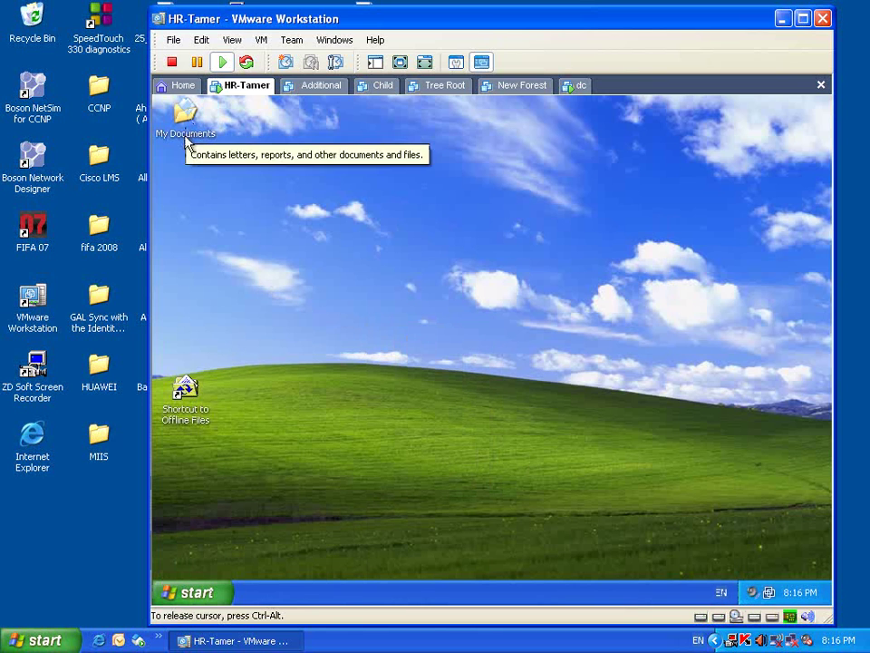
left_click(192, 592)
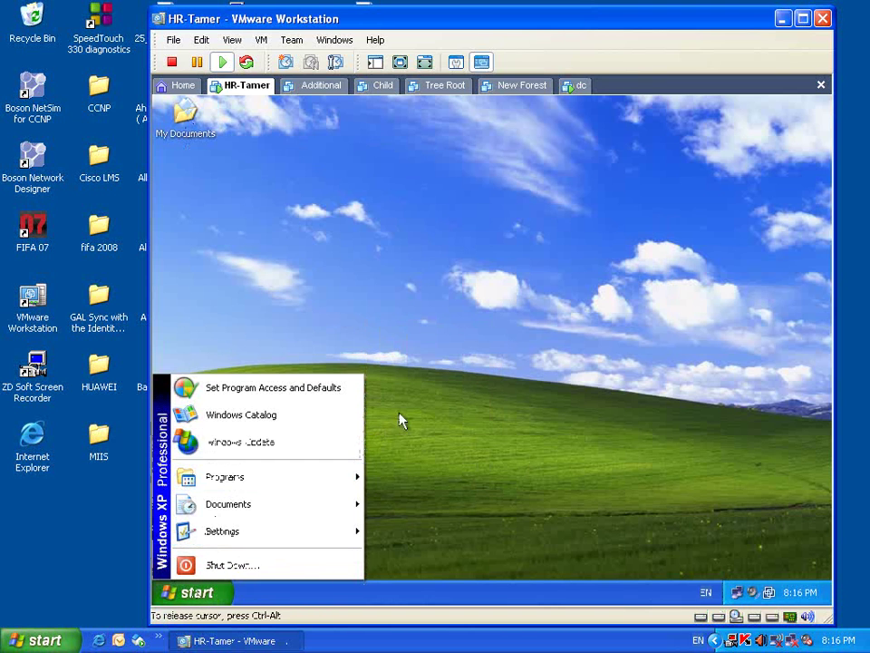
mouse_move(334, 482)
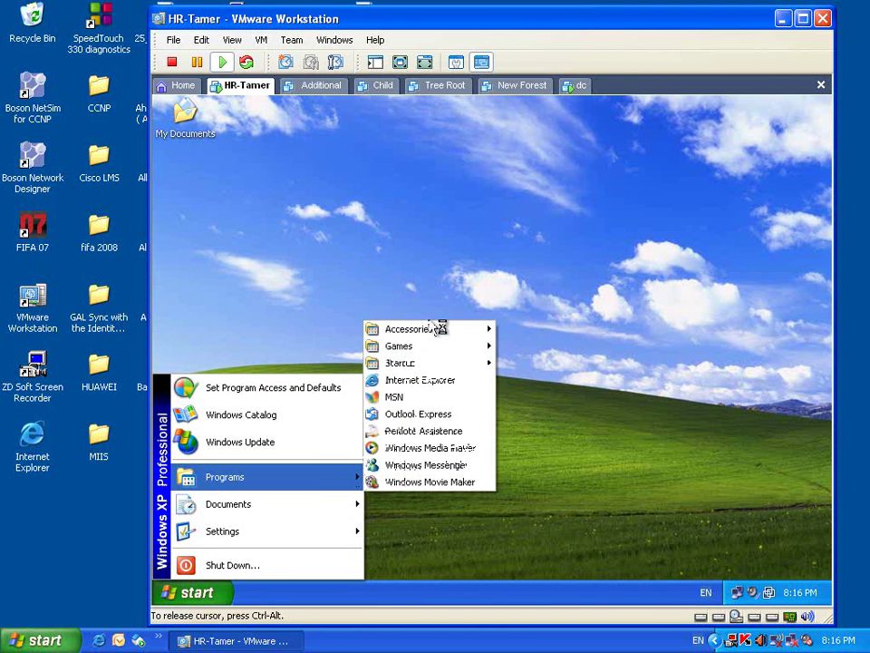
mouse_move(437, 333)
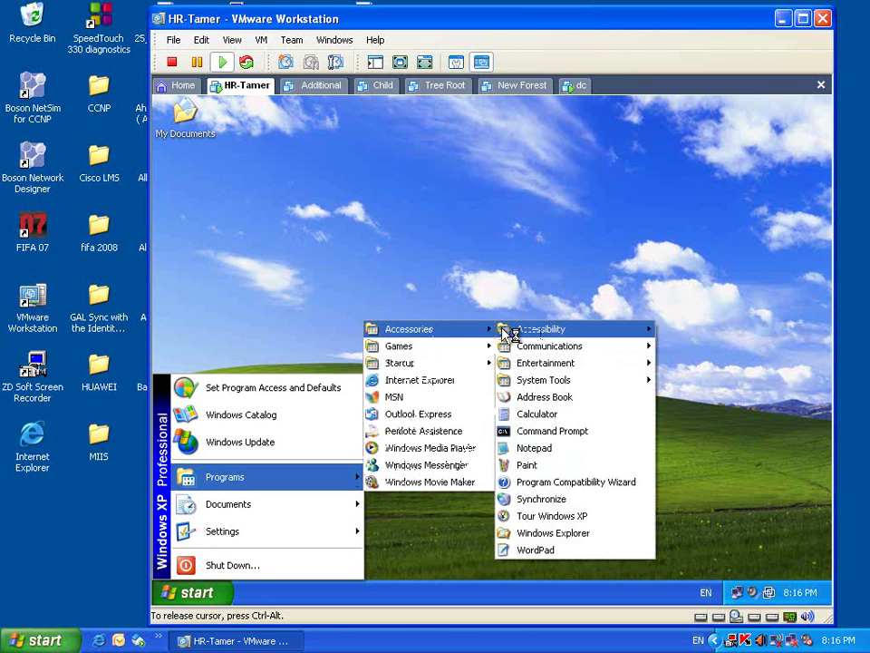
mouse_move(520, 336)
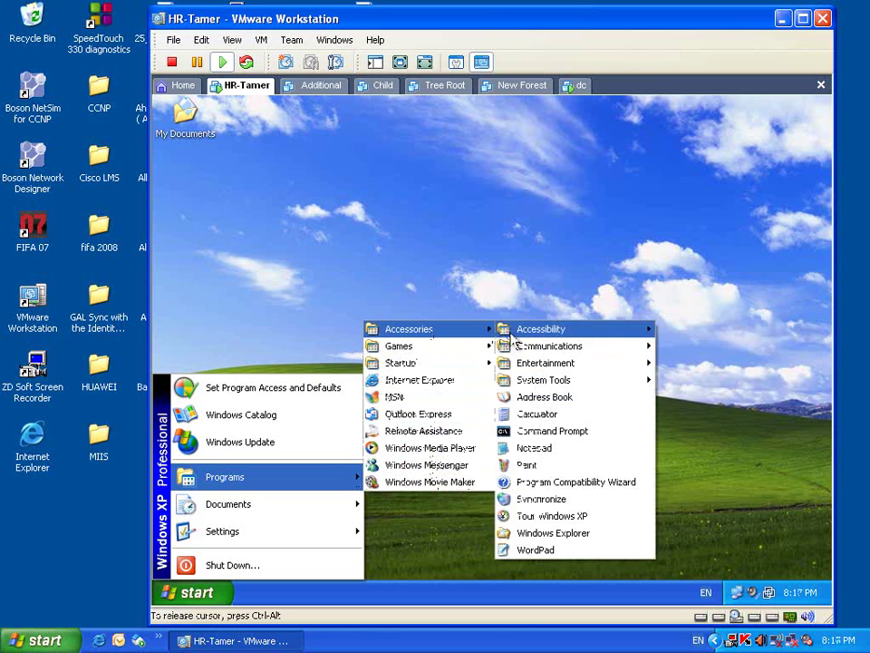
left_click(553, 533)
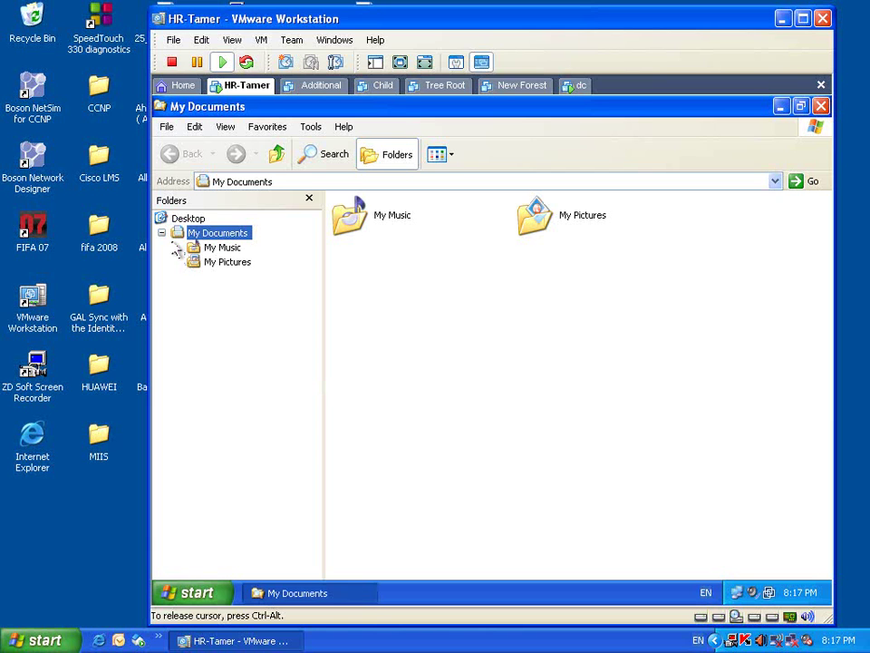
- Enter c: in the Explorer Address bar and dismiss the access-disallowed Restrictions error
left_click(162, 234)
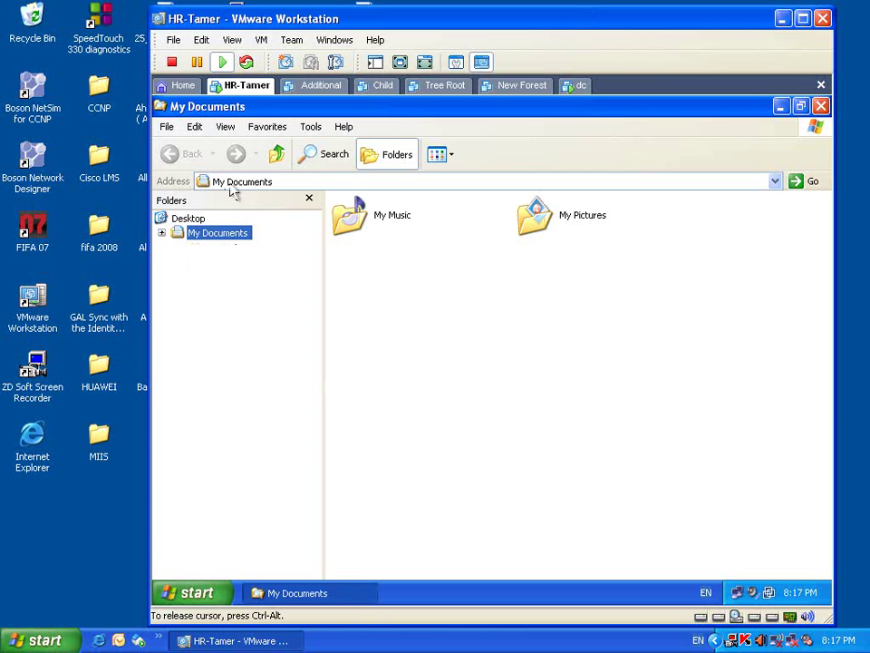
left_click(281, 181)
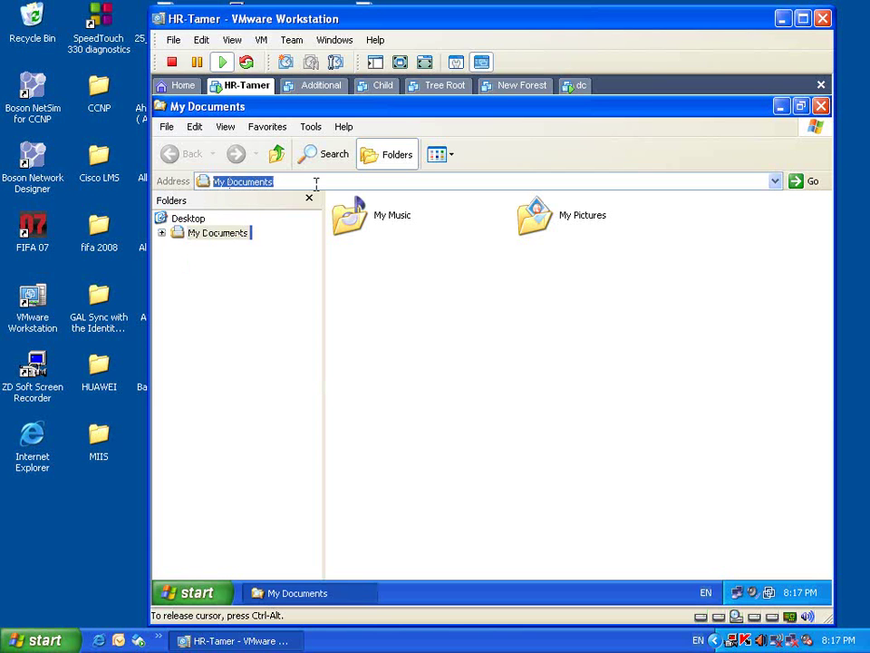
type("c:\\")
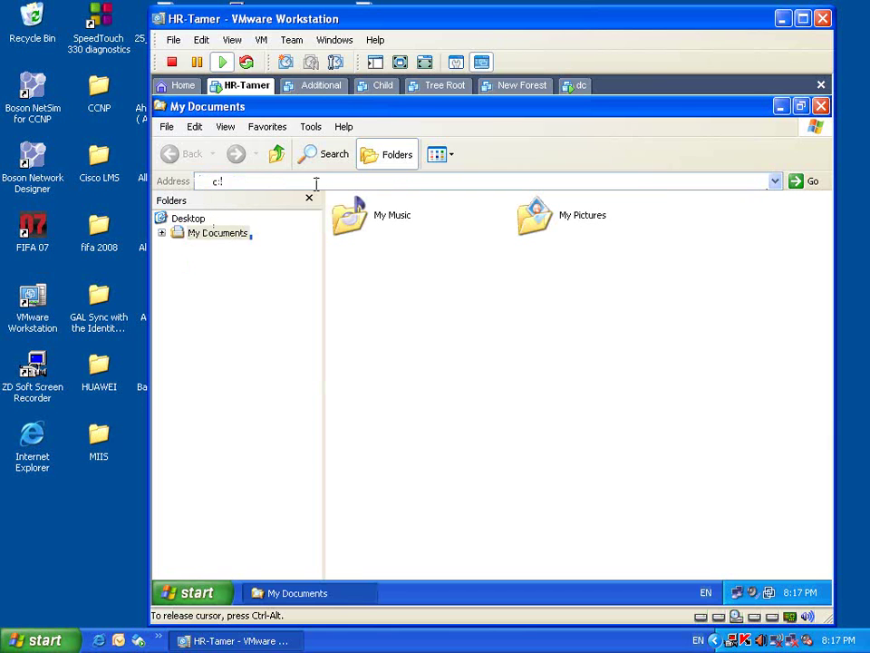
key("Return")
left_click(490, 395)
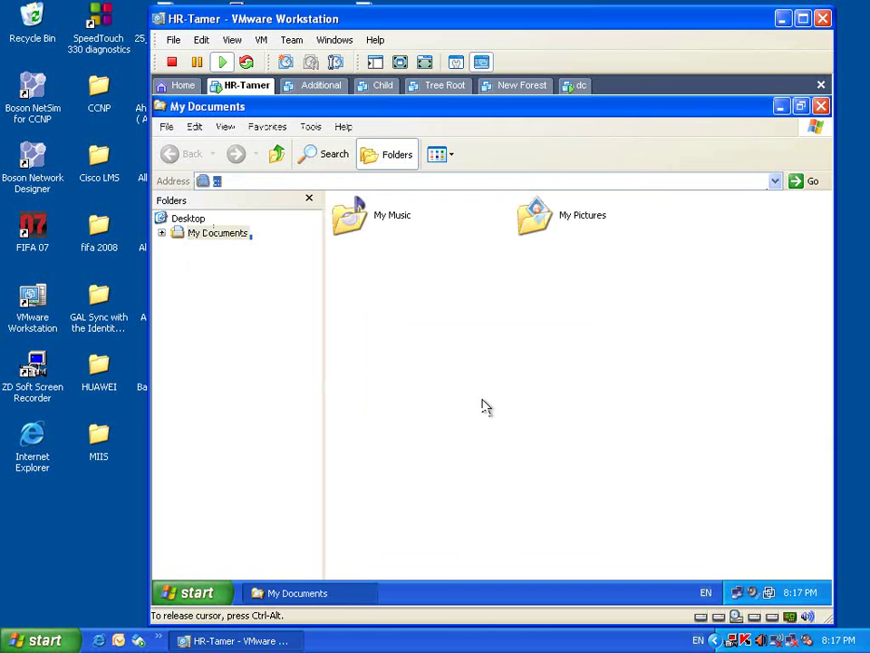
- Browse to the Desktop folder, hide the folder tree, and close Explorer
left_click(162, 233)
left_click(188, 218)
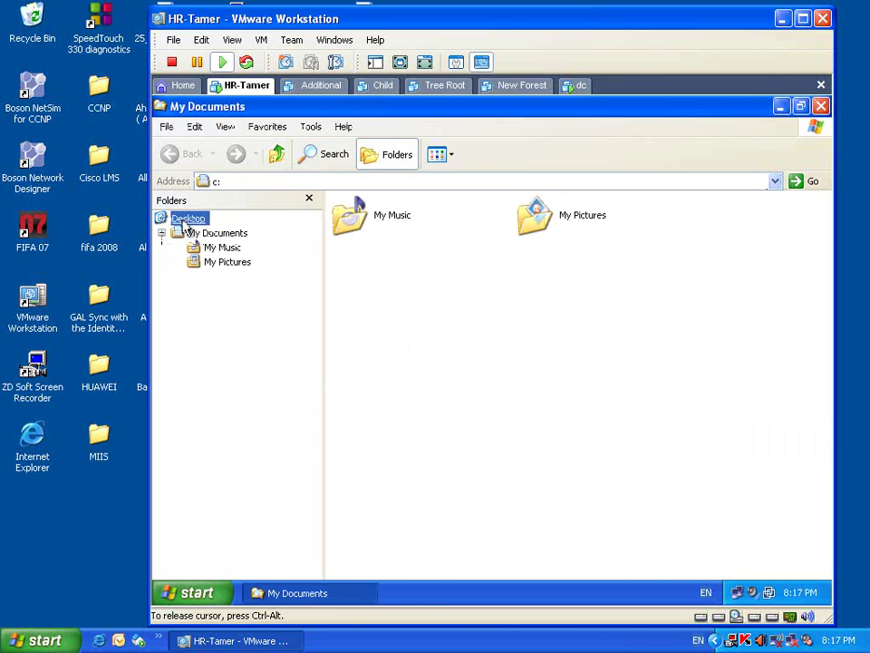
left_click(249, 182)
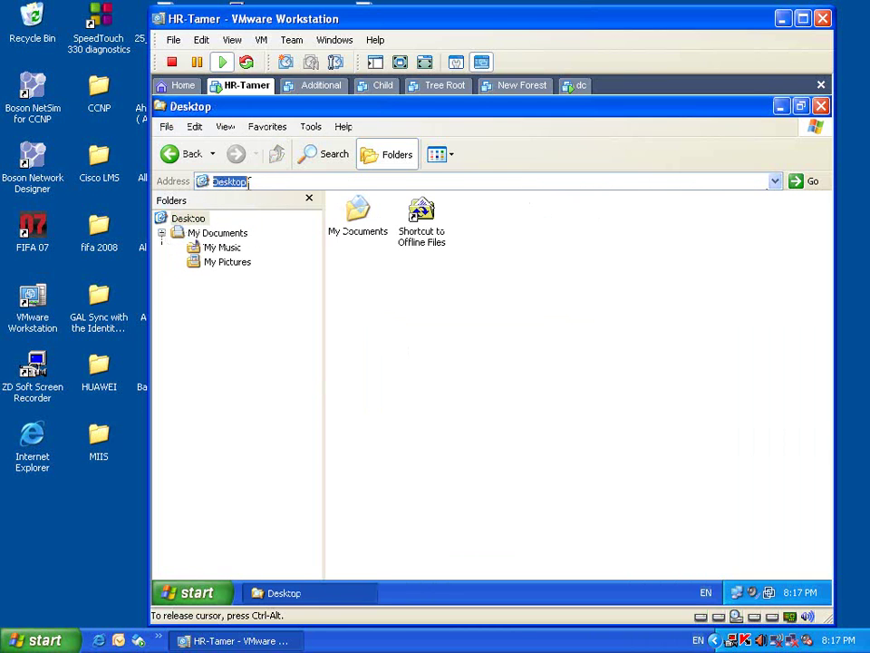
left_click(309, 203)
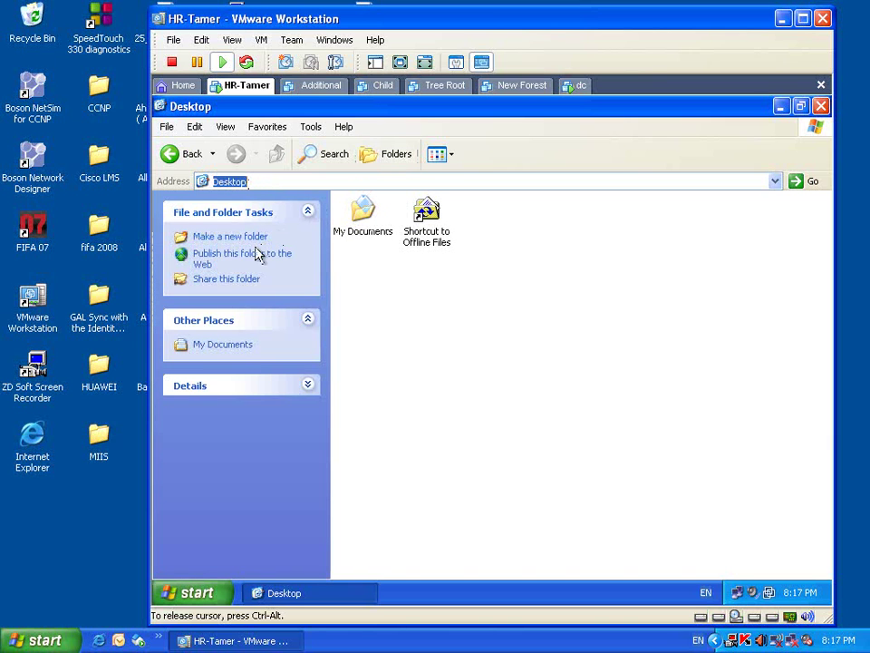
left_click(821, 106)
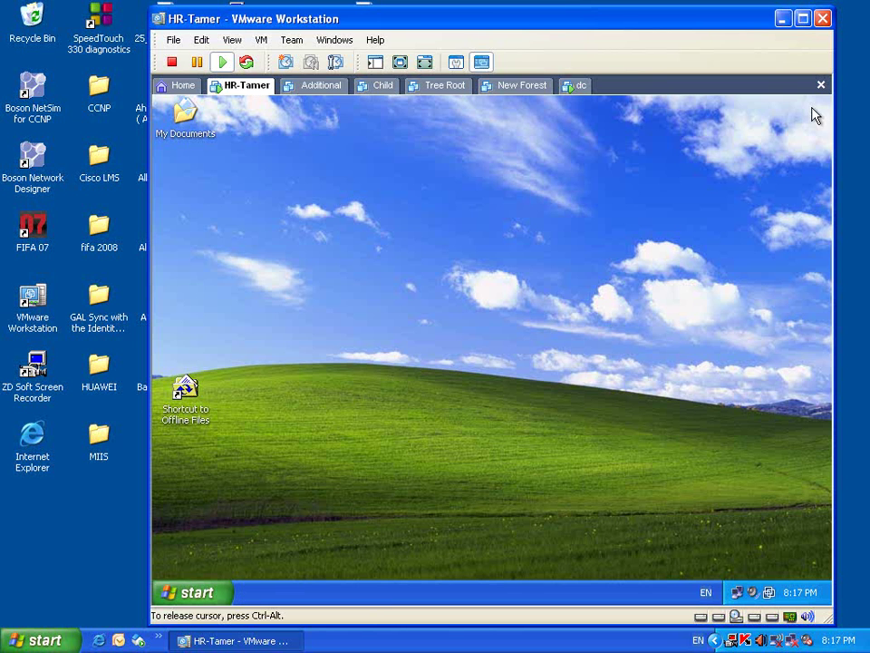
left_click(191, 592)
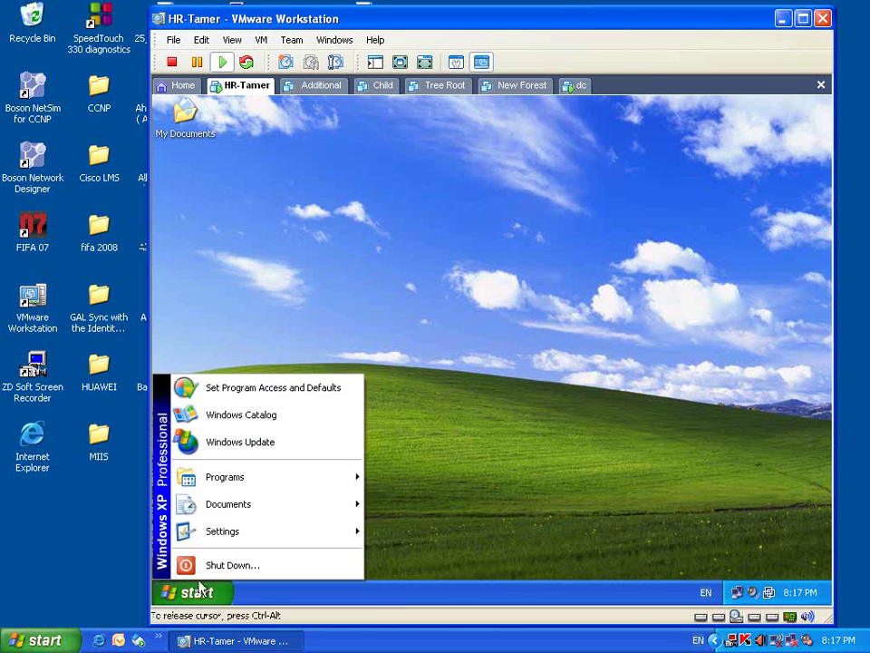
- Explore the user's Start Menu folder from the Start button's context menu
right_click(174, 127)
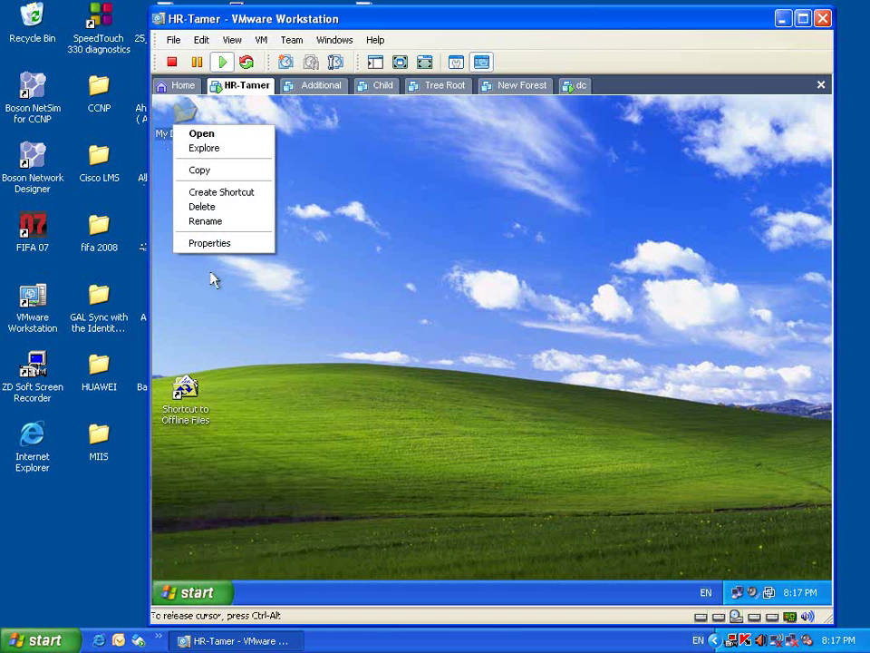
right_click(195, 594)
right_click(195, 594)
left_click(224, 525)
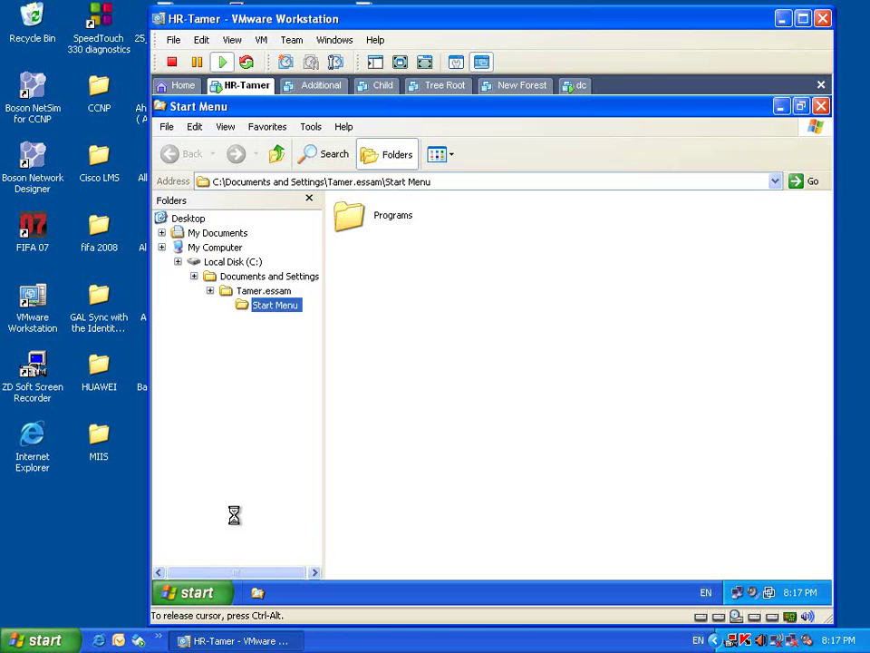
- Open Local Disk (C:) from the Folders tree, collapse it, and minimize Explorer to the desktop
left_click(217, 320)
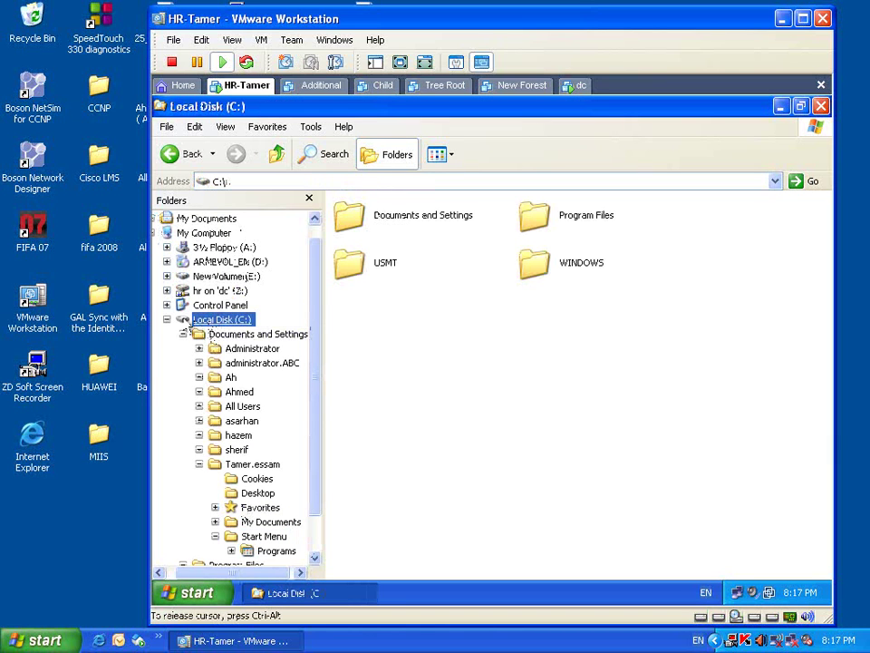
left_click(167, 319)
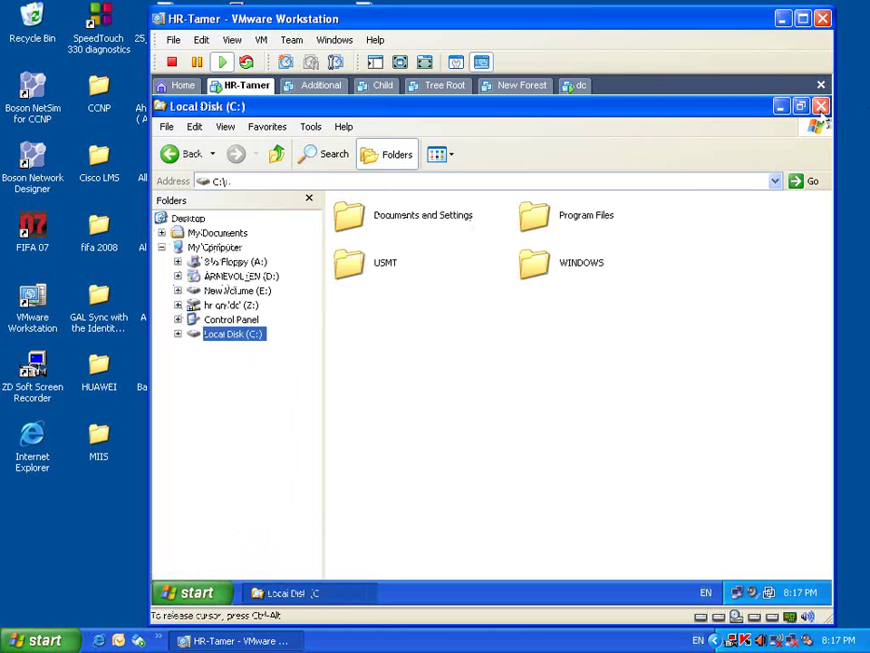
left_click(780, 108)
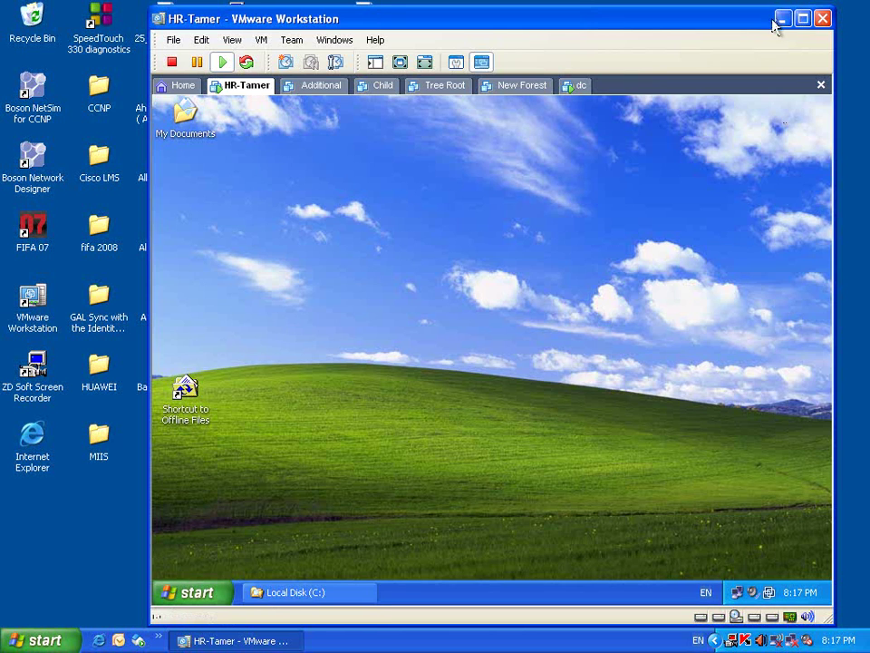
left_click(781, 18)
left_click(231, 640)
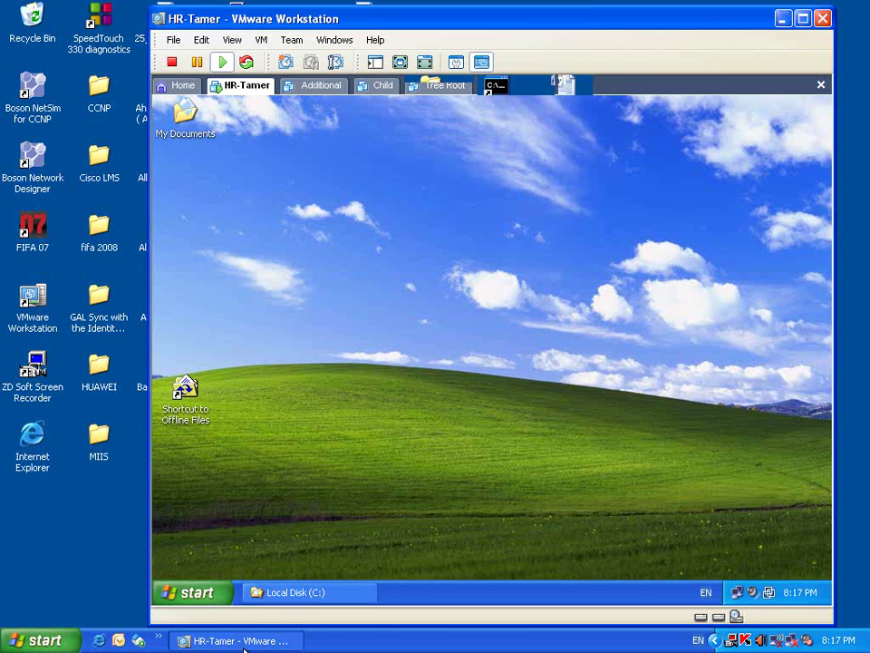
- On the dc server, open the HR unit's Customiz start menu and desktop Group Policy
left_click(580, 86)
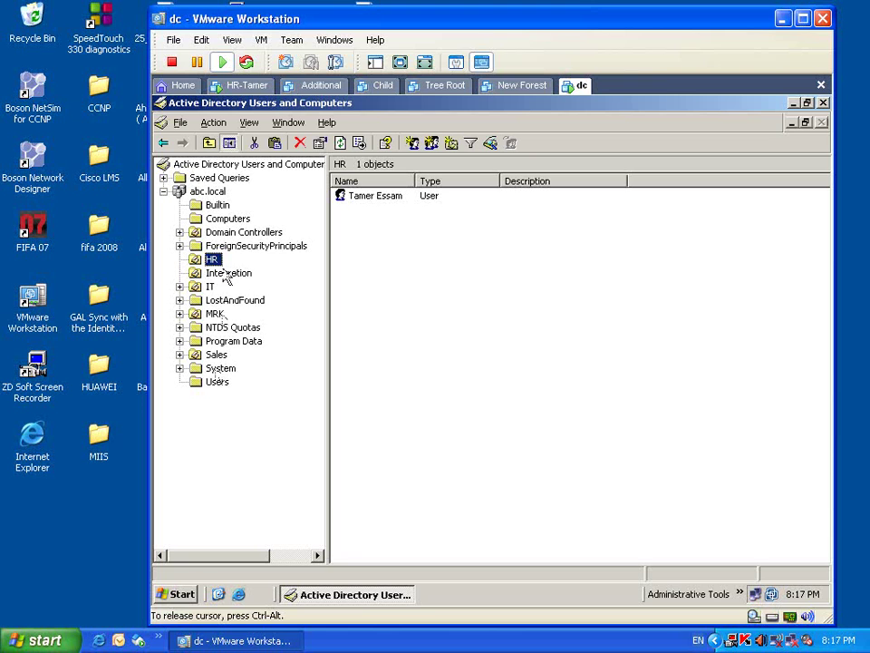
right_click(214, 261)
left_click(280, 474)
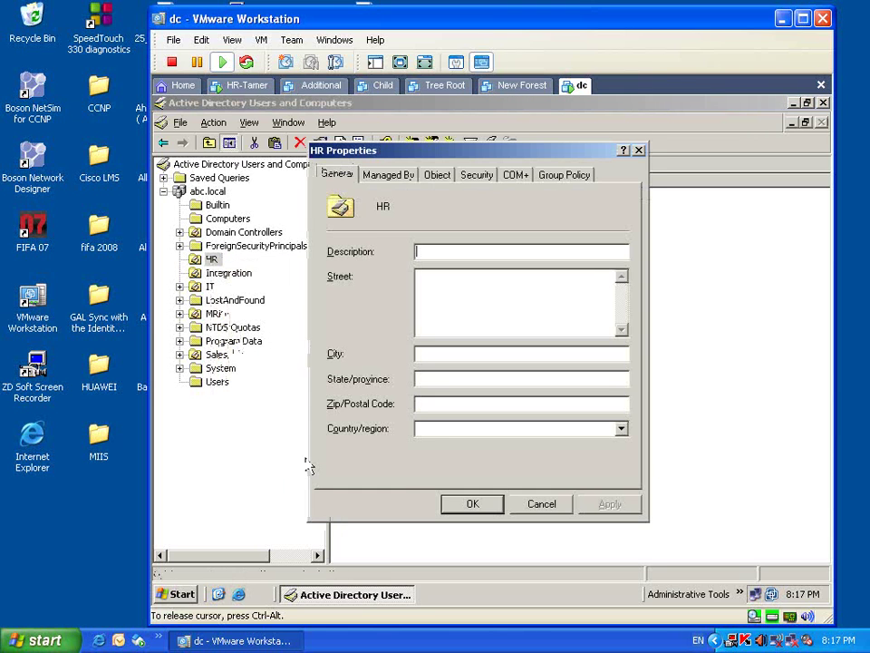
left_click(561, 176)
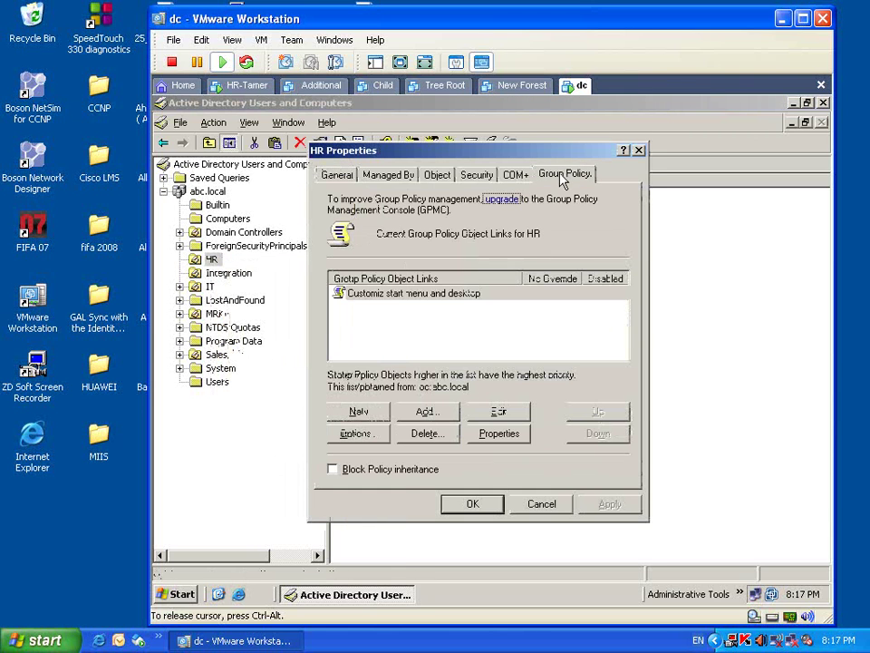
left_click(451, 293)
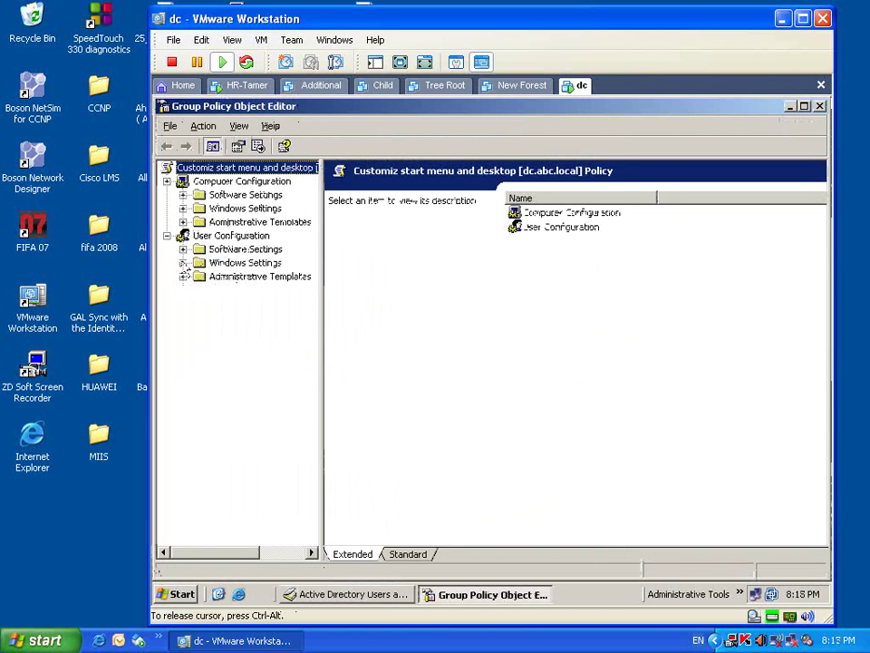
- Under User Administrative Templates > Desktop, set Remove My Computer icon to Not Configured and apply
left_click(183, 277)
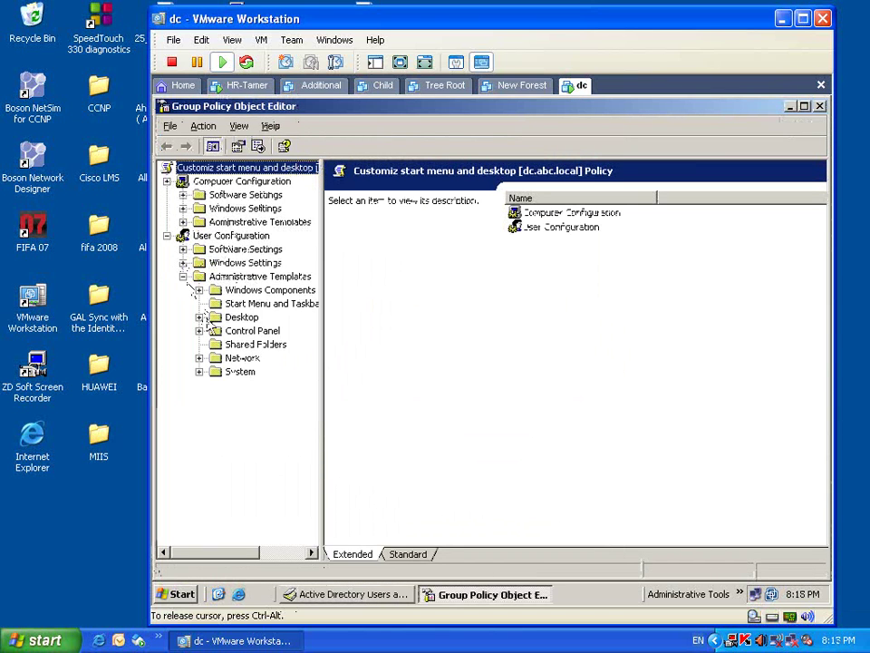
left_click(200, 317)
left_click(216, 319)
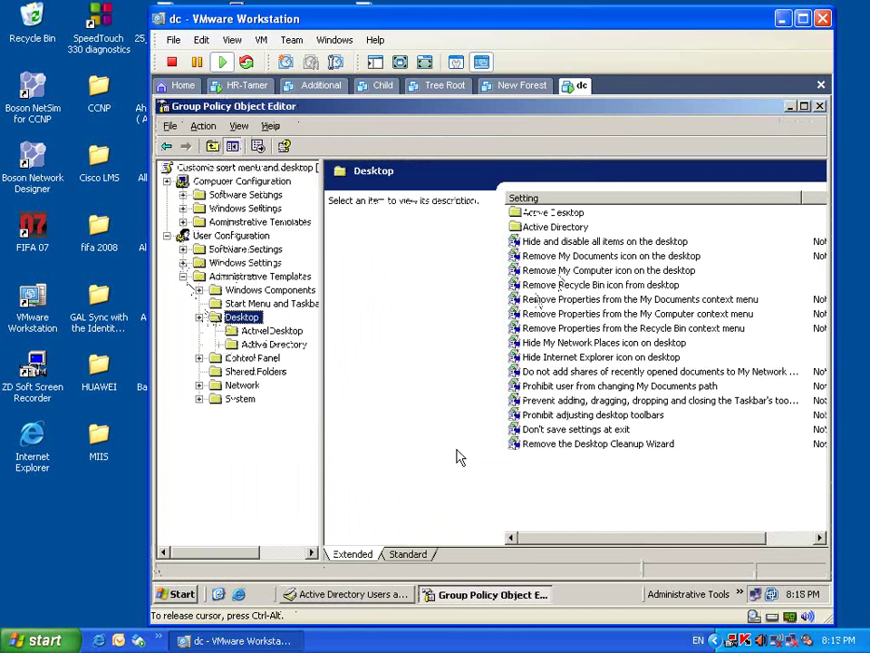
left_click(410, 554)
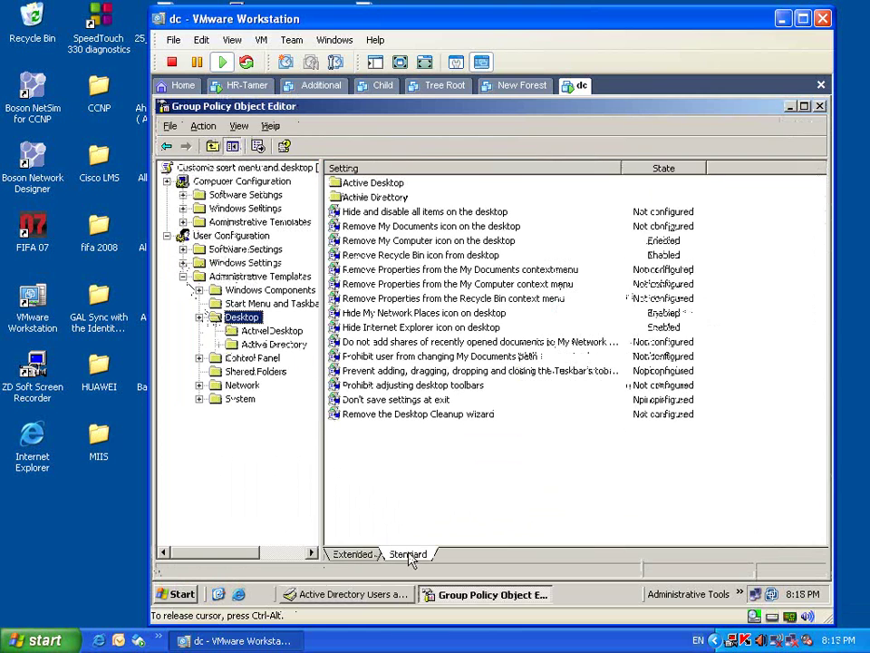
double_click(459, 243)
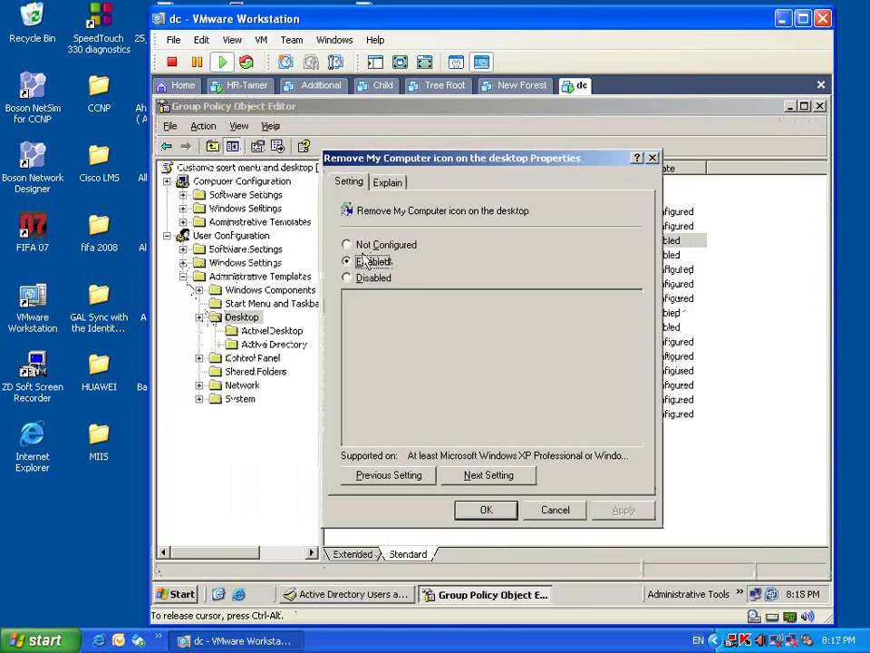
left_click(362, 247)
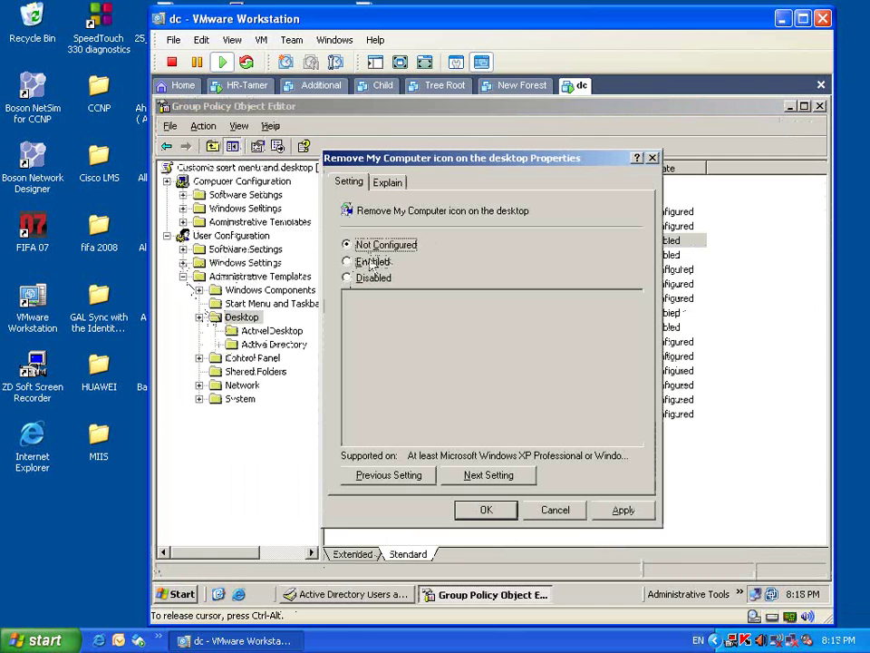
left_click(624, 510)
left_click(487, 511)
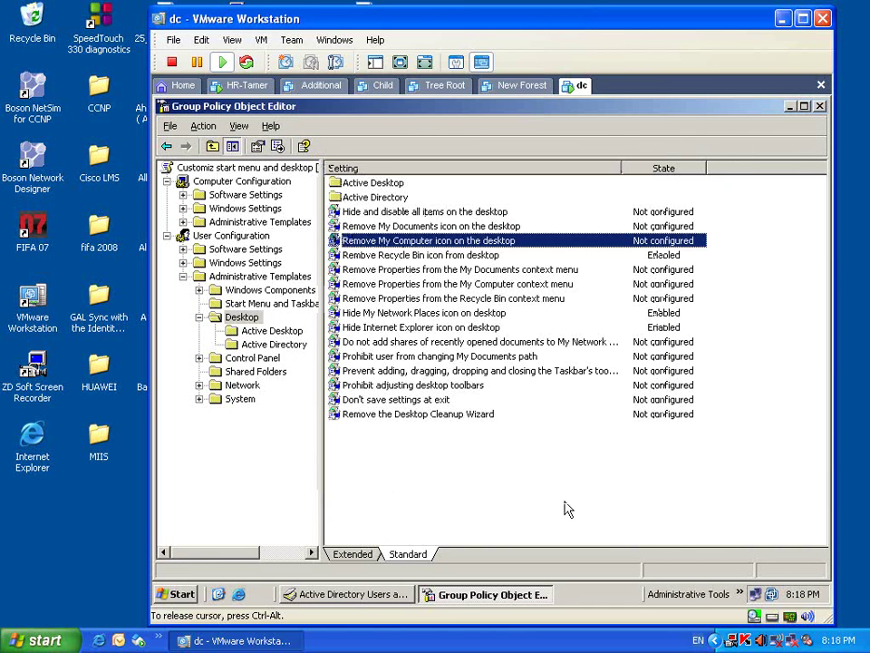
- Close the policy editor and HR Properties, then close the drive C window on the XP client
left_click(819, 107)
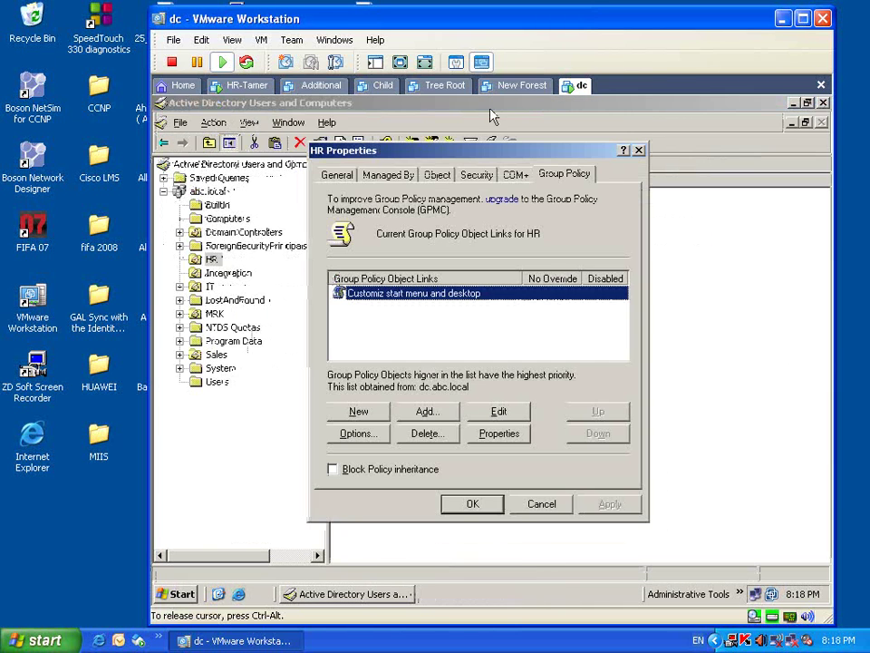
left_click(518, 508)
left_click(258, 85)
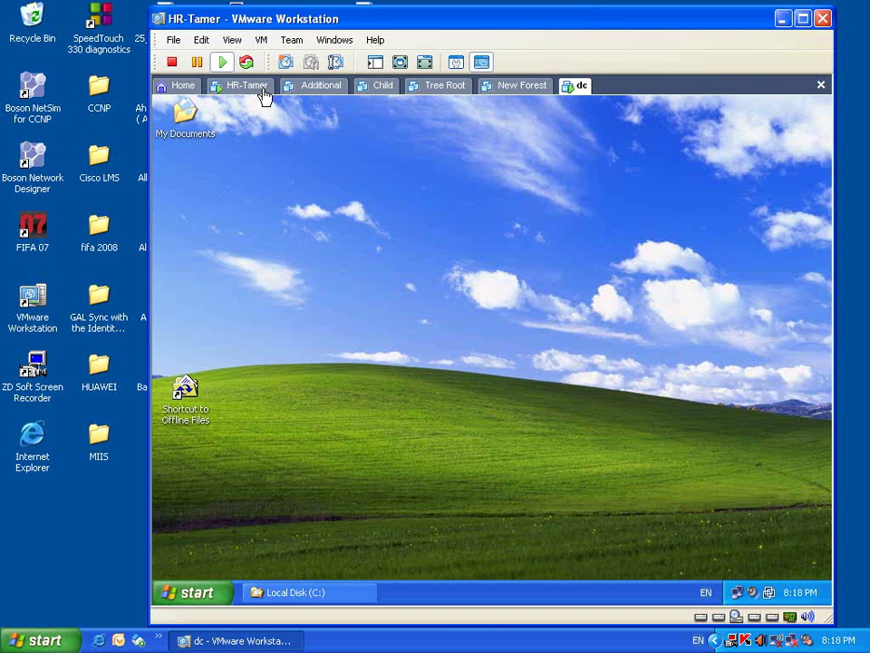
left_click(330, 593)
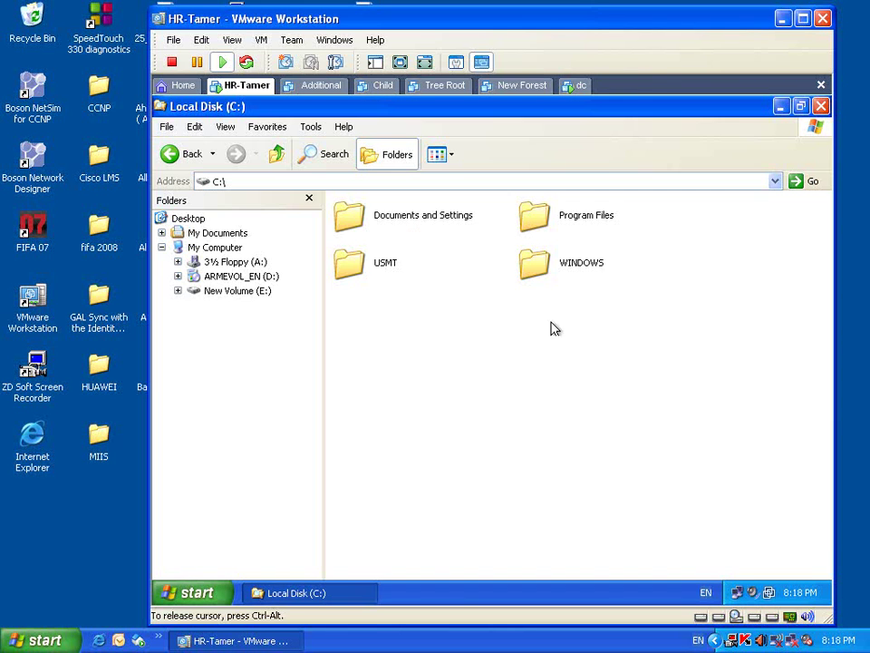
left_click(820, 107)
- Log the HR user off via Start > Shut Down, then log back on at the Windows logon prompt
left_click(194, 593)
left_click(233, 575)
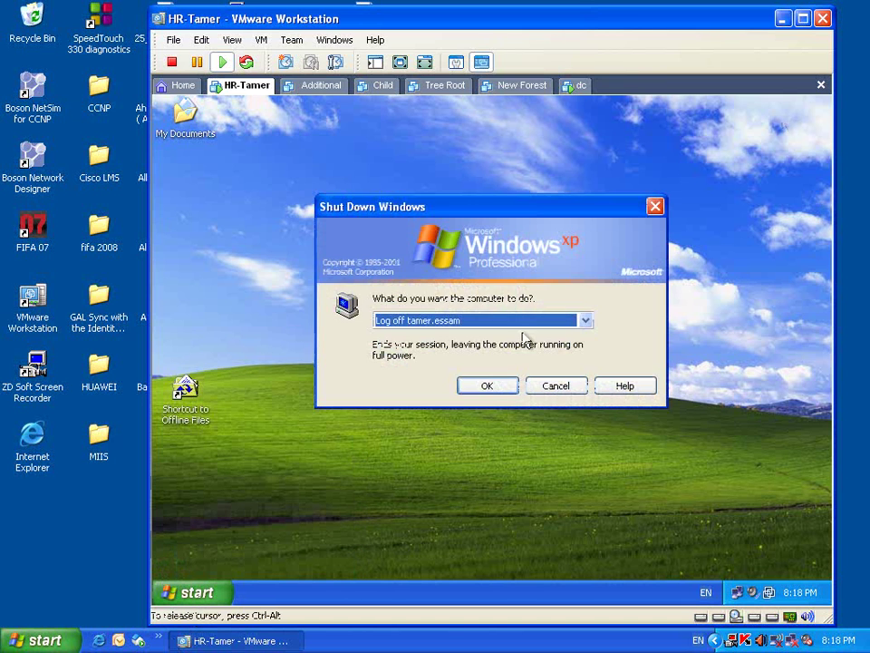
left_click(487, 388)
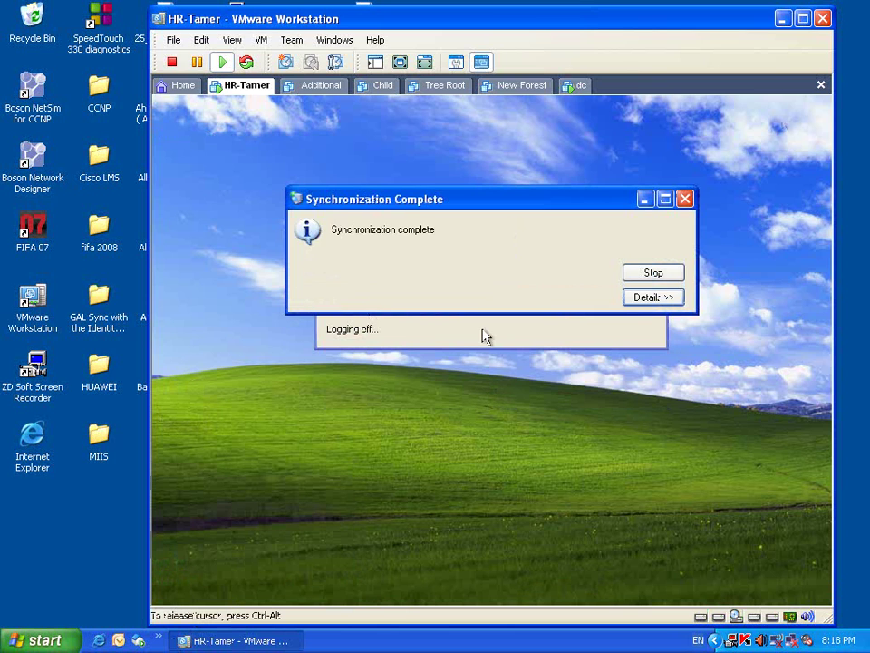
left_click(670, 275)
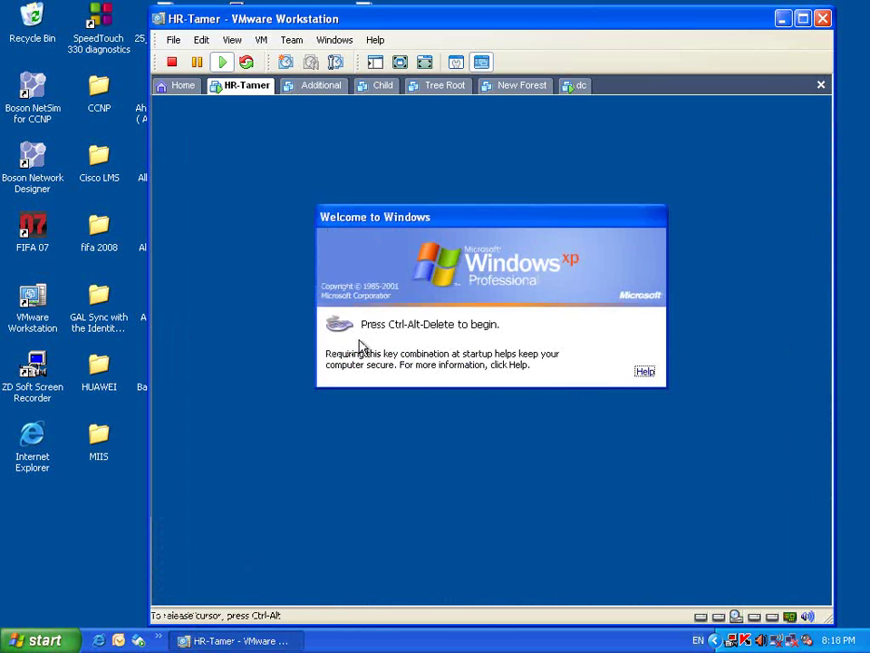
key("ctrl+alt+Insert")
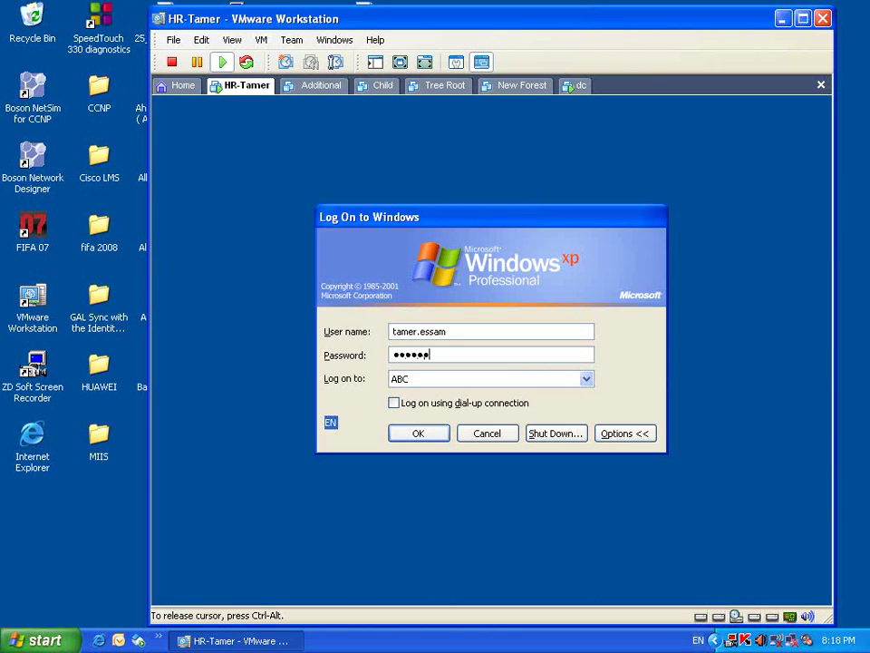
key("Return")
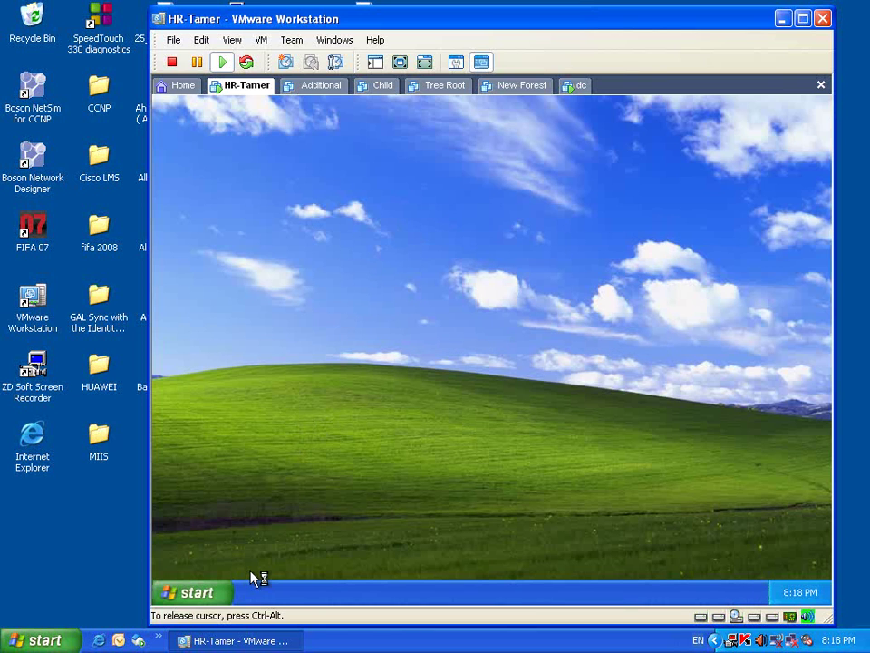
- Open the restored My Computer icon to check for drive C, then open and close the Start Menu folder
double_click(186, 192)
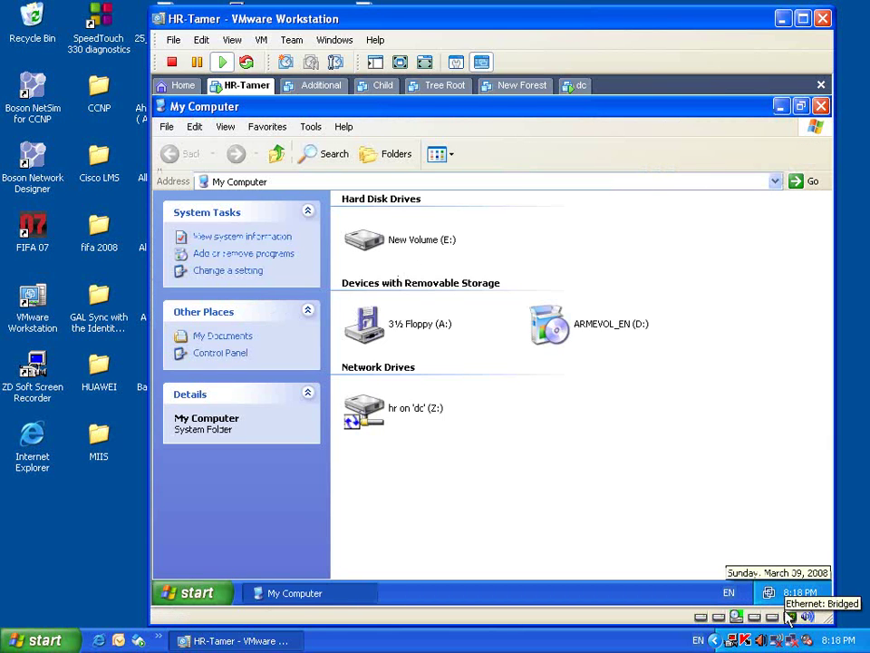
left_click(821, 106)
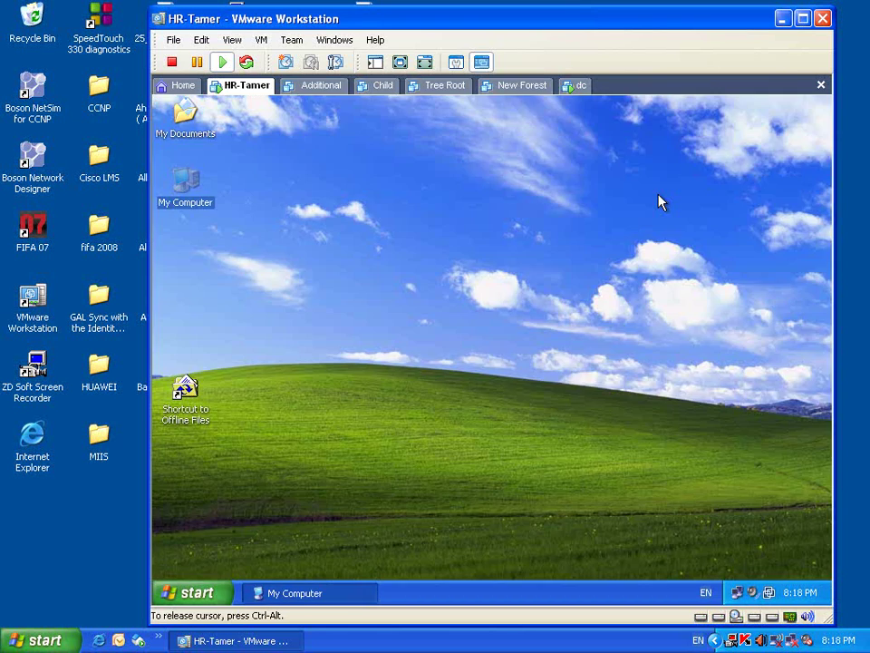
right_click(227, 593)
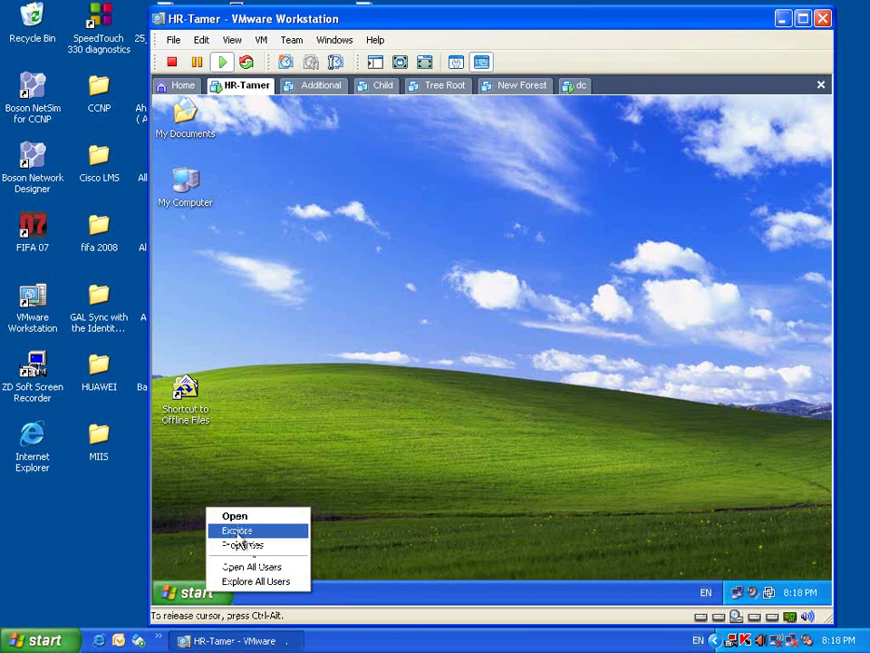
left_click(234, 528)
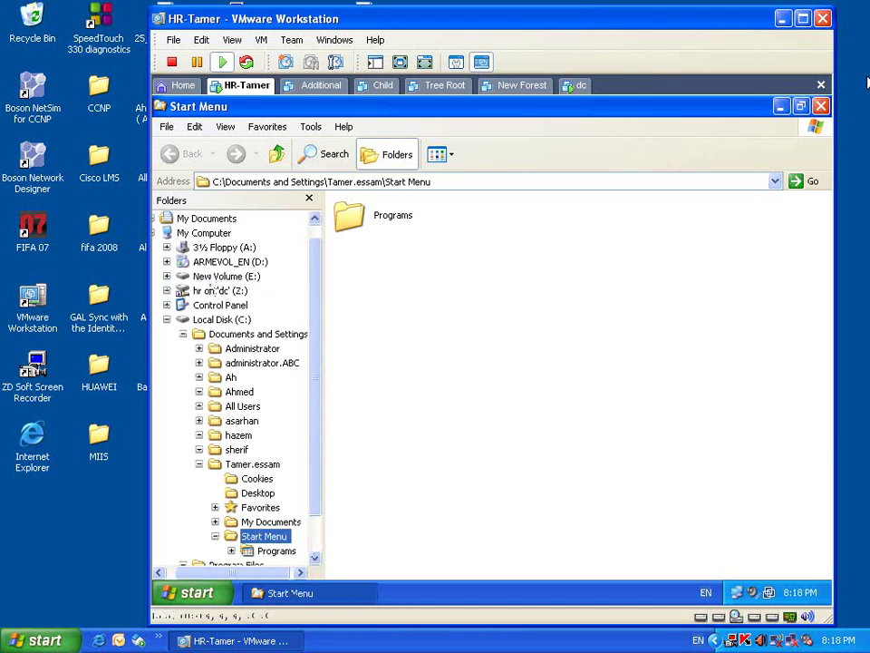
left_click(822, 106)
- Create a new desktop shortcut to drive C with the New > Shortcut wizard
right_click(542, 344)
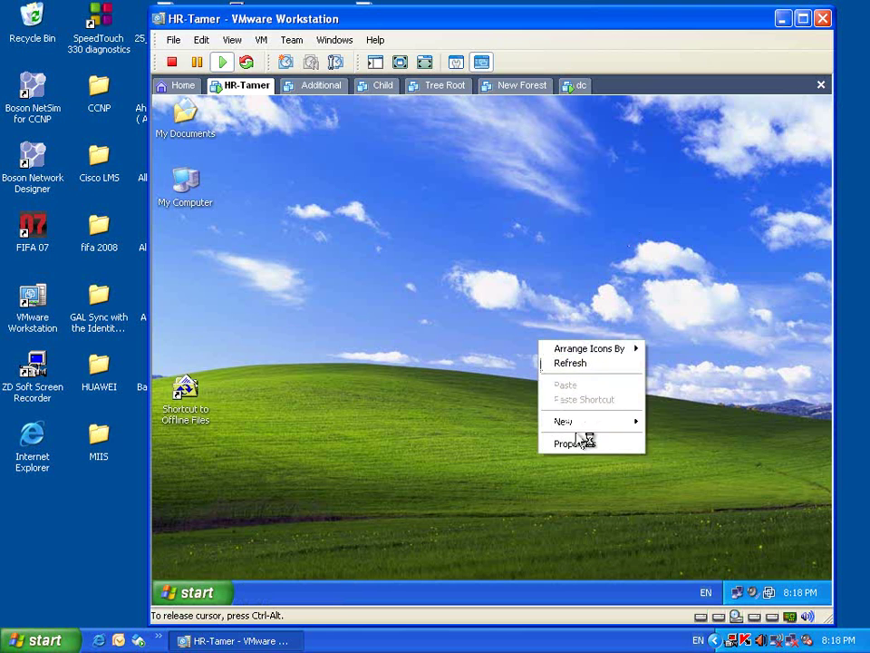
mouse_move(598, 427)
left_click(676, 440)
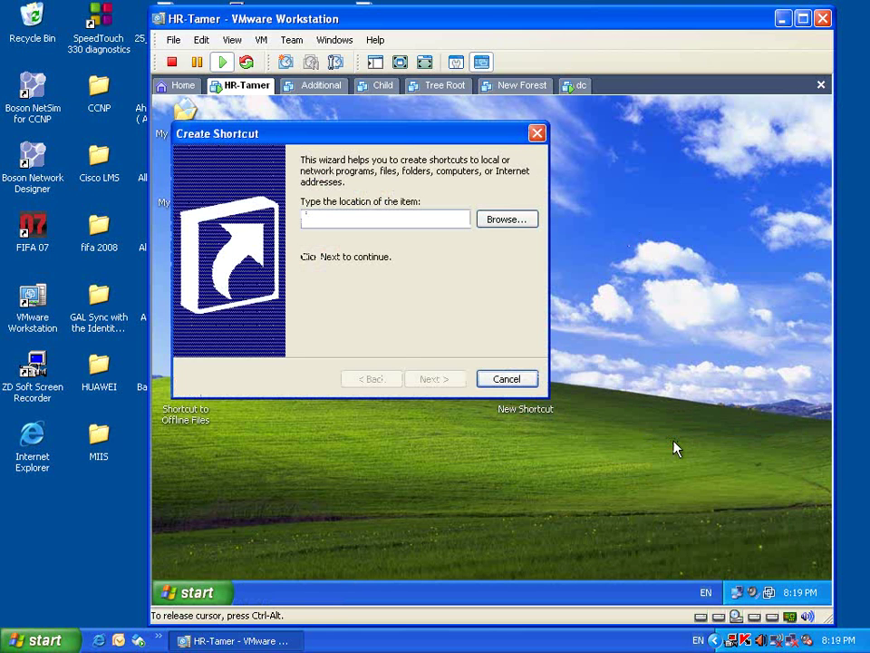
type("s:")
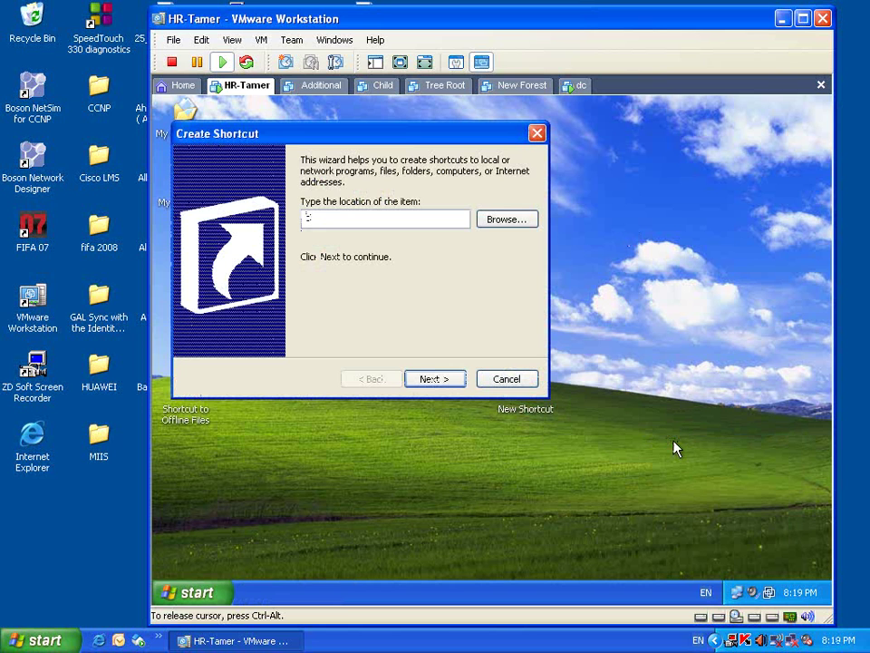
left_click(452, 381)
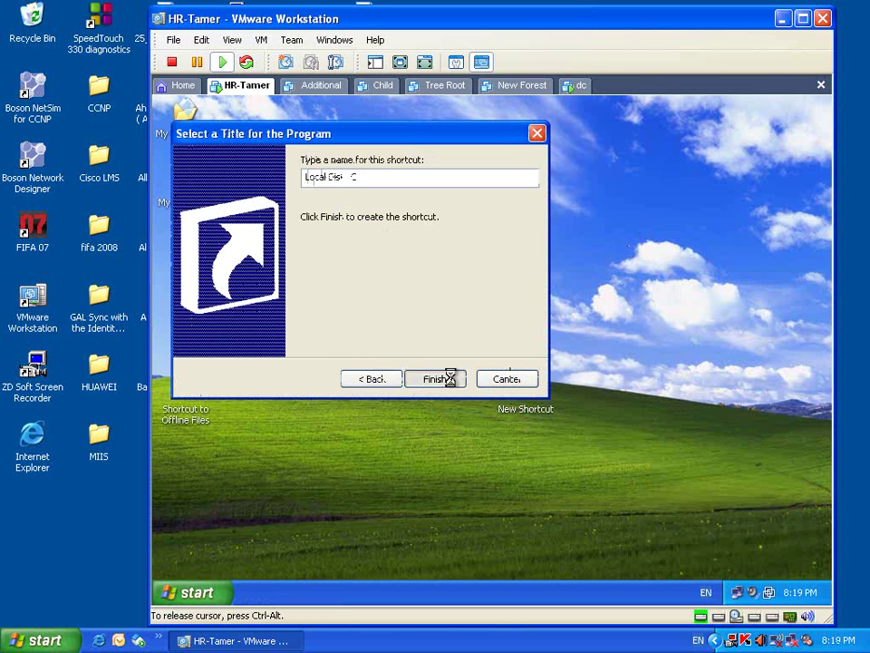
left_click(452, 381)
- Open drive C from the new Local Disk (C) shortcut, then close its window
double_click(523, 391)
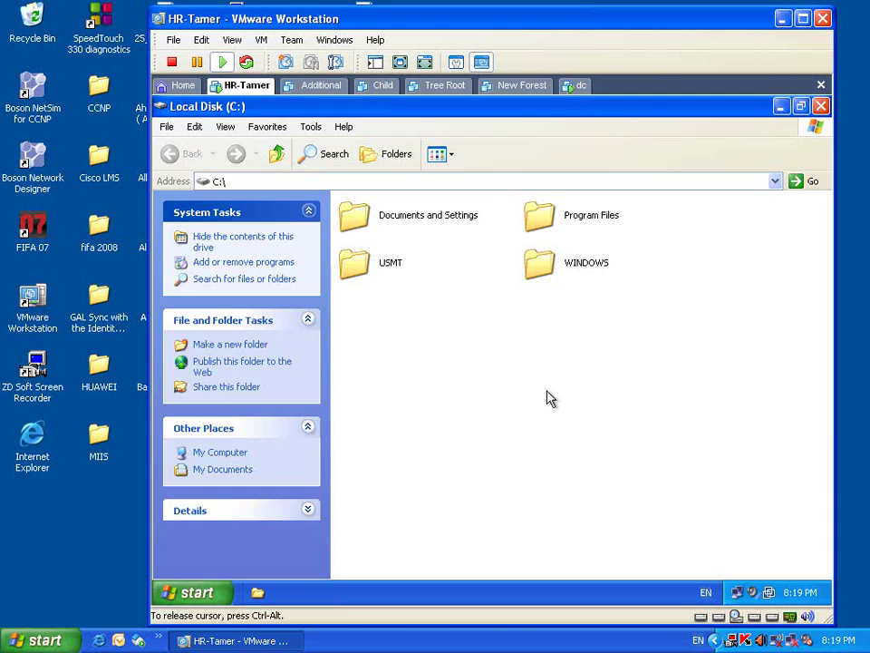
left_click(820, 106)
left_click(713, 280)
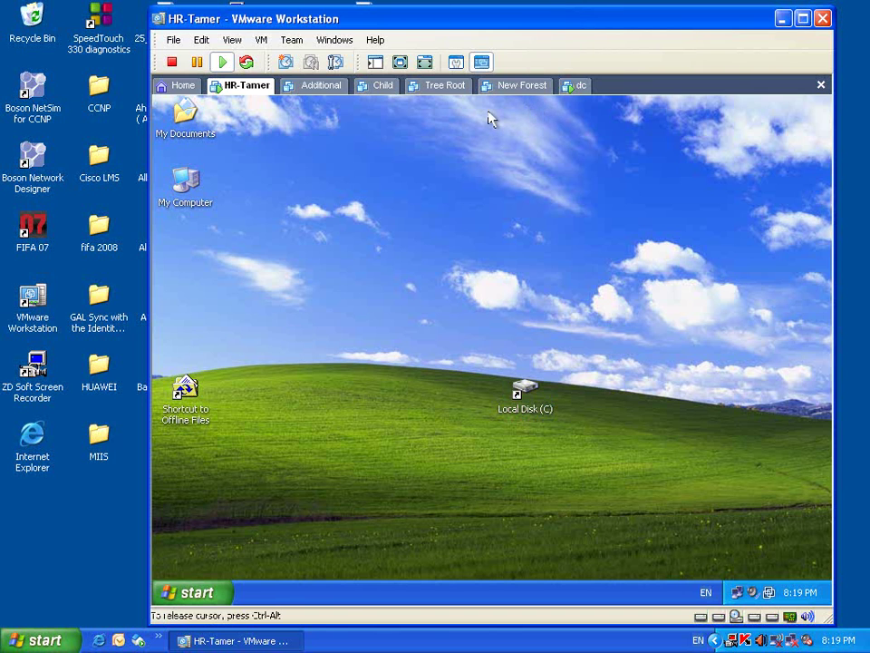
- On the dc server, open the HR unit's Customiz start menu and desktop policy for editing
left_click(577, 85)
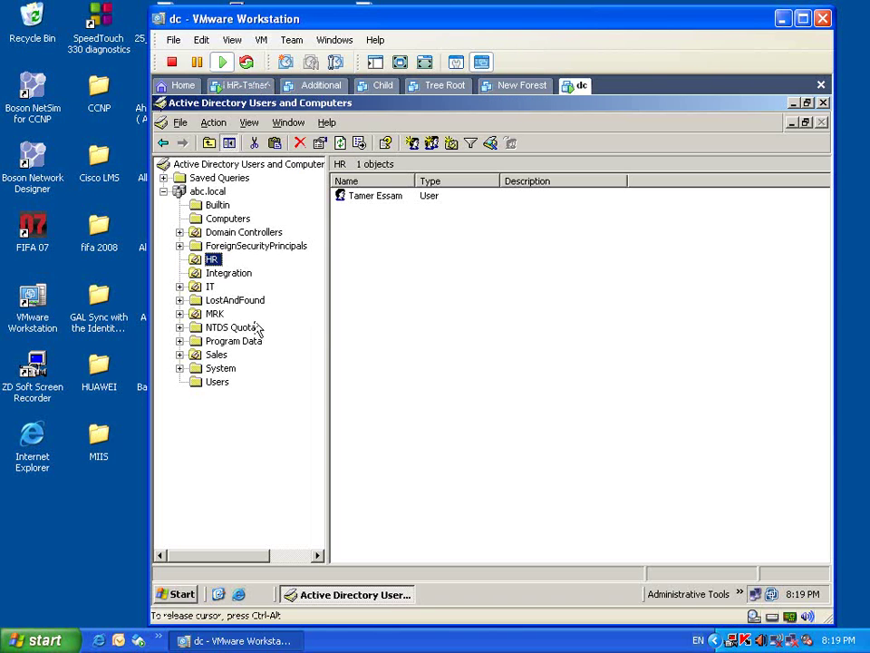
right_click(209, 261)
left_click(256, 467)
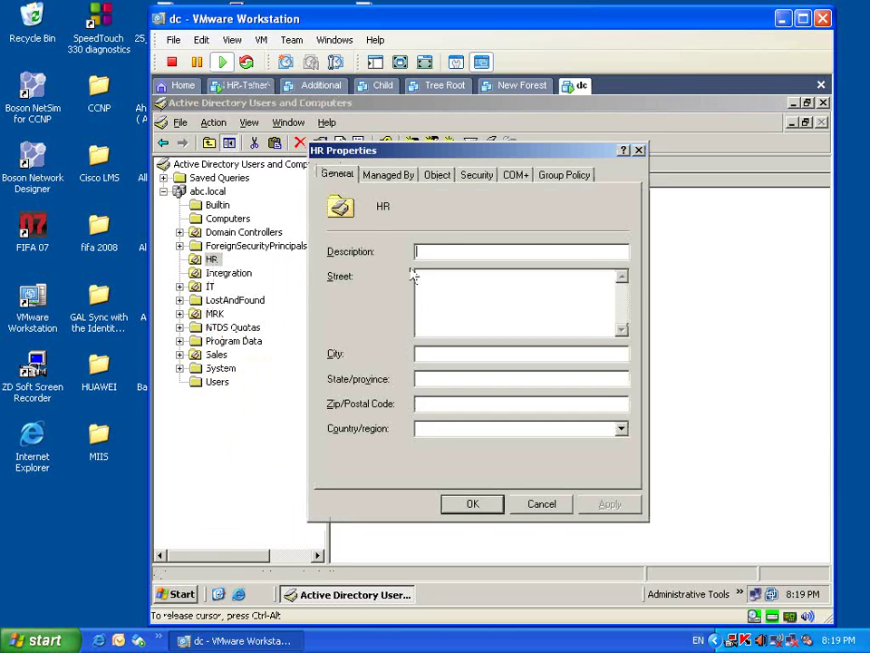
left_click(567, 176)
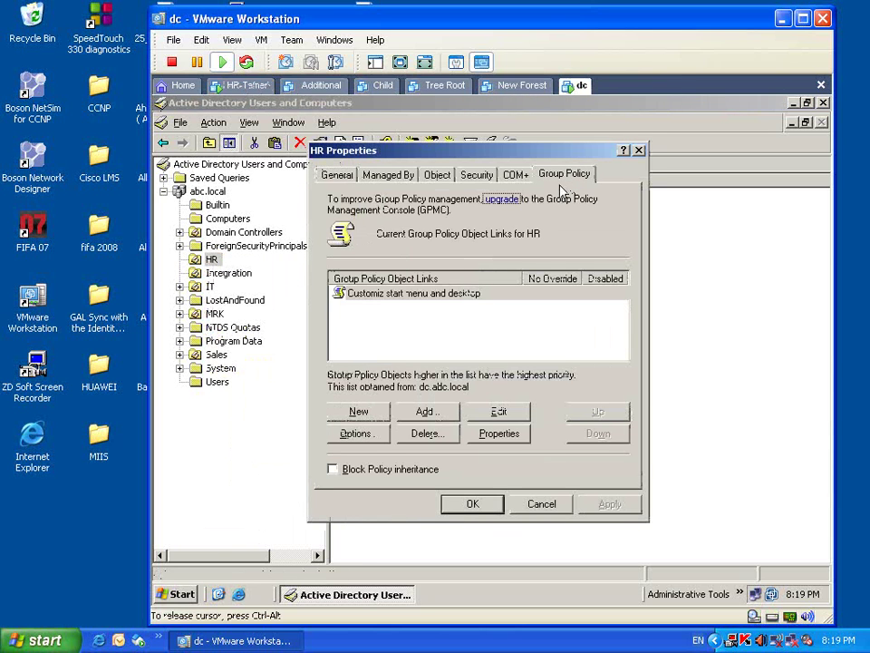
double_click(410, 299)
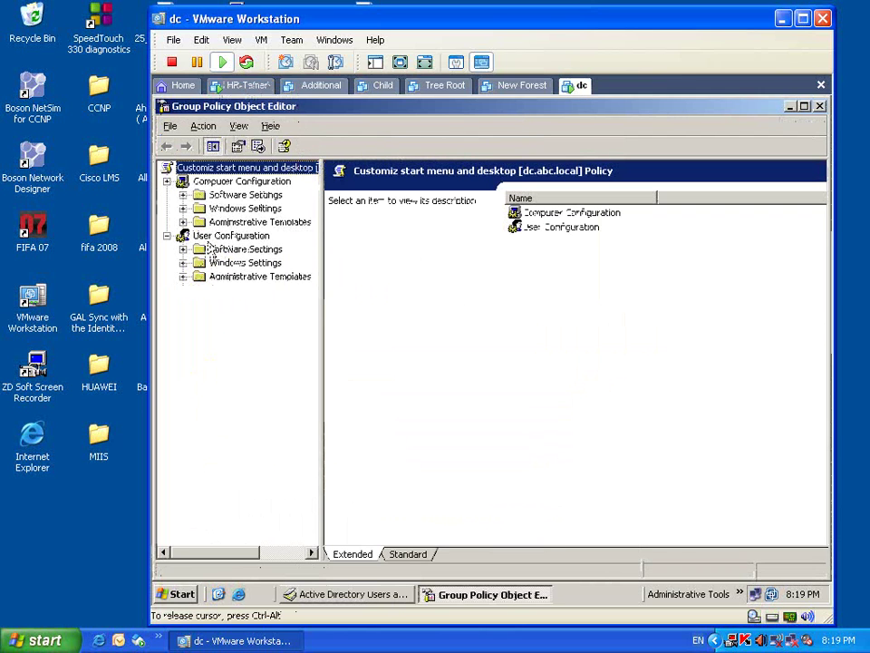
- Navigate to User Configuration > Administrative Templates > Windows Components > Windows Explorer
left_click(214, 236)
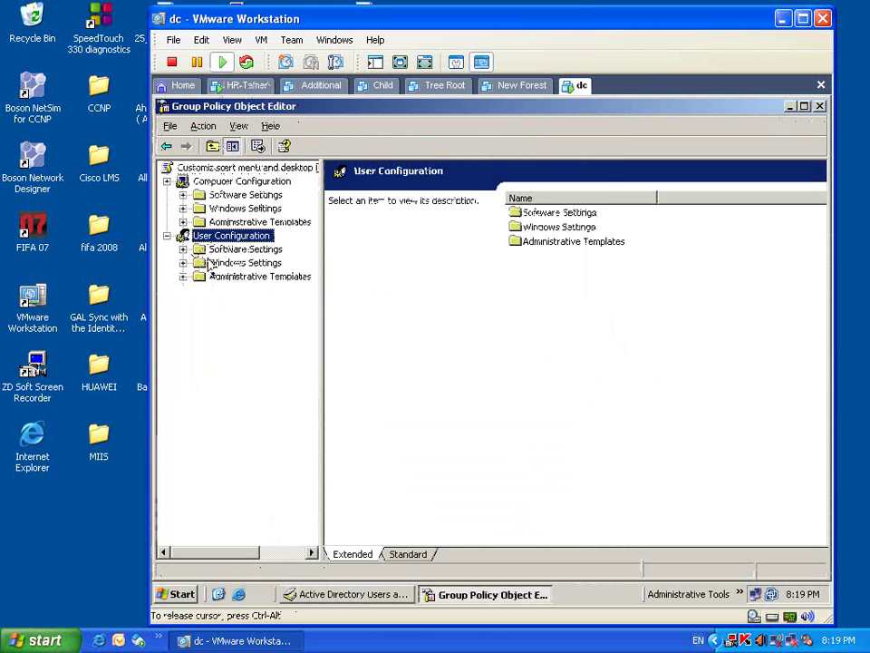
left_click(209, 275)
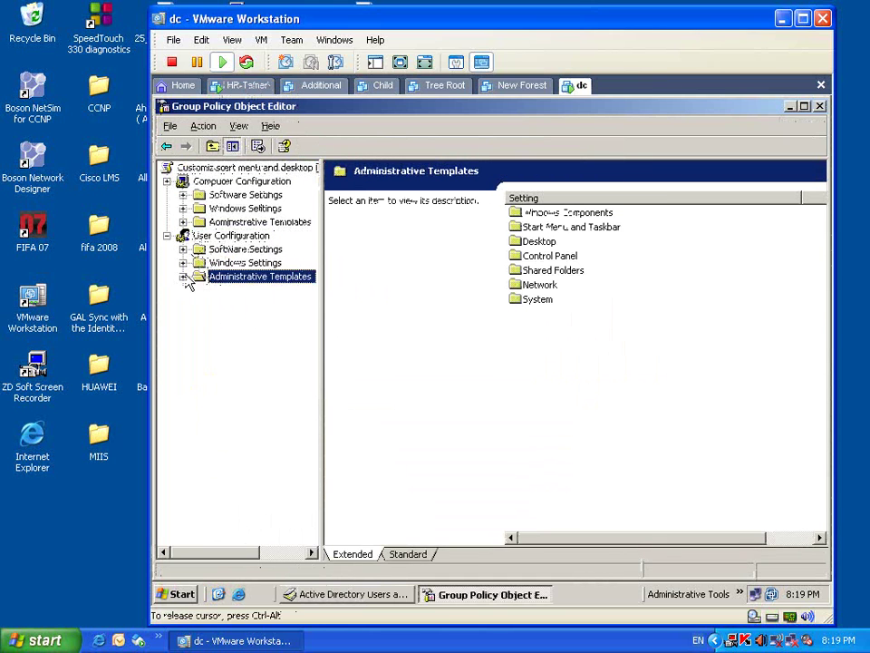
left_click(183, 276)
left_click(200, 290)
left_click(200, 290)
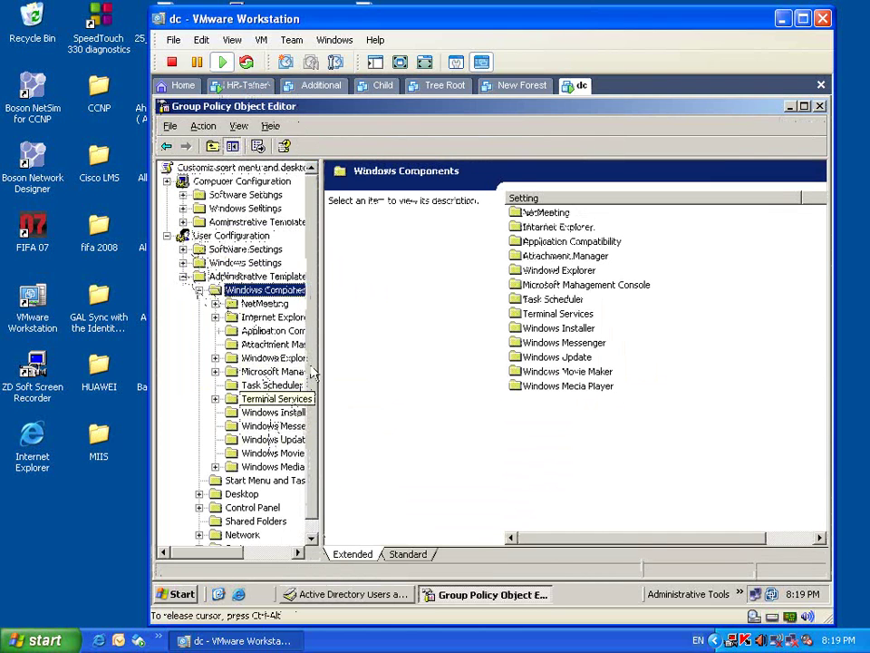
left_click(274, 358)
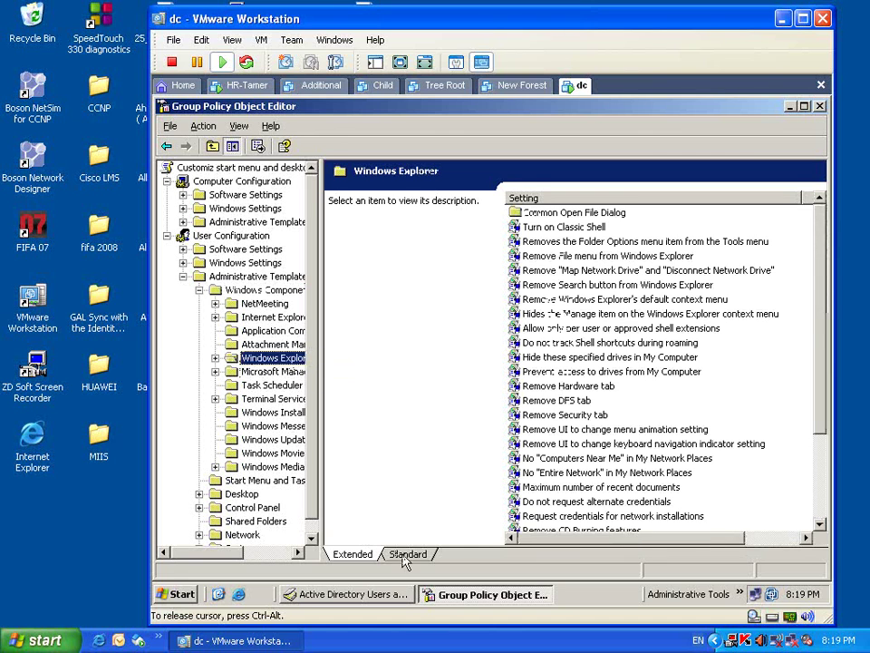
left_click(407, 555)
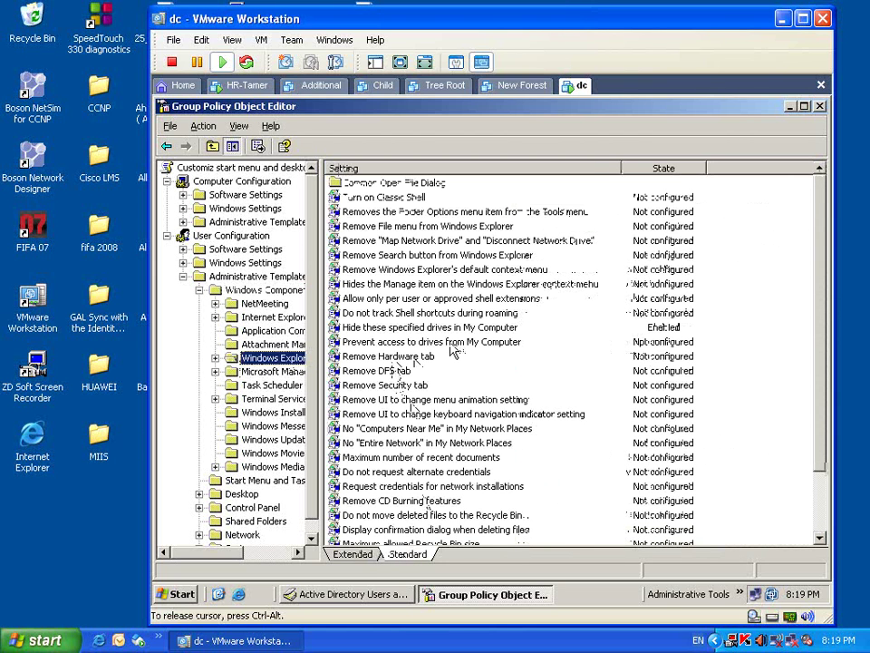
- Enable 'Prevent access to drives from My Computer' with 'Restrict C drive only' and apply
double_click(452, 346)
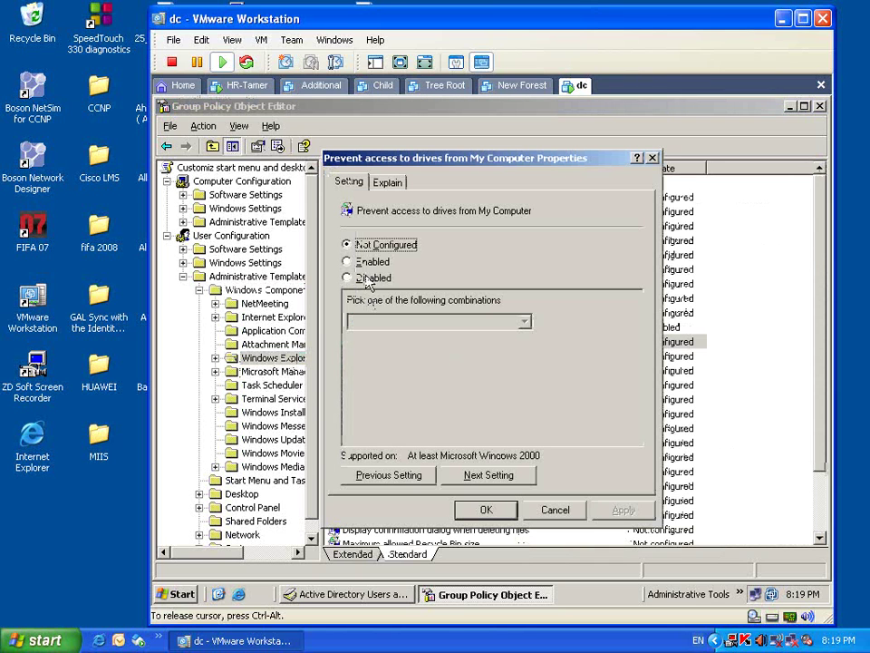
left_click(367, 263)
left_click(524, 322)
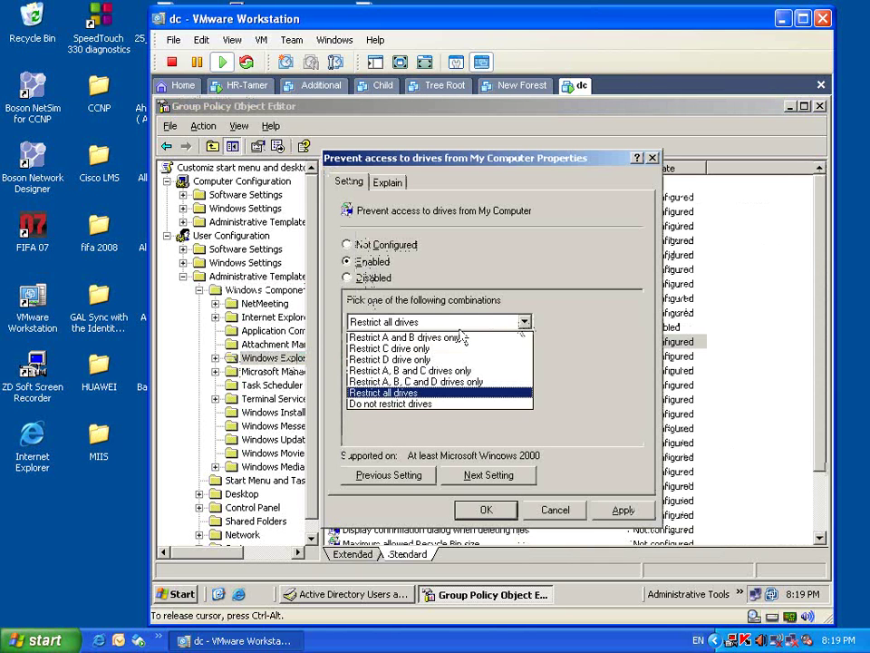
left_click(430, 350)
left_click(619, 511)
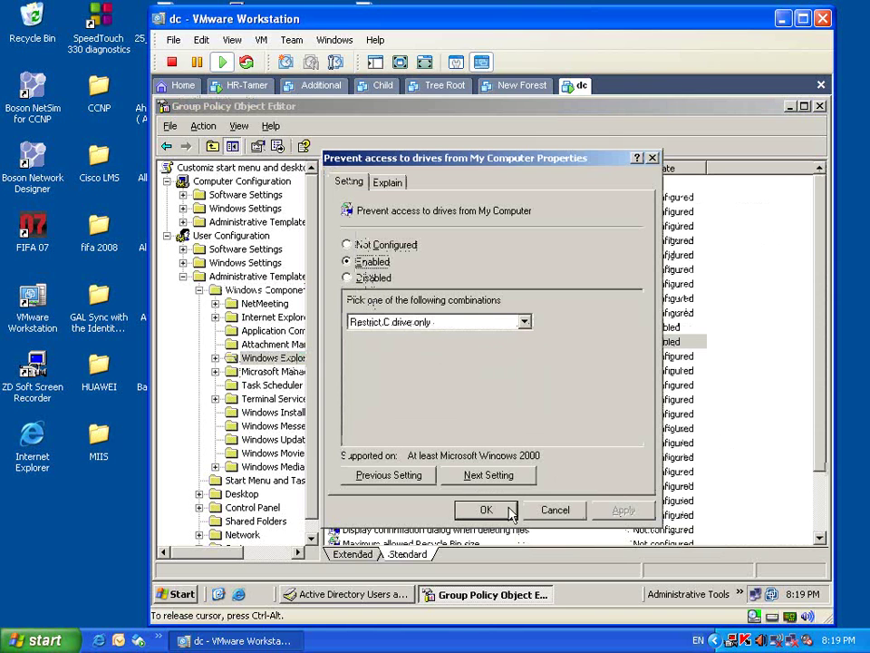
left_click(511, 513)
- Close the policy editor, HR Properties, and Active Directory Users and Computers
left_click(819, 106)
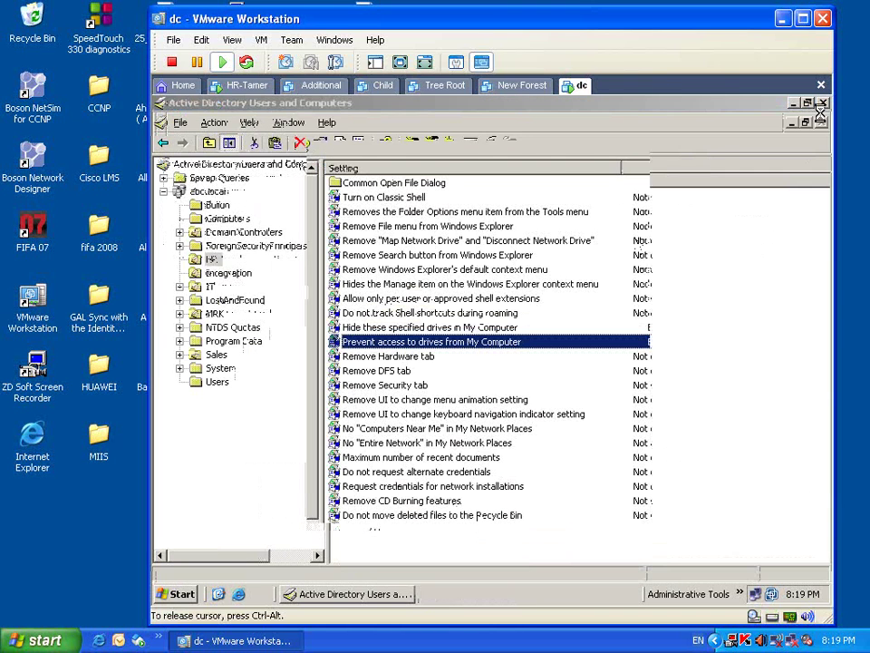
left_click(478, 503)
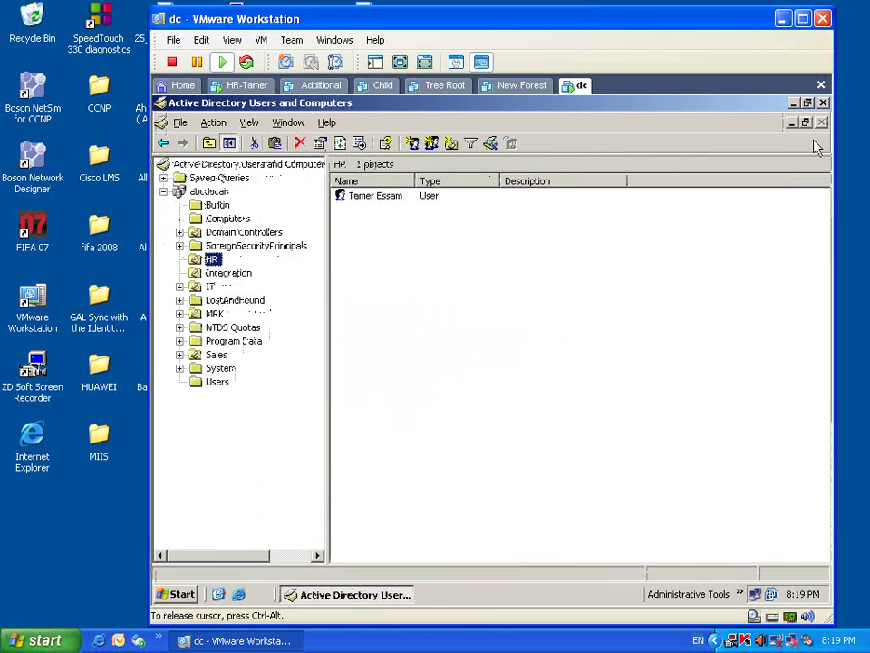
left_click(823, 104)
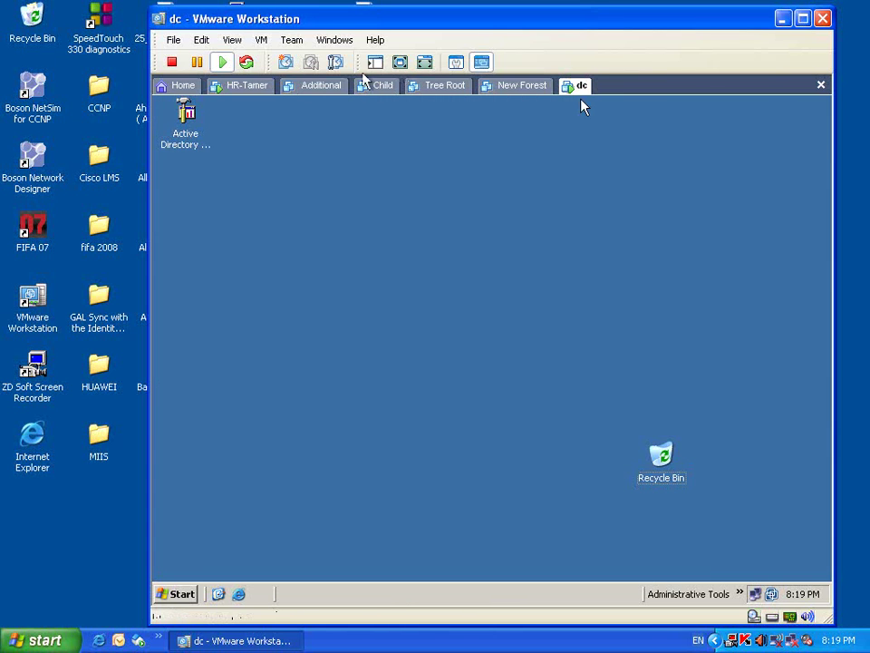
- On the HR-Tamer client, log the HR user off and back on with the account password
left_click(254, 87)
left_click(215, 590)
left_click(229, 566)
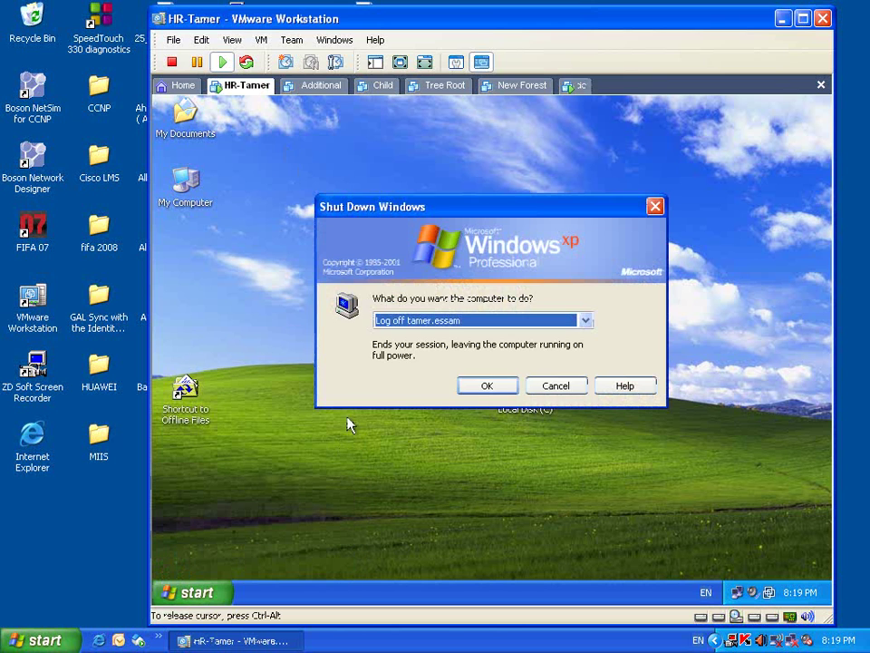
left_click(467, 388)
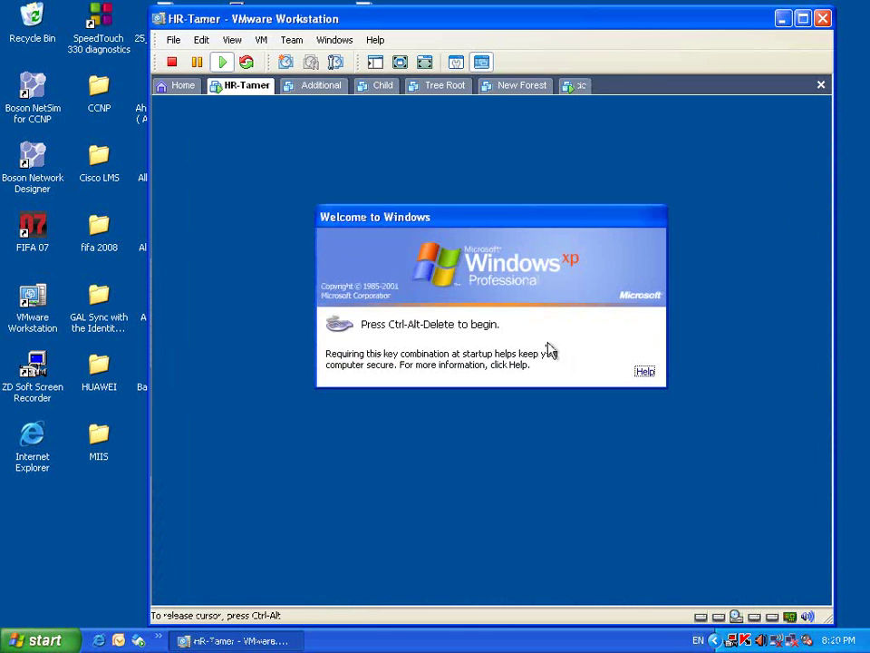
key("ctrl+alt+Insert")
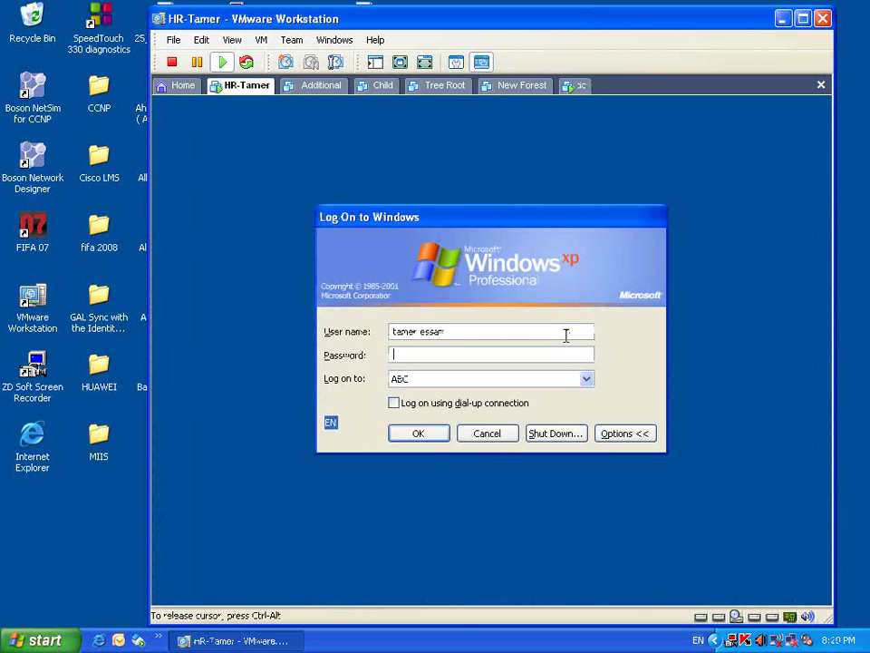
type("123456")
key("Return")
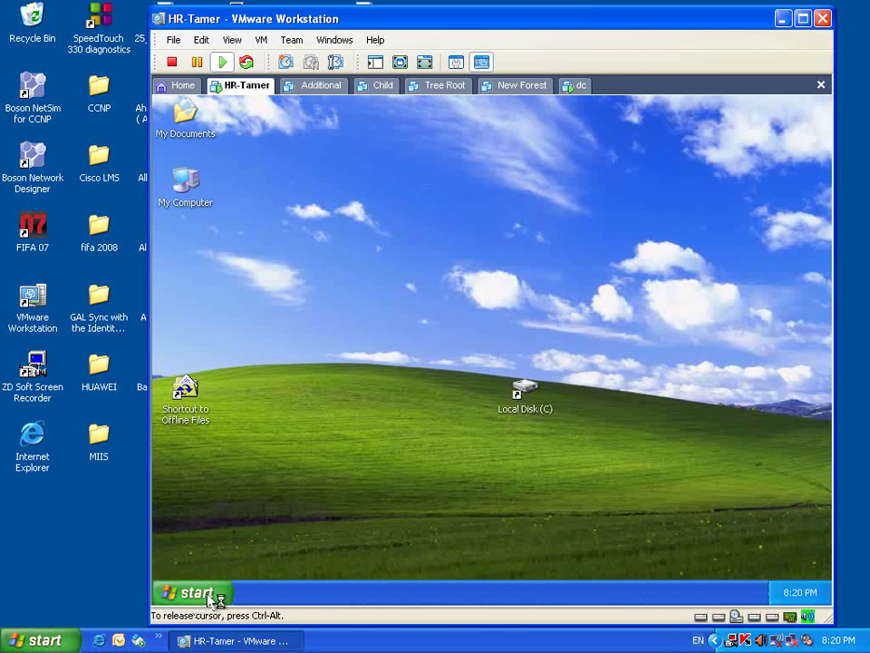
- Open the Local Disk (C) shortcut, get the Restrictions error, then switch to the dc server VM
double_click(524, 399)
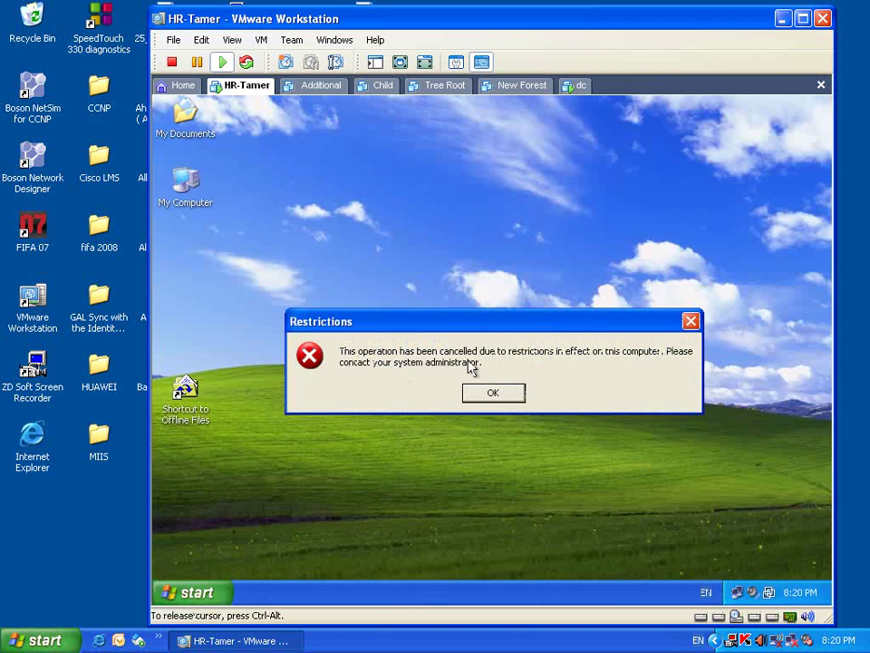
right_click(737, 642)
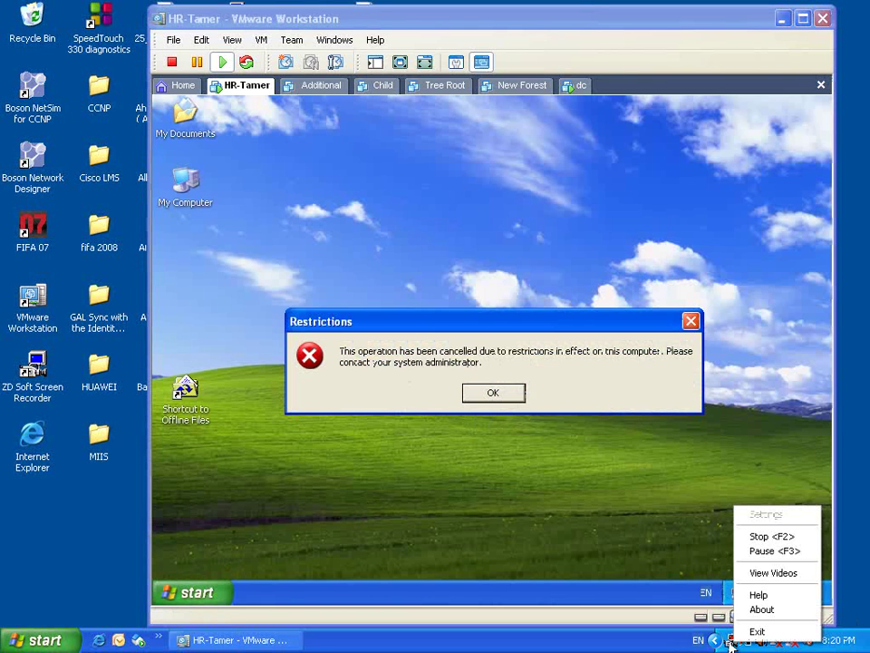
left_click(751, 551)
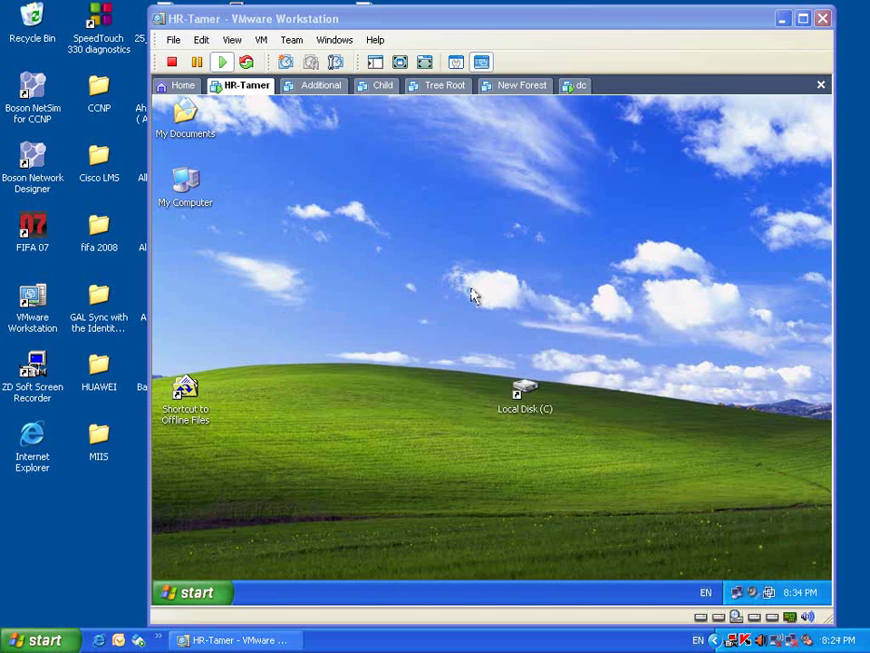
right_click(407, 245)
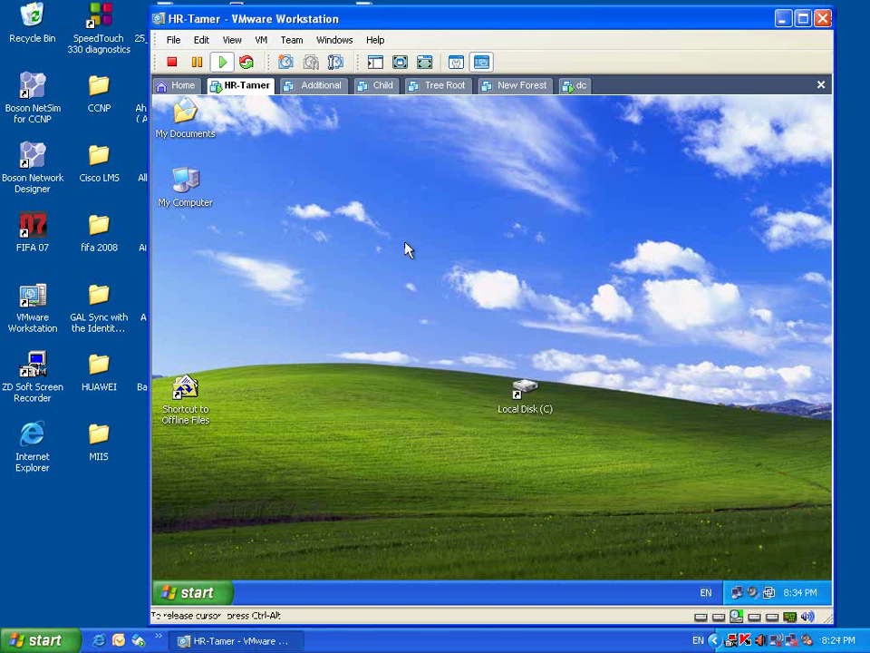
left_click(422, 266)
- Unlock the dc server with Ctrl+Alt+Del and the administrator password
left_click(585, 85)
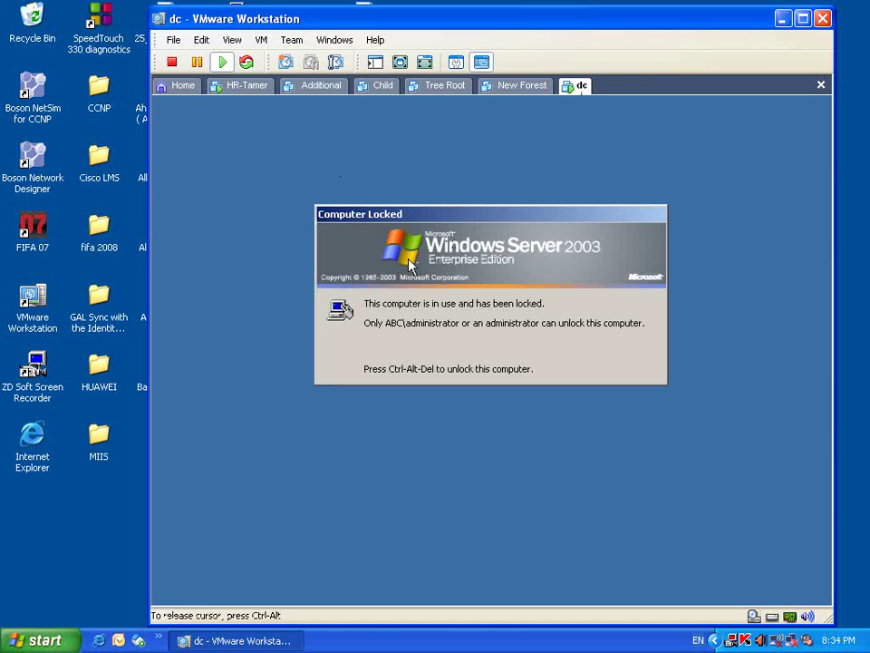
key("ctrl+alt+Insert")
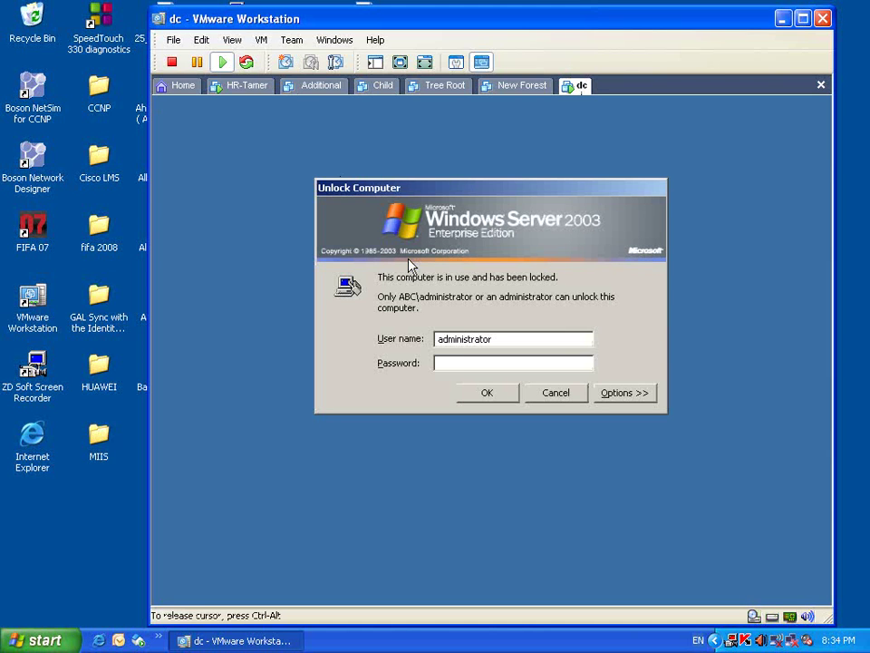
type("password1")
key("Return")
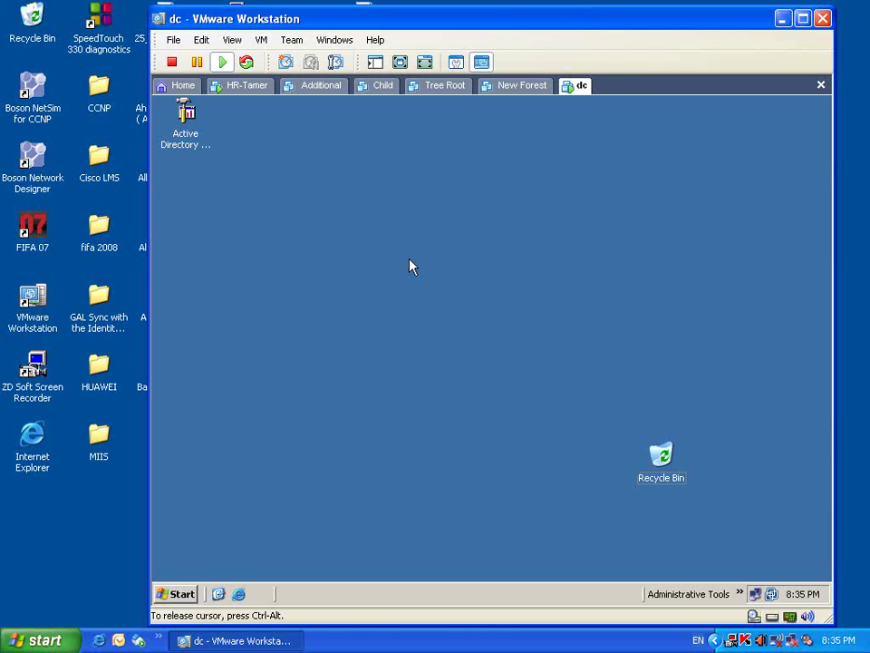
- Glance at the HR-Tamer client, then open My Computer on the dc machine
left_click(244, 88)
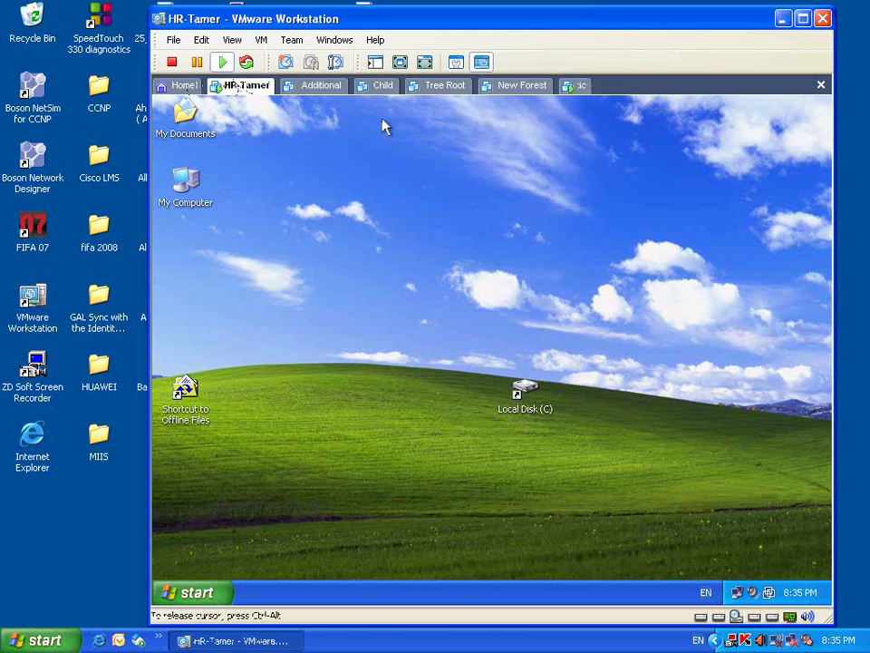
left_click(576, 89)
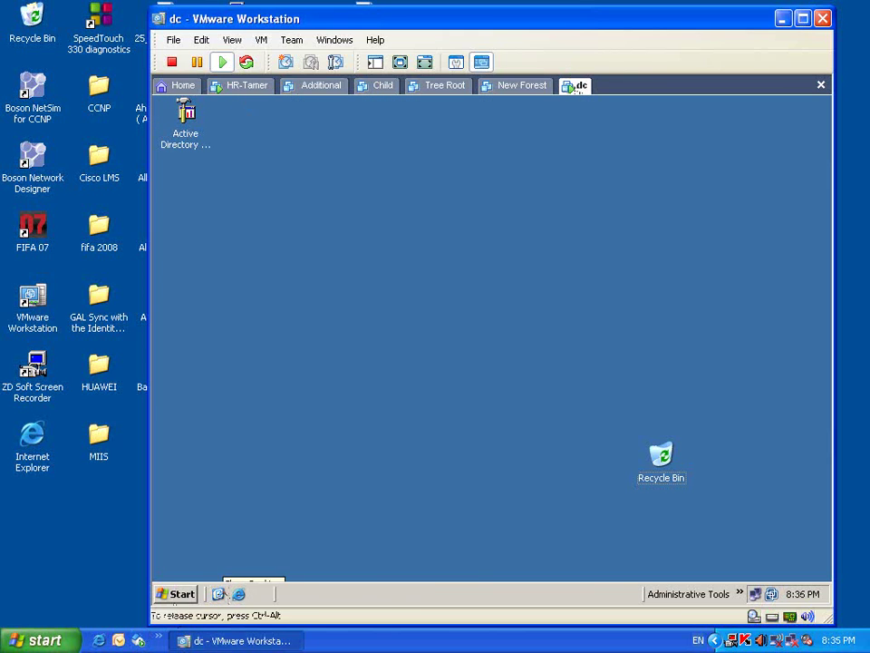
left_click(175, 594)
left_click(405, 257)
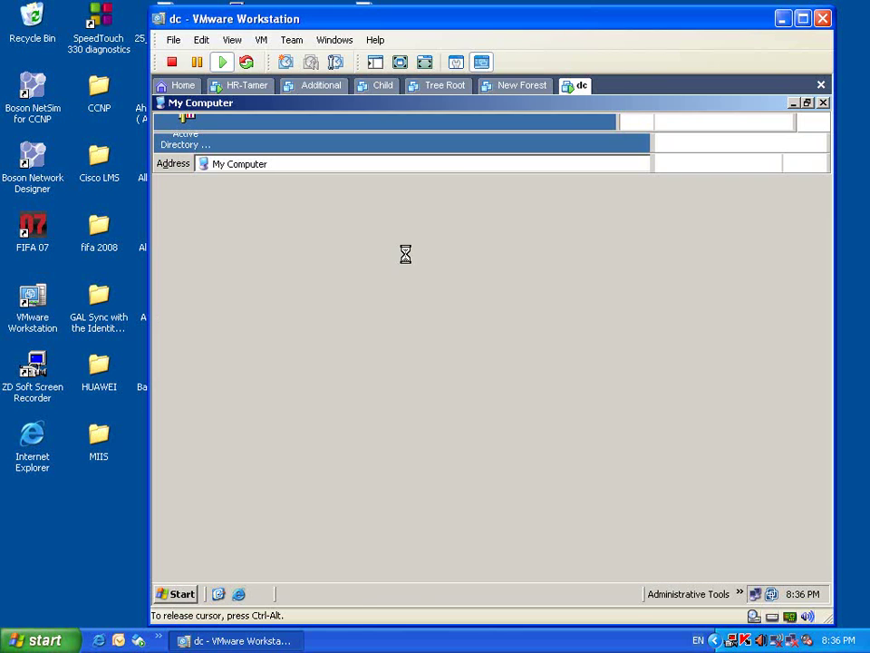
- Open C:\HR on dc and delete Calc.bat and ToTo.txt.txt
double_click(211, 230)
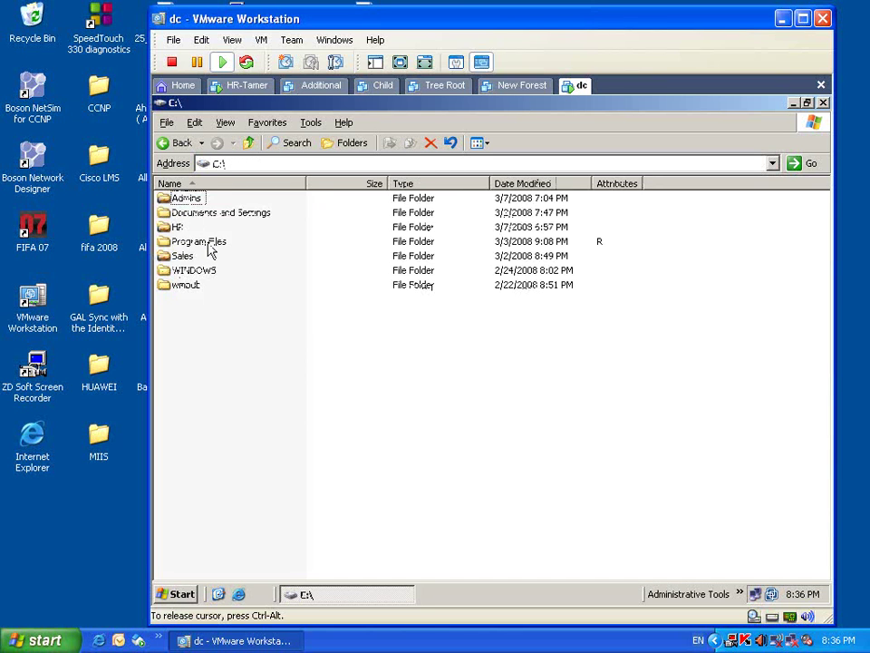
double_click(177, 227)
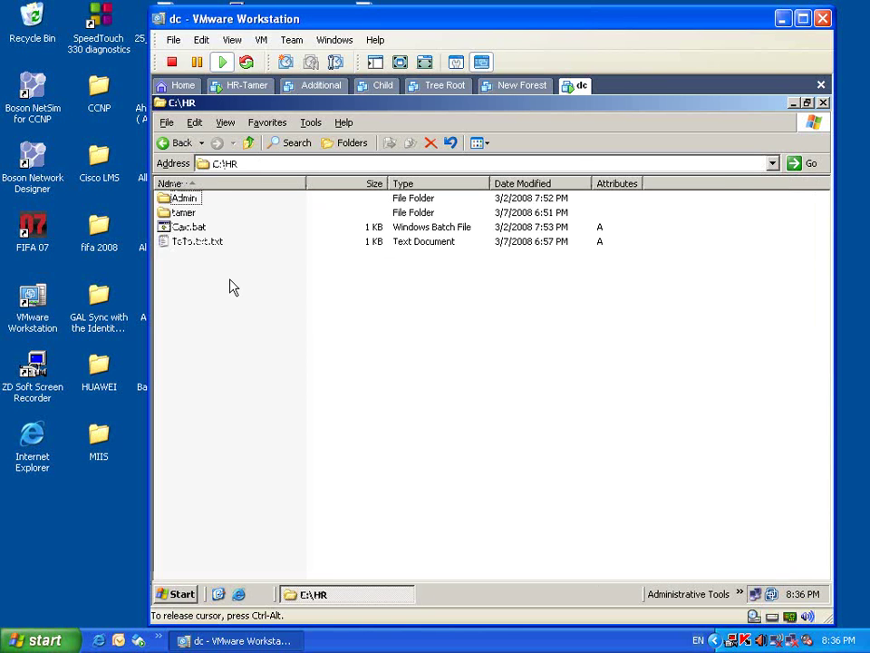
left_click(188, 228)
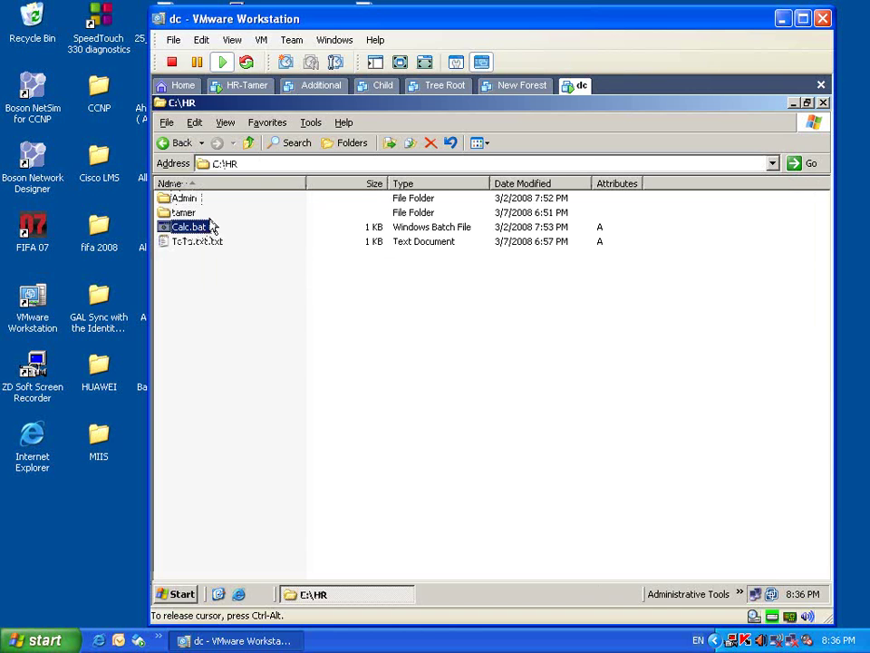
left_click_drag(211, 227, 209, 351)
key("Delete")
key("Return")
- Delete the Admin folder from C:\HR
left_click(188, 201)
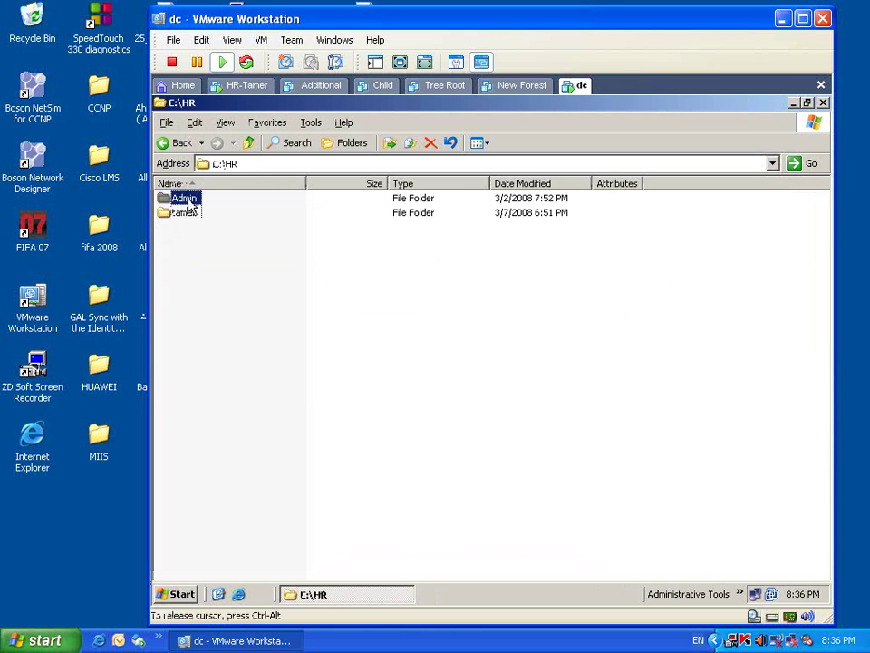
key("Delete")
key("Return")
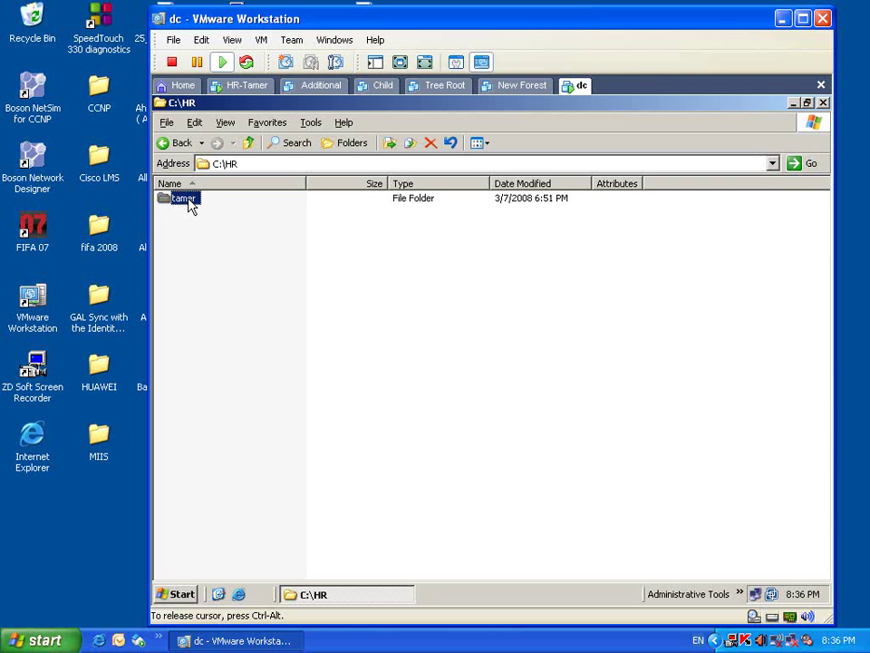
- On HR-Tamer, check the target path in My Documents Properties, then close the dialog
left_click(195, 639)
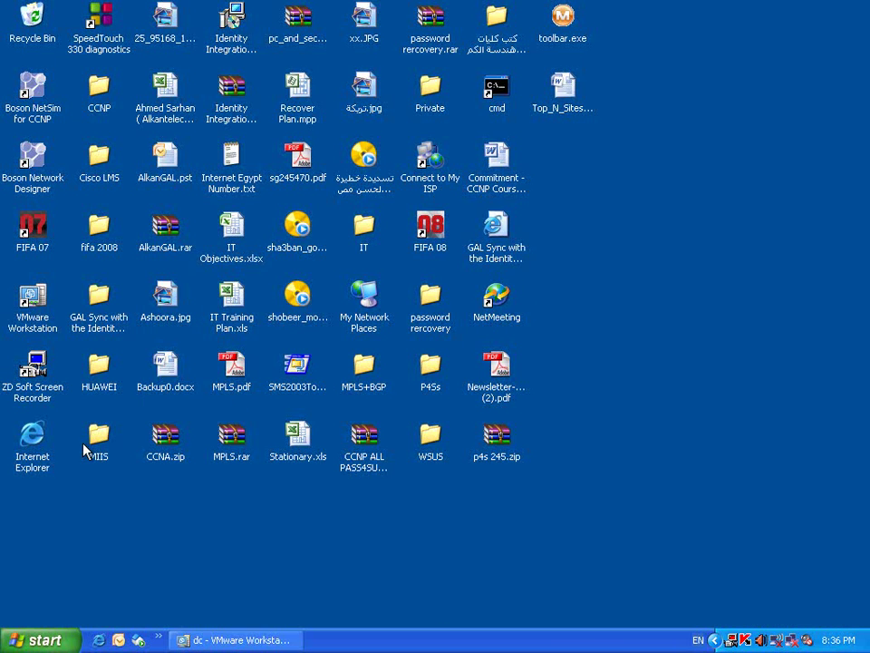
left_click(270, 641)
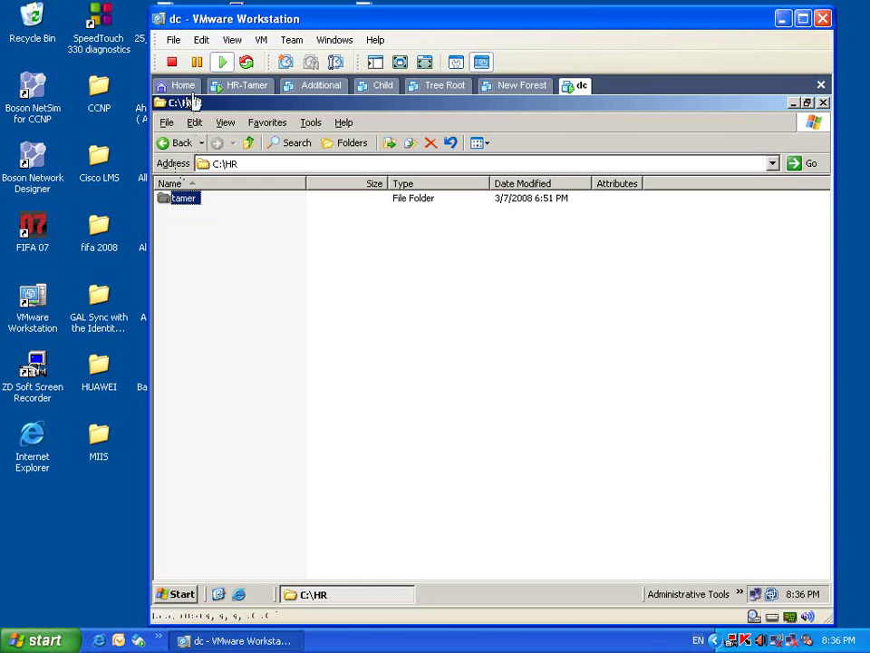
left_click(231, 88)
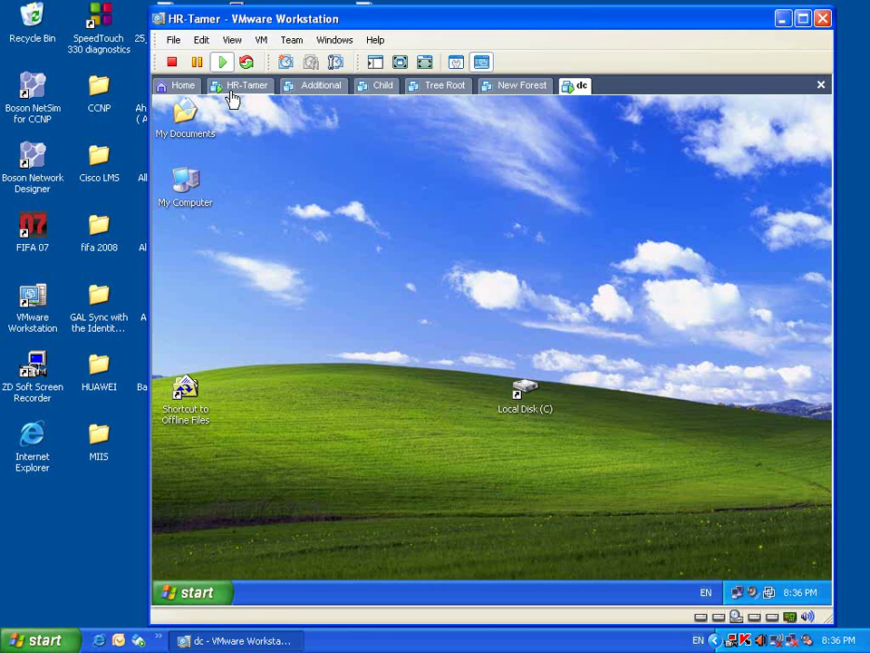
right_click(188, 122)
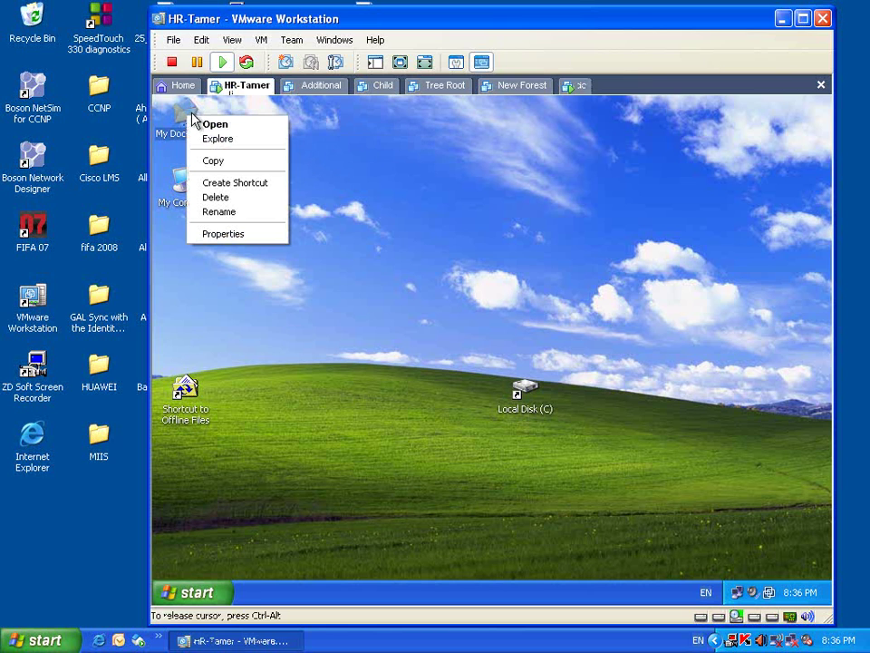
left_click(223, 237)
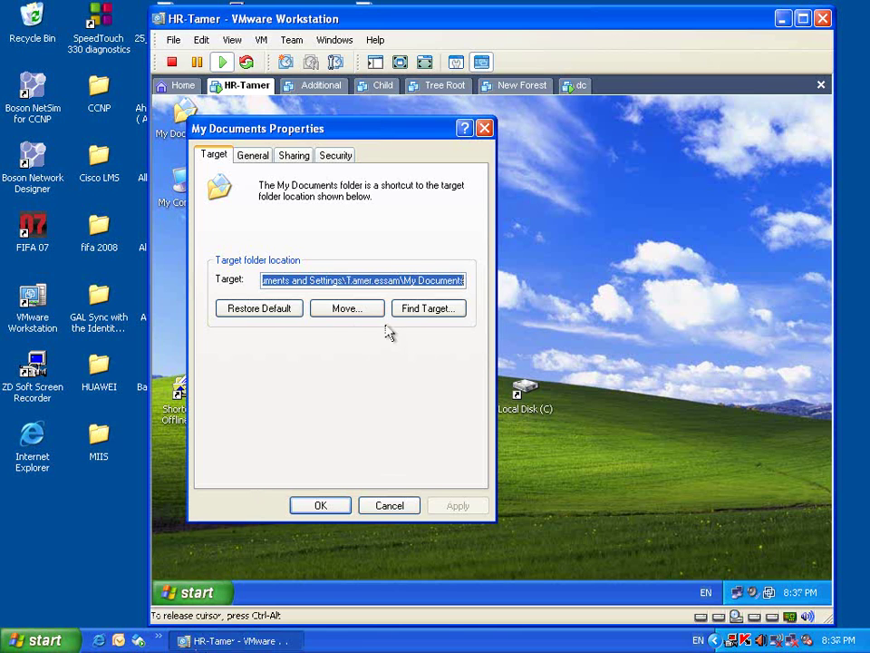
left_click_drag(405, 280, 296, 280)
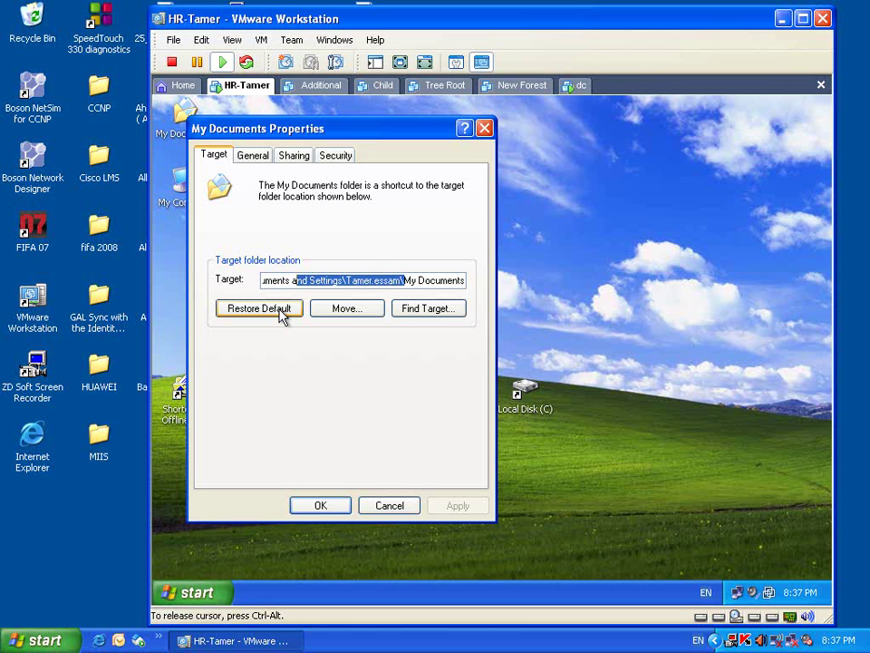
left_click(390, 505)
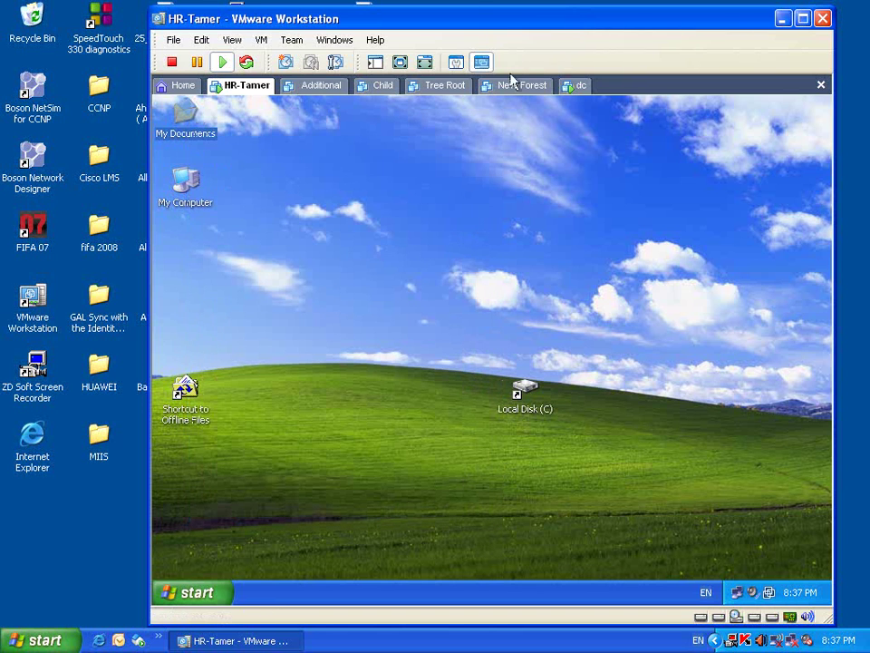
- On dc, delete the remaining user folder from C:\HR
left_click(577, 86)
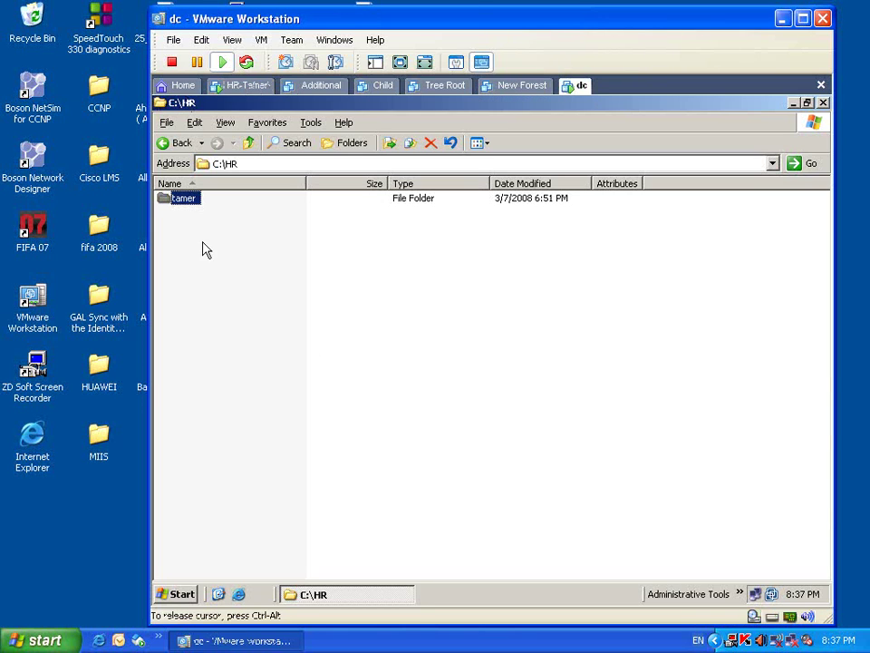
right_click(187, 200)
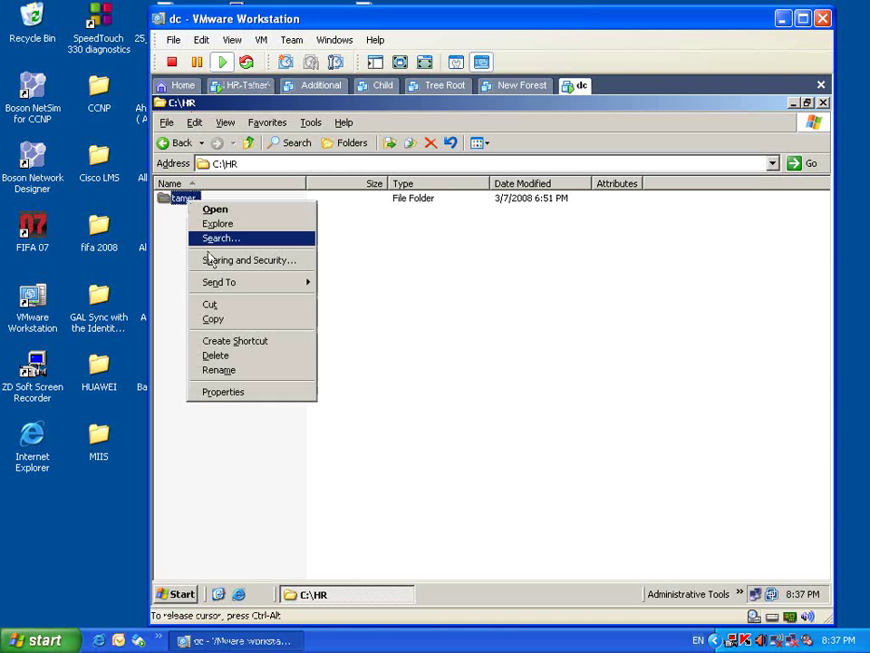
left_click(272, 360)
left_click(551, 377)
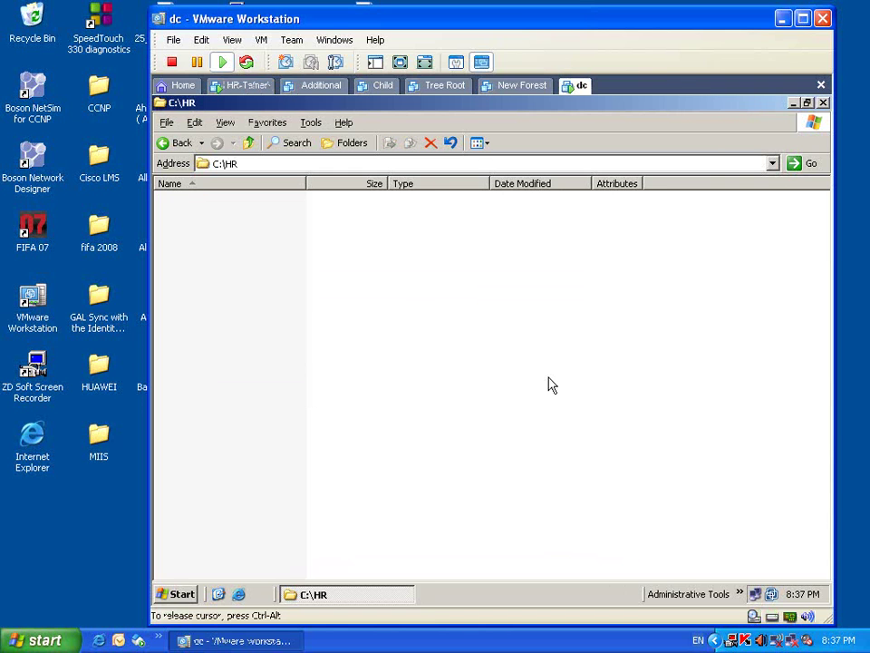
- Review the HR folder's share permissions for the HR share
left_click(248, 143)
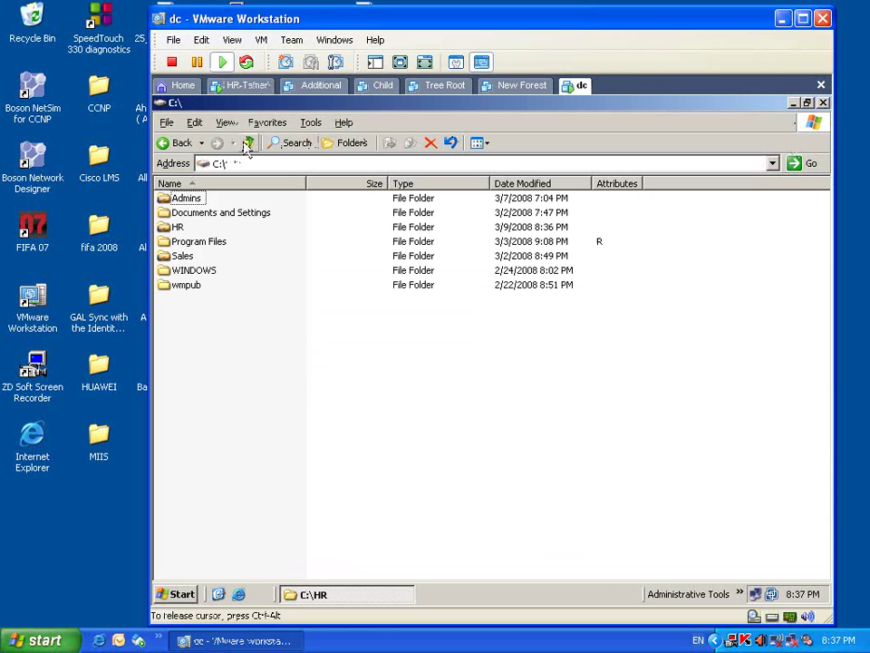
right_click(178, 226)
left_click(246, 414)
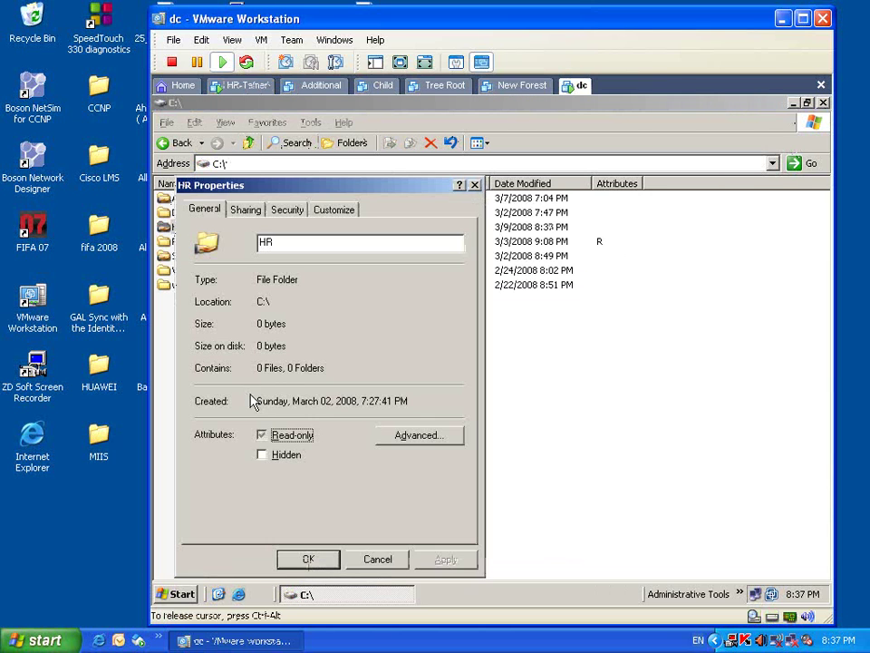
left_click(247, 211)
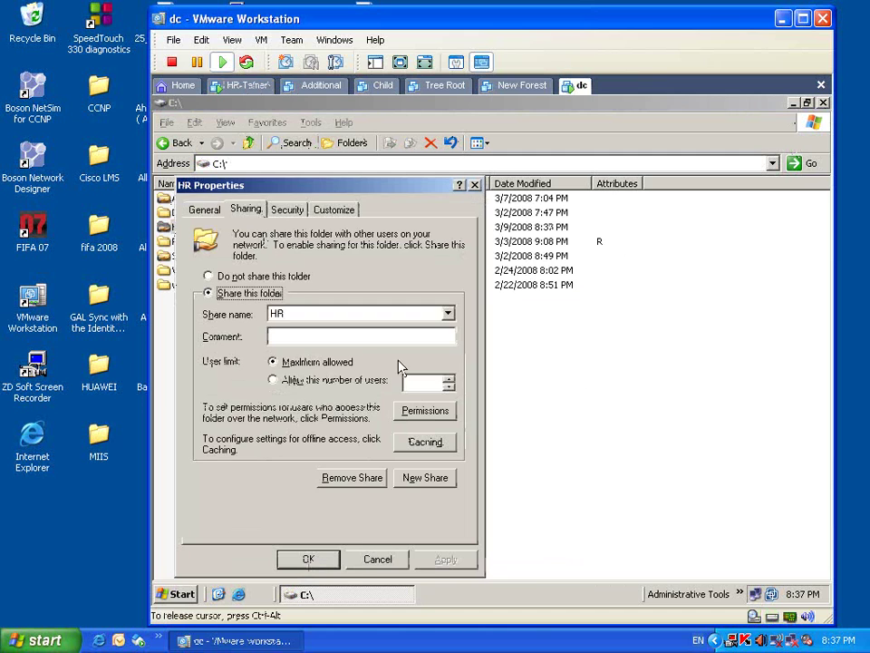
left_click(425, 409)
left_click(302, 294)
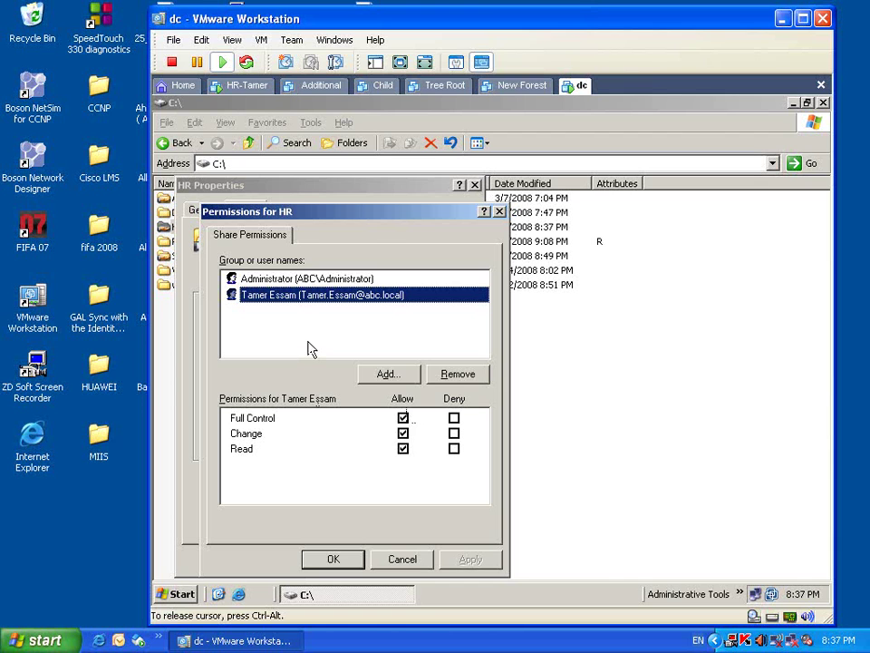
left_click(336, 561)
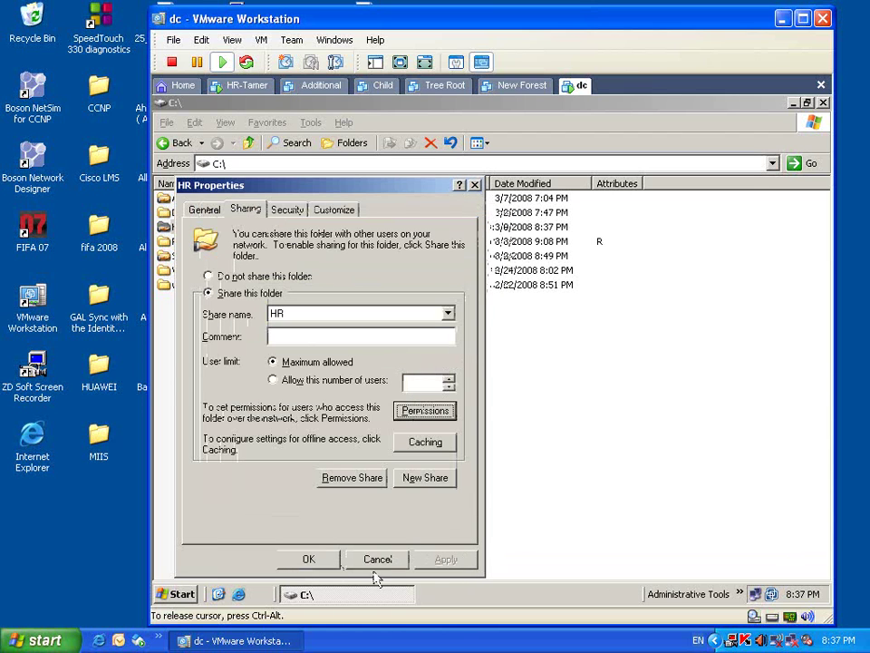
left_click(309, 558)
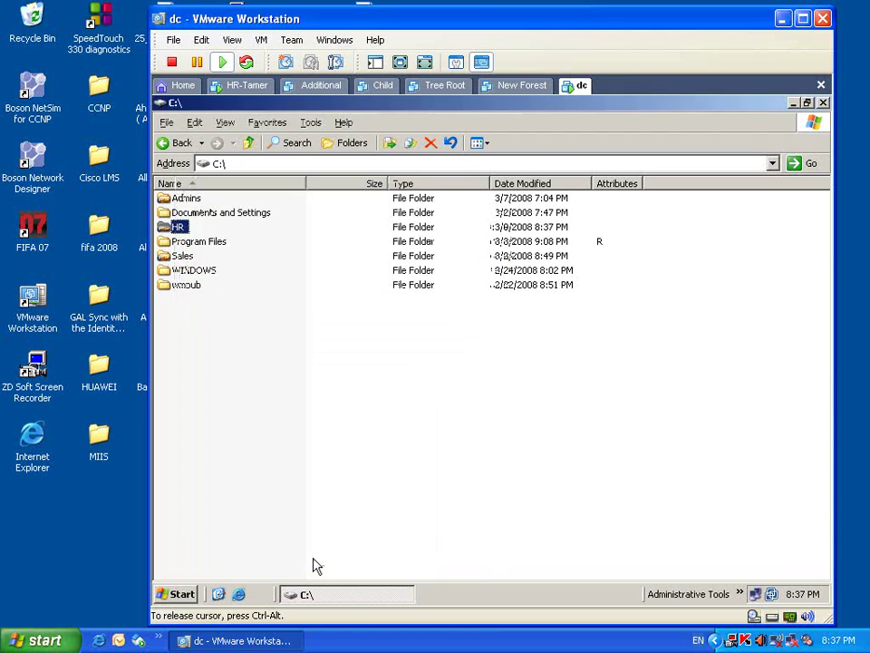
- Review the HR folder's security permissions, then close the C: drive window
right_click(190, 228)
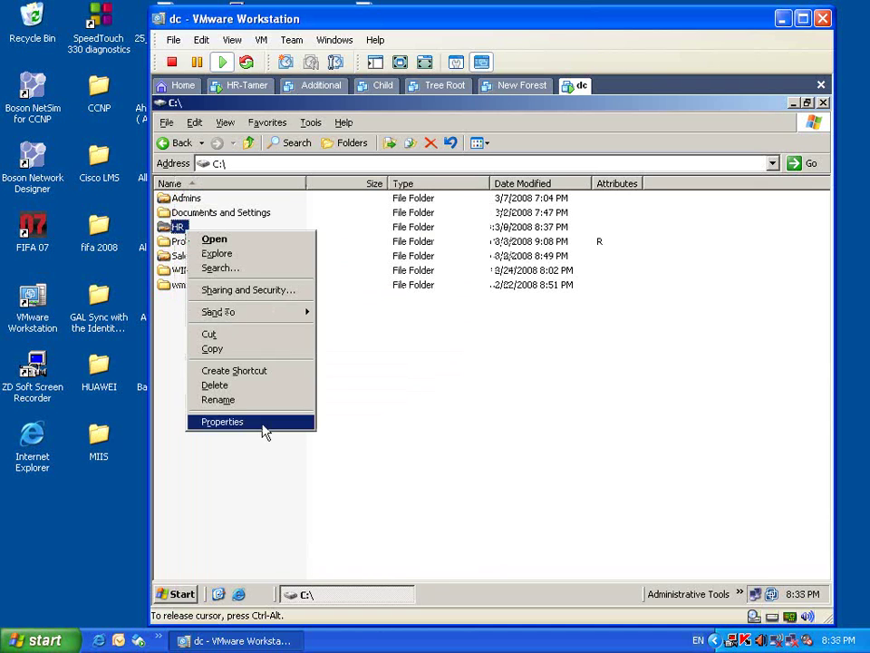
left_click(262, 423)
left_click(299, 209)
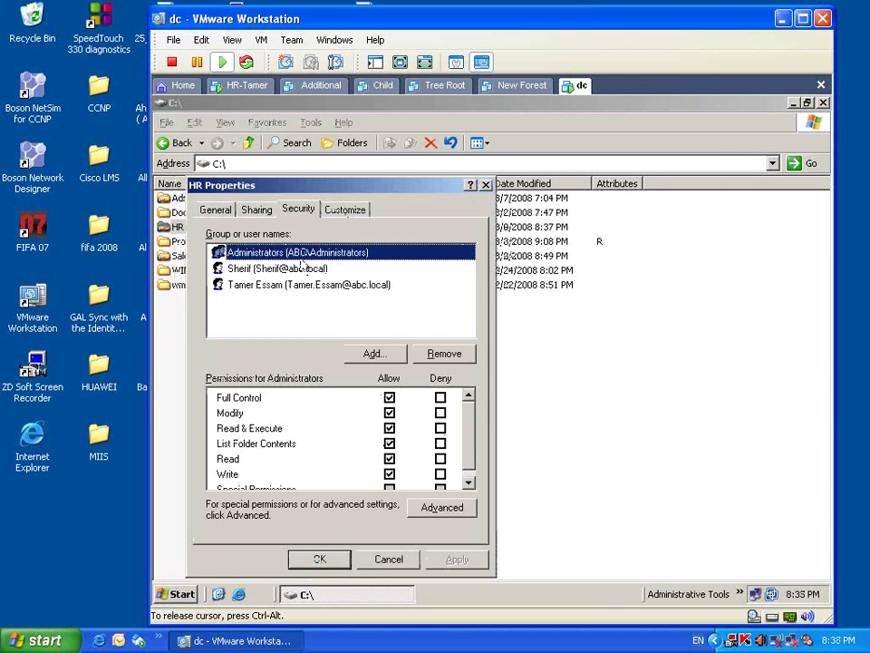
left_click(286, 287)
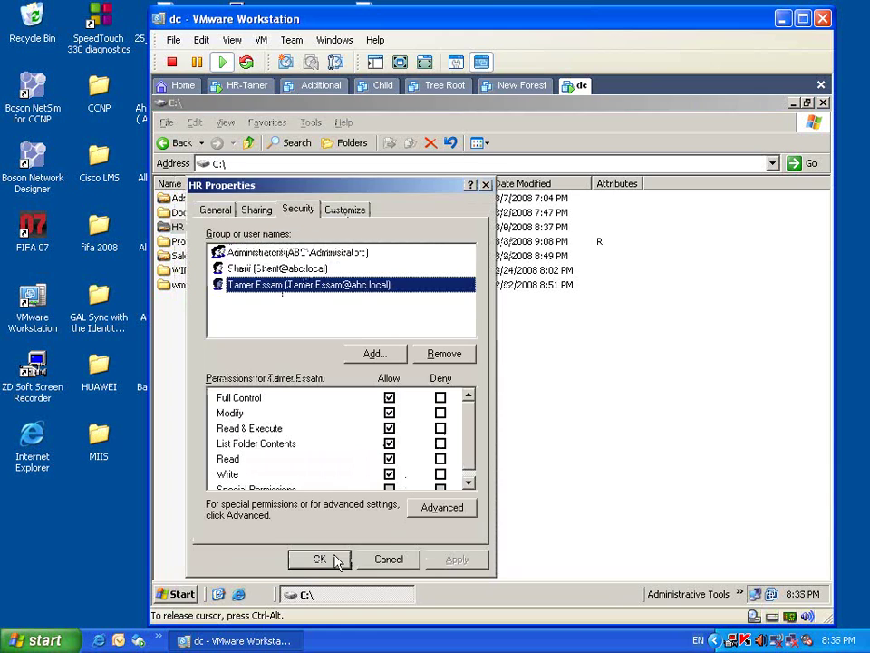
left_click(337, 559)
left_click(686, 243)
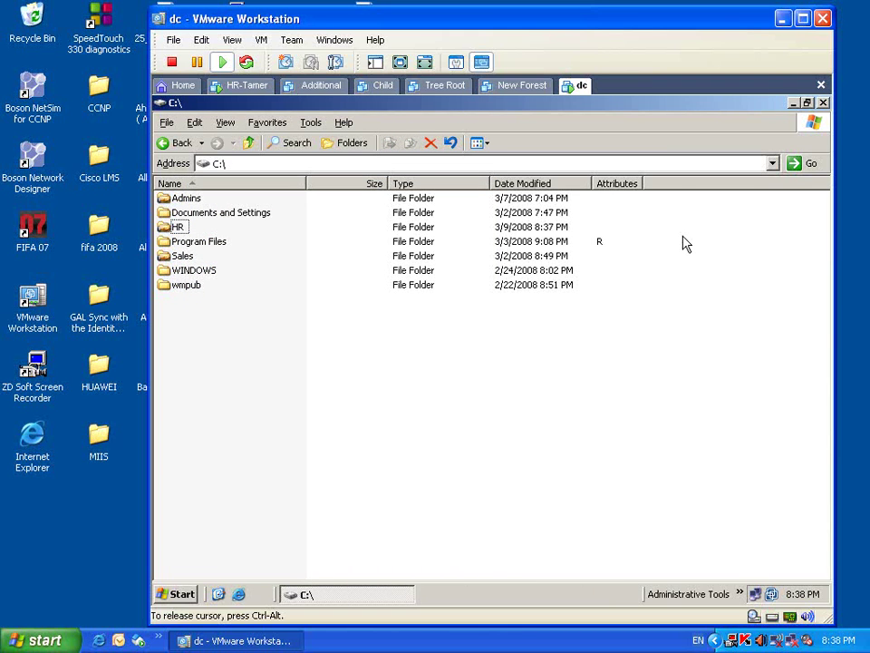
left_click(823, 102)
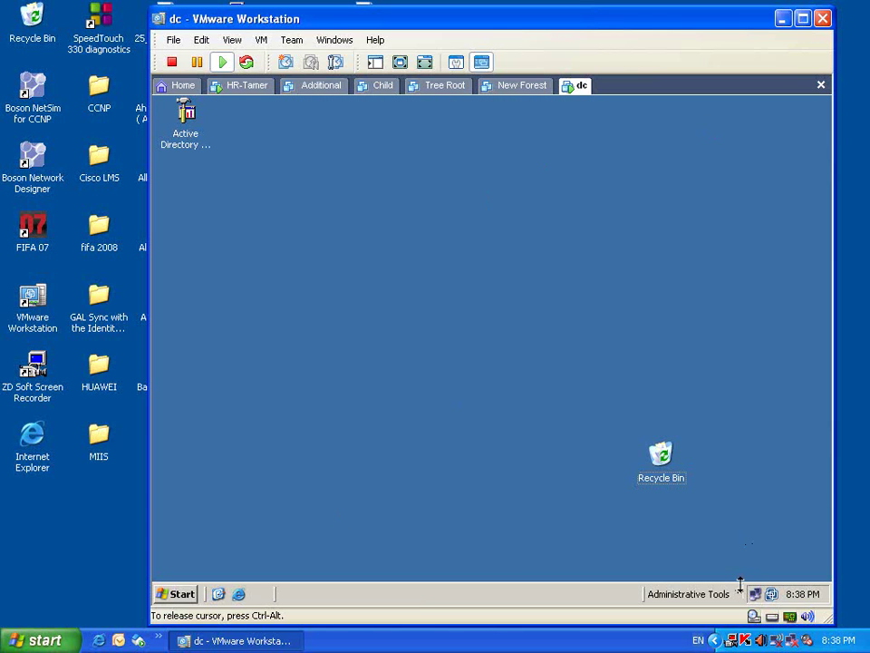
- Launch Active Directory Users and Computers from the Administrative Tools list on dc
left_click(740, 594)
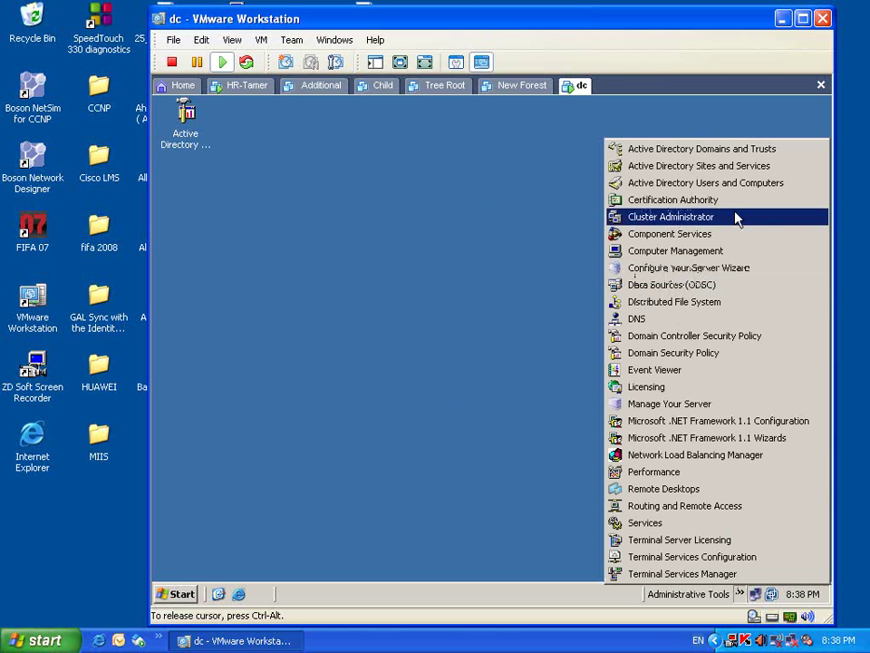
left_click(749, 190)
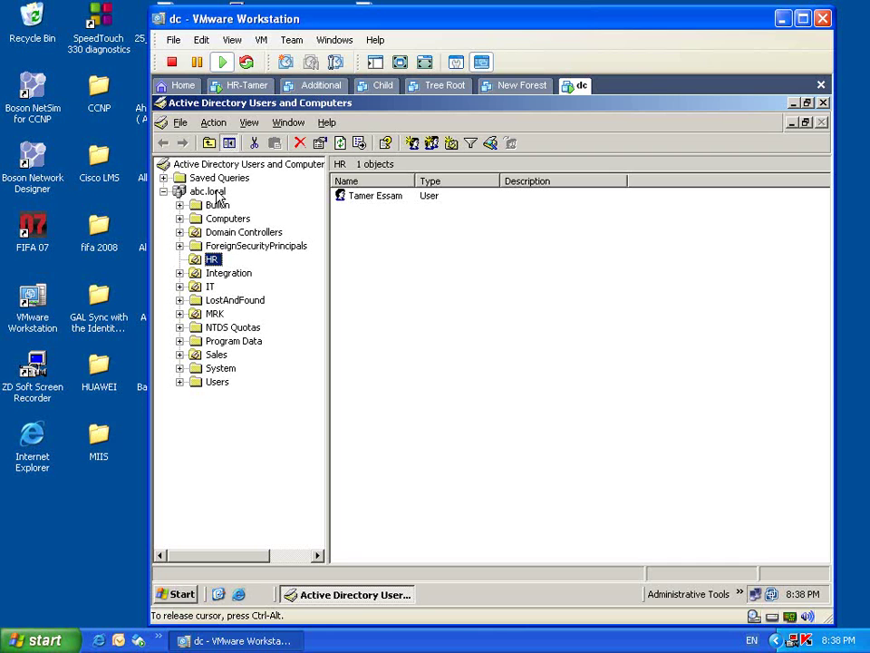
- Create a new GPO 'Redirect users docs' linked to the HR unit and open it for editing
right_click(212, 260)
left_click(245, 474)
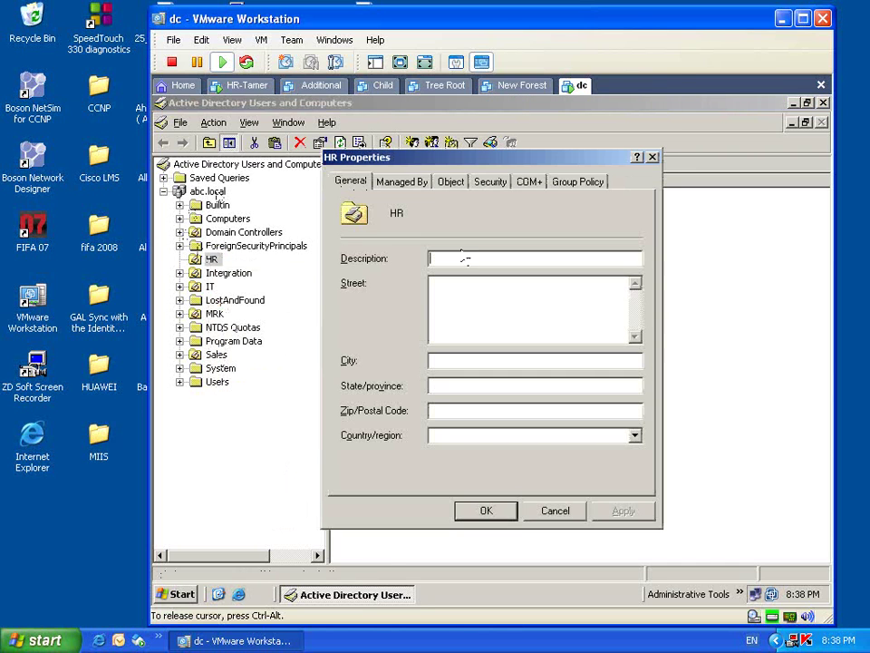
left_click(578, 183)
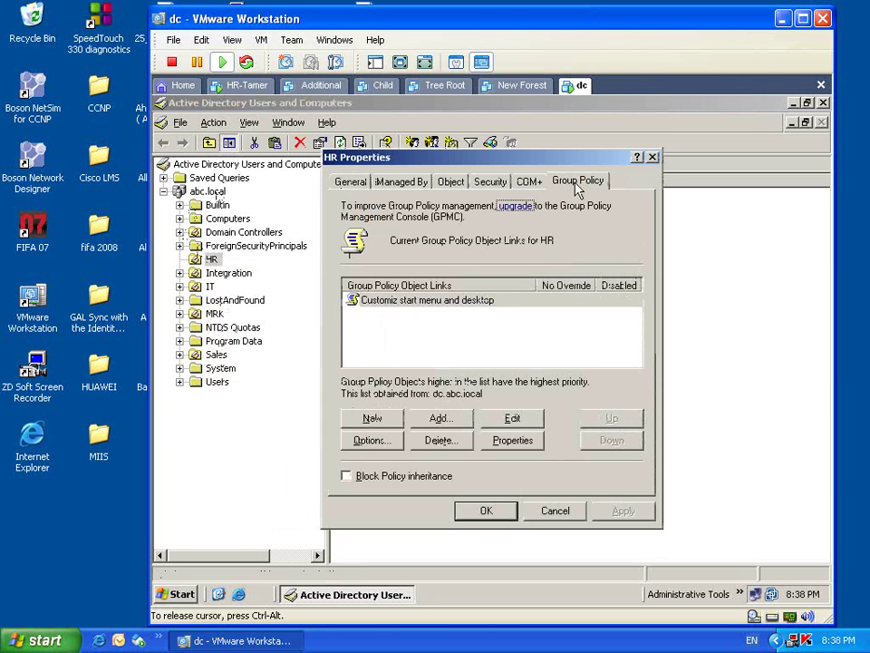
left_click(511, 307)
left_click(394, 421)
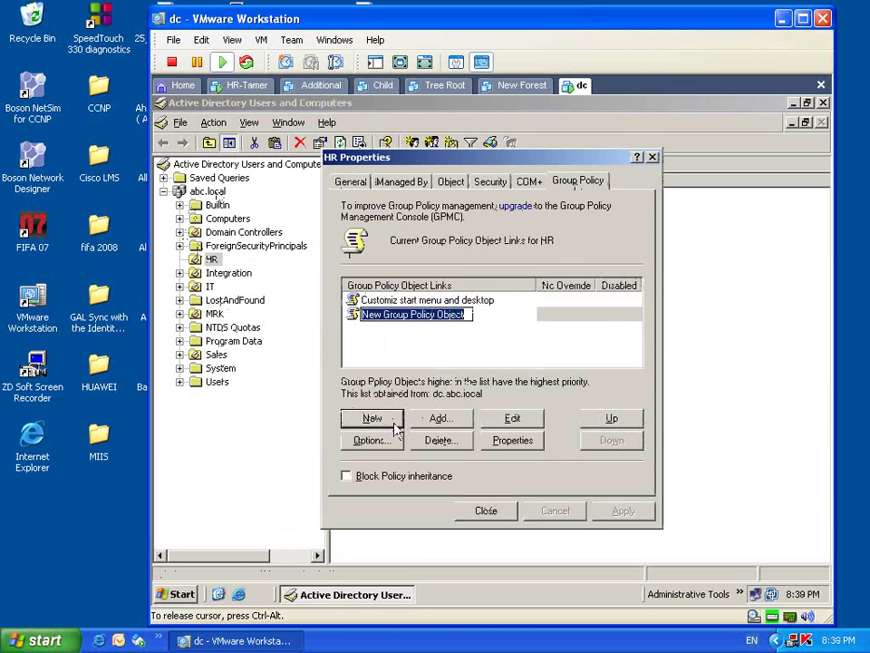
type("Re")
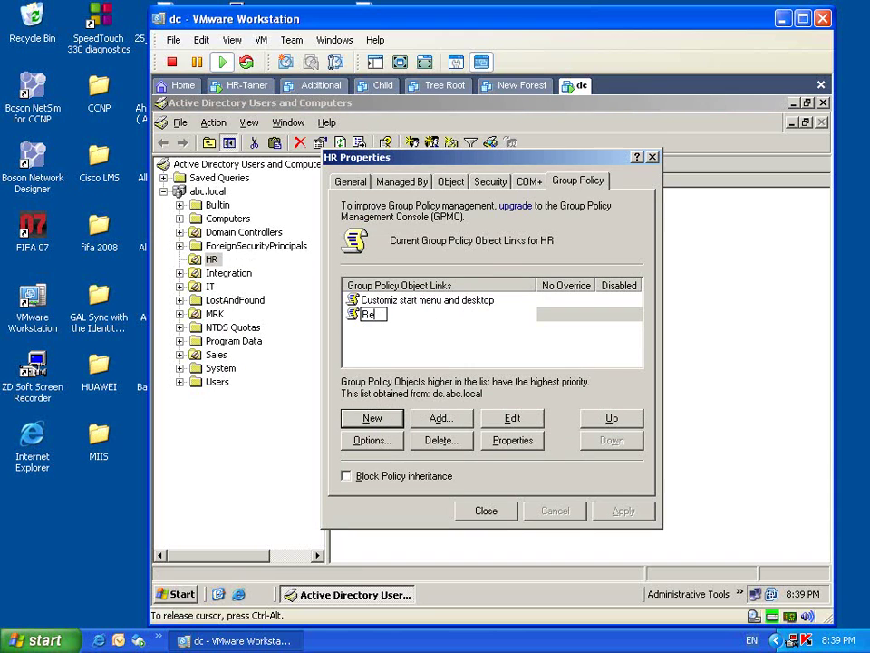
type("direct My")
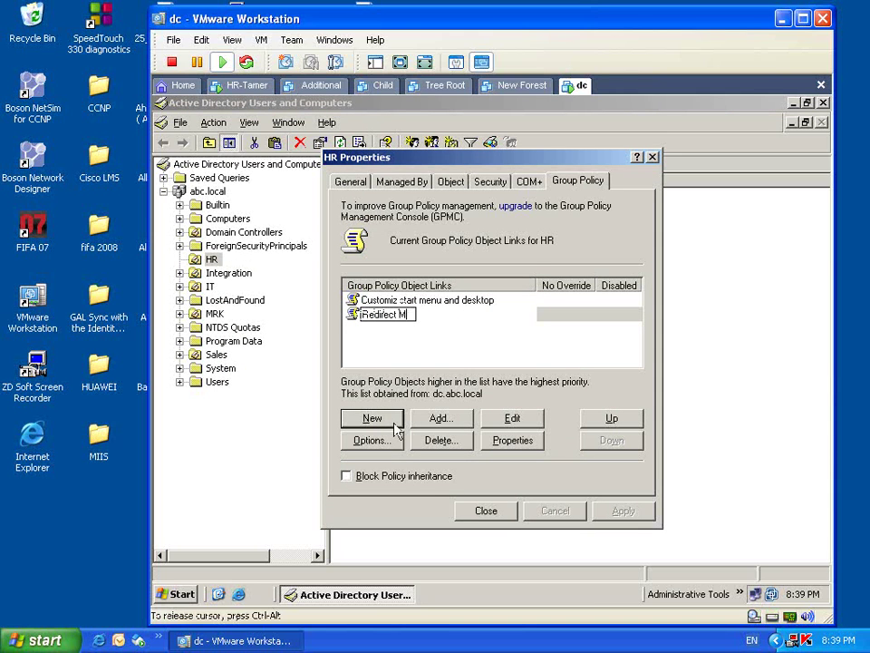
key("BackSpace")
key("BackSpace")
type("users docs")
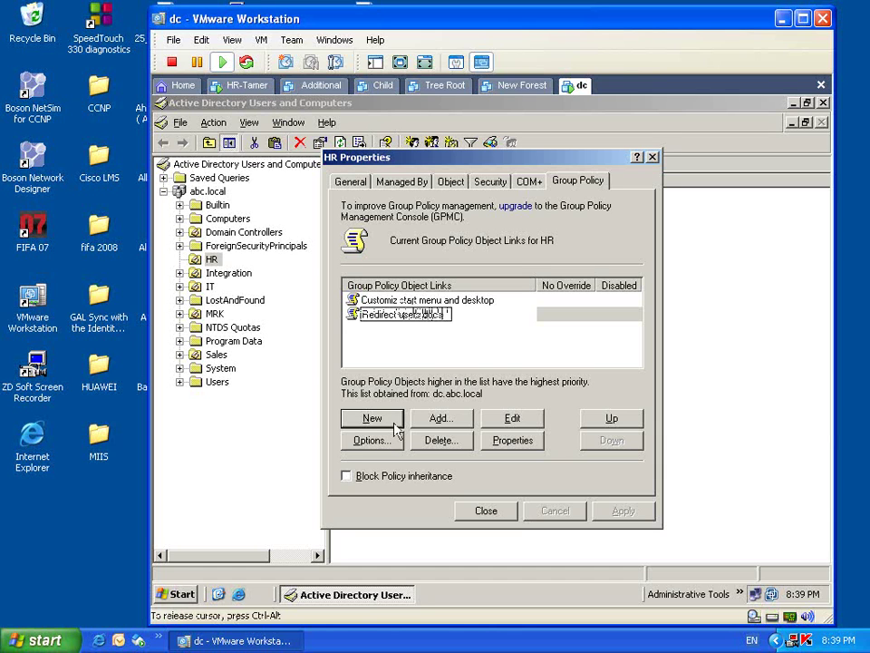
left_click(519, 351)
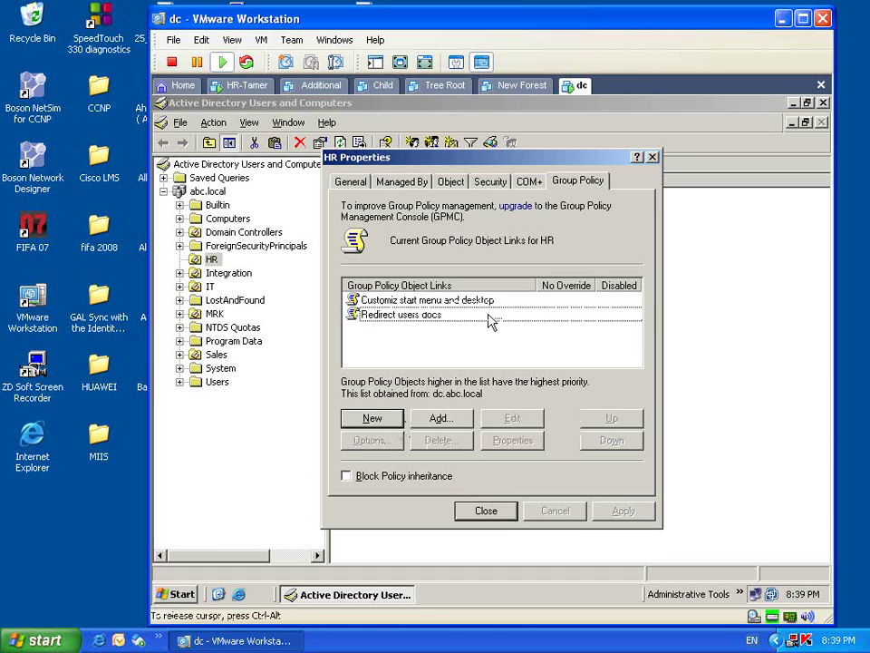
left_click(489, 317)
left_click(523, 418)
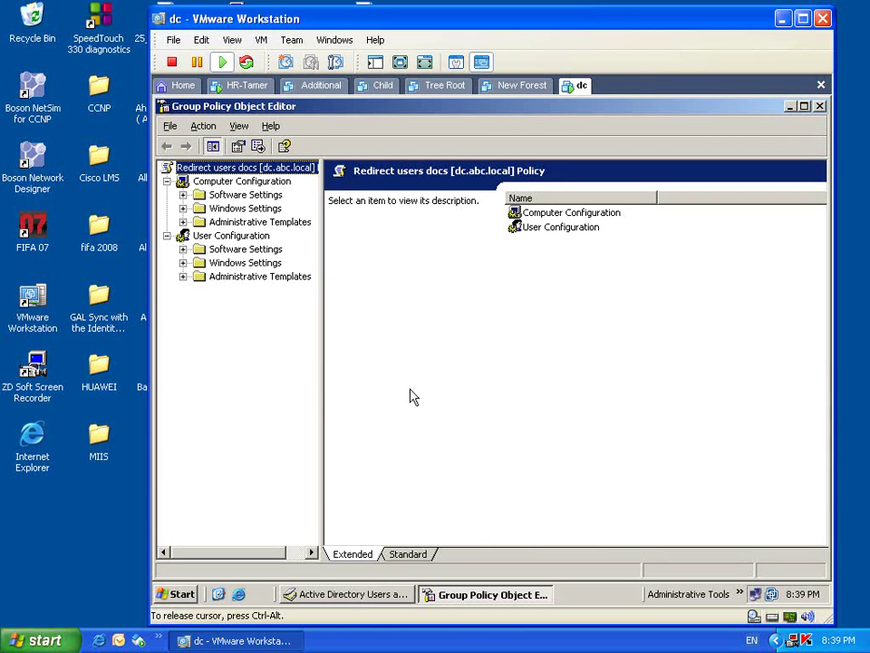
- Open Properties of My Documents under User Configuration > Windows Settings > Folder Redirection
left_click(255, 239)
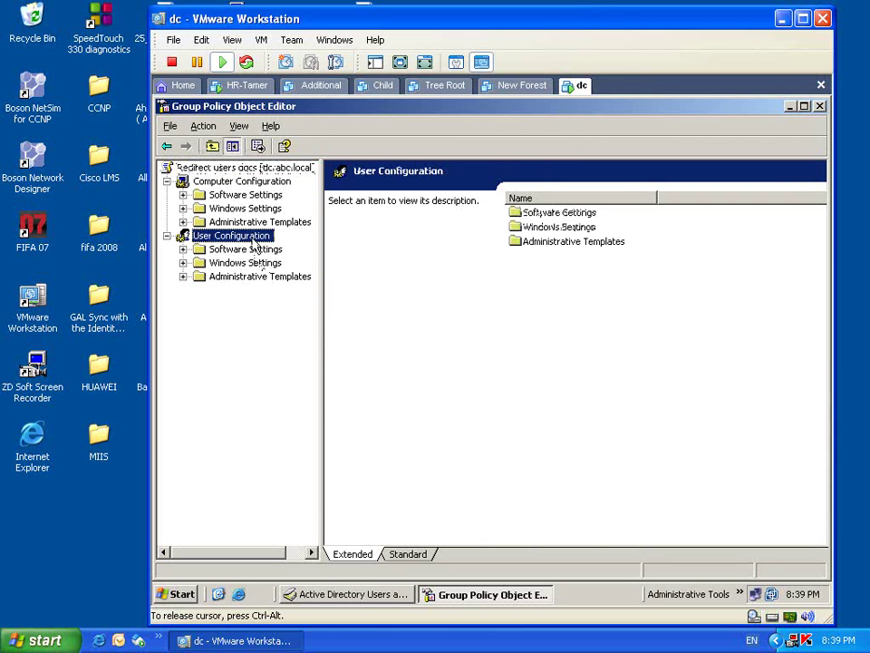
left_click(249, 266)
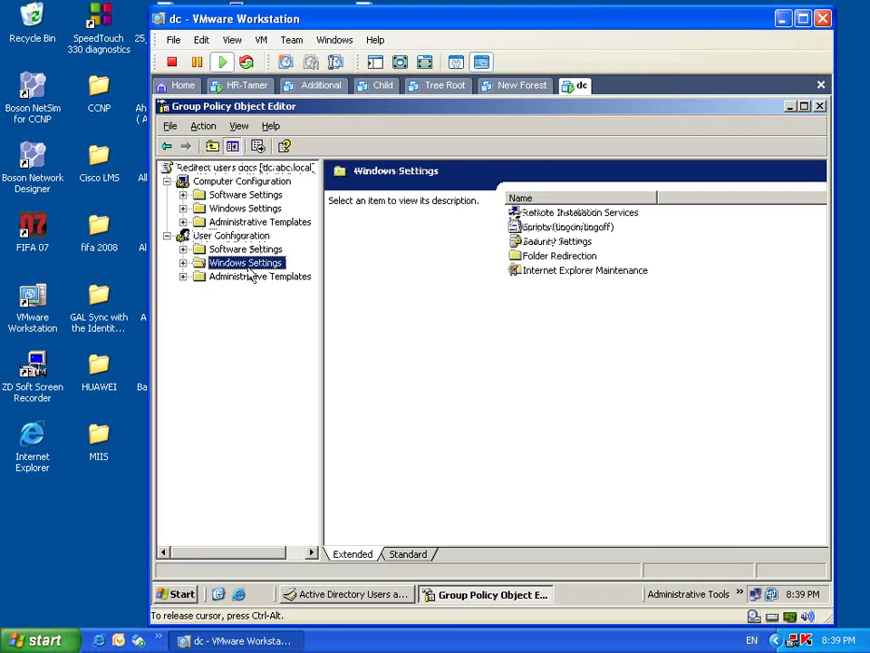
left_click(183, 263)
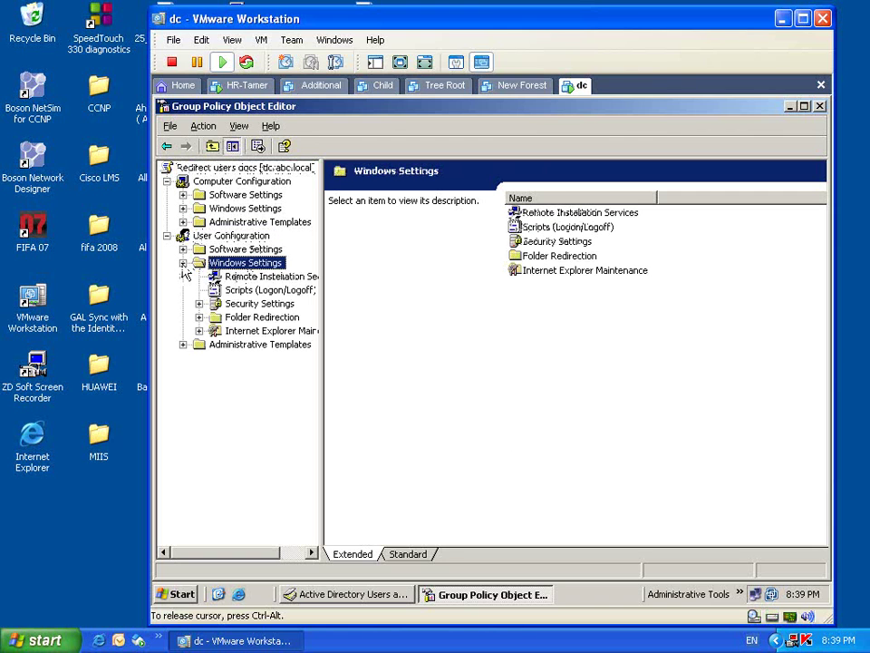
left_click(229, 320)
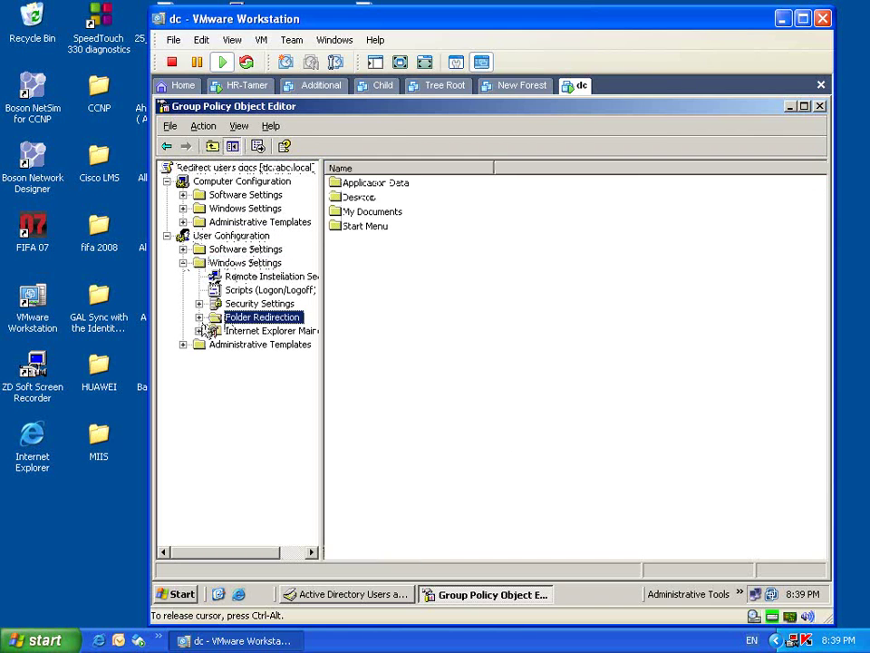
double_click(229, 321)
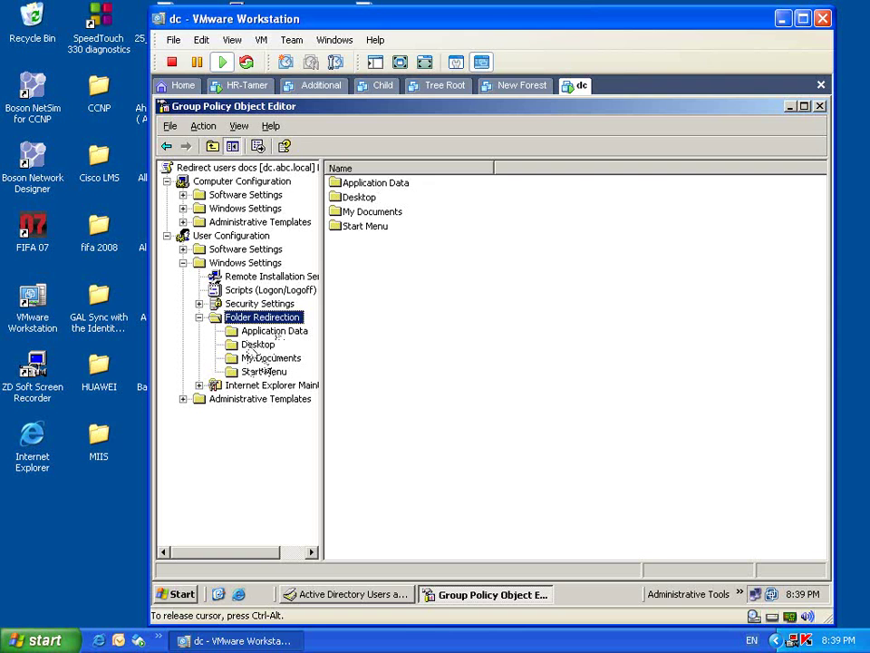
left_click(264, 359)
right_click(267, 359)
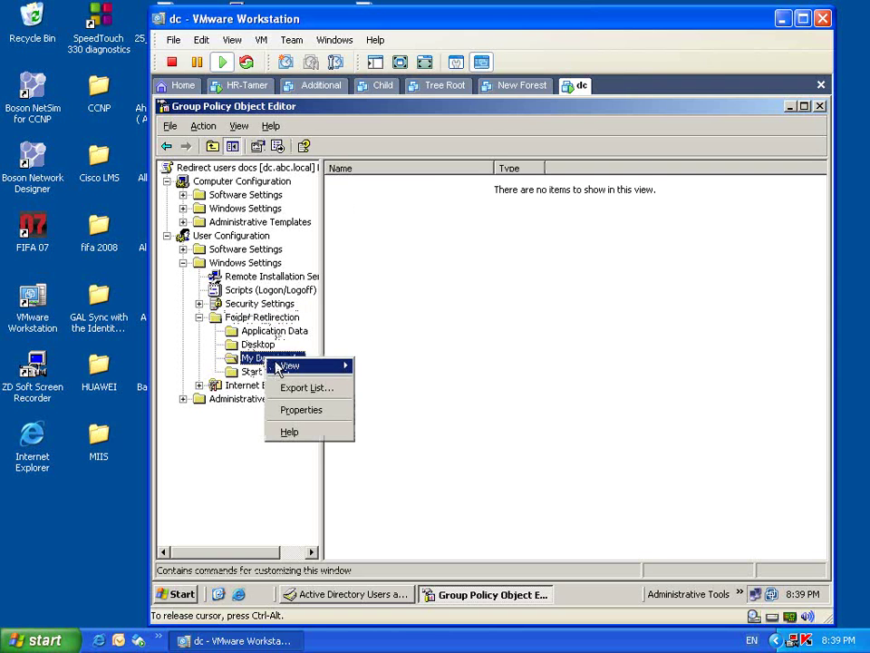
left_click(299, 409)
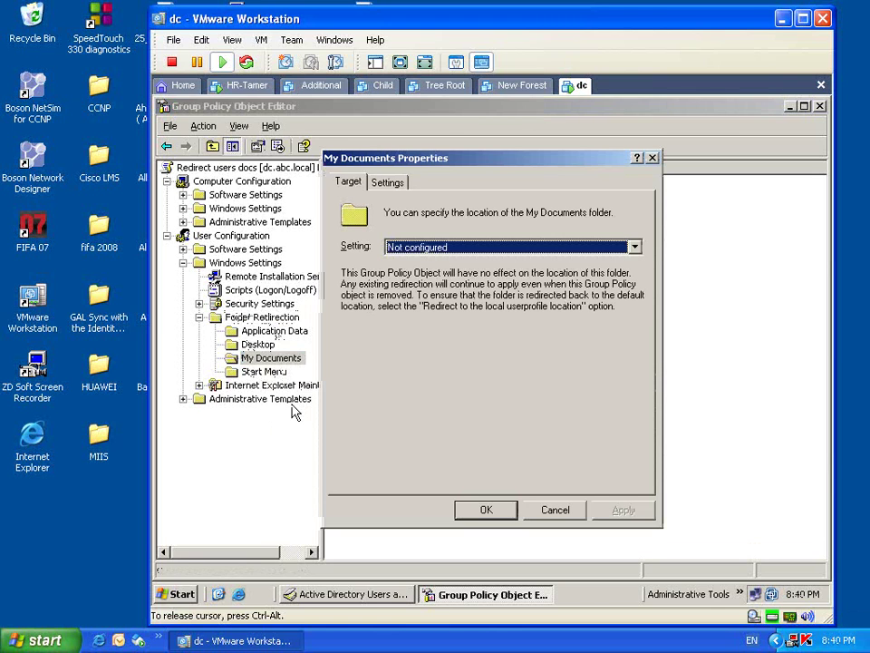
- Set the Target setting to 'Basic - Redirect everyone's folder to the same location'
left_click(635, 248)
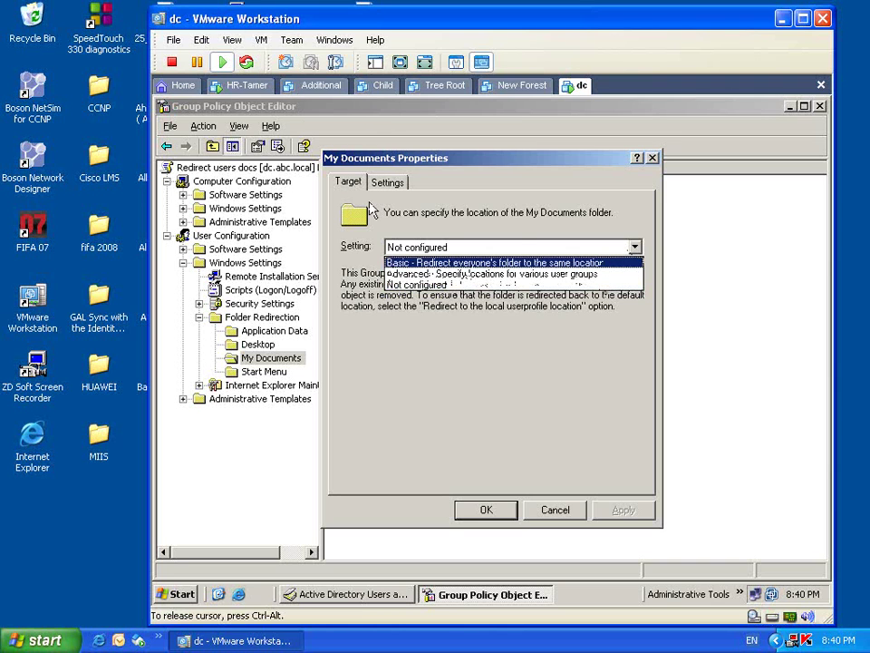
left_click(416, 264)
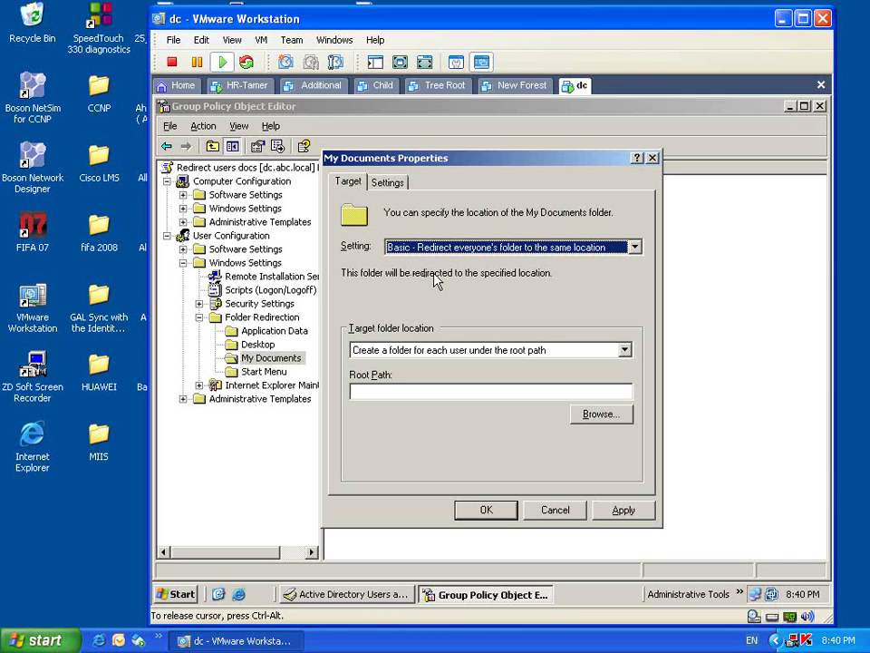
- Set root path \\dc\hr with a folder per user under it, then apply and OK
left_click(588, 391)
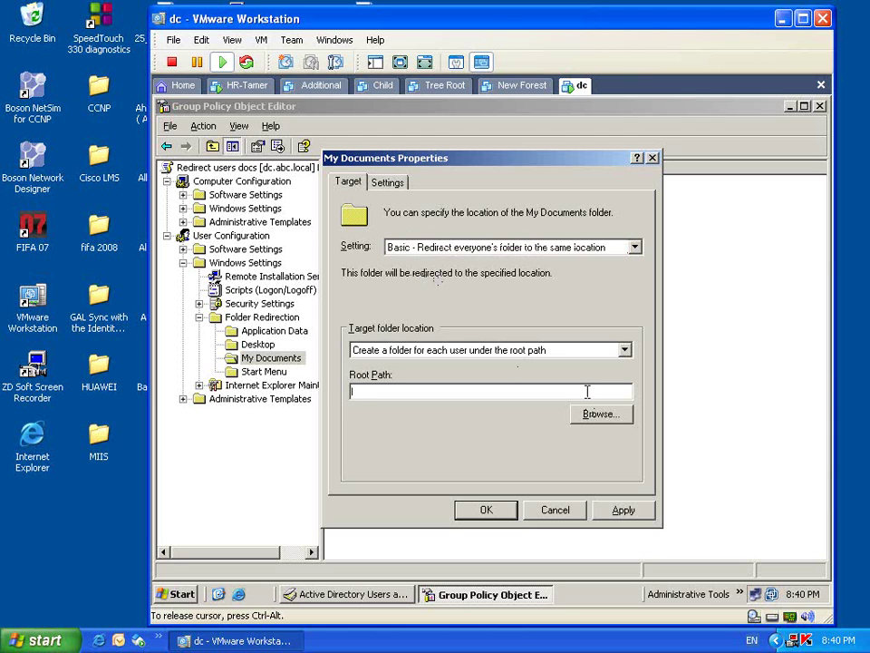
type("\\dc\\hr")
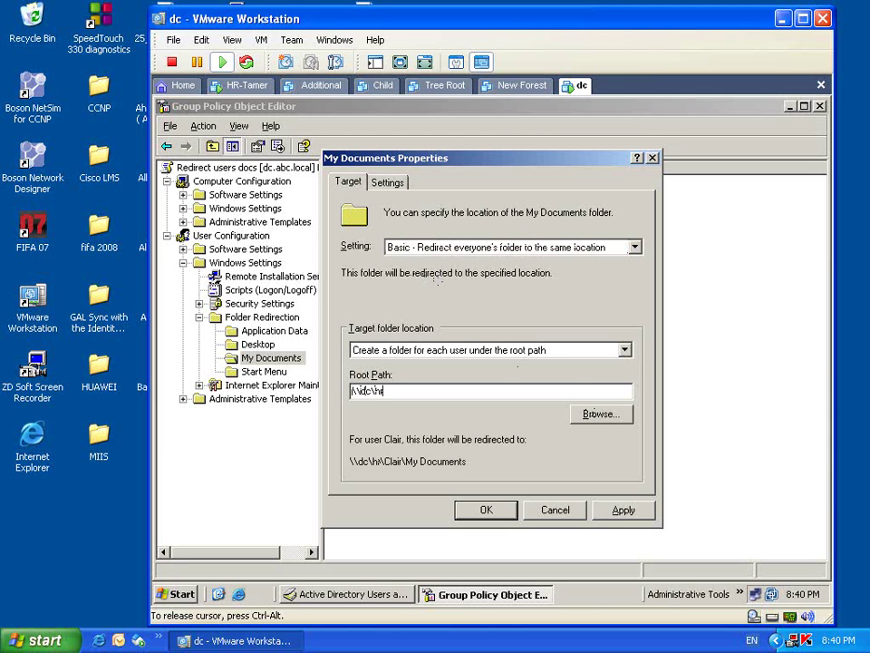
type("\\")
left_click(625, 350)
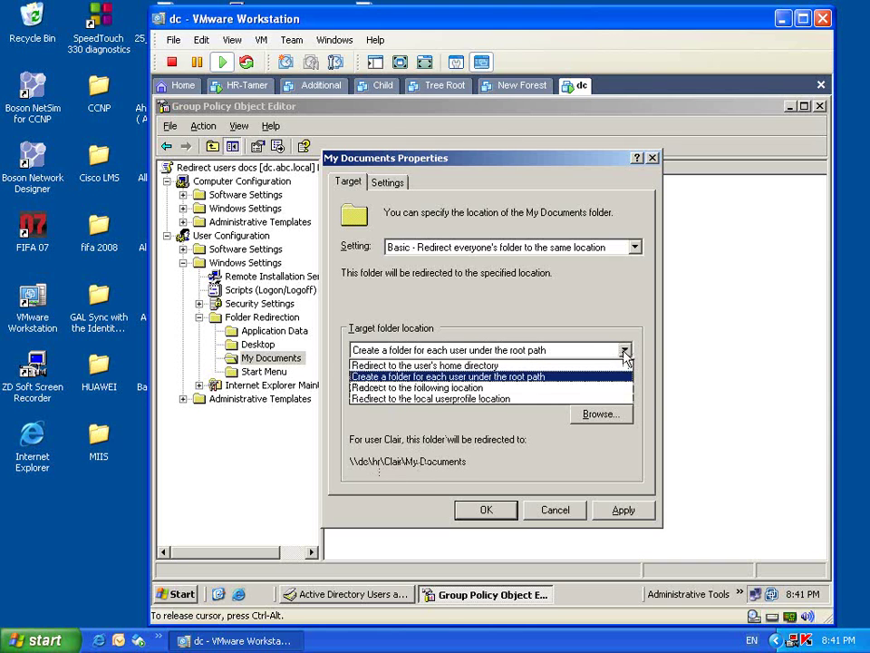
left_click(546, 378)
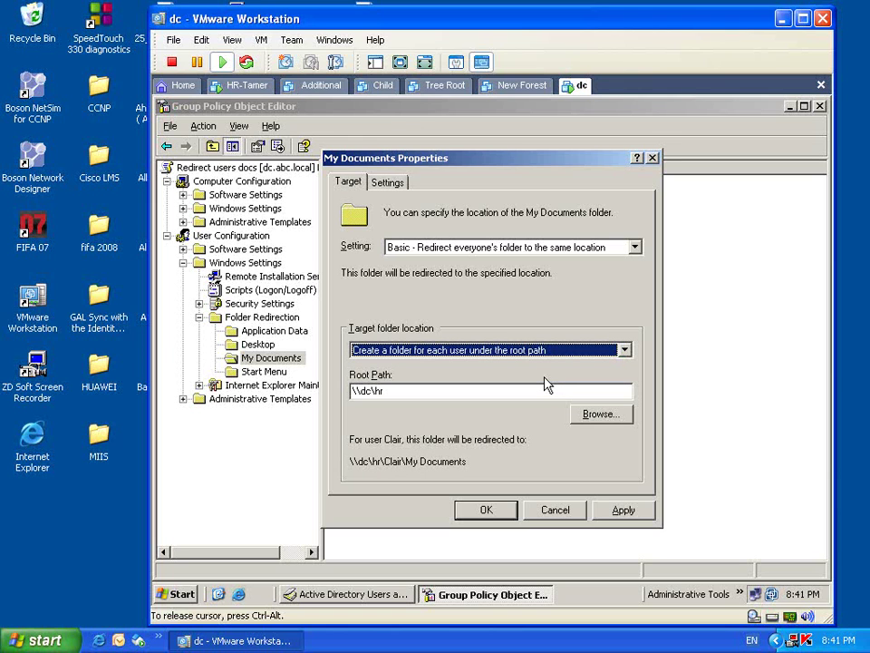
left_click(624, 511)
left_click(497, 515)
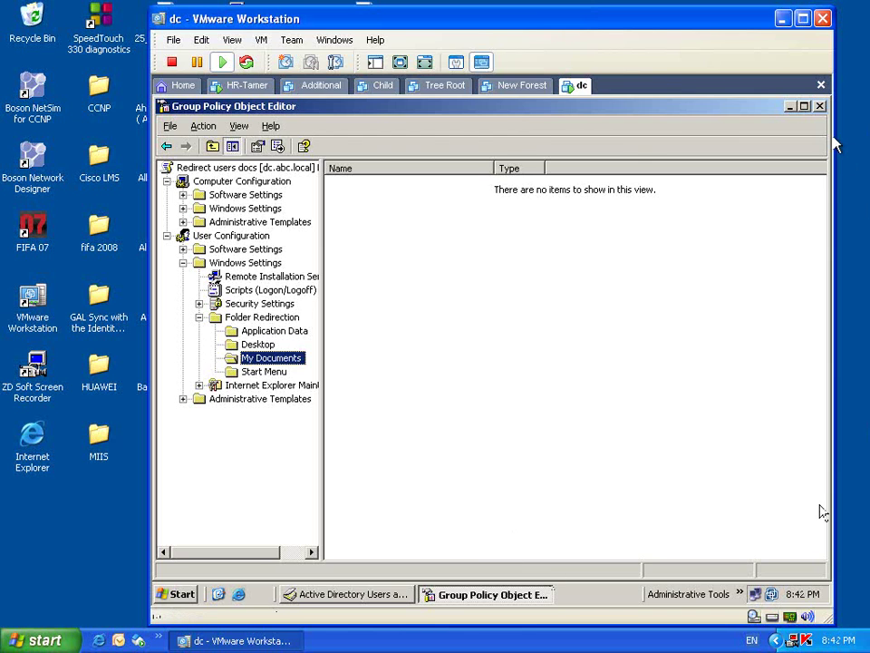
- Close the Group Policy editor, HR Properties and ADUC, then switch to HR-Tamer
left_click(819, 107)
left_click(488, 510)
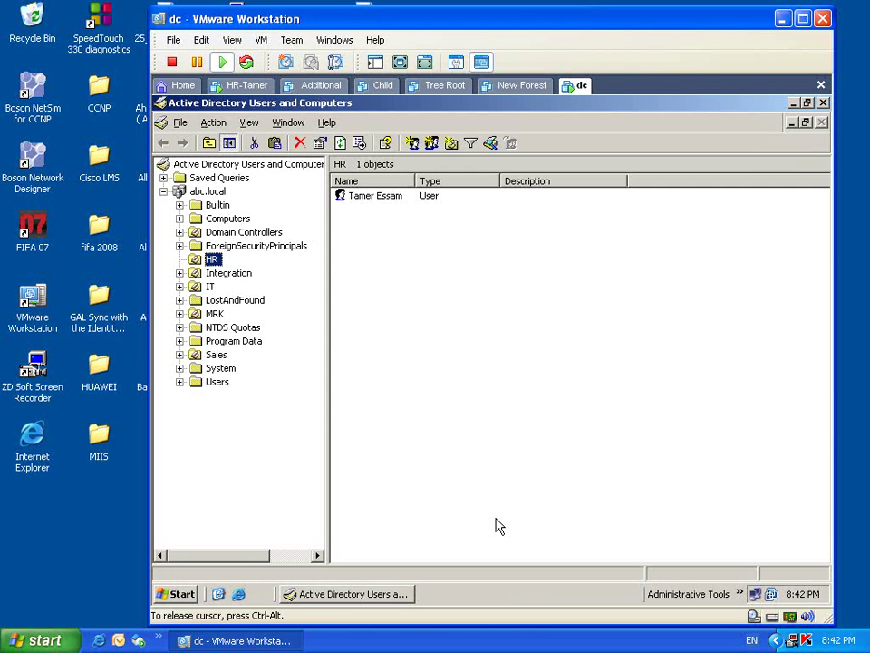
key("alt+F4")
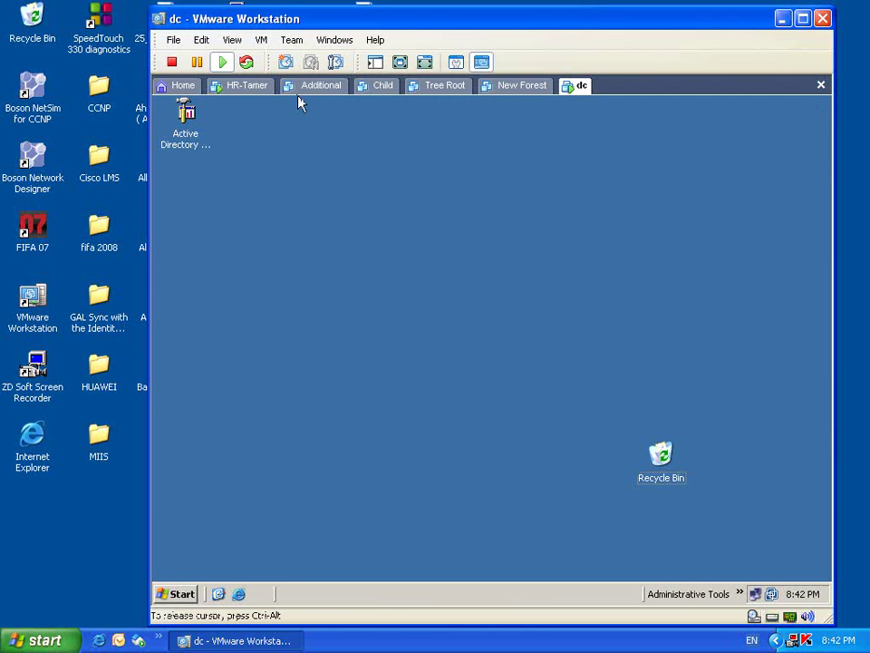
left_click(246, 90)
- Log the HR user off the HR-Tamer client from the Start menu
left_click(192, 592)
left_click(256, 573)
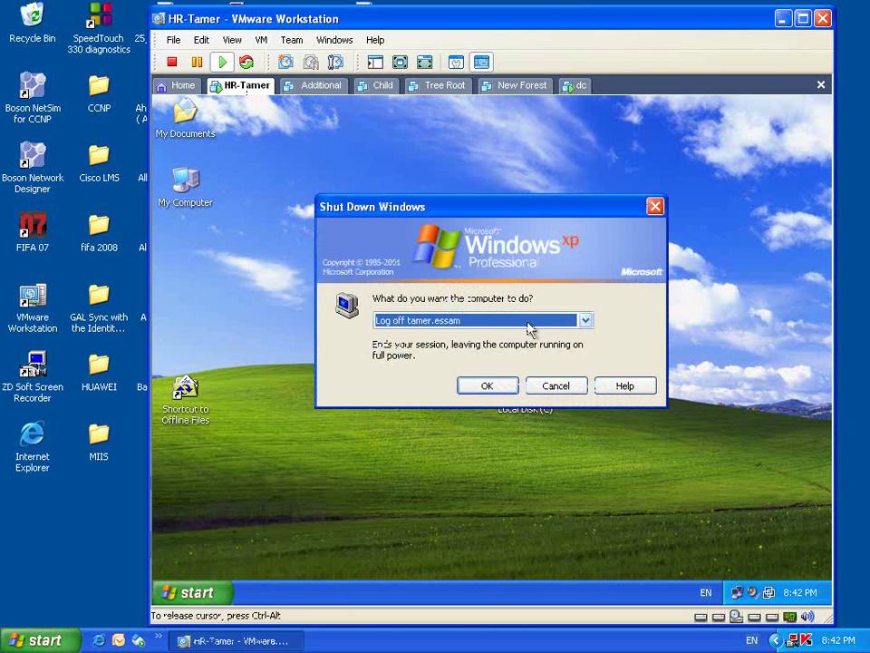
left_click(512, 387)
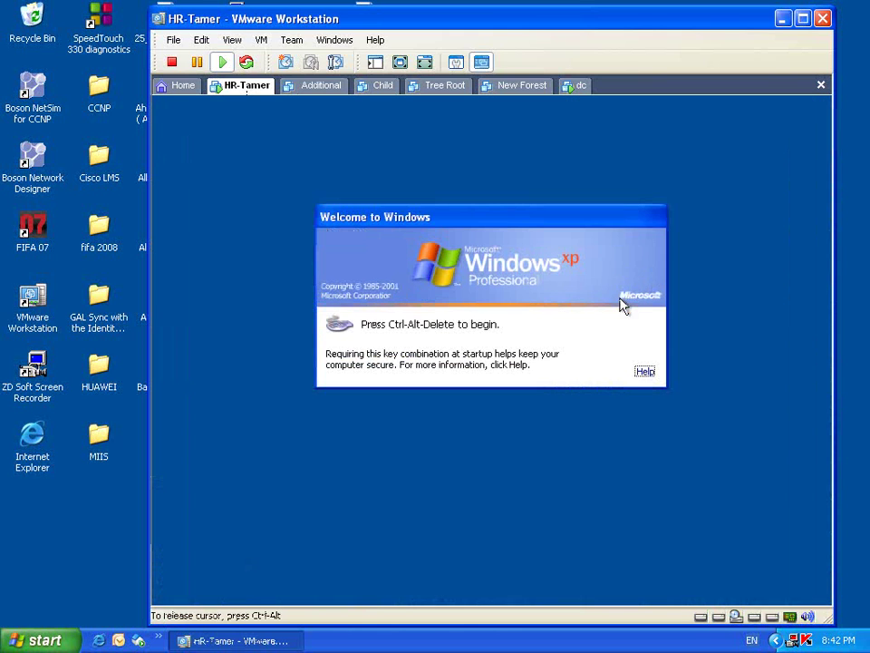
- Log back on at the Windows logon prompt with the user's password
key("ctrl+alt+Insert")
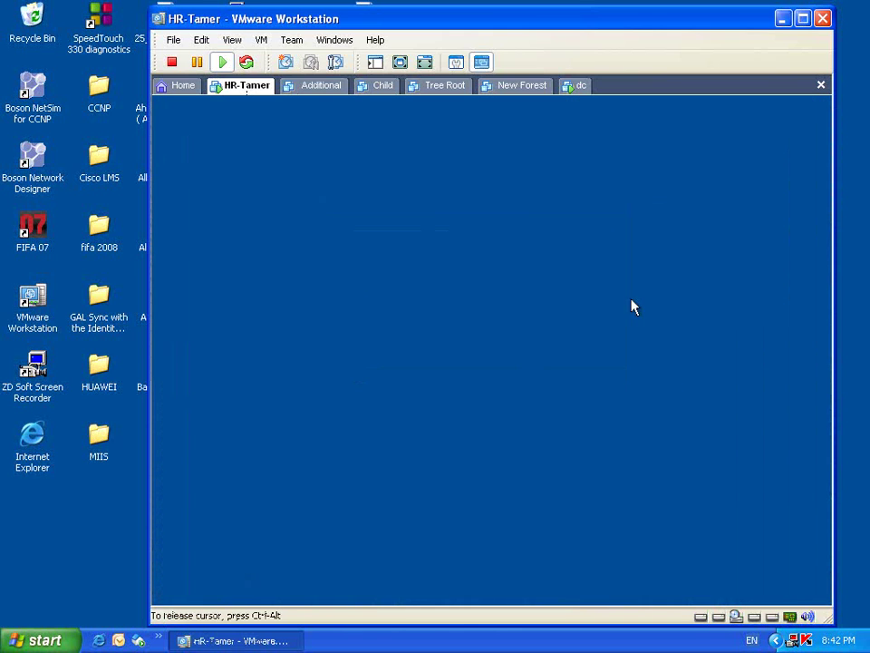
type("••••••••")
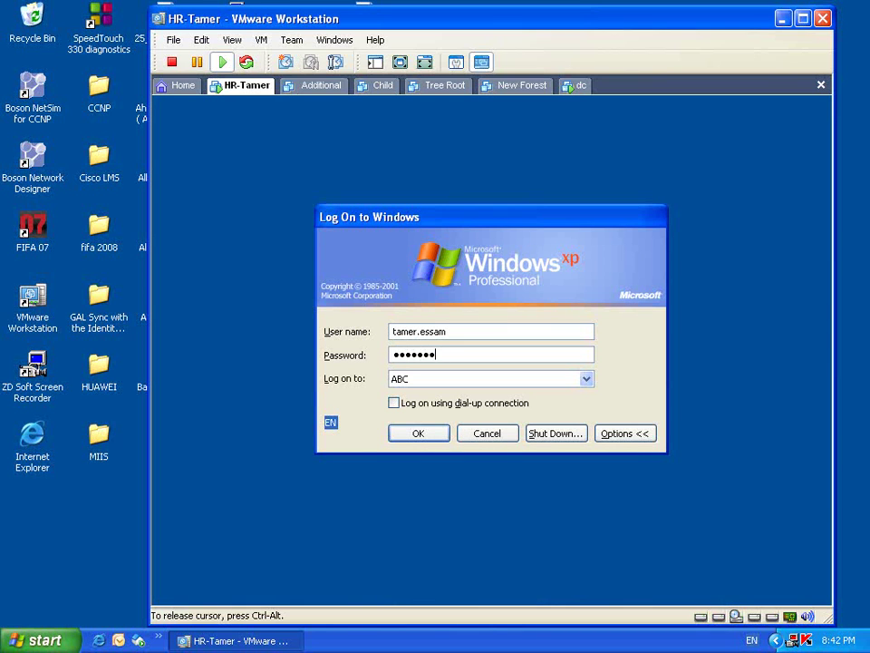
key("Return")
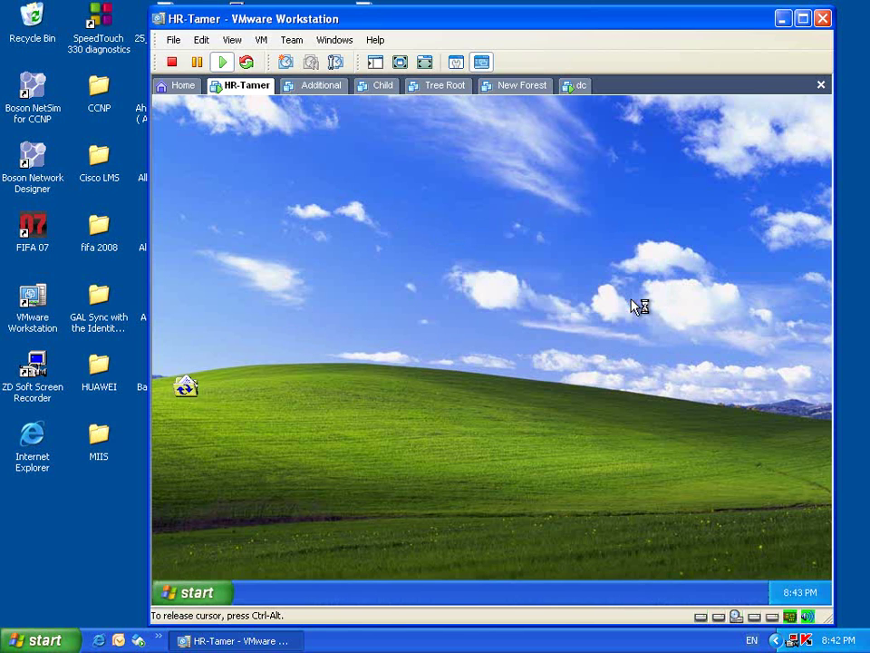
- Refresh the desktop and check that My Documents' target points to the HR share on dc
right_click(240, 243)
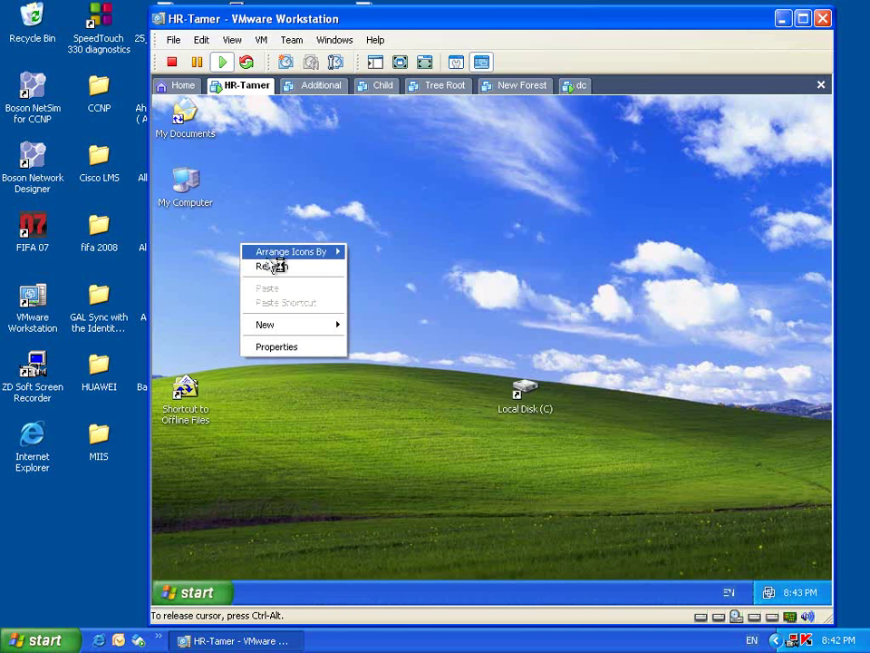
left_click(272, 267)
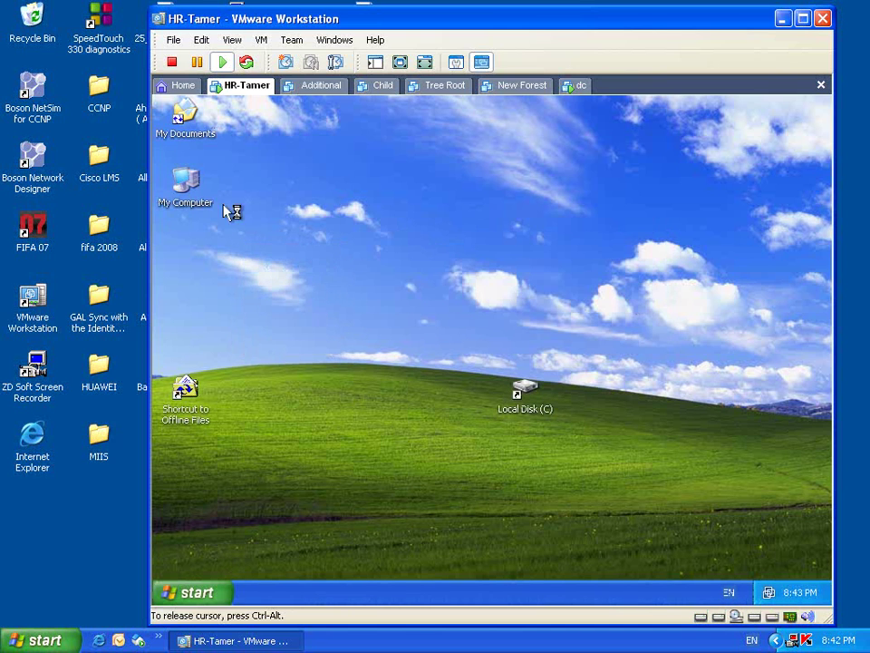
right_click(181, 127)
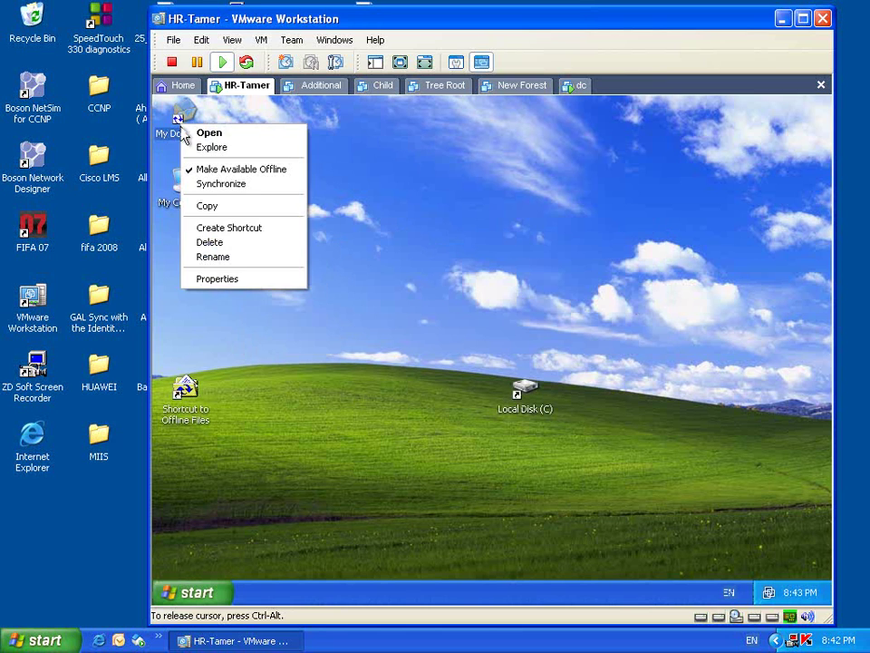
left_click(259, 279)
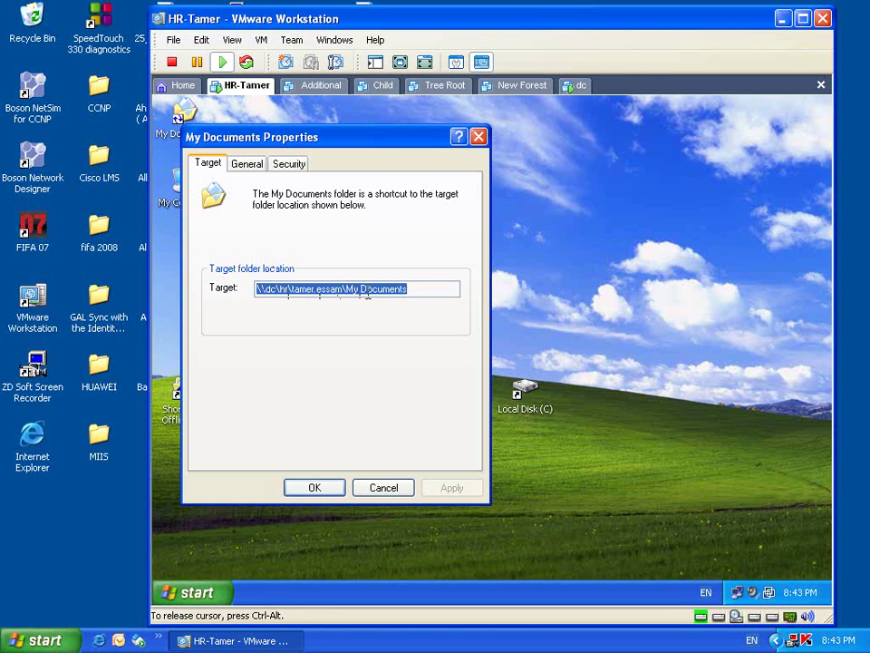
left_click(403, 490)
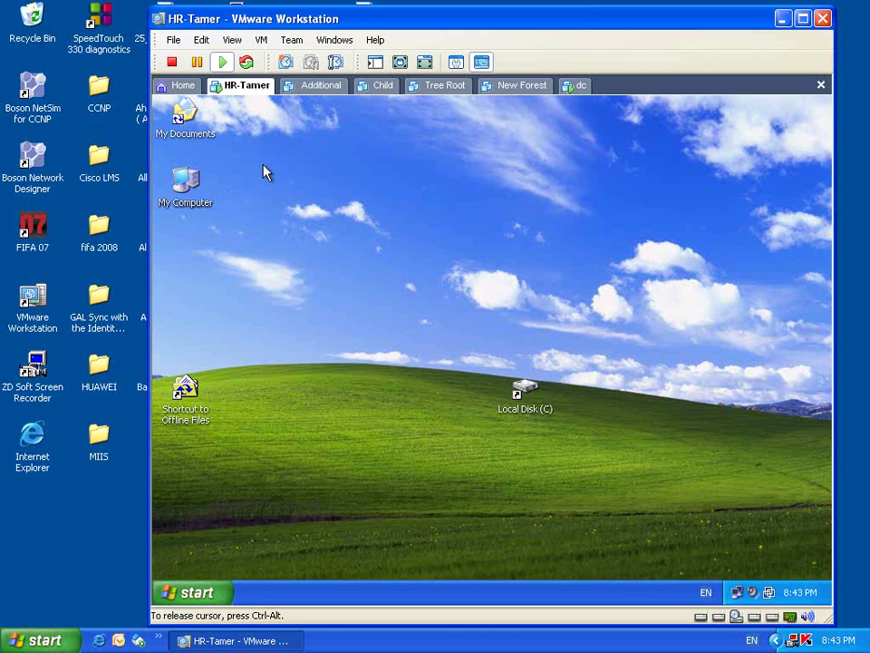
- Create a new folder named 'tamer_private' inside My Documents, then close the window
double_click(186, 136)
right_click(427, 310)
mouse_move(507, 412)
left_click(544, 413)
type("tamer_privat")
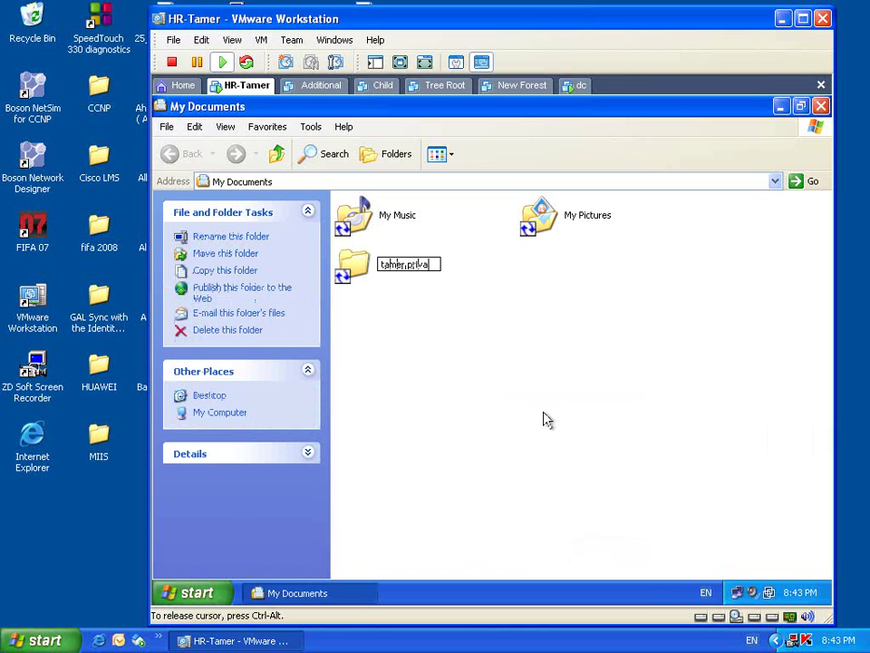
type("e")
key("Return")
left_click(566, 422)
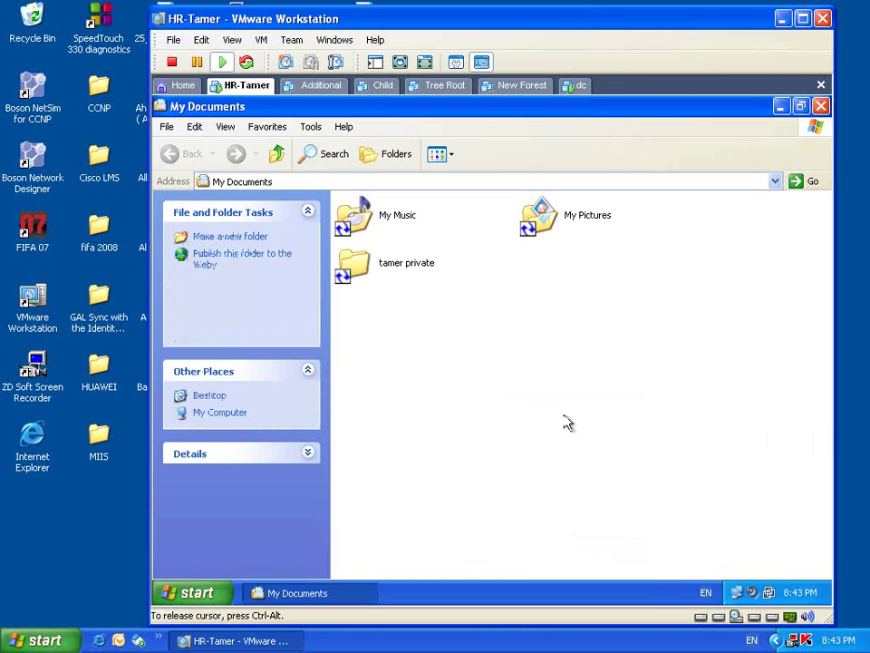
left_click(821, 107)
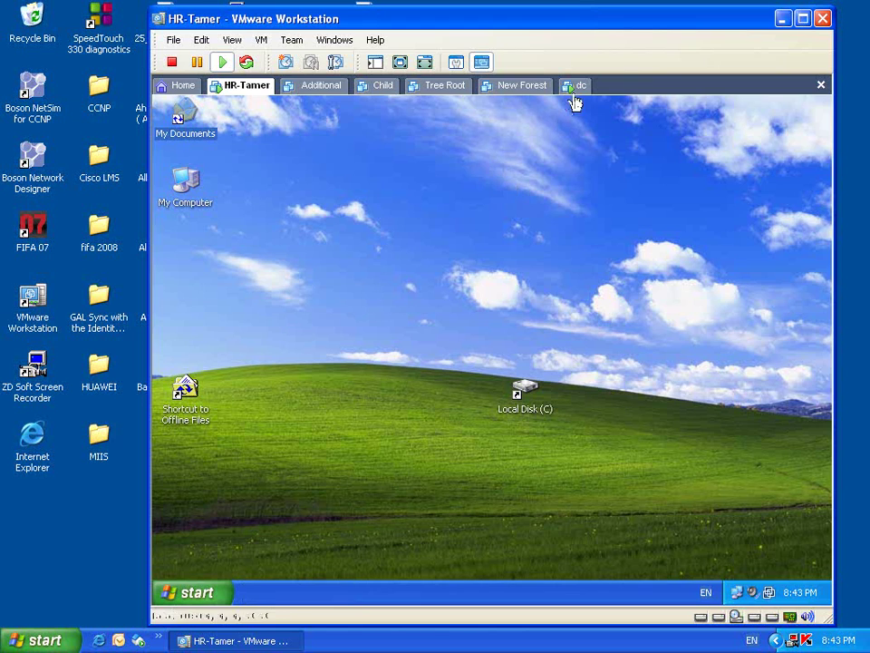
- On the dc machine, run \\dc to list the server's shares
left_click(575, 86)
left_click(178, 594)
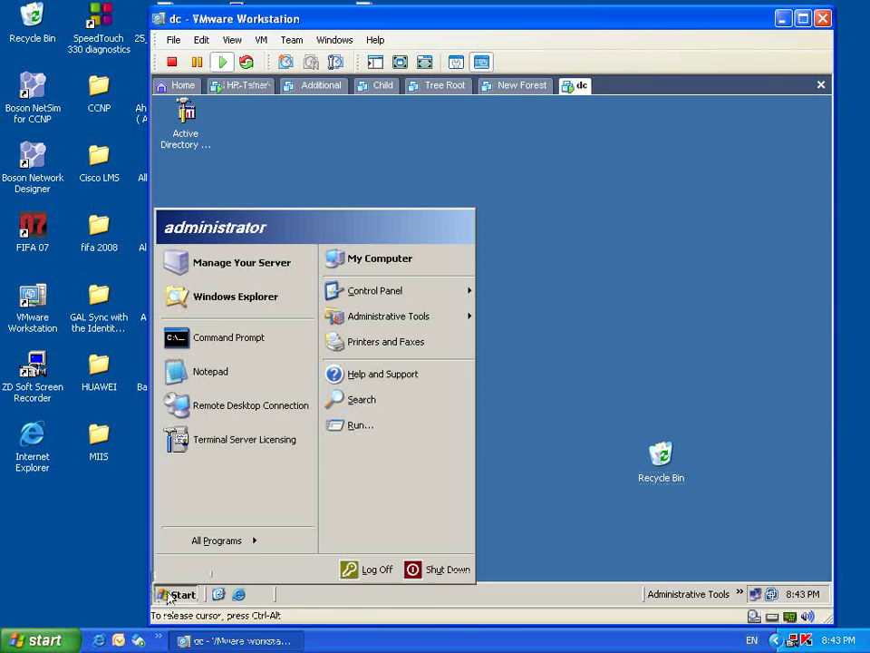
left_click(376, 432)
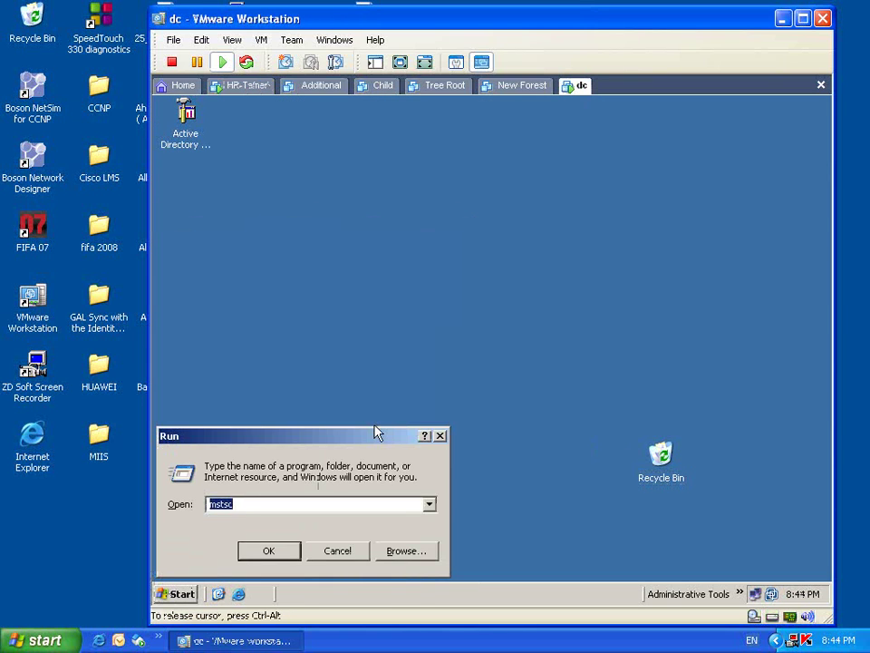
type("\\\\dc")
key("Return")
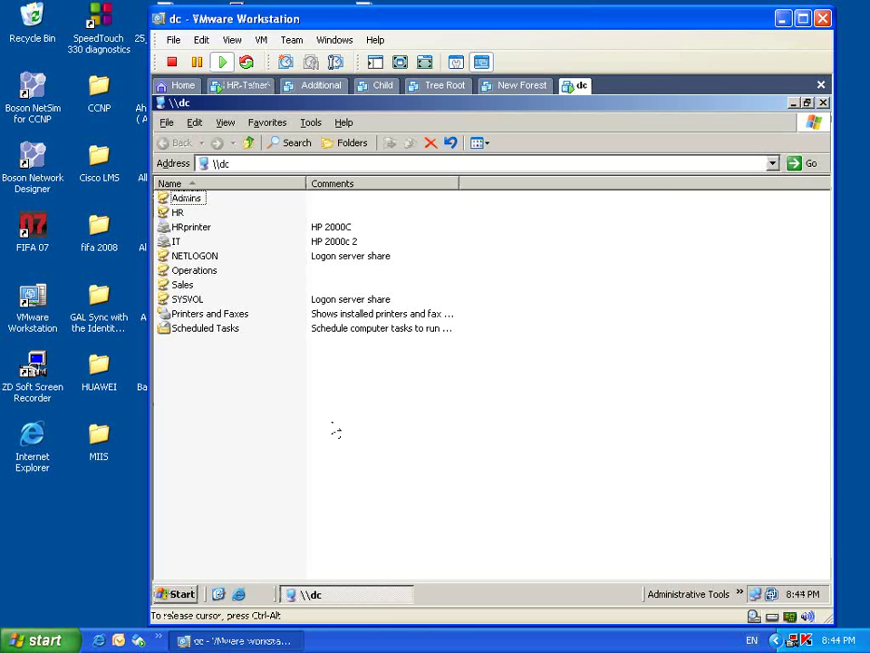
- Open HR, the user's folder and then My Documents, dismiss the Access denied error, and close Explorer
double_click(176, 212)
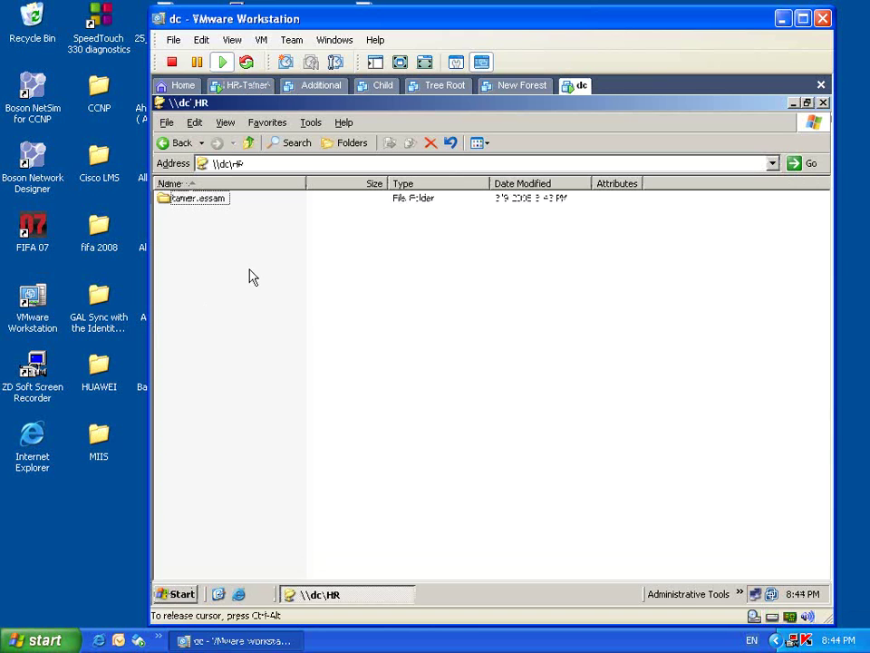
double_click(218, 212)
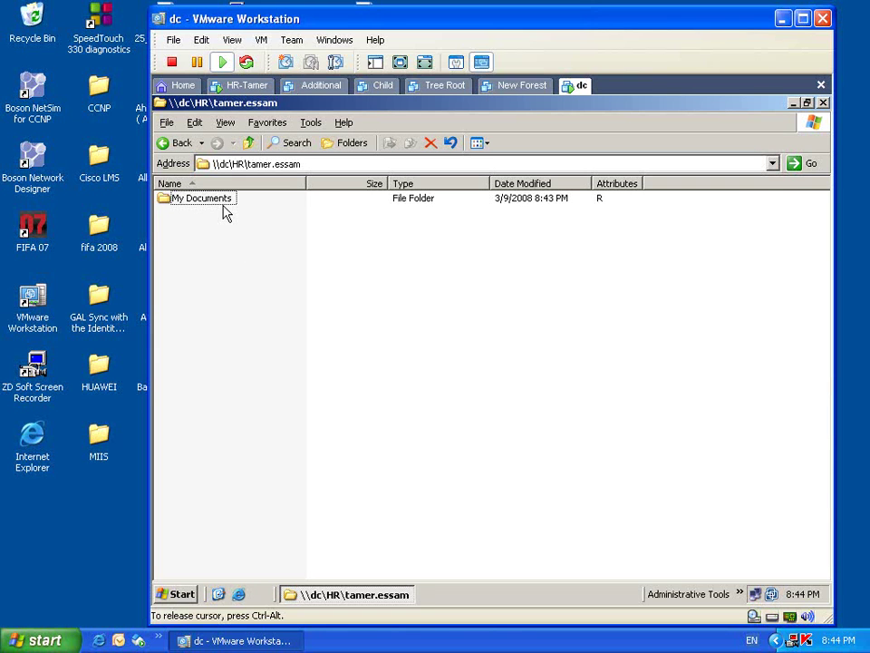
double_click(226, 210)
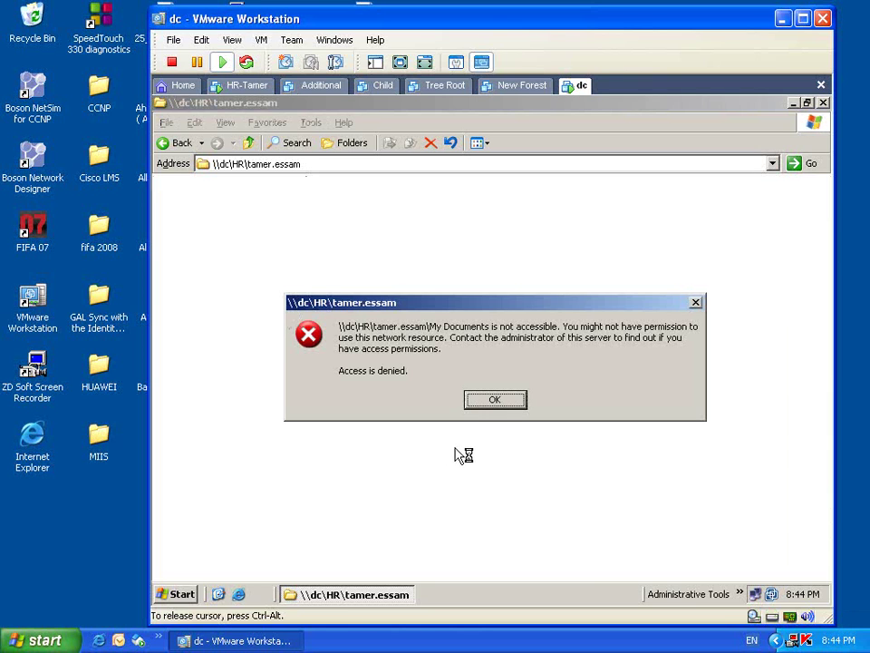
left_click(477, 399)
left_click(822, 103)
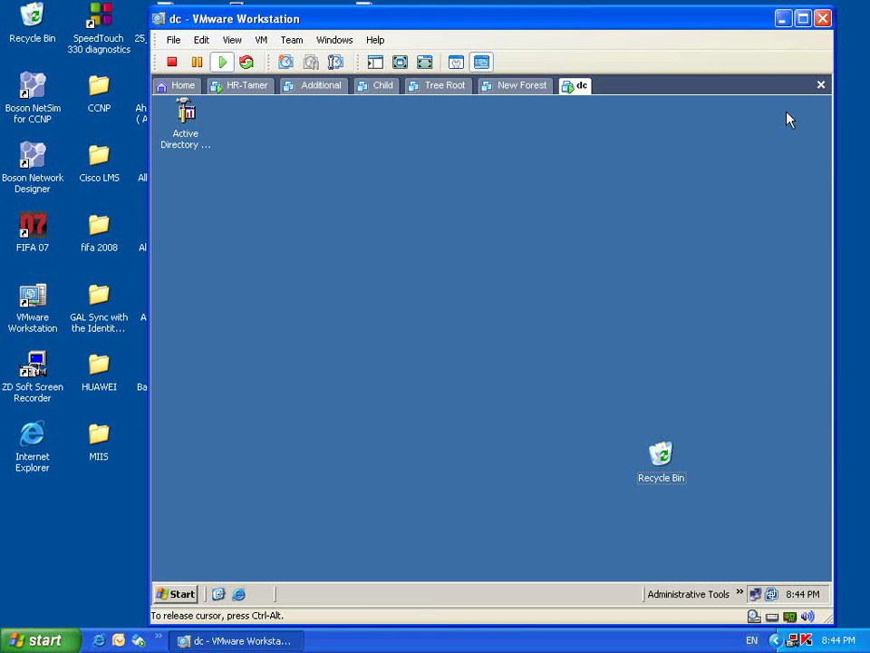
- Browse My Computer to C:\HR and open the user folder's Properties
left_click(182, 594)
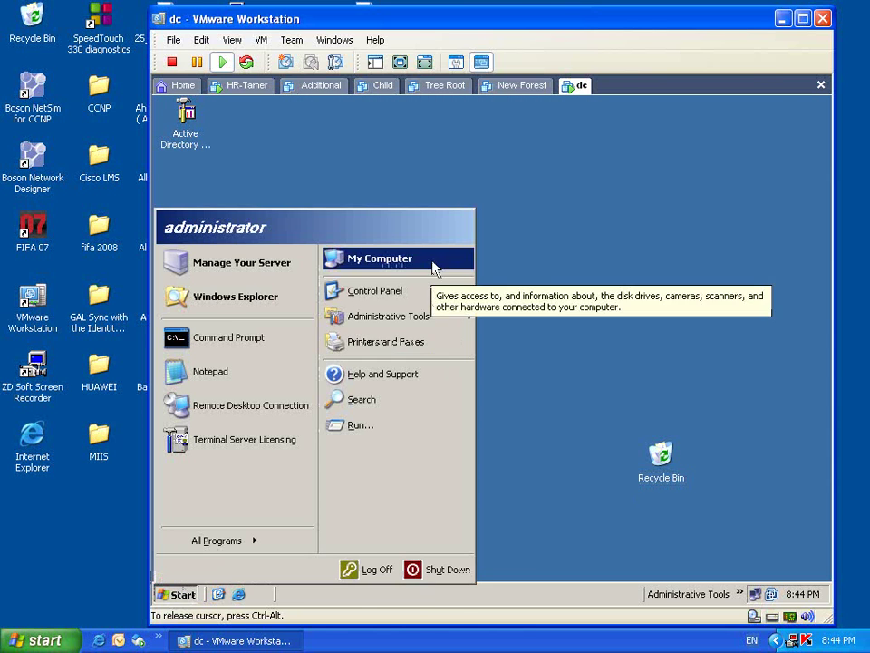
left_click(433, 269)
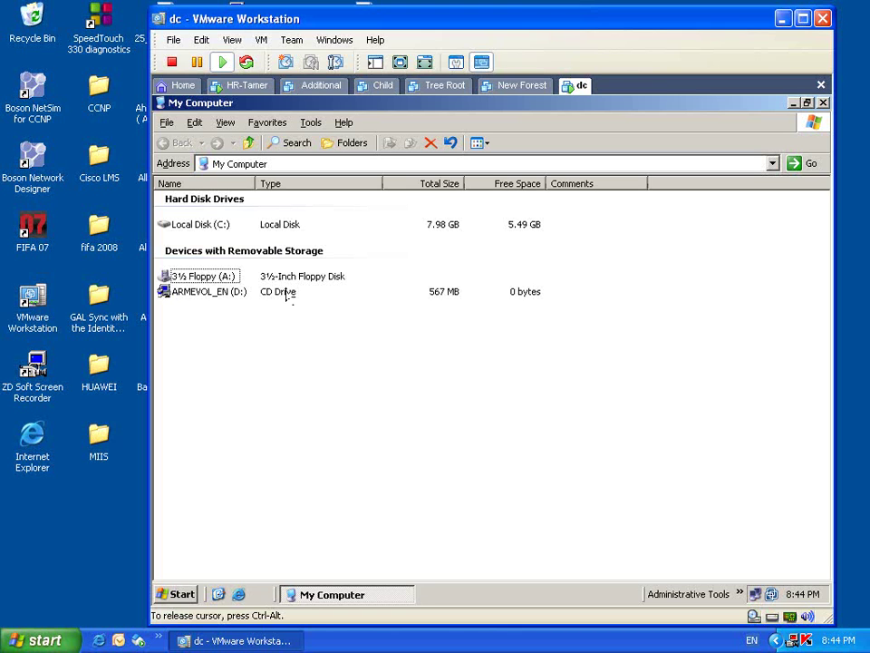
double_click(218, 224)
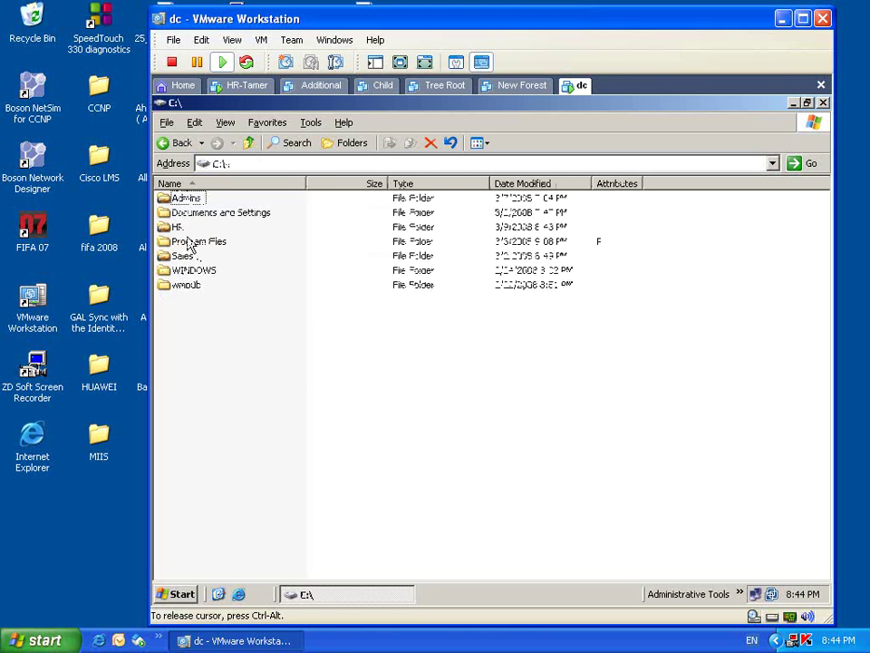
double_click(177, 227)
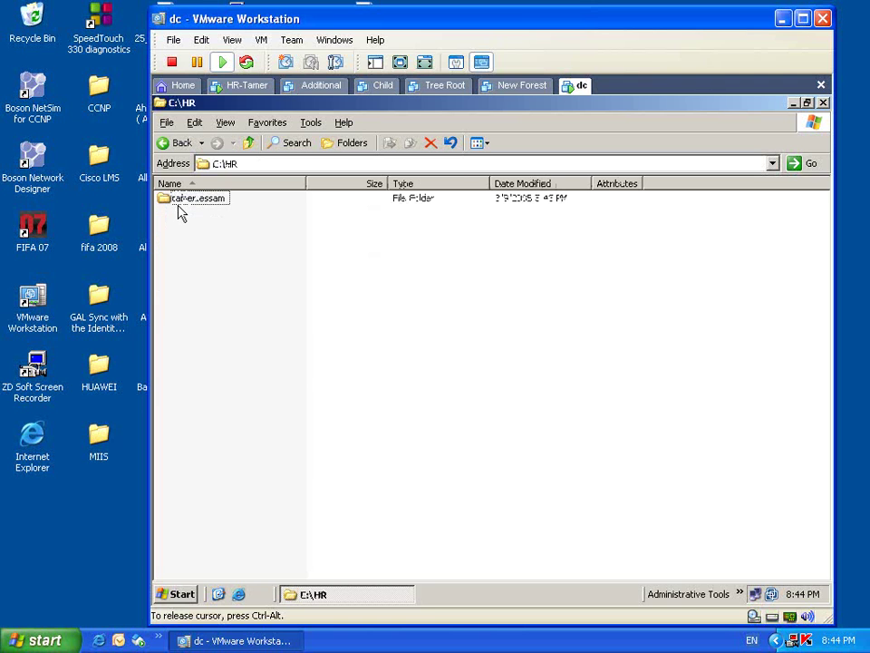
right_click(177, 206)
right_click(183, 197)
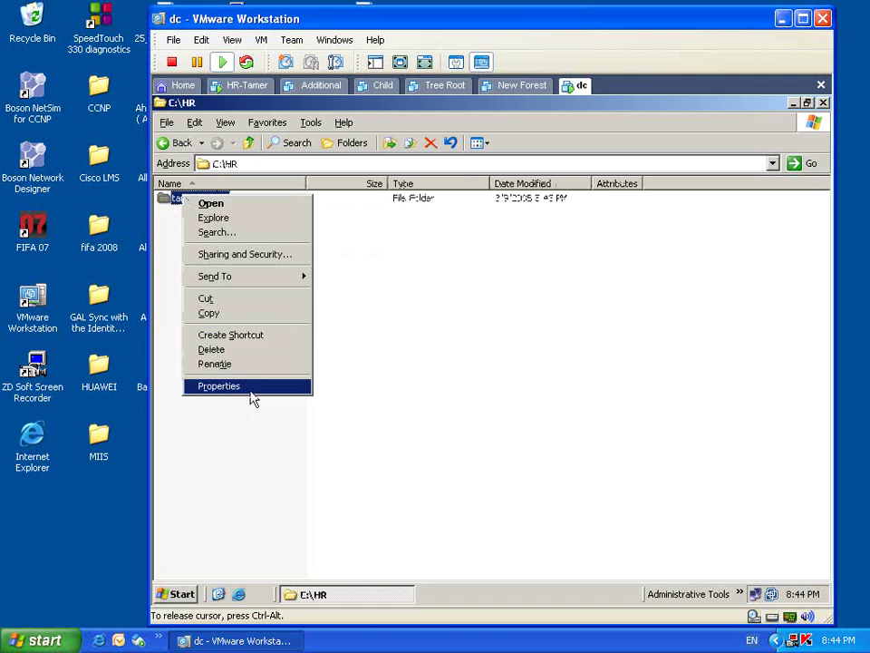
left_click(247, 387)
- Make Administrator the owner in Advanced Security, replacing the owner on all subfolders and files
left_click(302, 211)
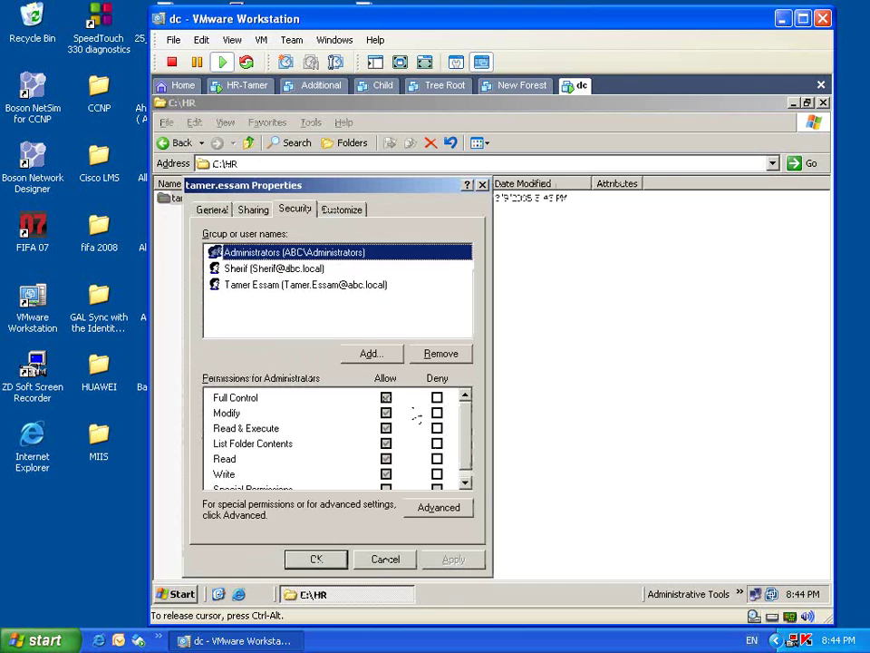
left_click(445, 505)
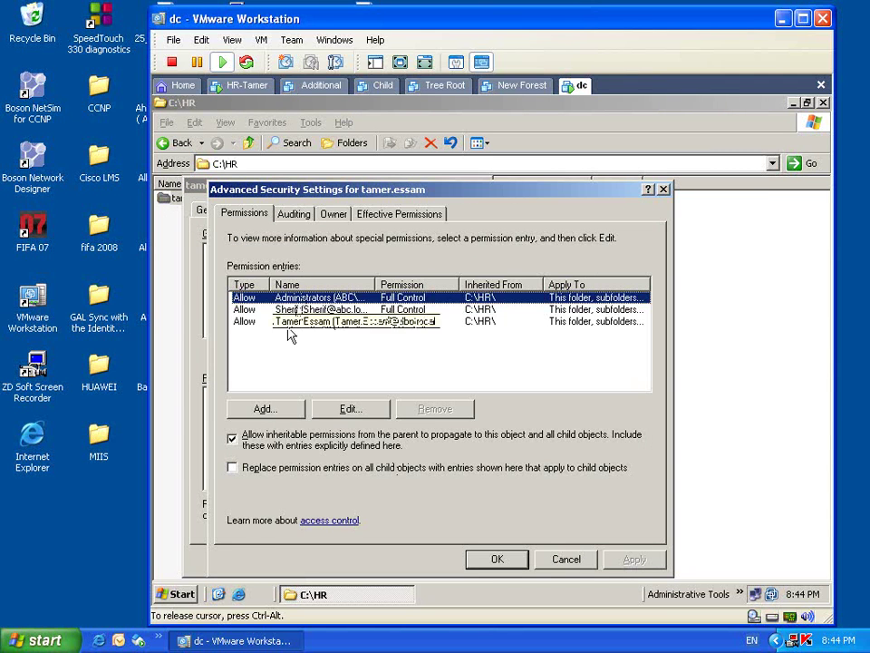
left_click(334, 215)
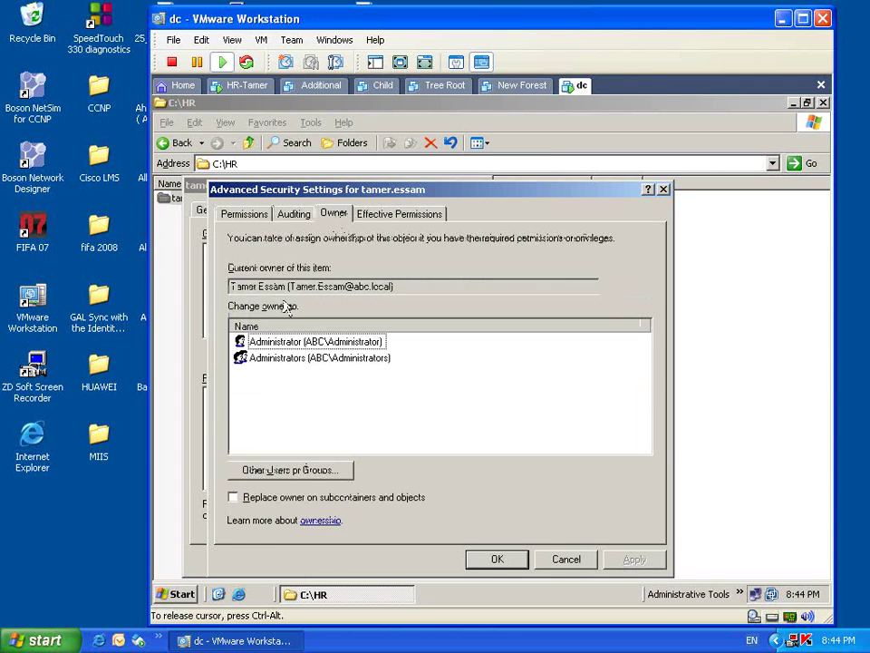
left_click(304, 343)
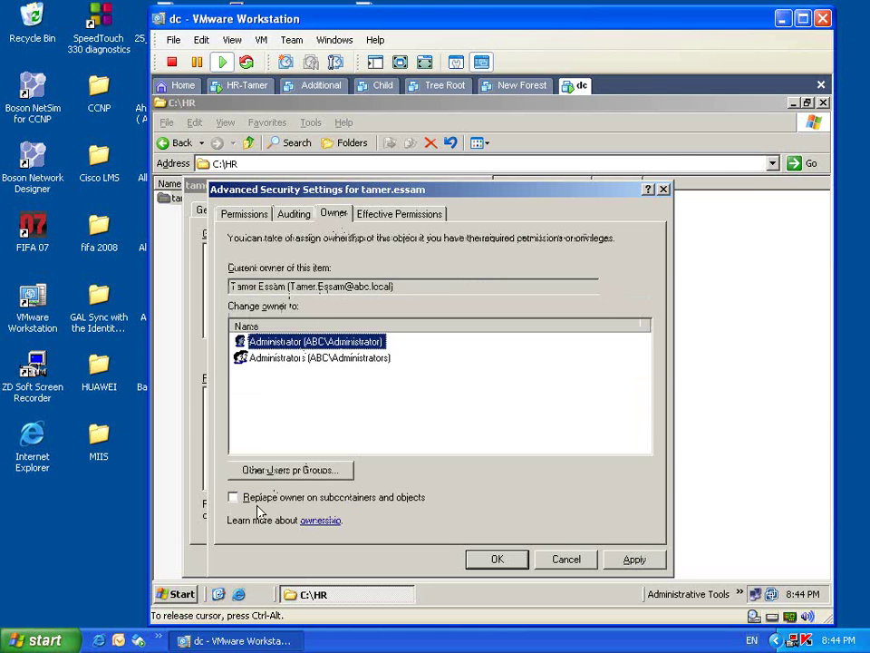
left_click(233, 498)
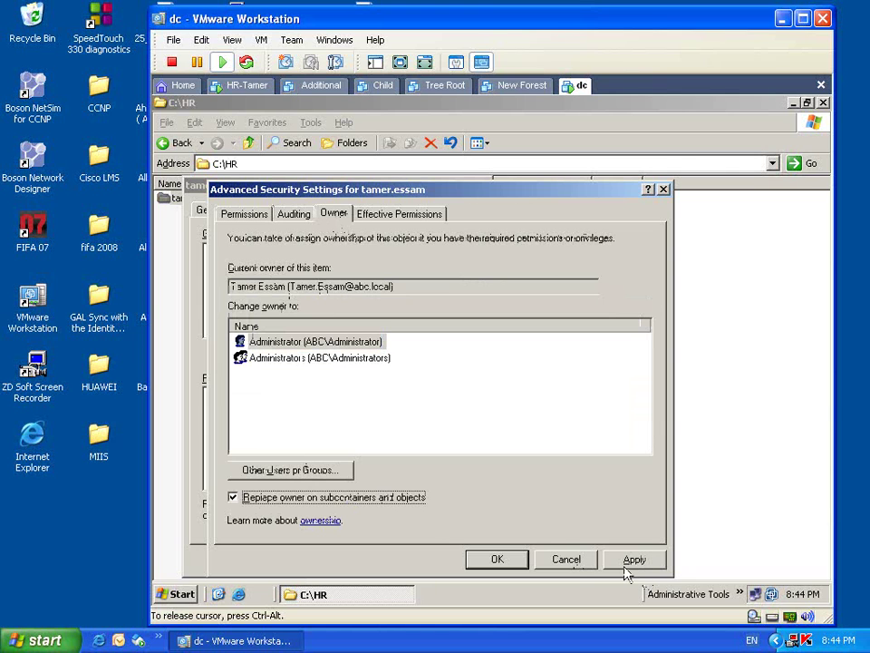
left_click(634, 559)
left_click(460, 402)
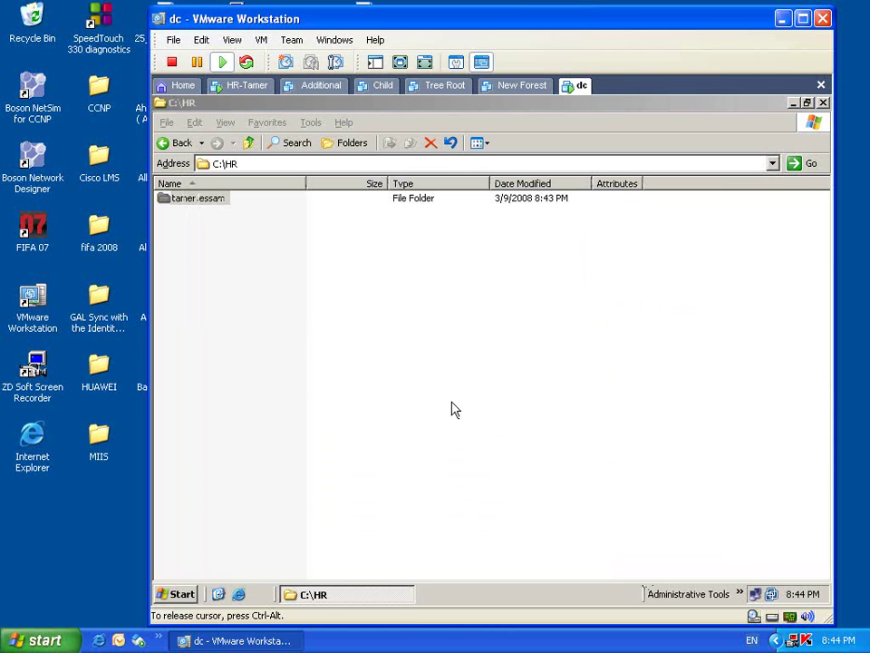
- Open the user's folder in C:\HR and its My Documents, showing tamer_private, Music and Pictures
double_click(195, 201)
double_click(261, 199)
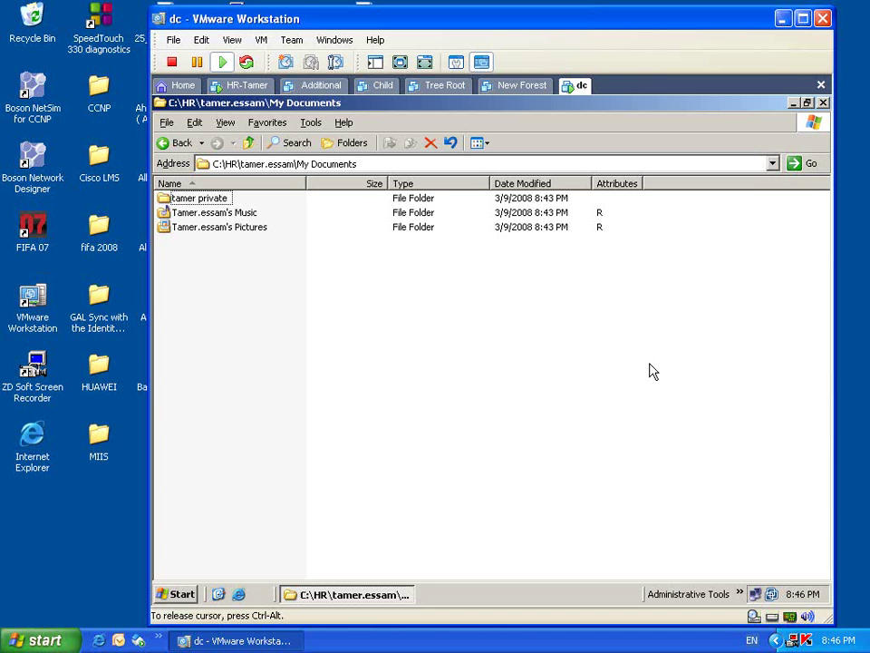
- Close Advanced Security Settings, cancel Properties, refresh the desktop and close the Explorer window
left_click(799, 104)
left_click(663, 189)
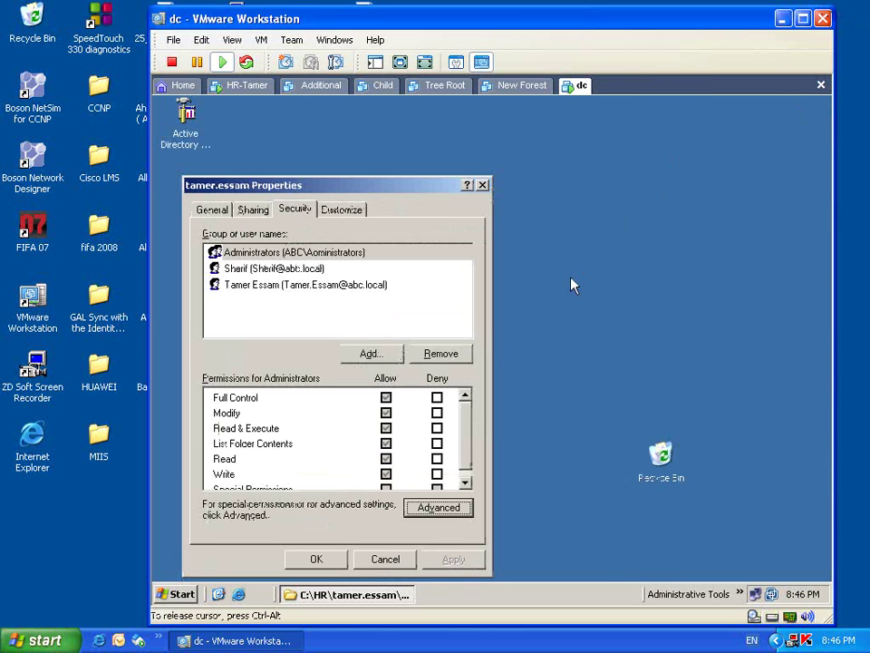
left_click(386, 559)
right_click(410, 391)
left_click(439, 423)
right_click(372, 596)
left_click(388, 583)
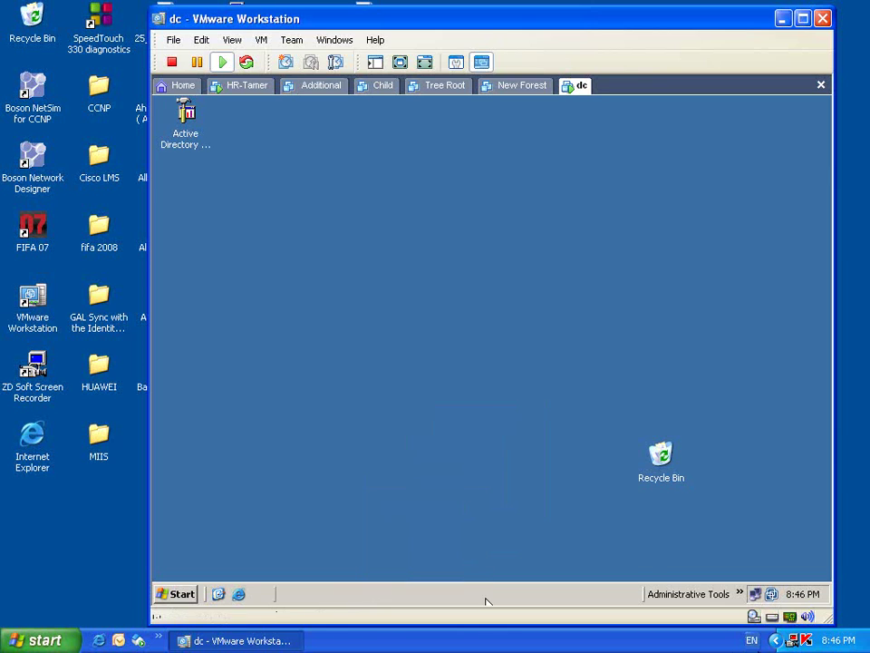
right_click(777, 641)
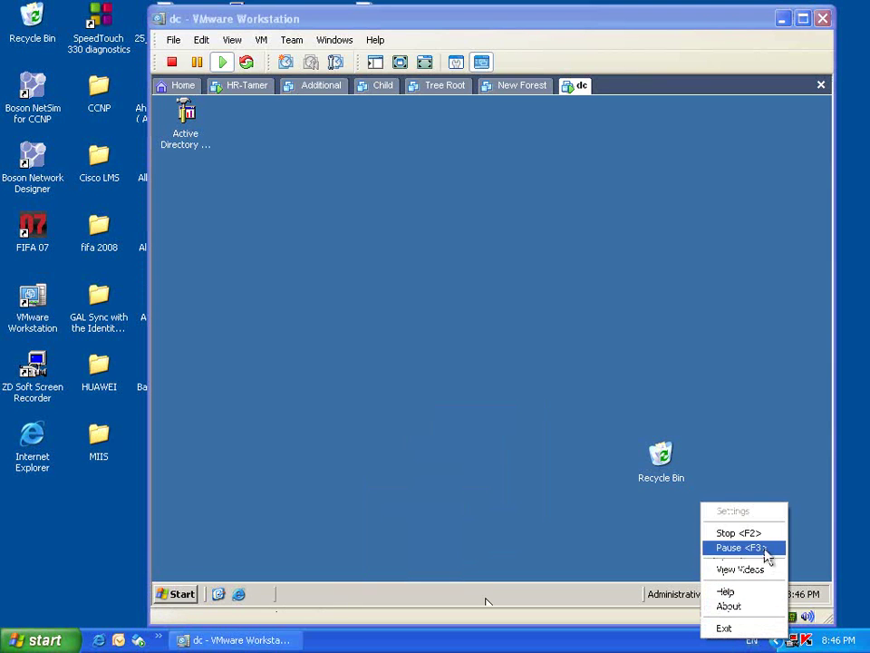